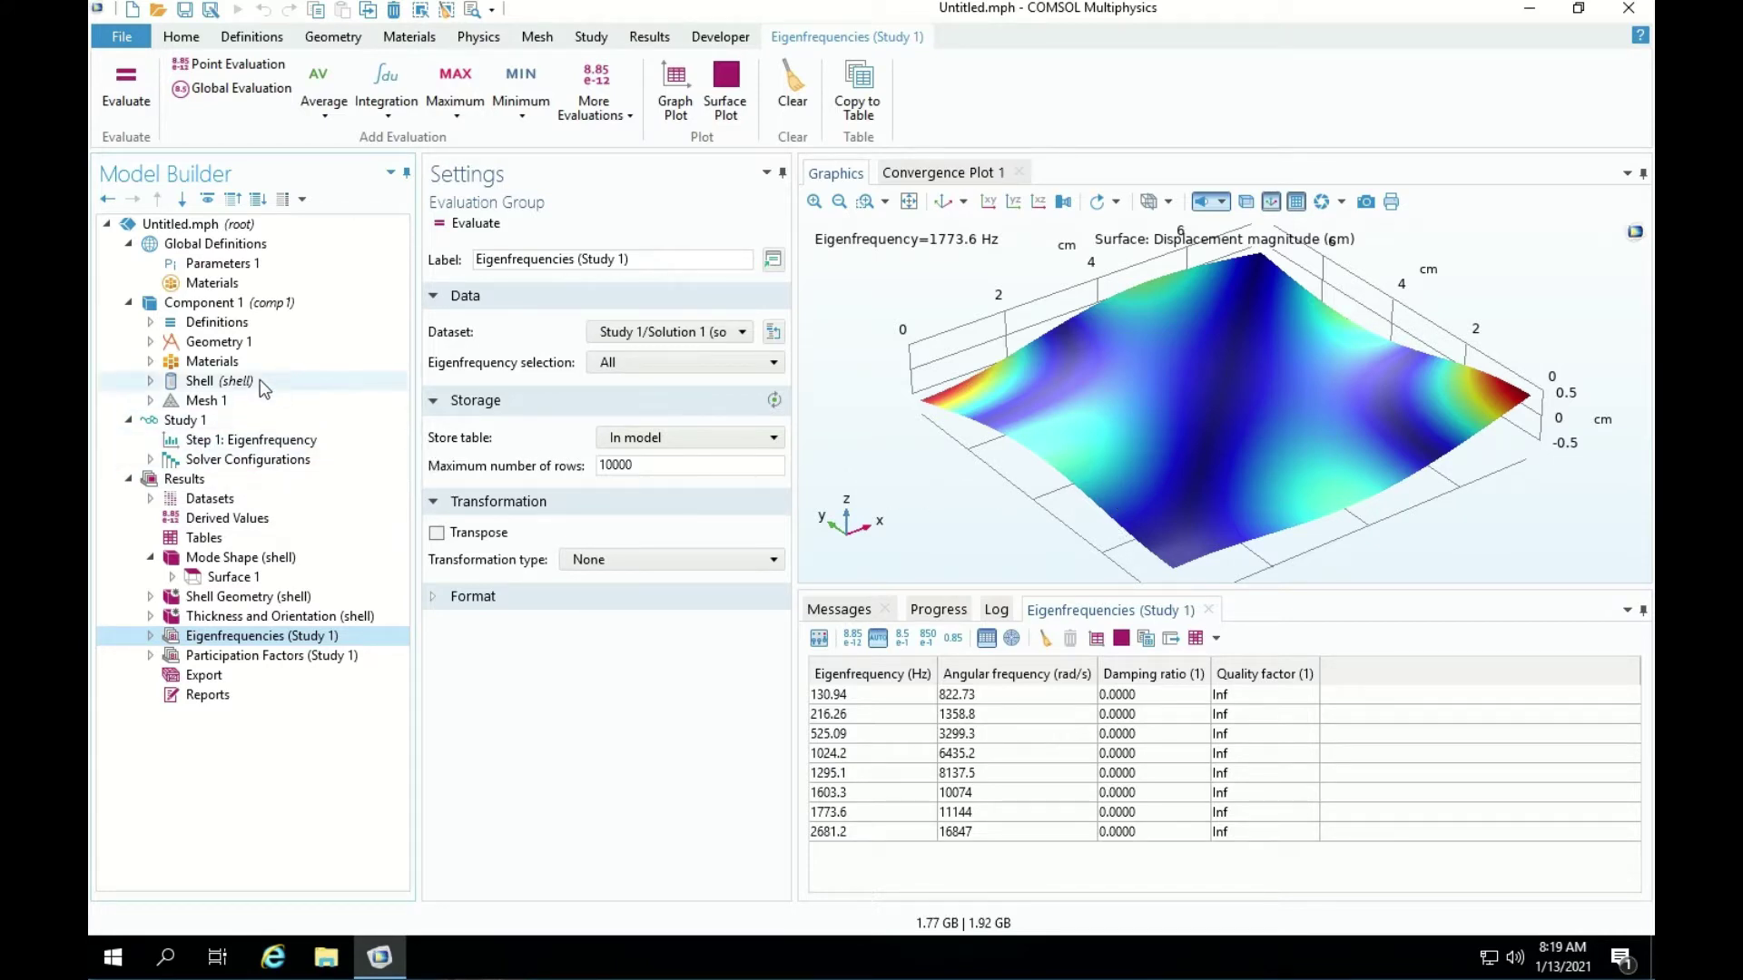
Expand Geometry 1 to list Work Plane 1, Circular Arc 1, Square 1 and Form Union.
click(150, 341)
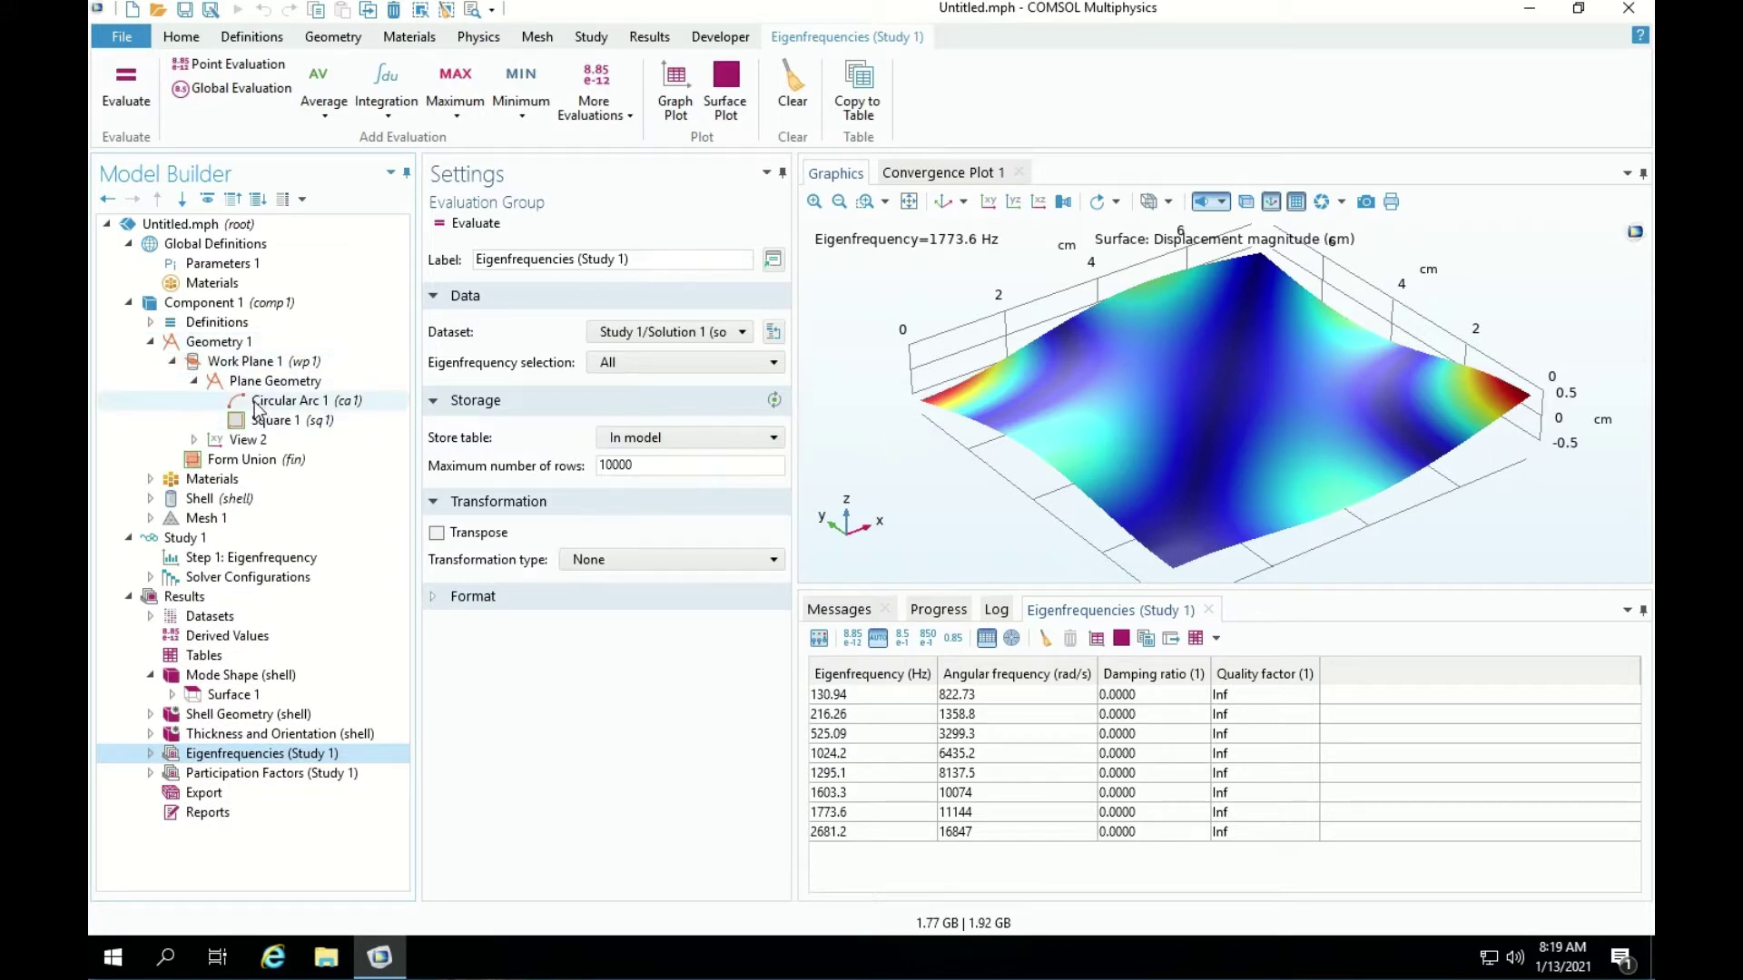
Show the square plate in xy top view, filling an enlarged, zoomed-to-extents Graphics window.
click(213, 343)
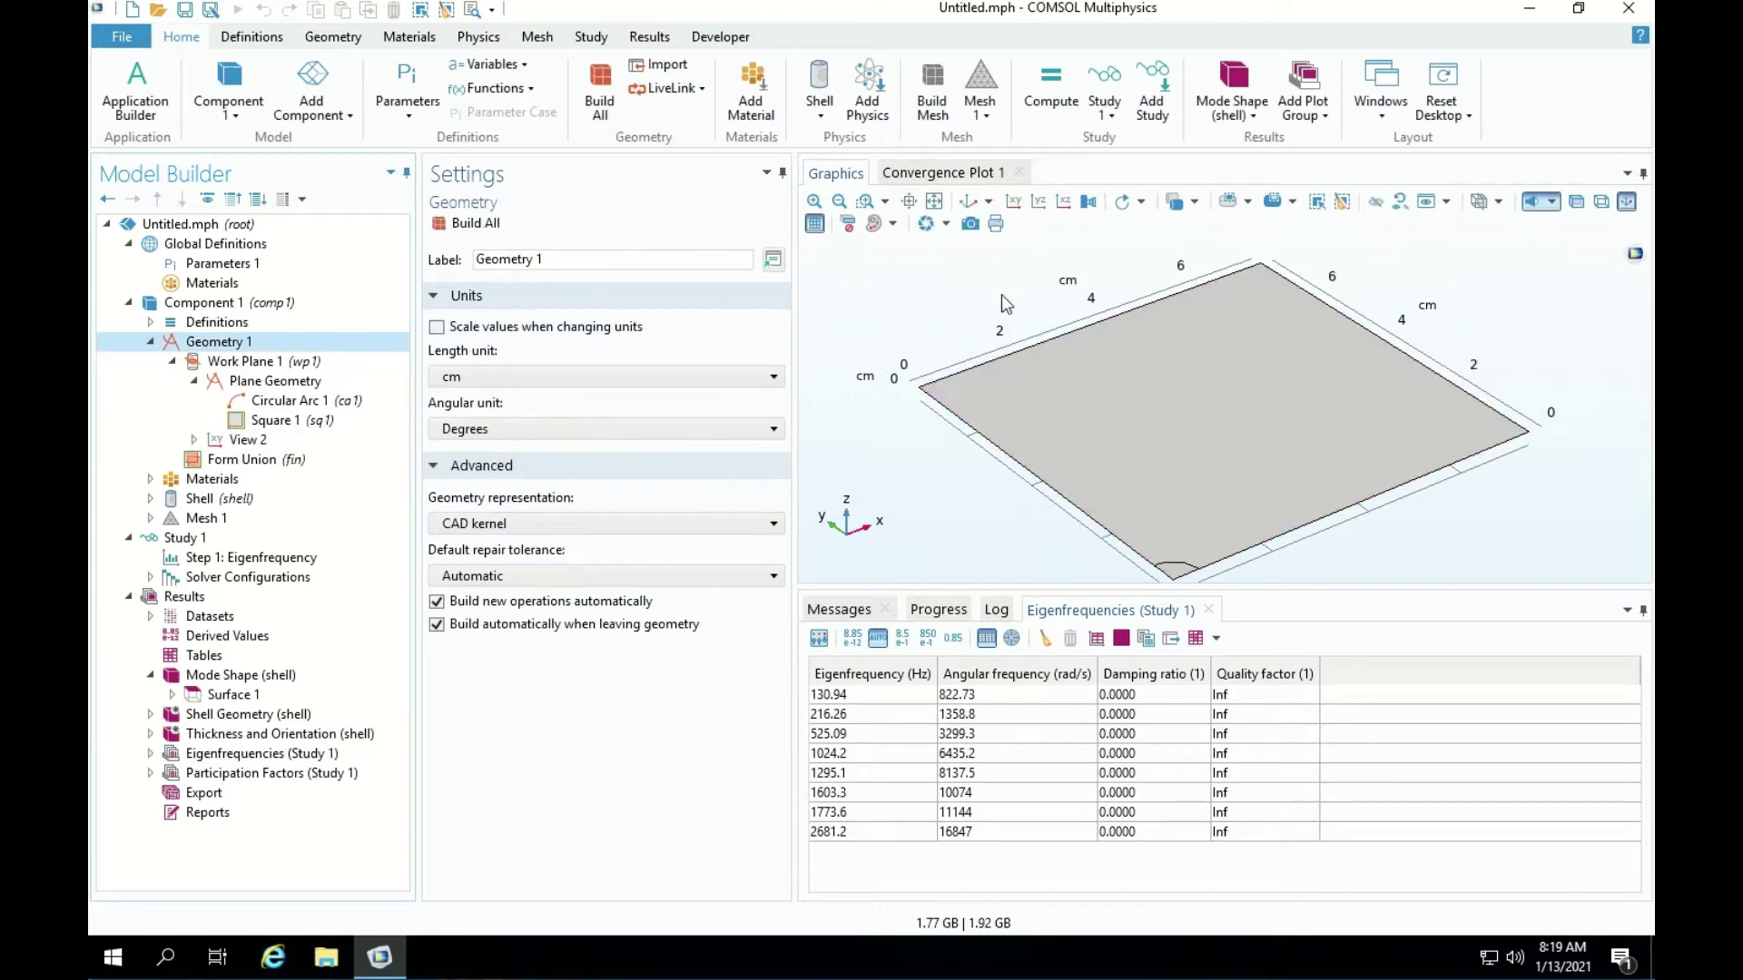
click(1013, 202)
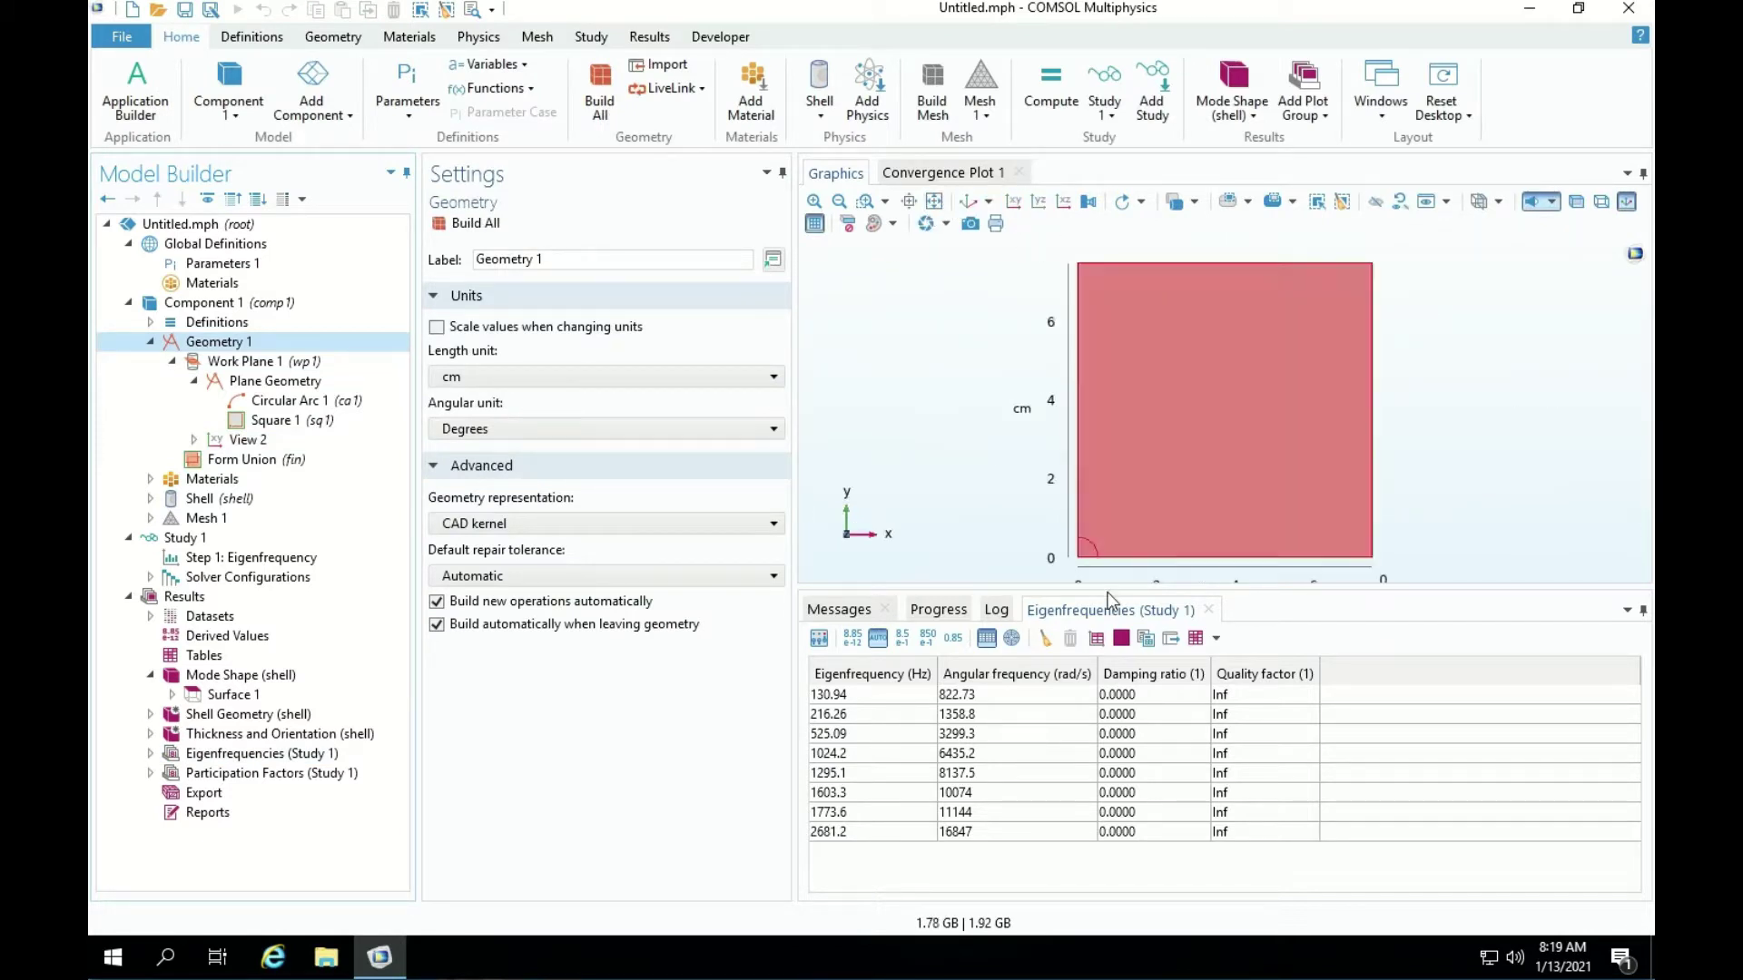
drag(1131, 593, 1139, 688)
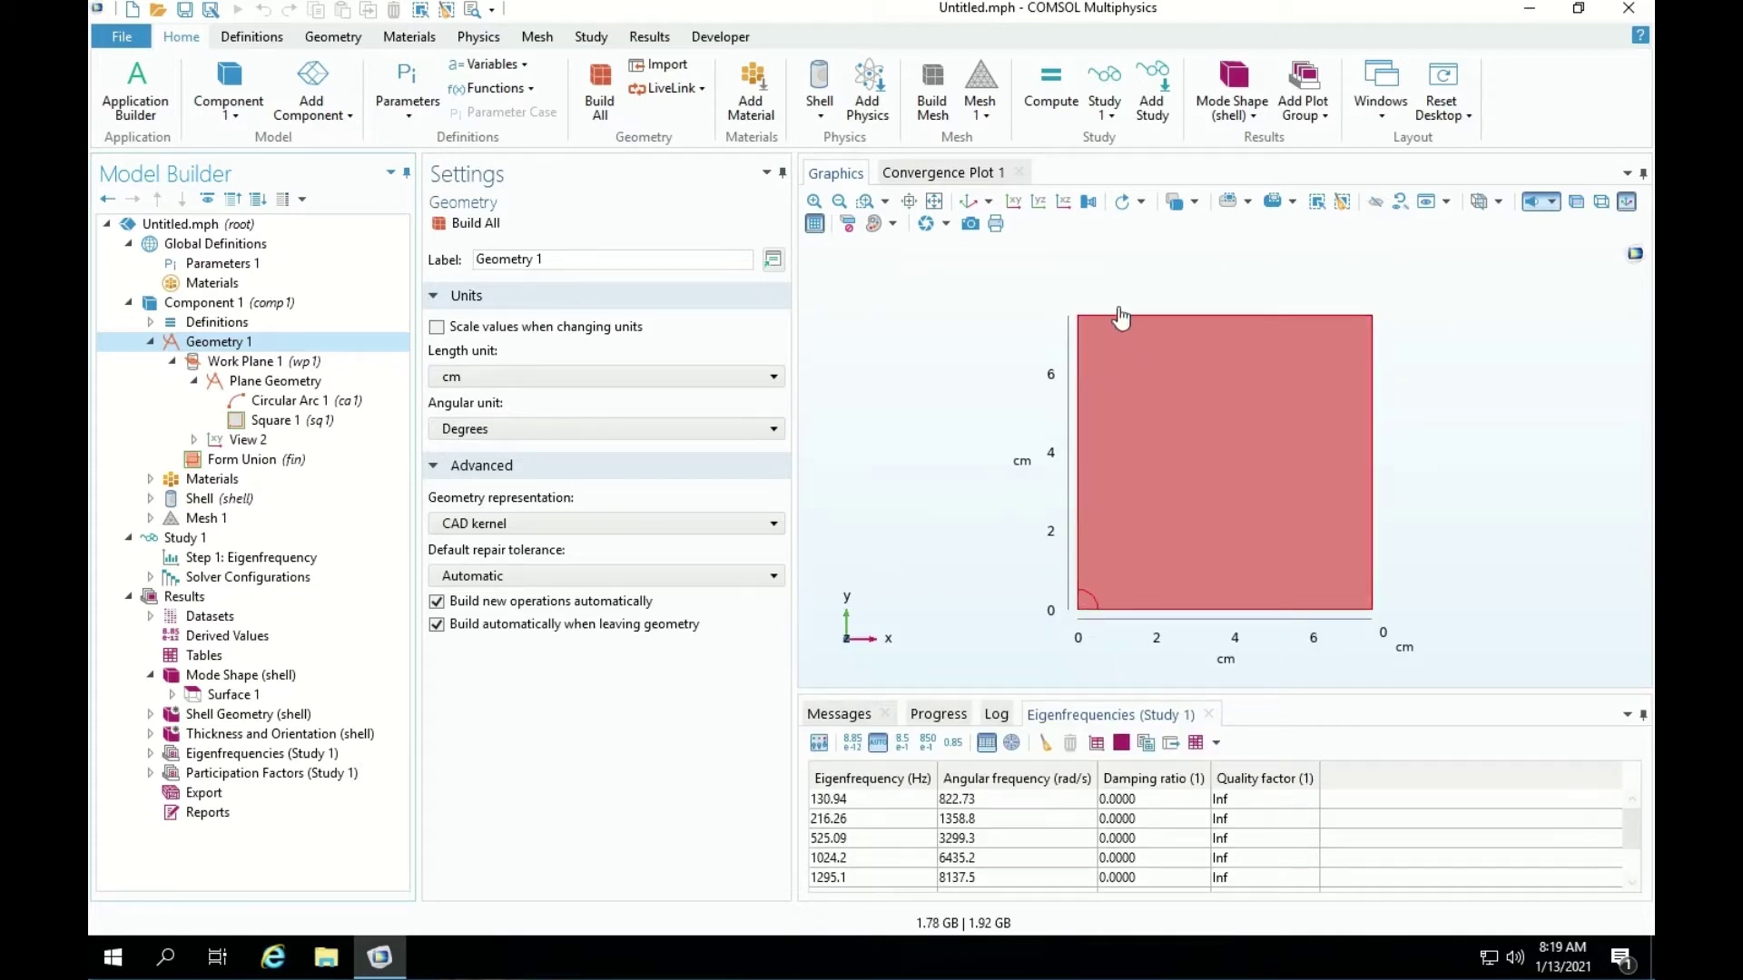
click(933, 202)
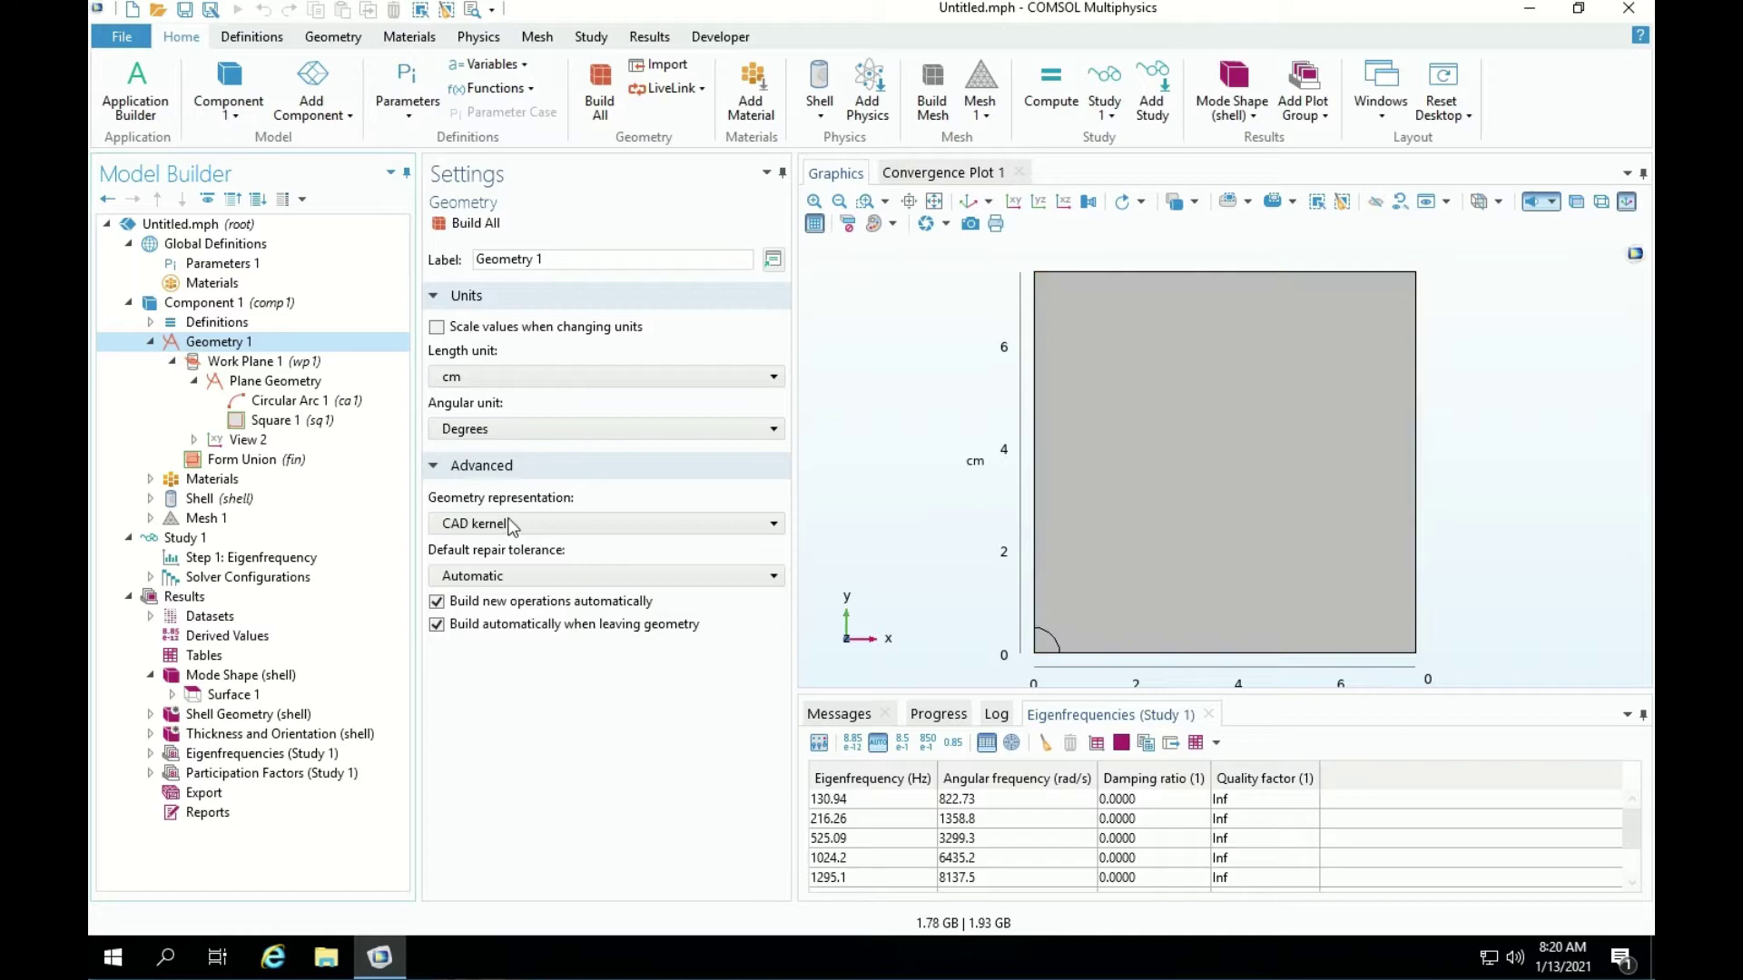
Review the Shell physics settings for Thickness and Offset 1 and Fixed Constraint 1.
click(150, 342)
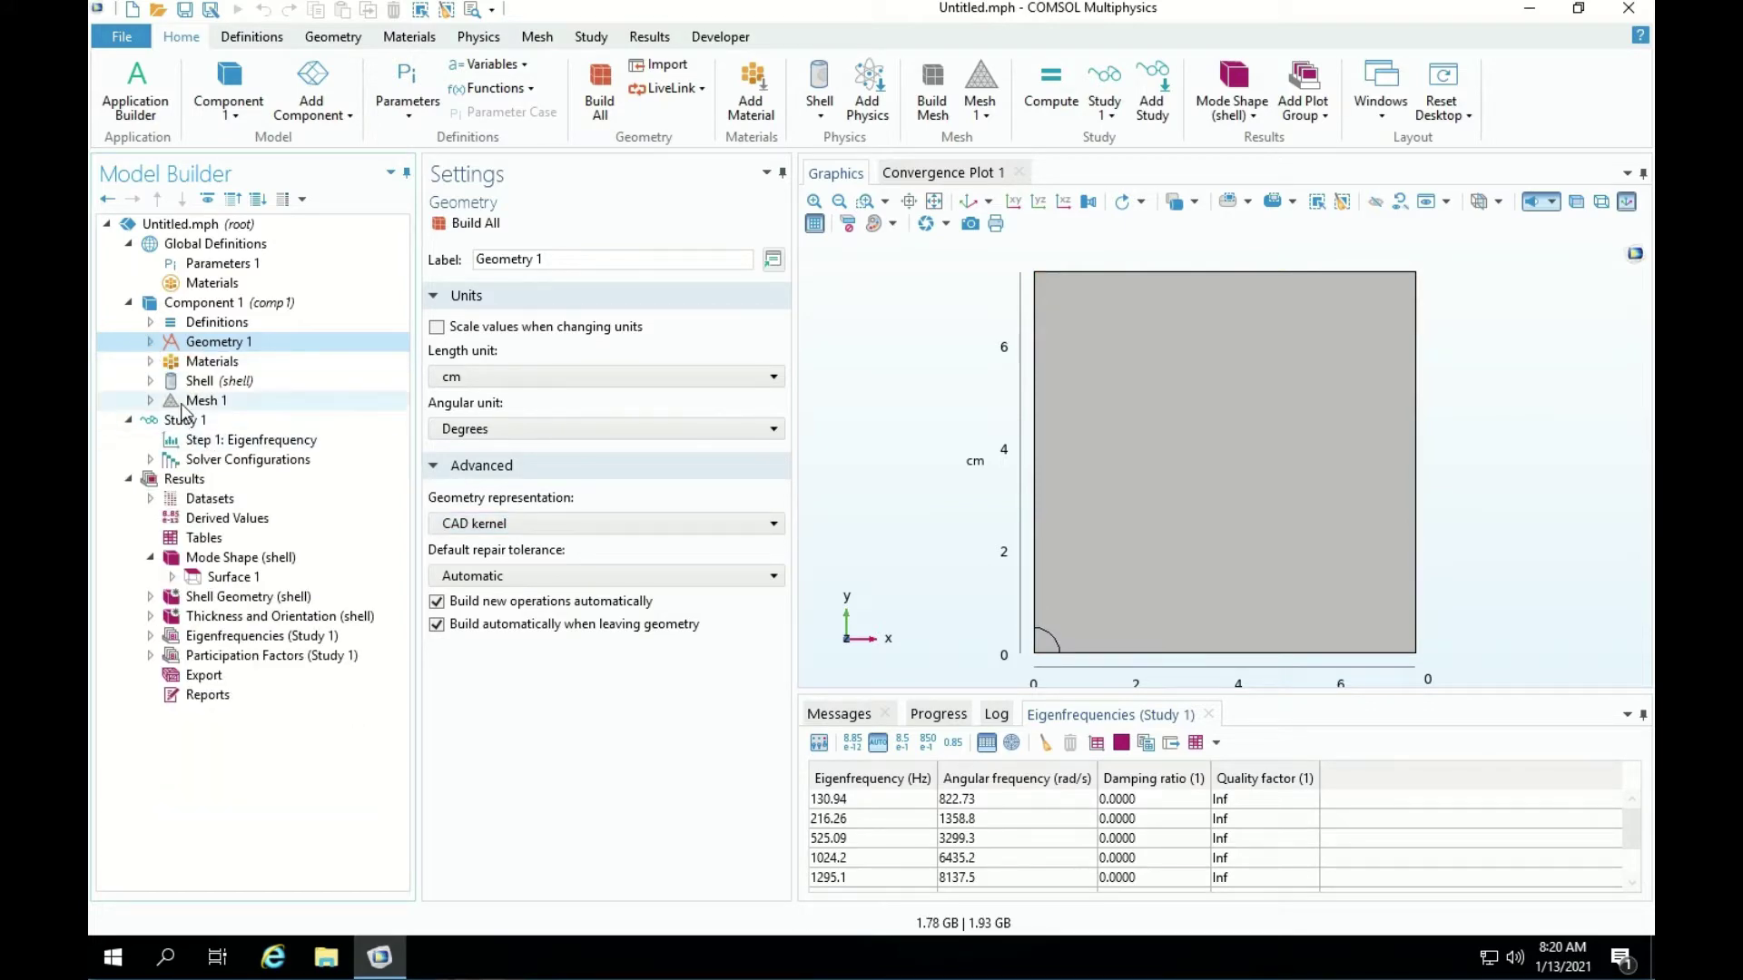
click(191, 401)
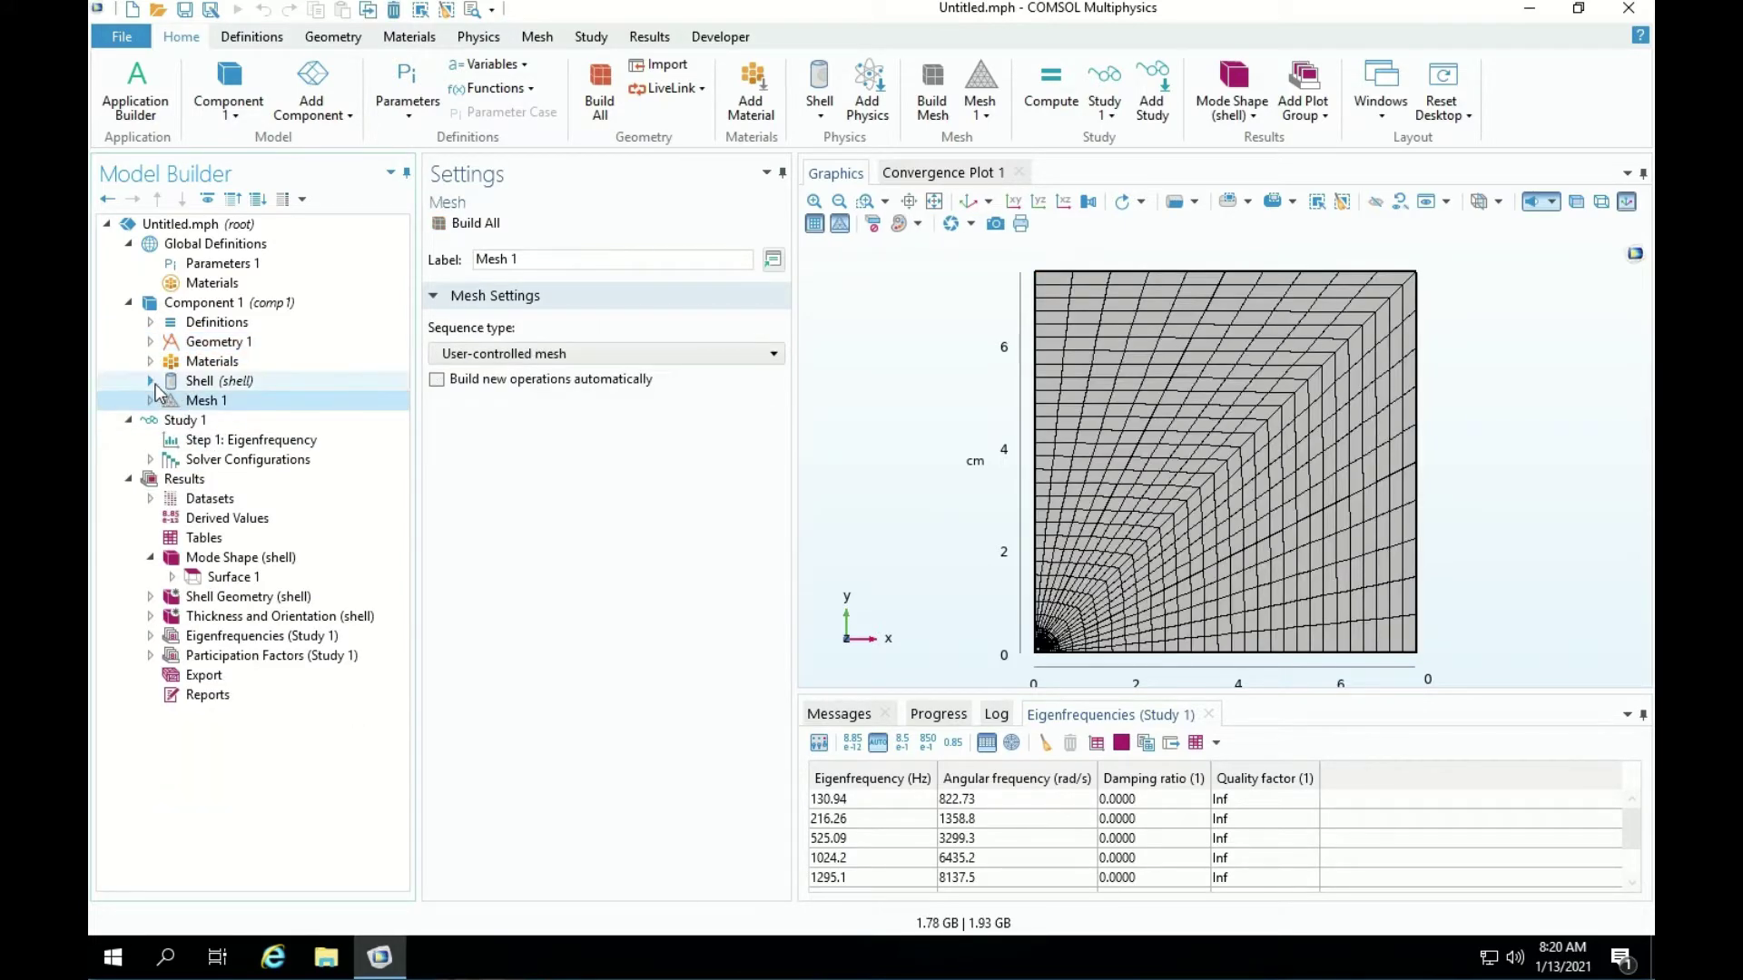
click(151, 381)
click(228, 424)
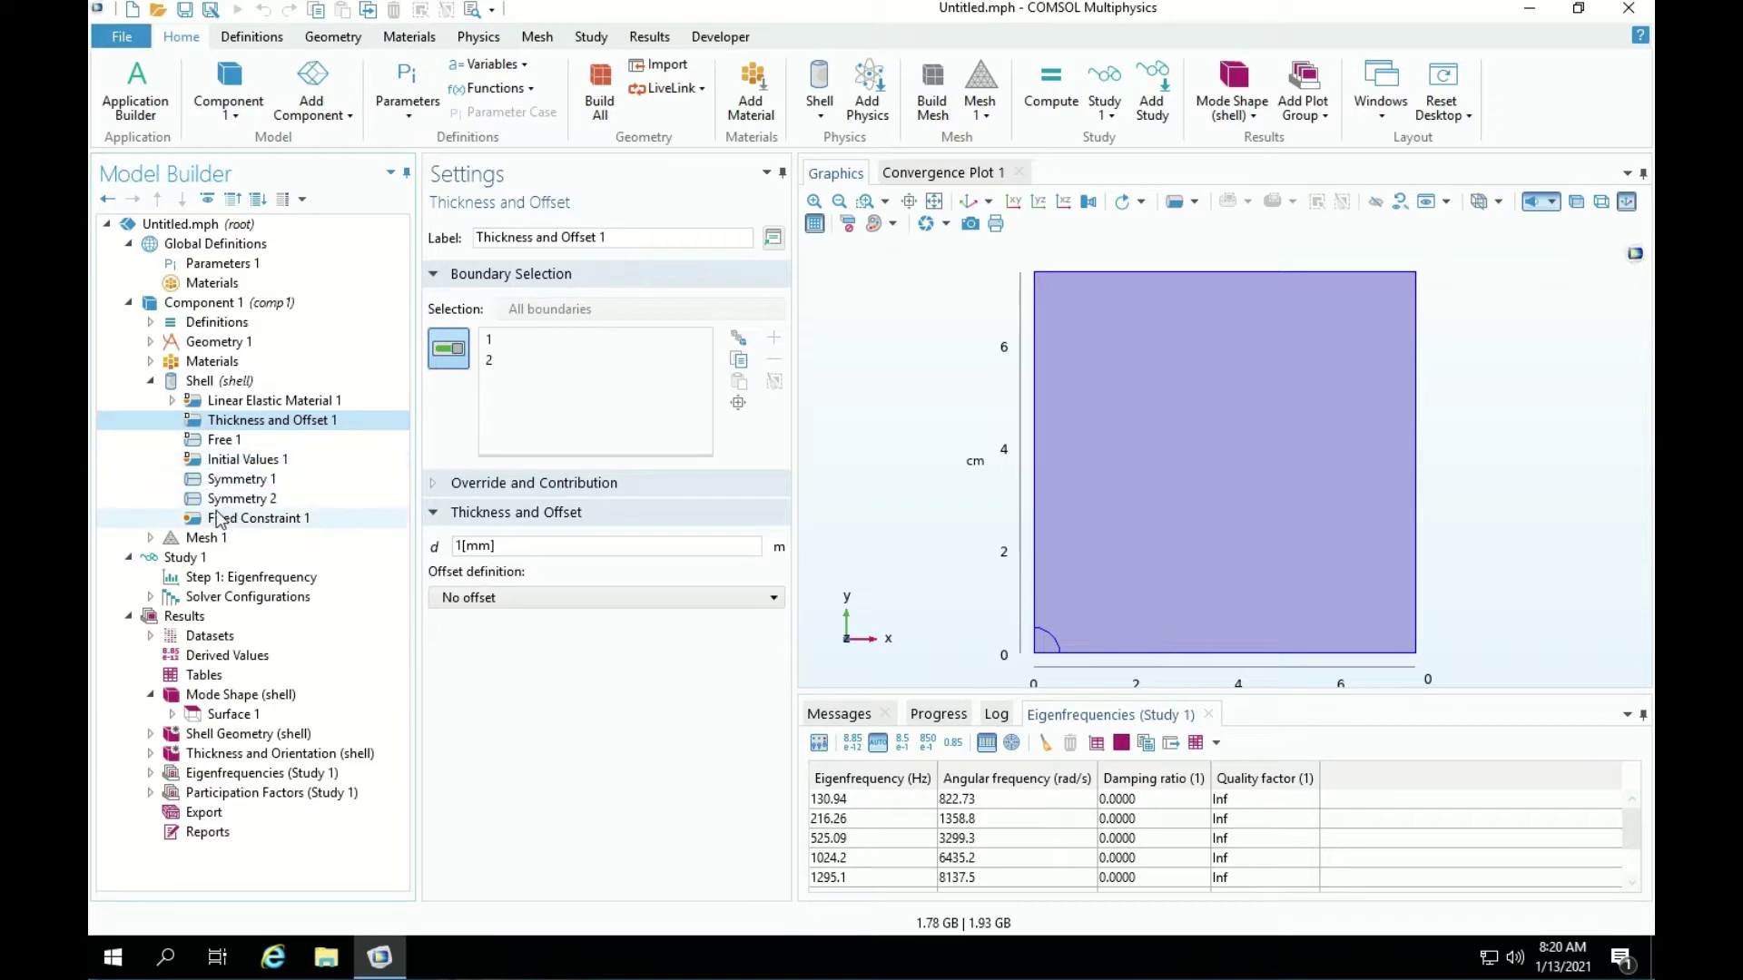
click(250, 524)
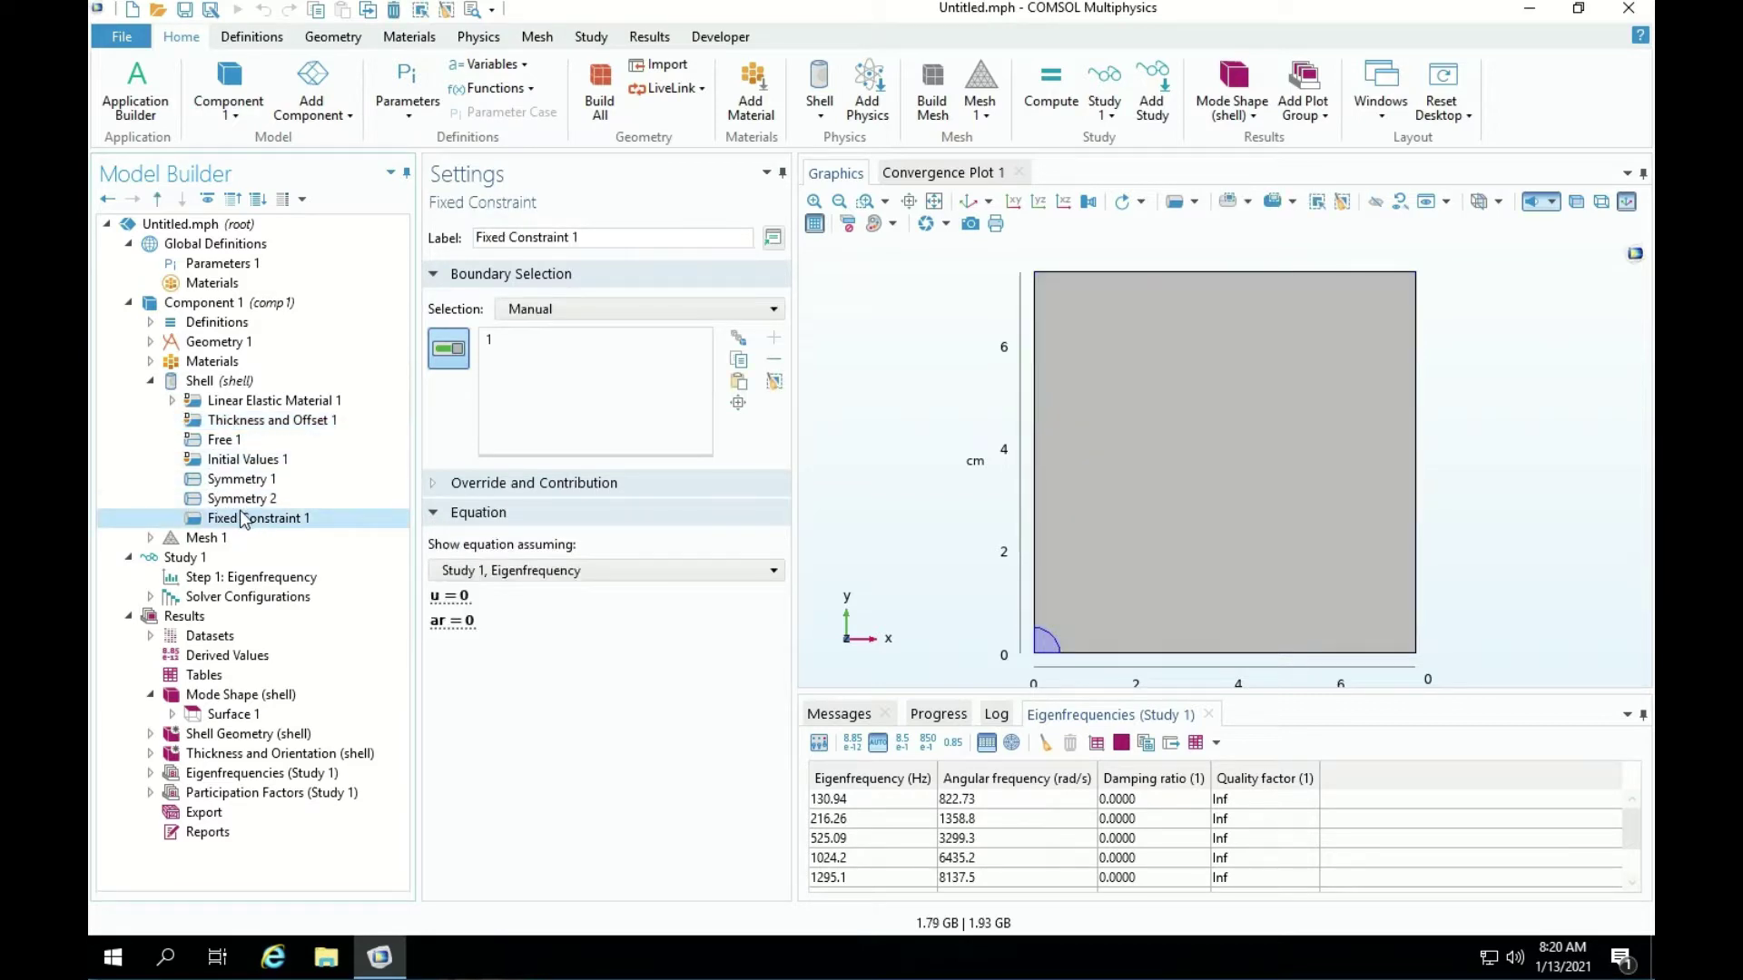
Inspect Mesh 1 and its building steps, then resize the eigenfrequency table and Graphics panes.
click(217, 541)
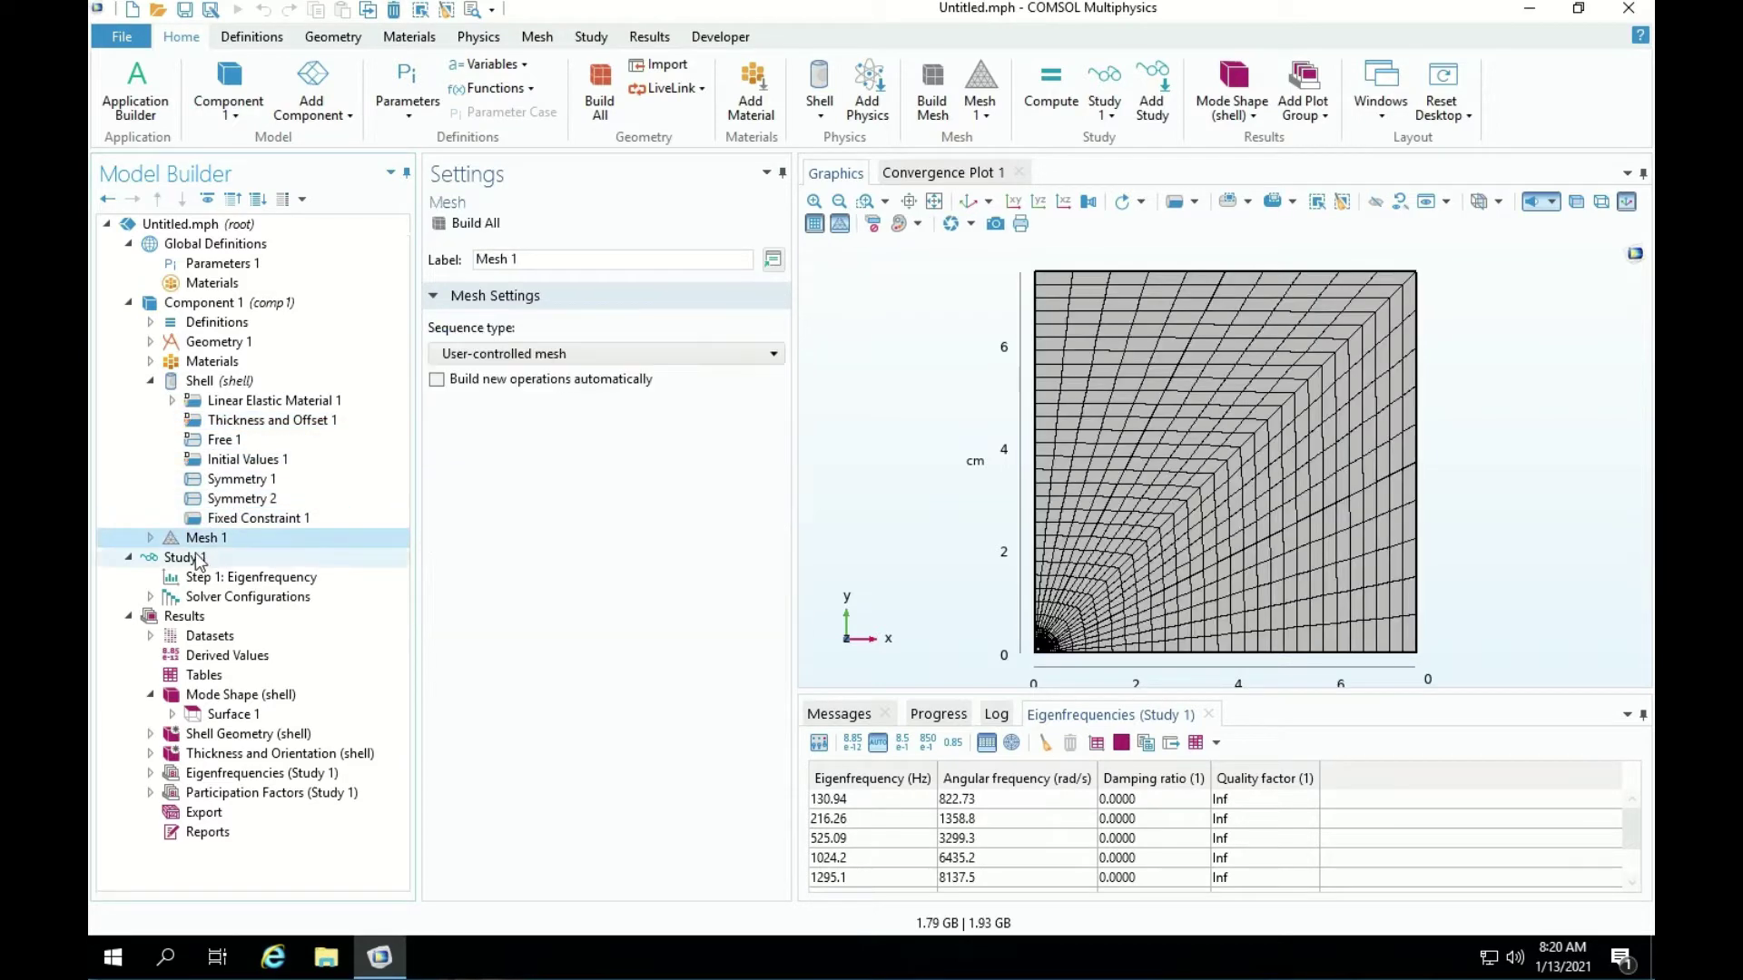
click(151, 538)
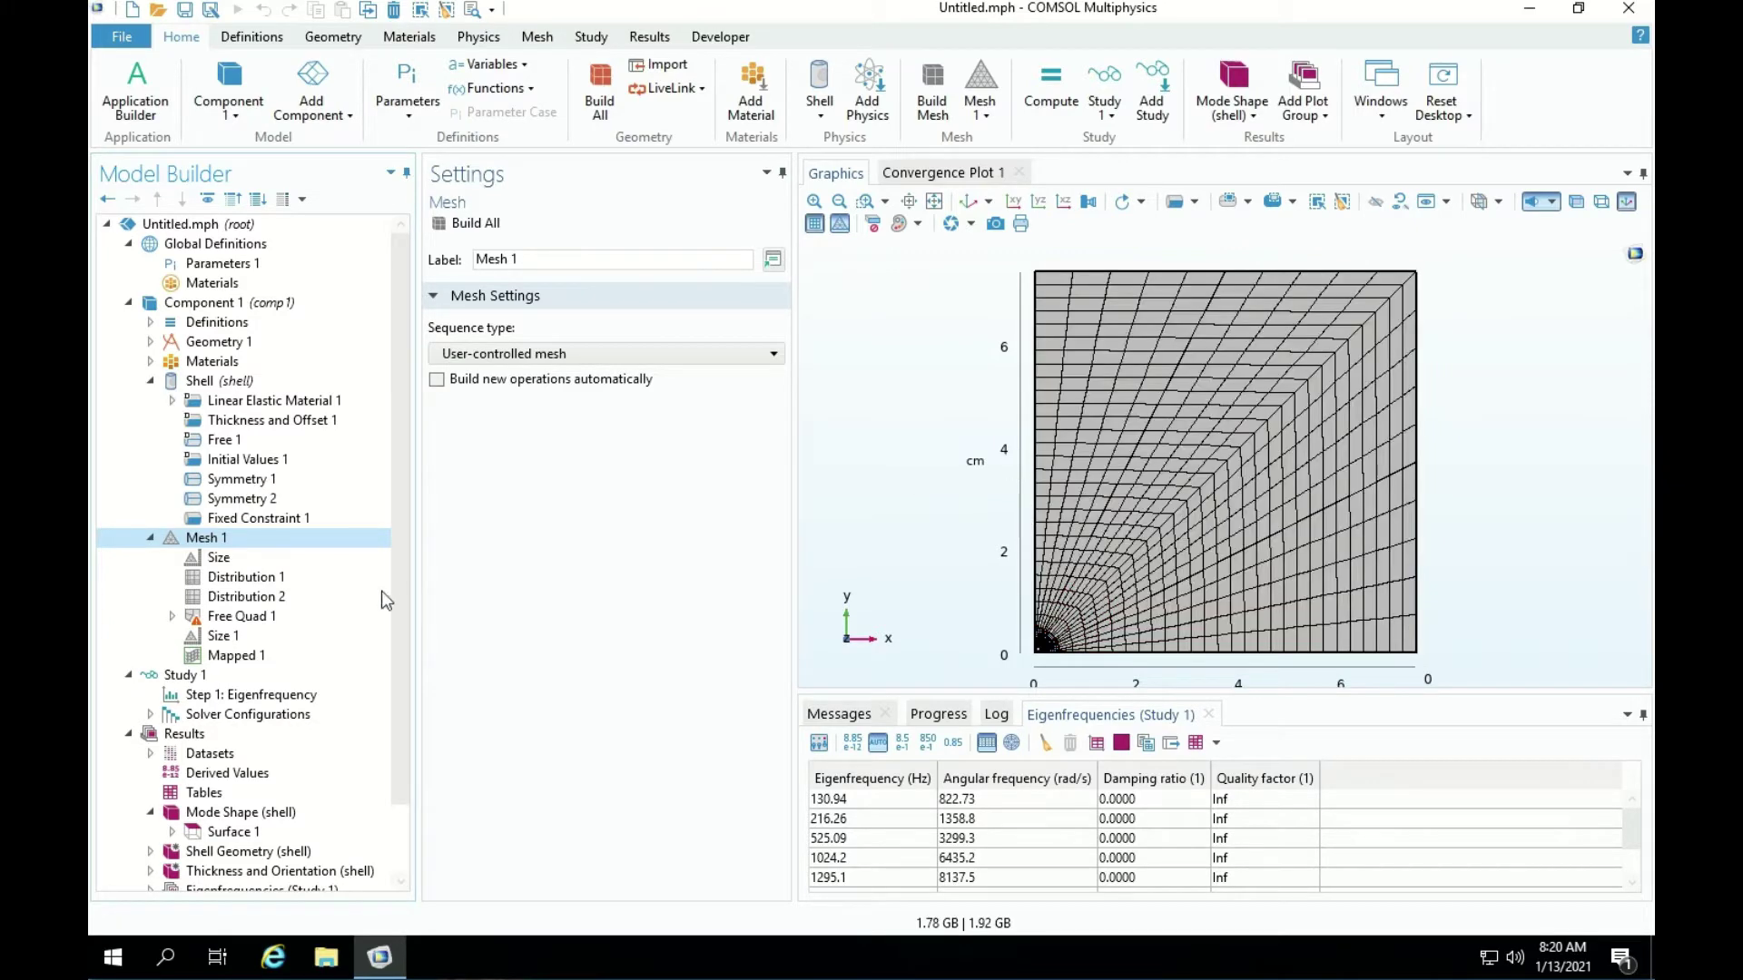
click(152, 541)
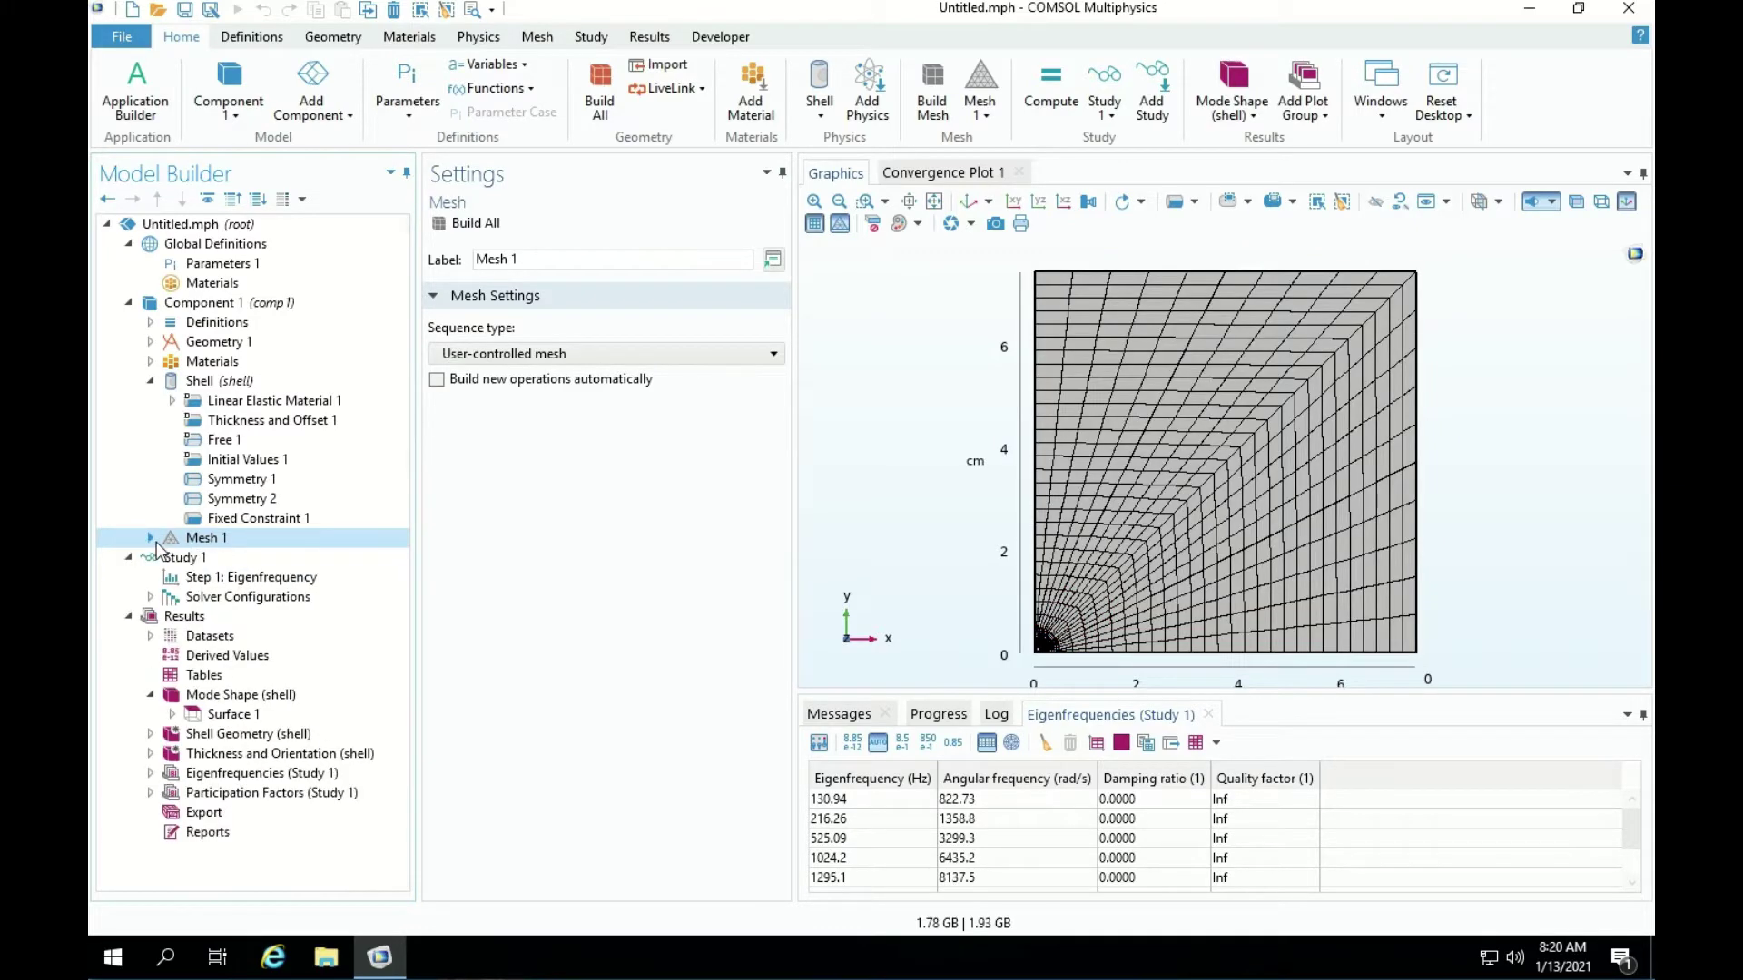
click(150, 382)
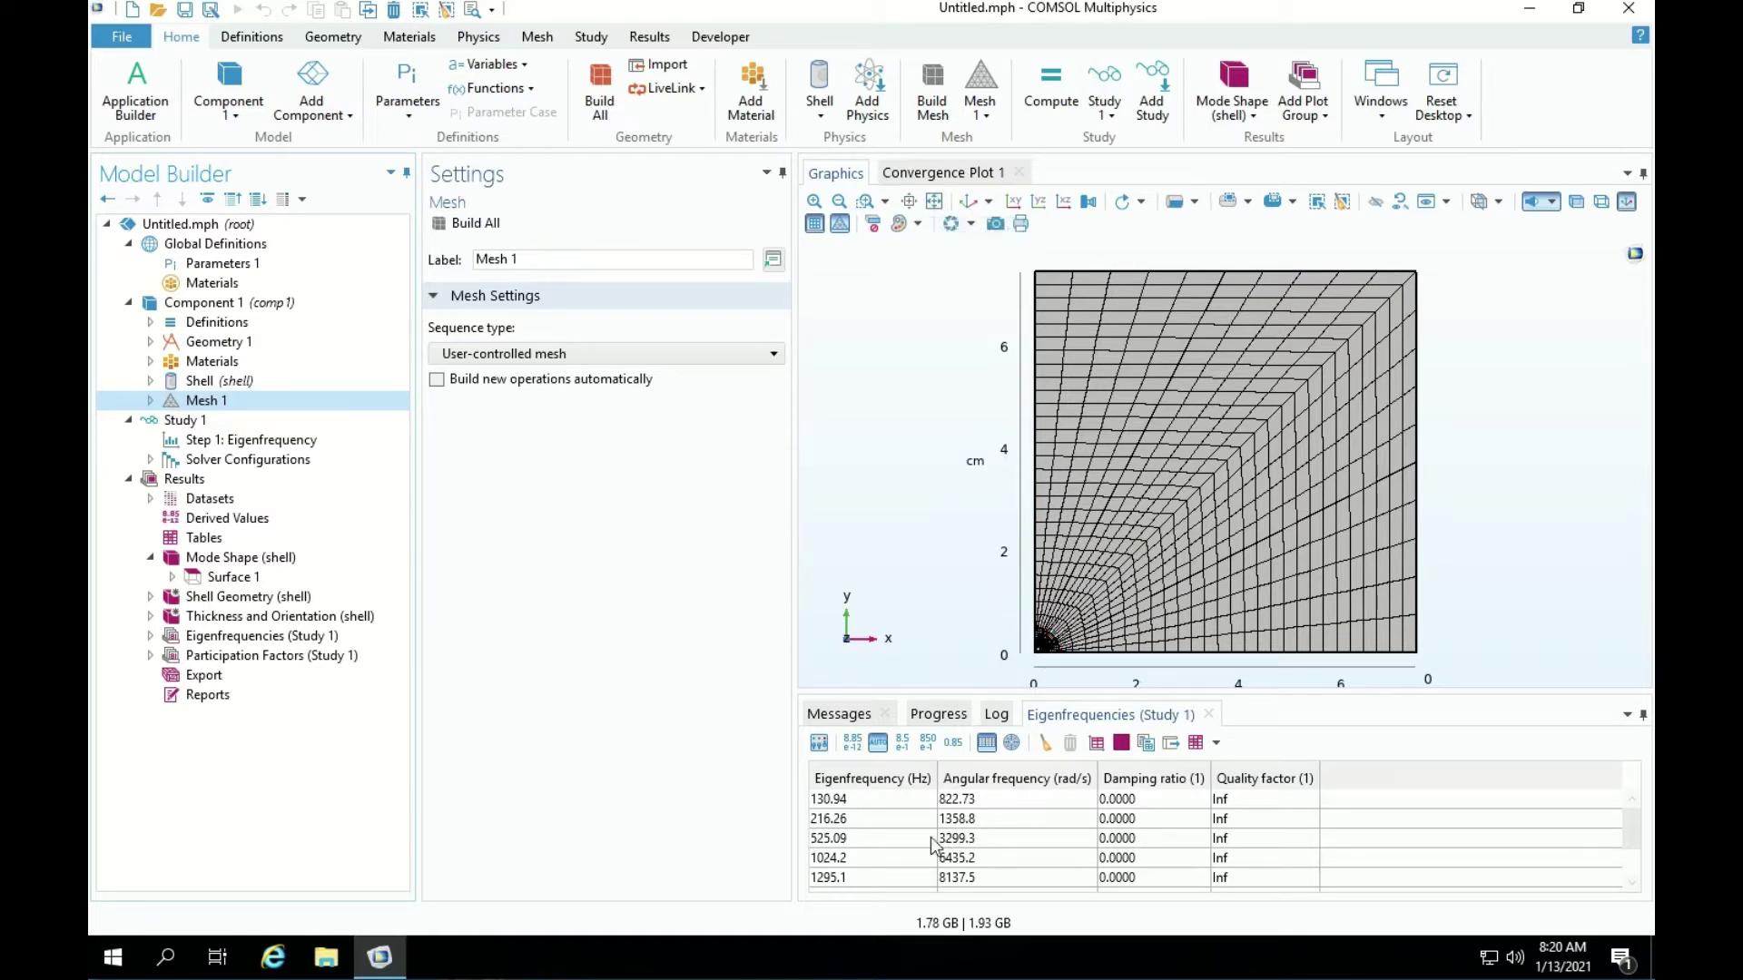
drag(967, 693, 969, 604)
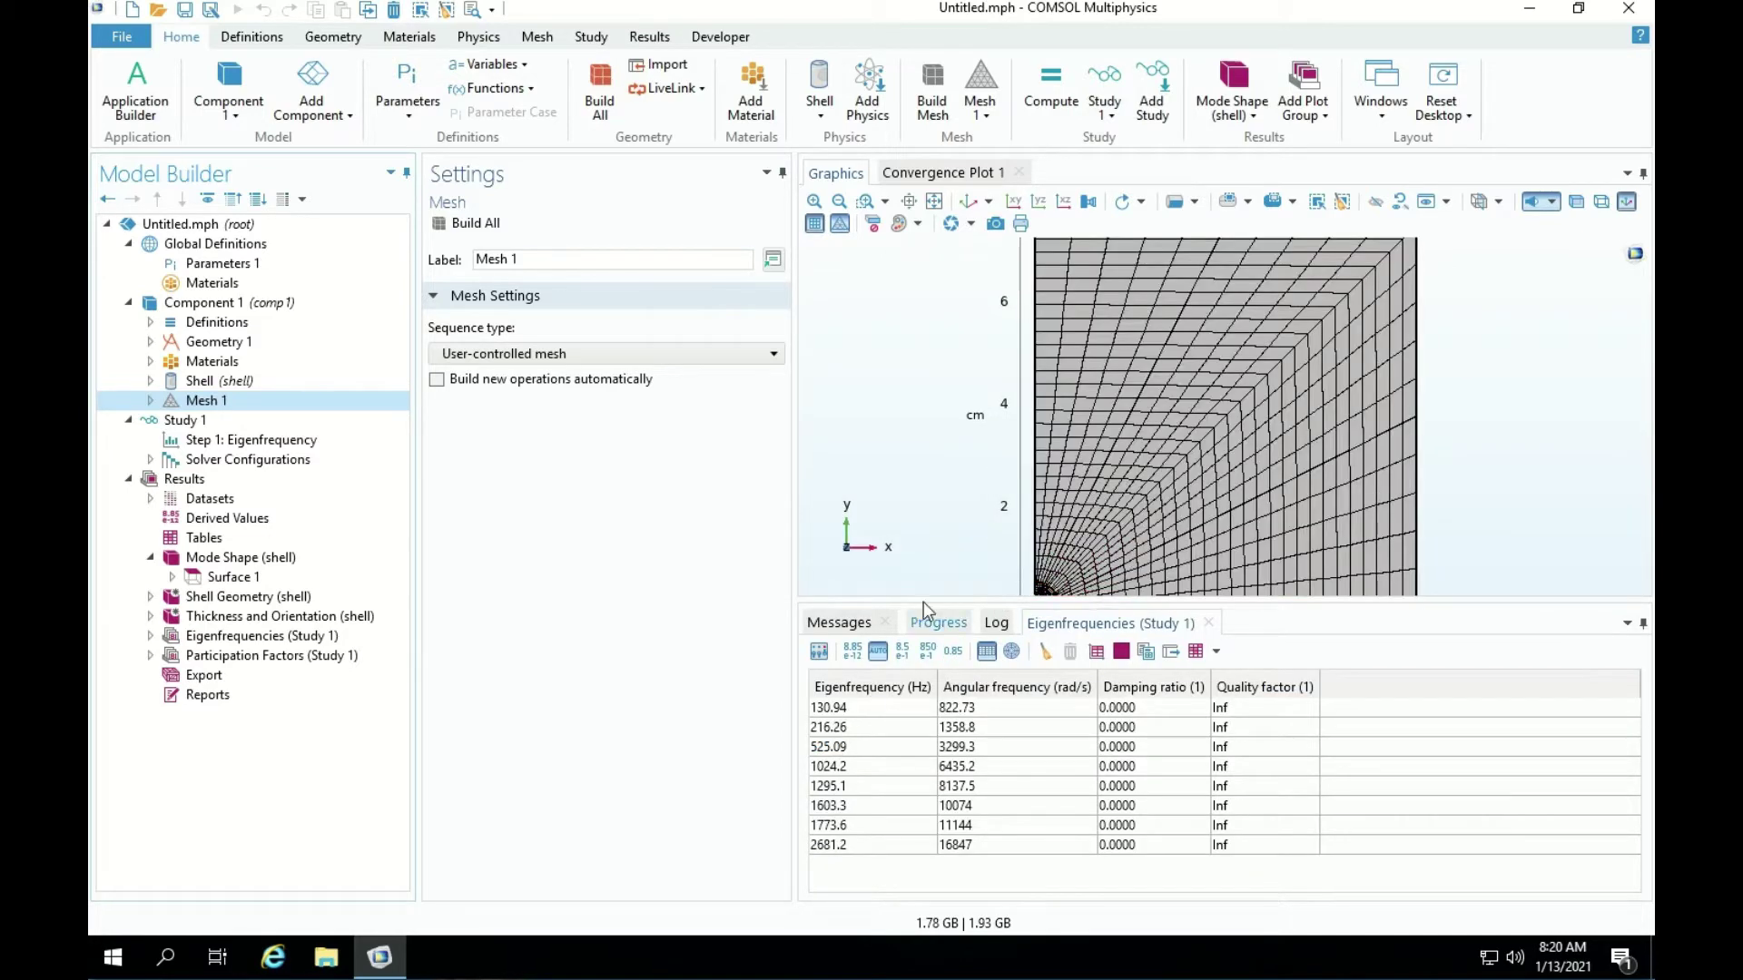
drag(916, 602, 926, 644)
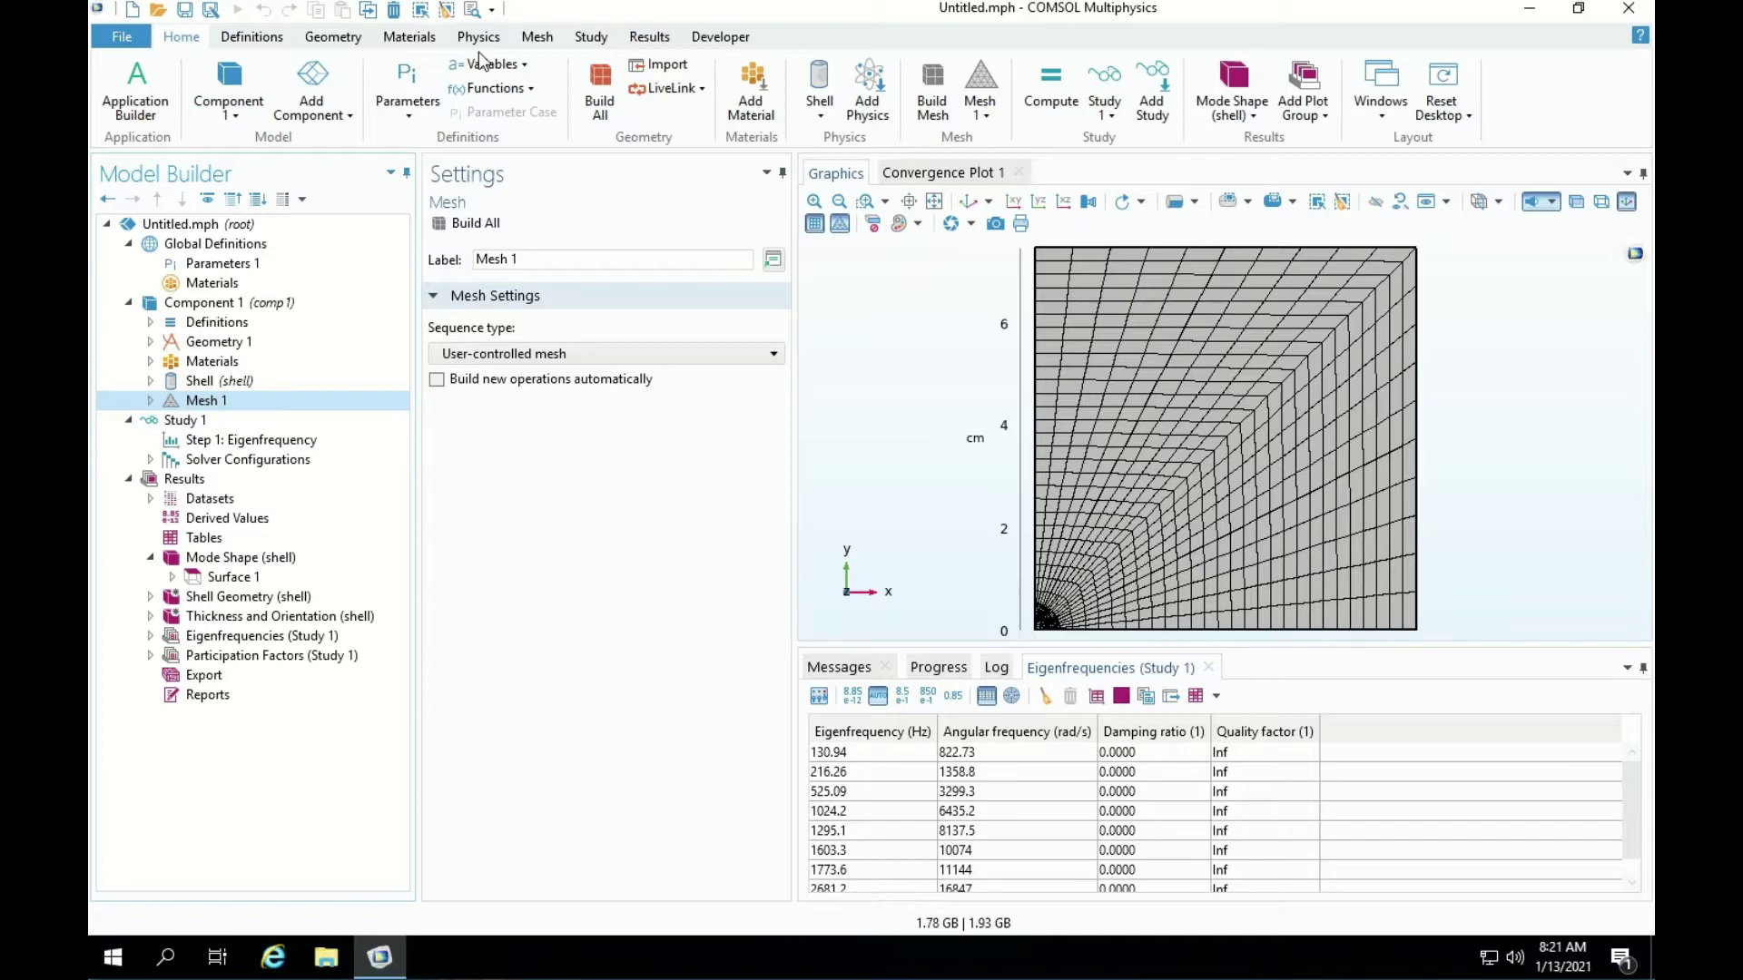
Add Study 2 with a Frequency Domain step from General Studies.
click(593, 40)
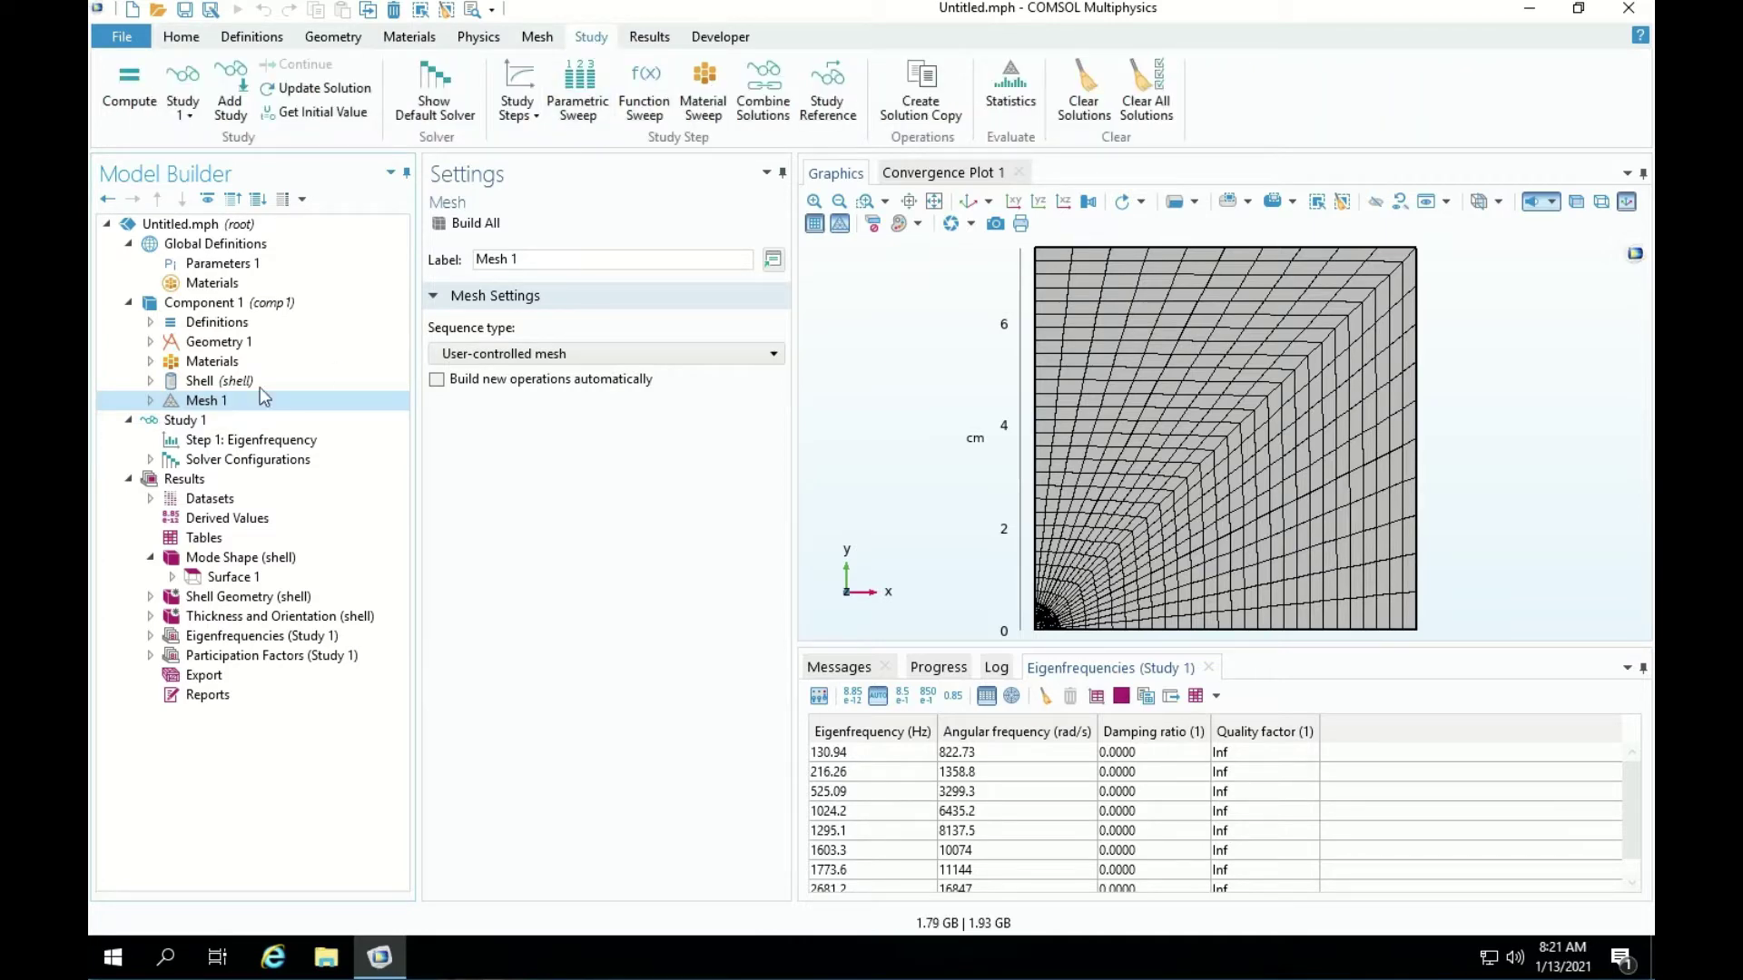
click(235, 110)
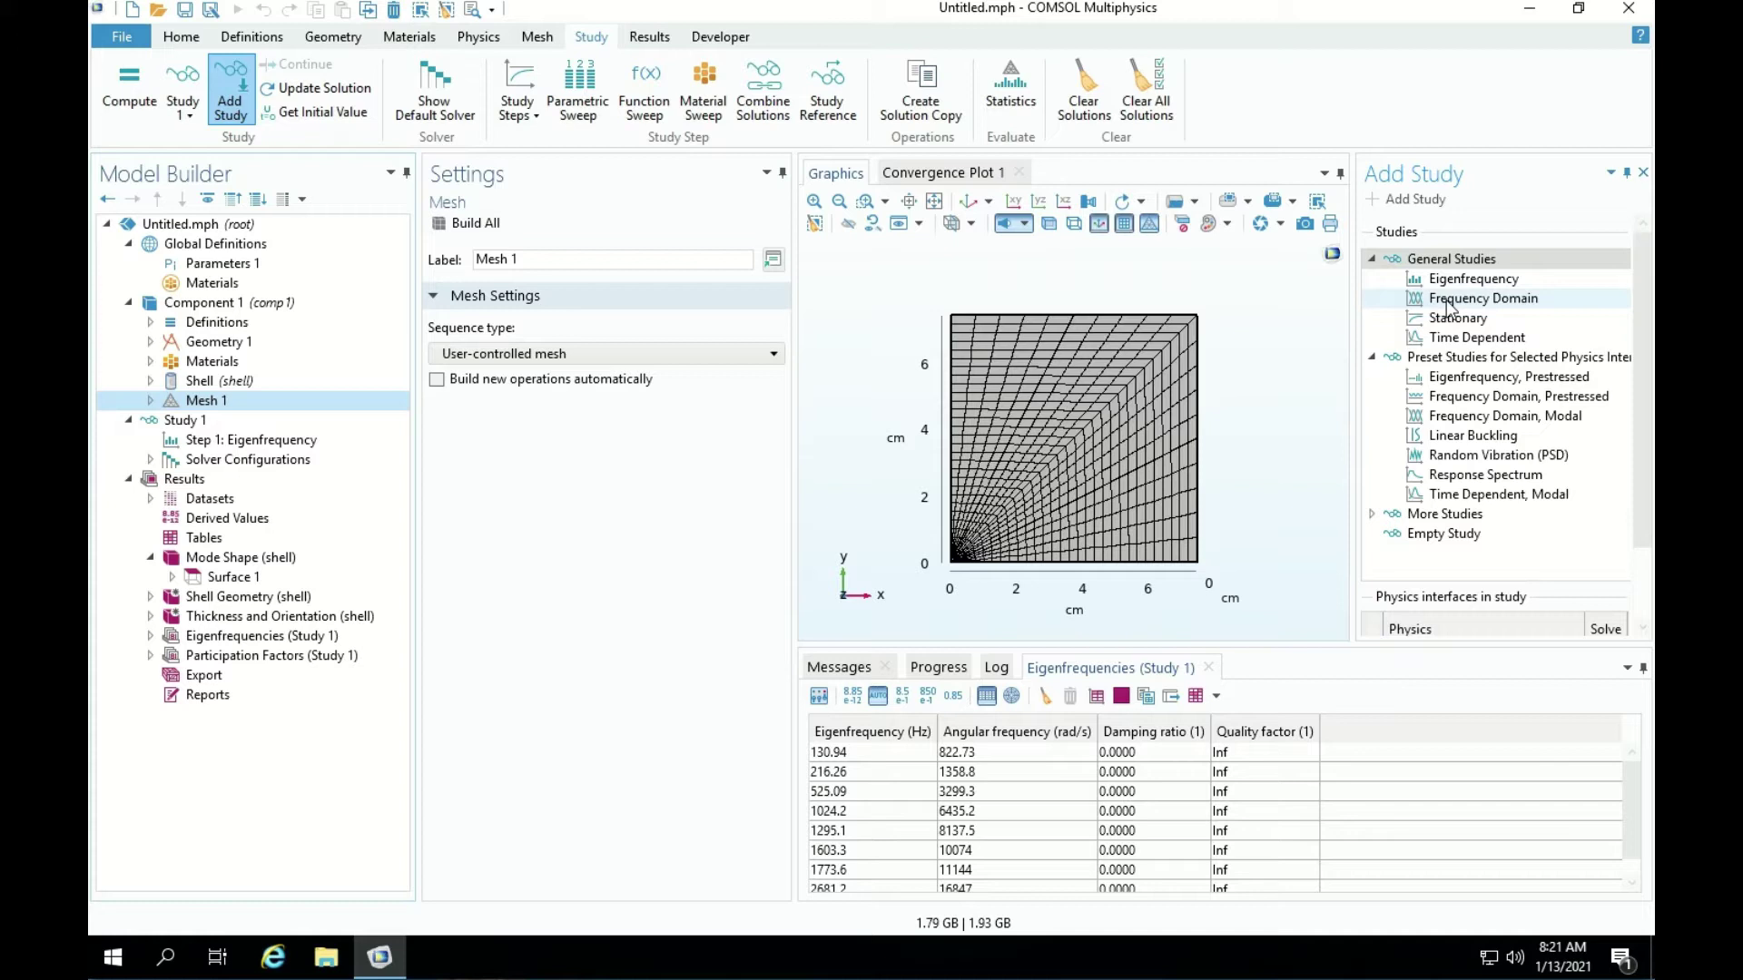
click(1447, 303)
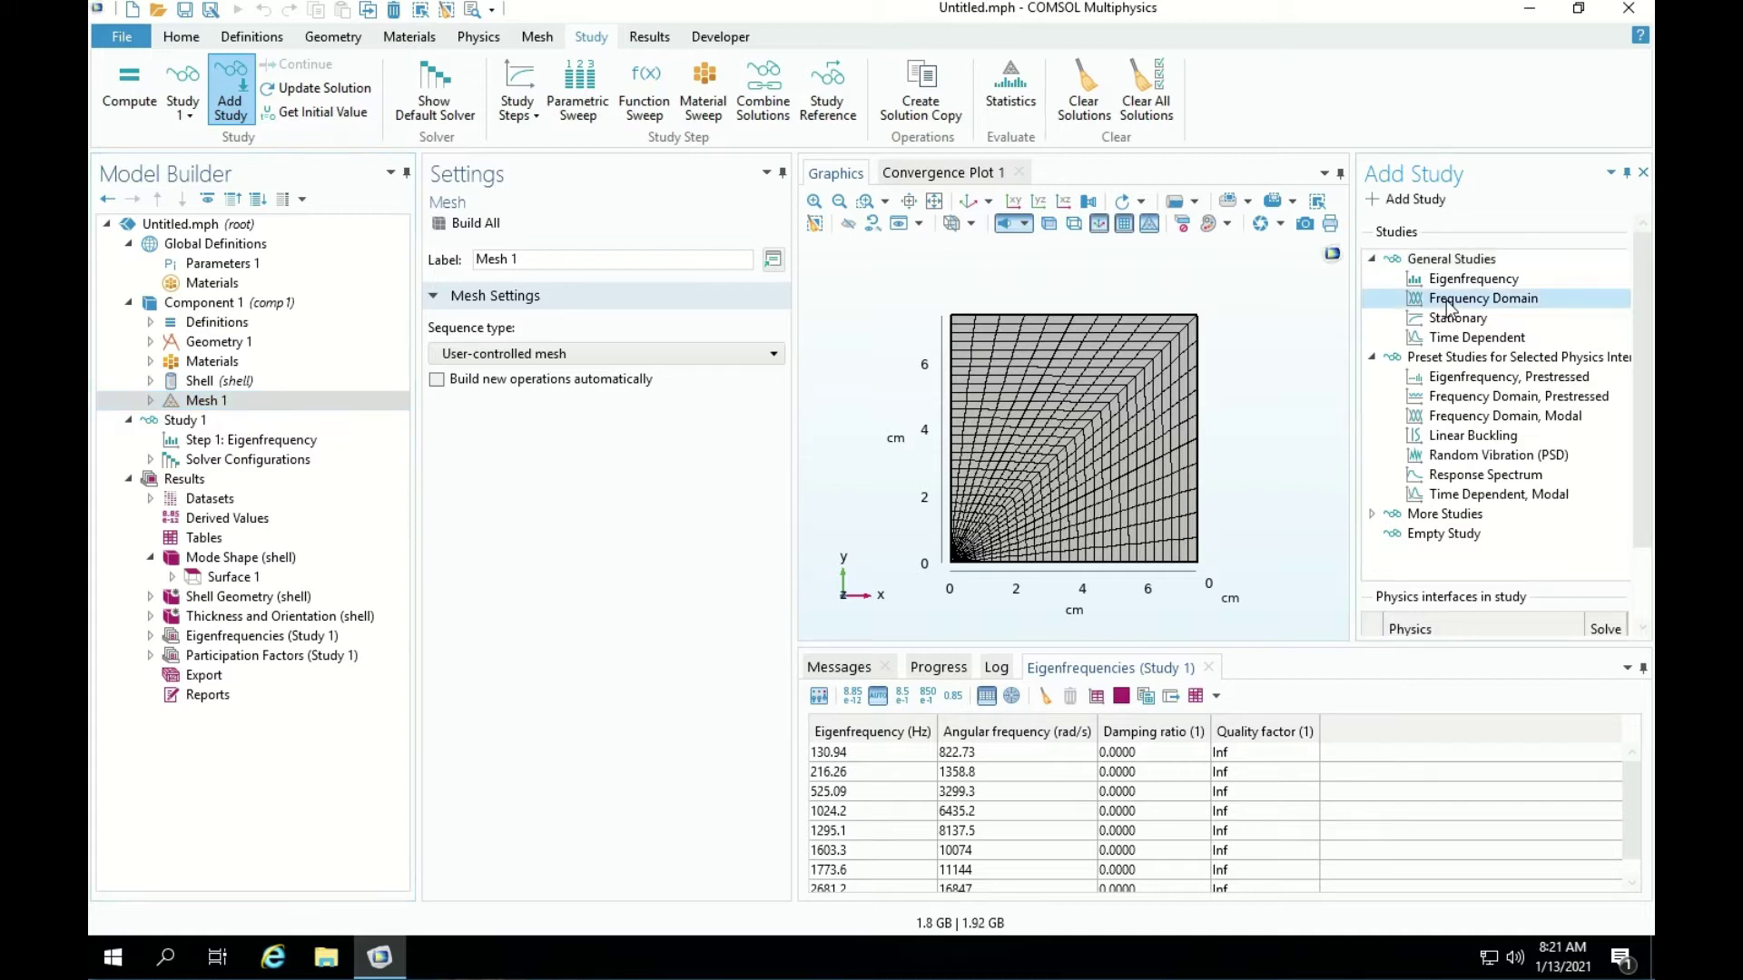
double_click(1448, 306)
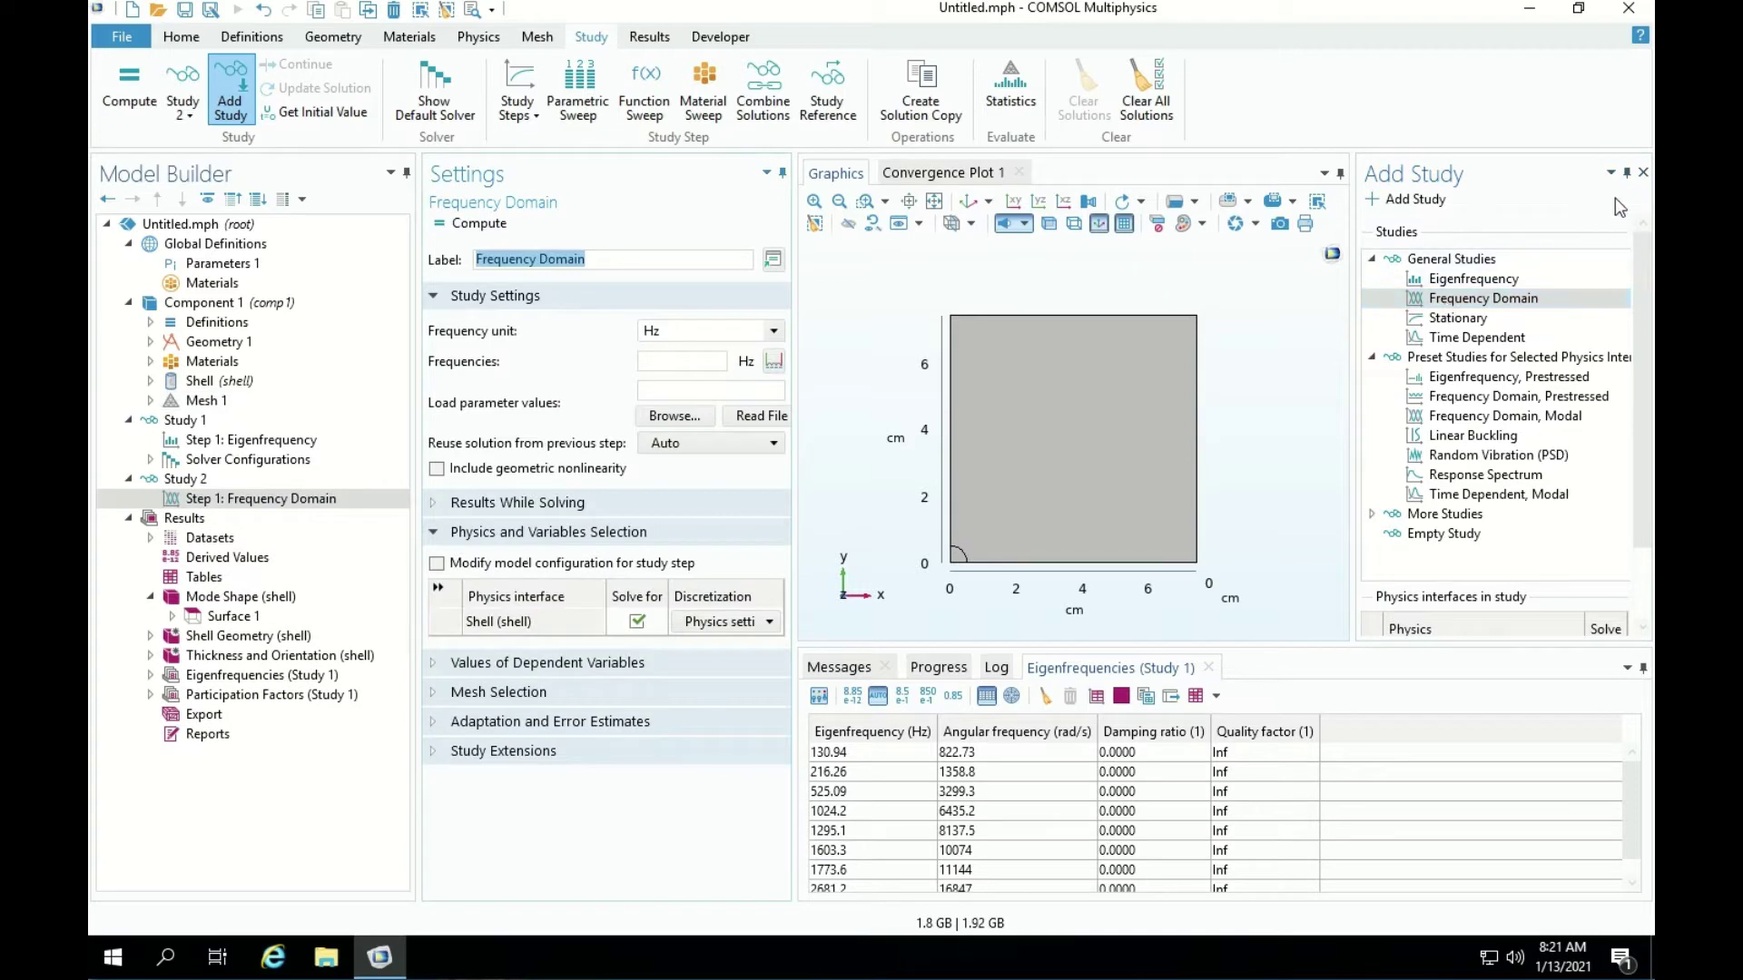
click(1646, 176)
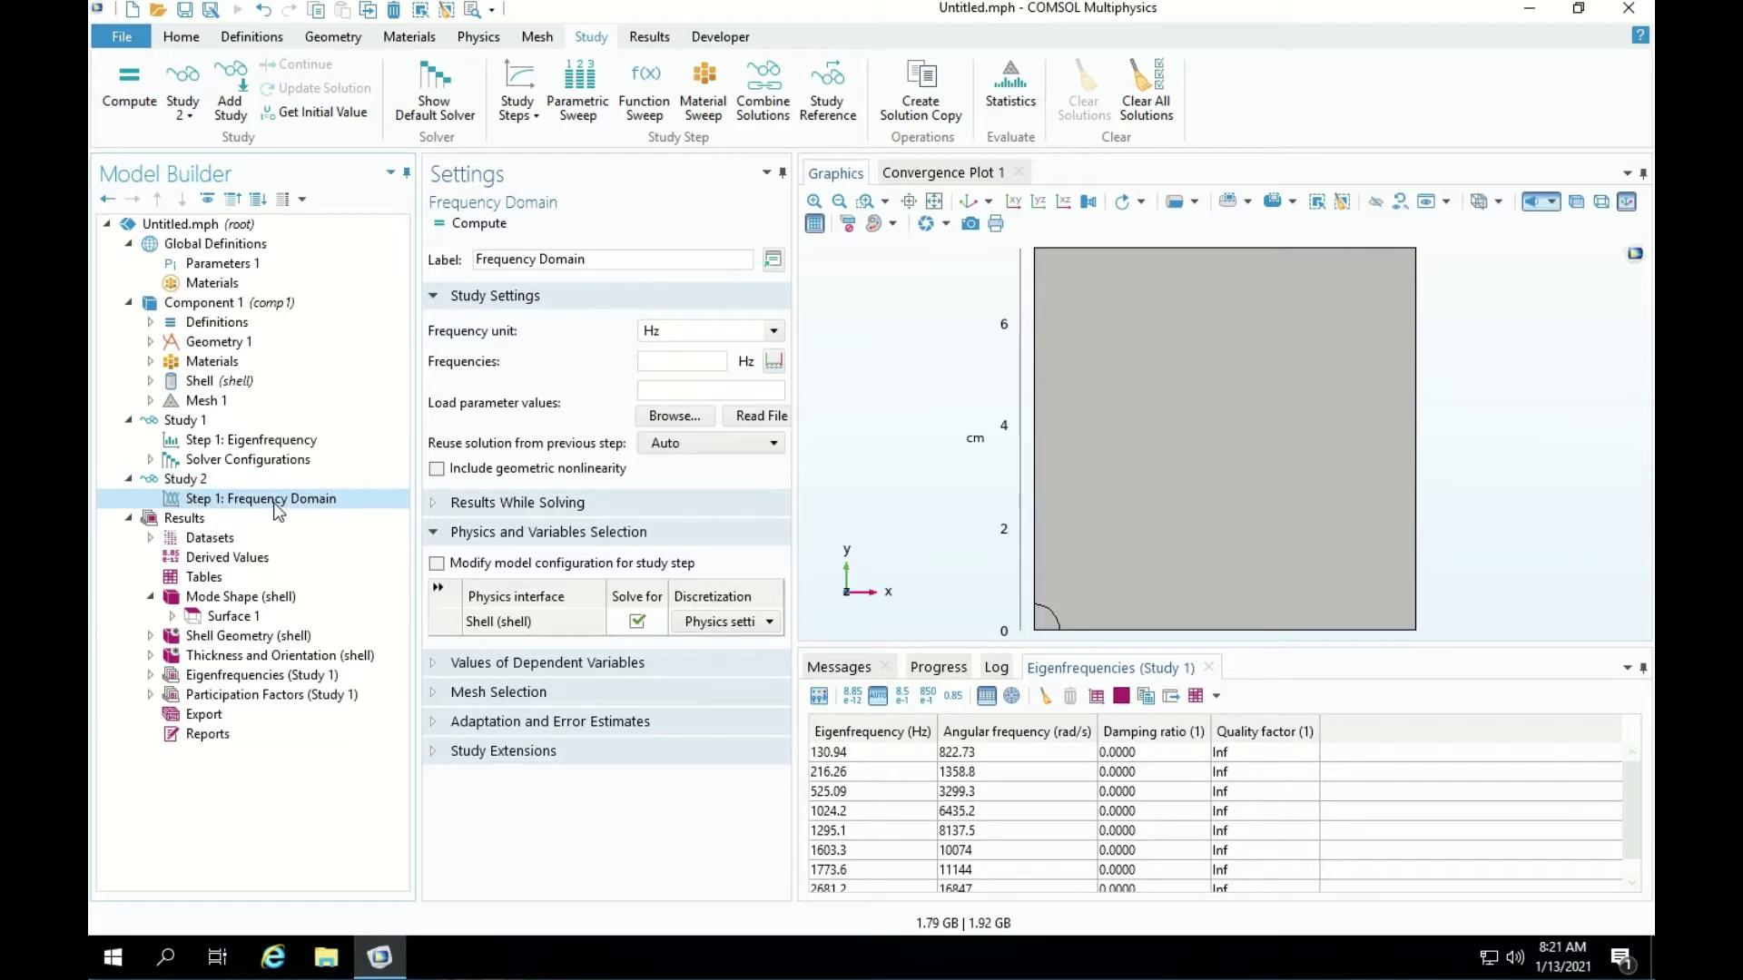
Disable Fixed Constraint 1 under the Shell physics.
click(679, 363)
click(150, 381)
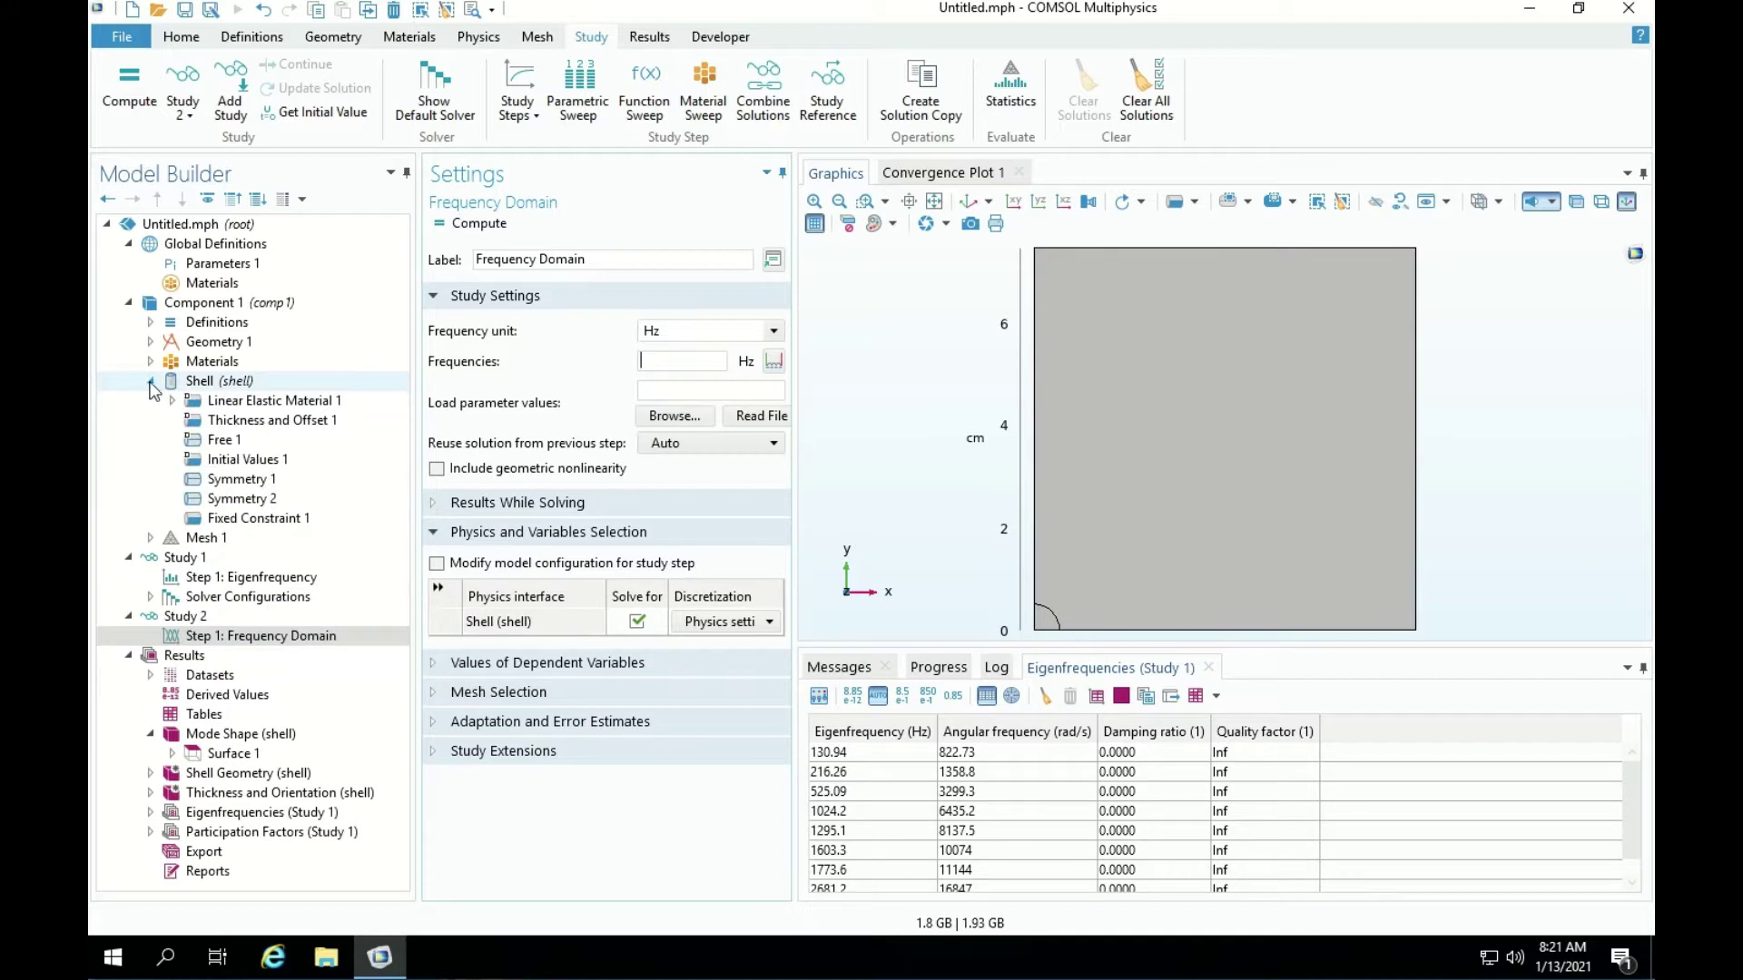
click(270, 520)
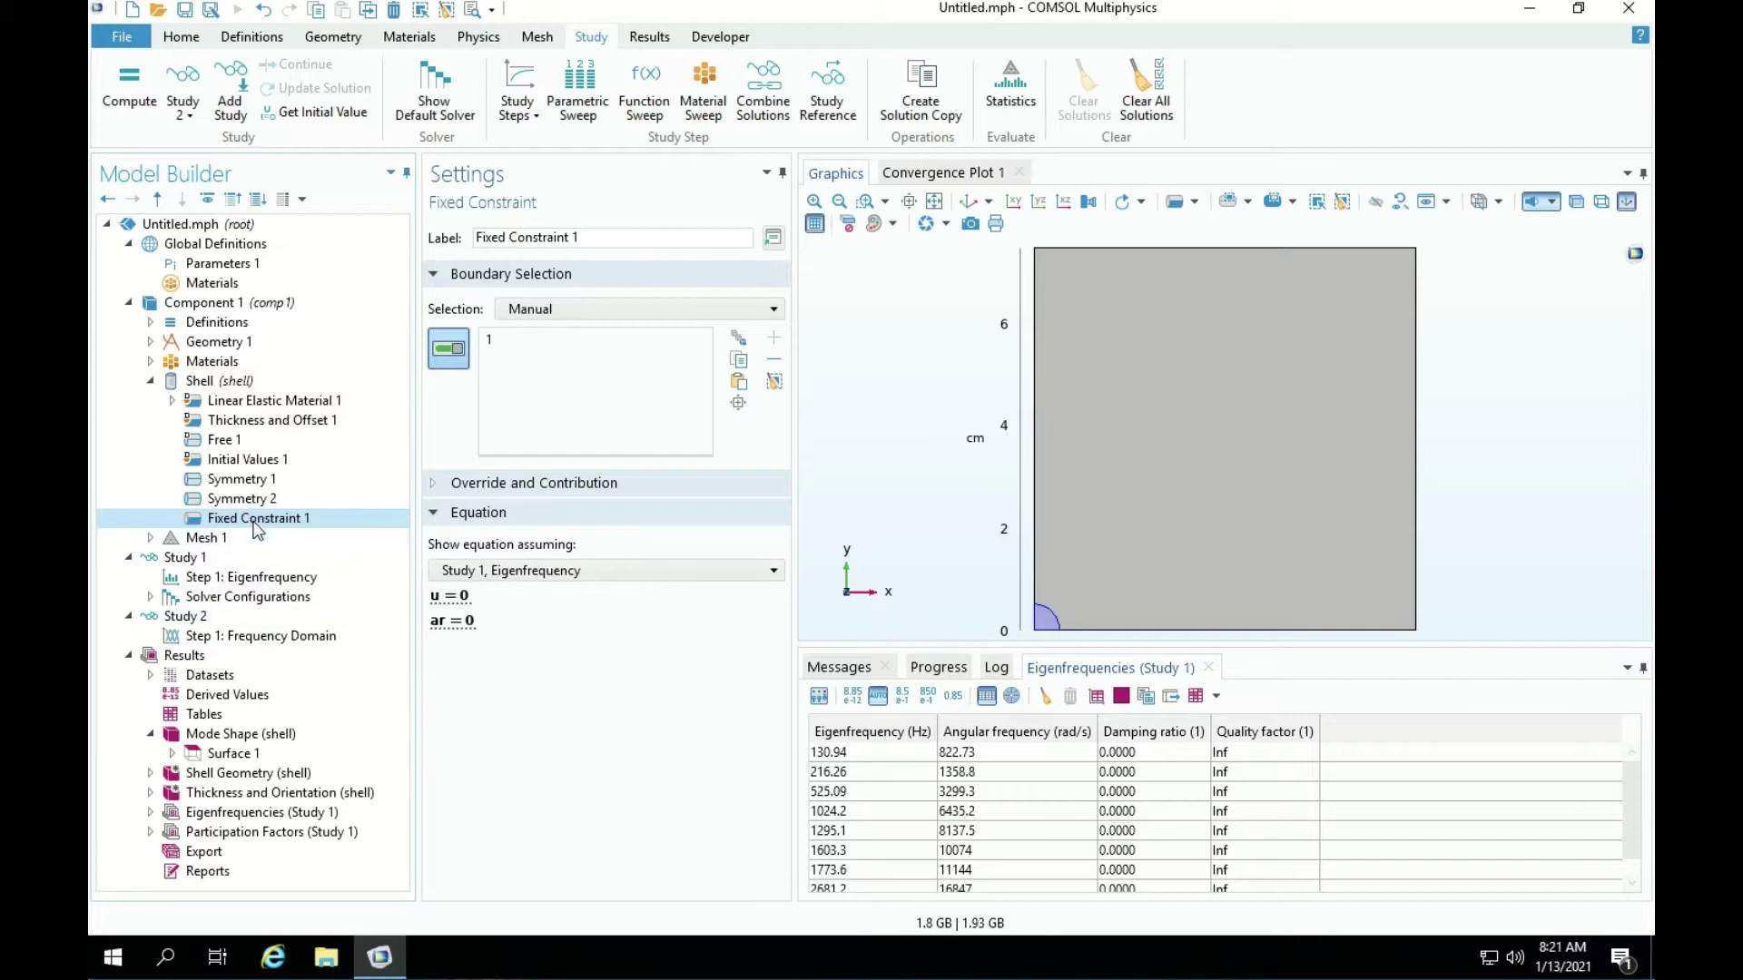
right_click(265, 529)
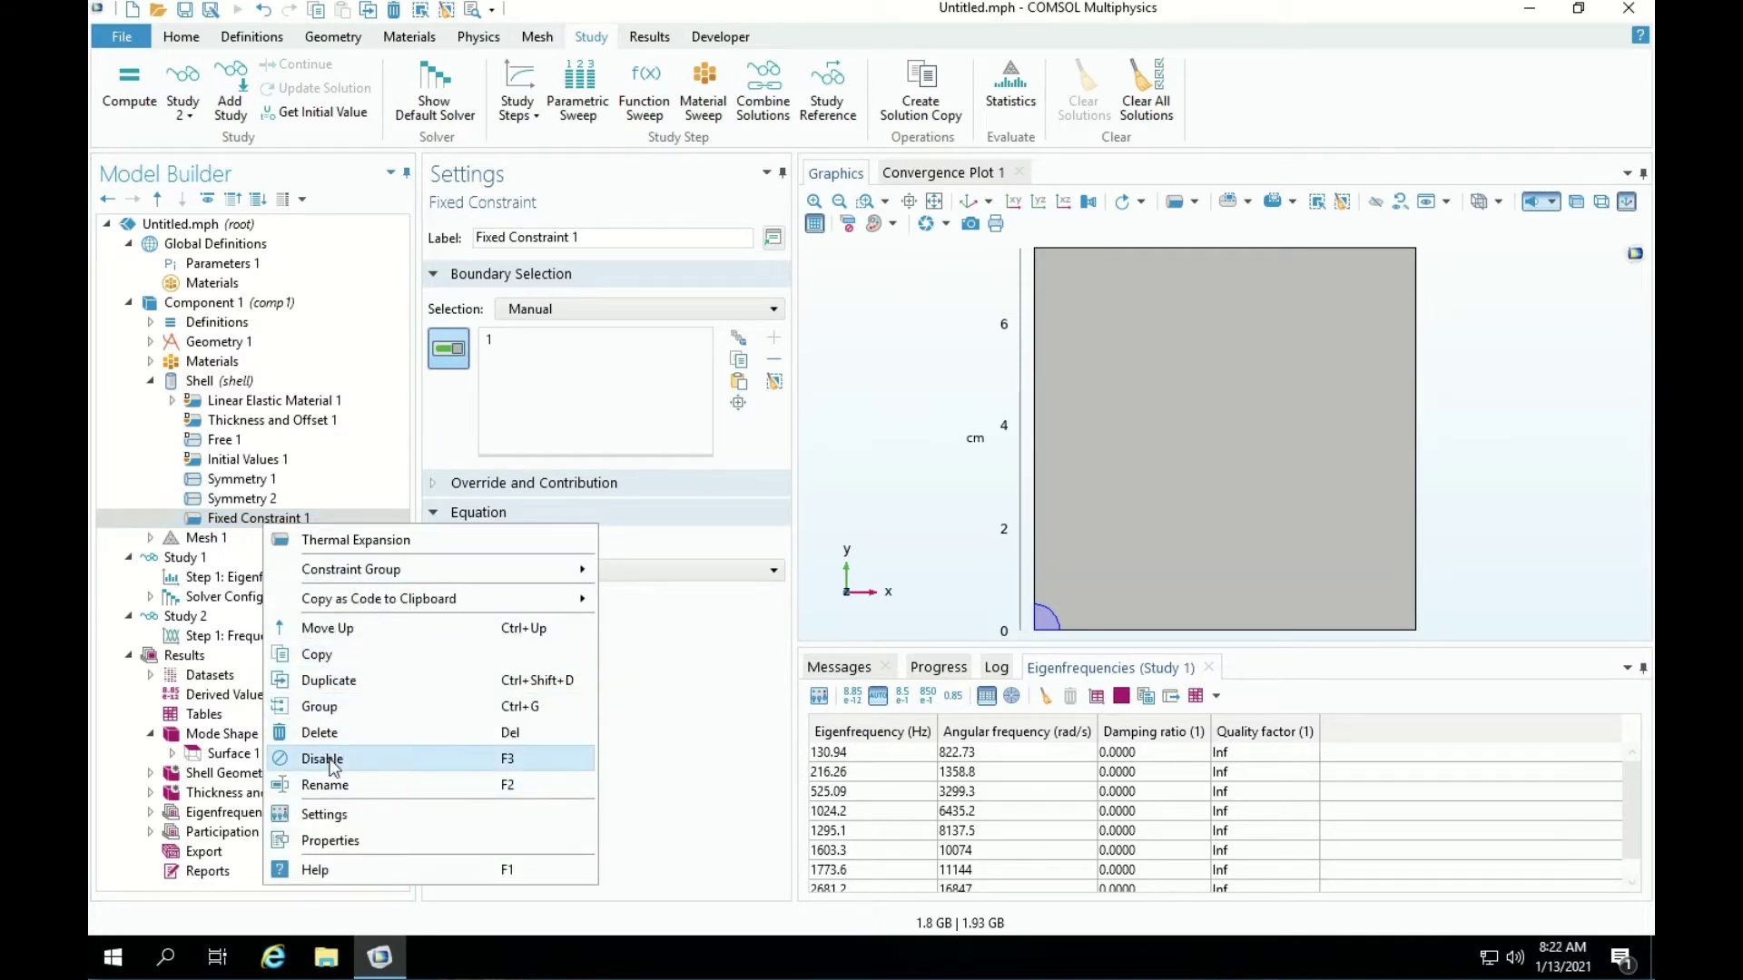
click(329, 759)
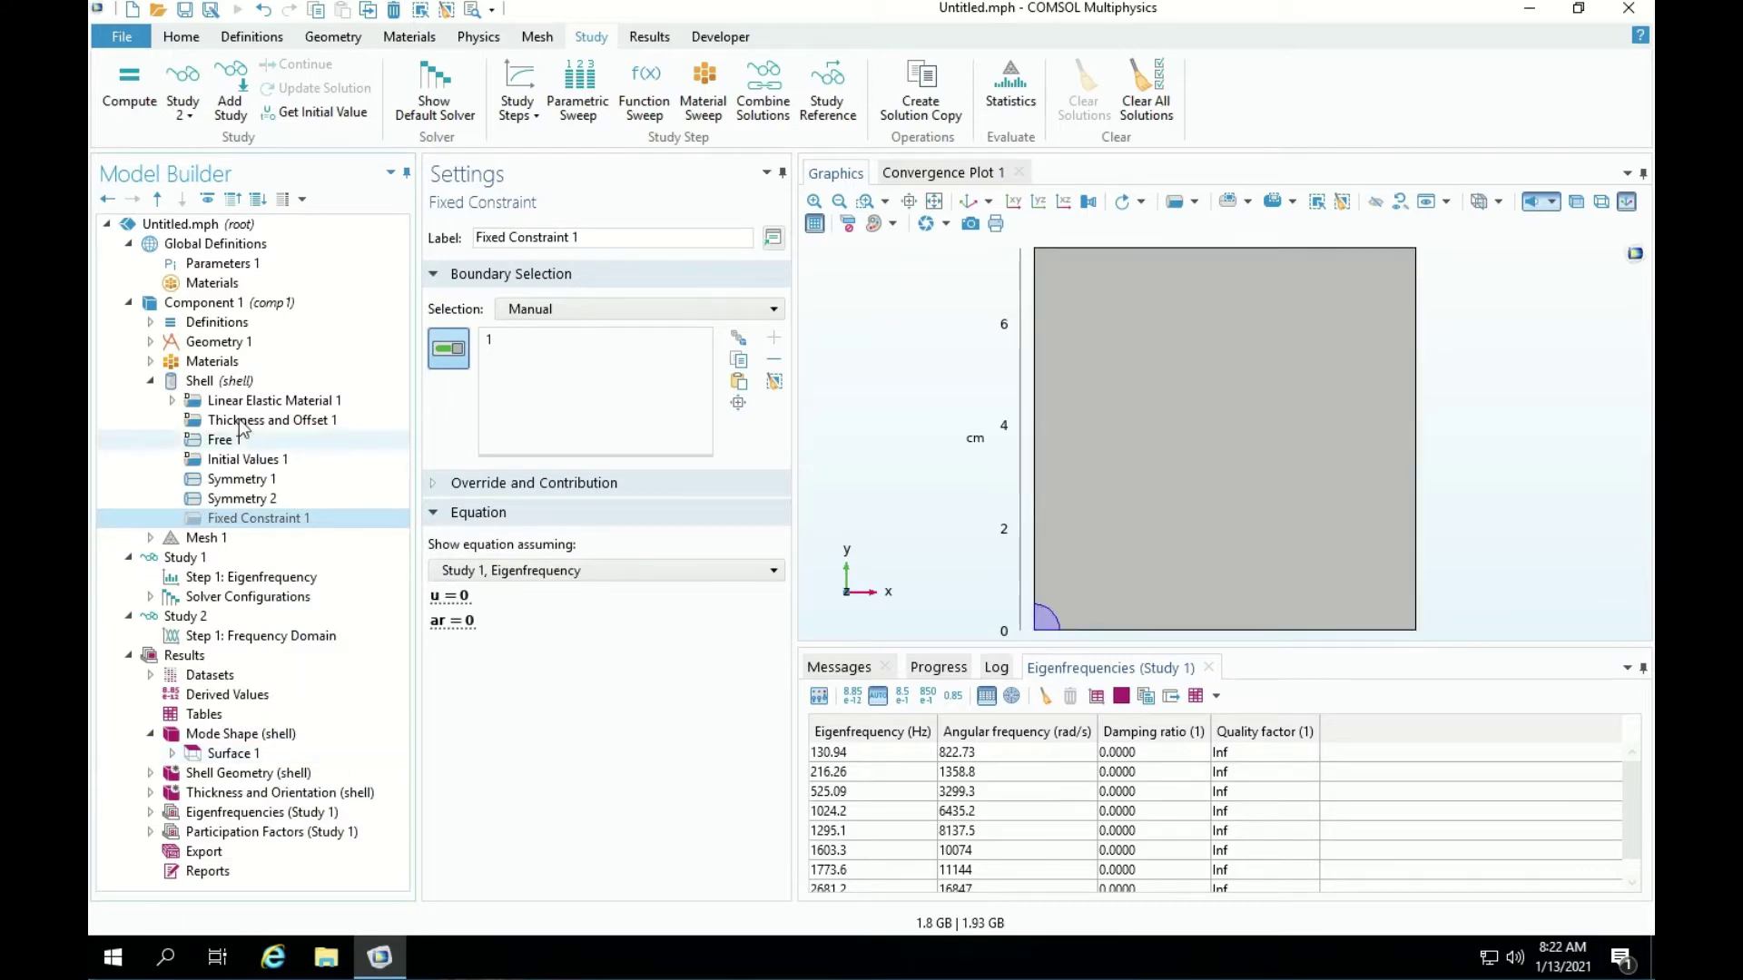
Add a Prescribed Displacement/Rotation condition to Shell, applied to corner boundary 1.
right_click(222, 388)
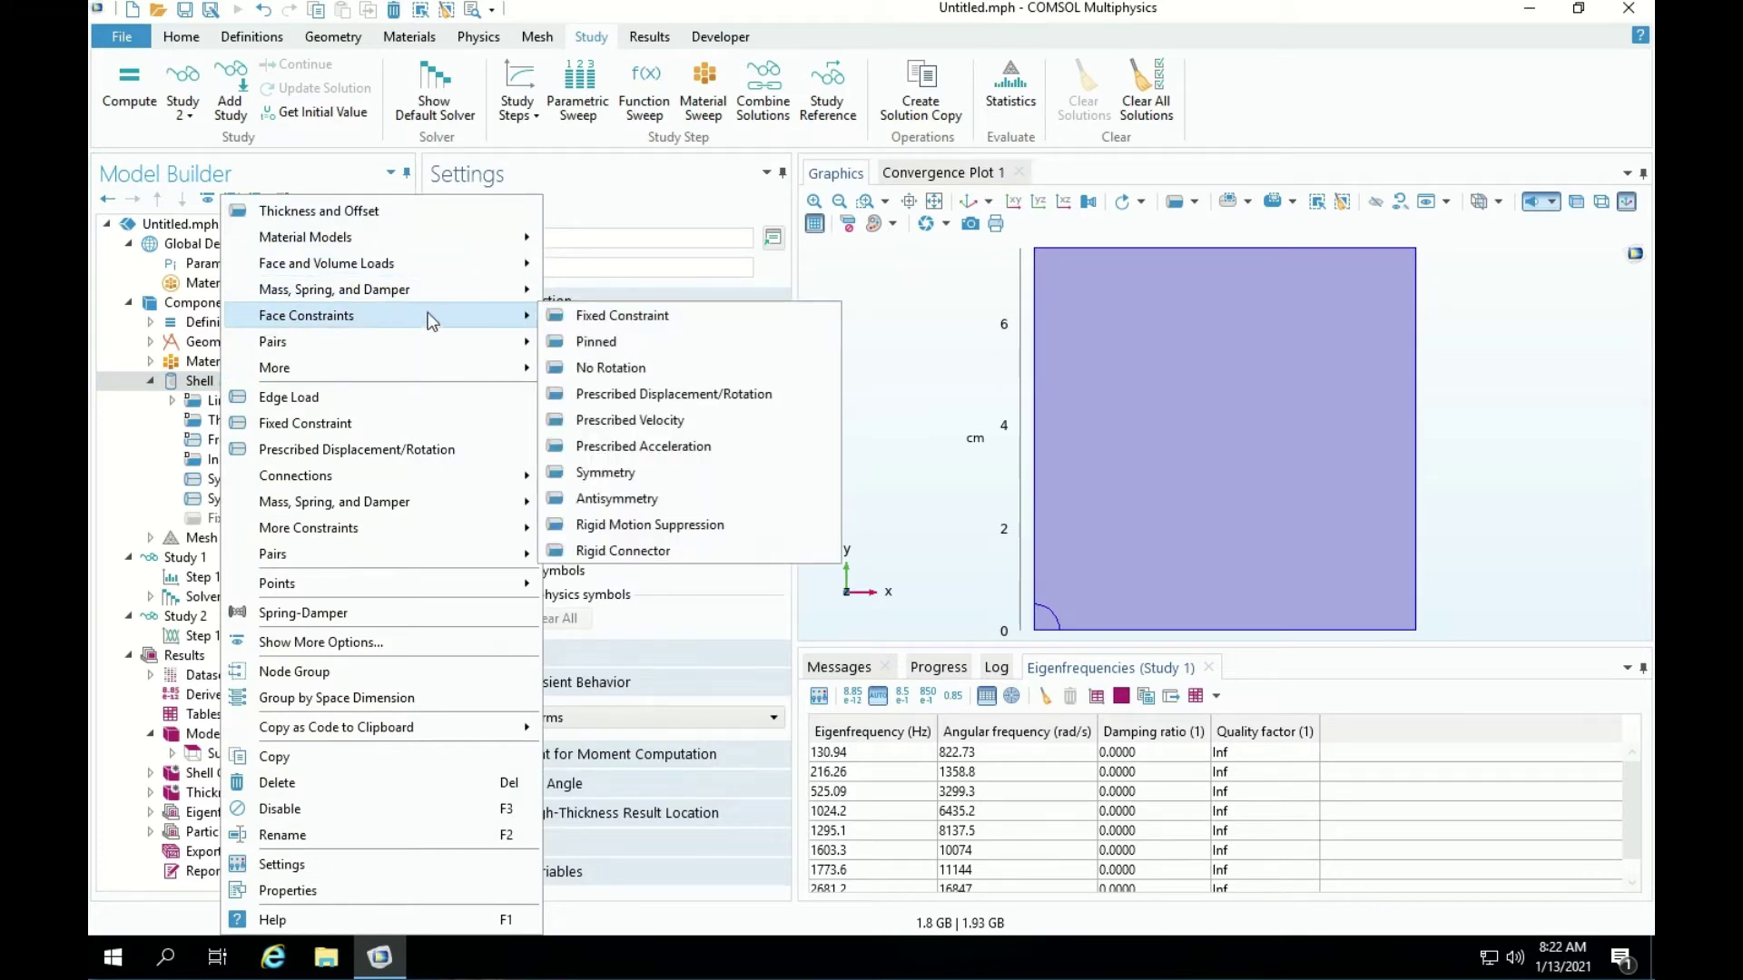
mouse_move(306, 314)
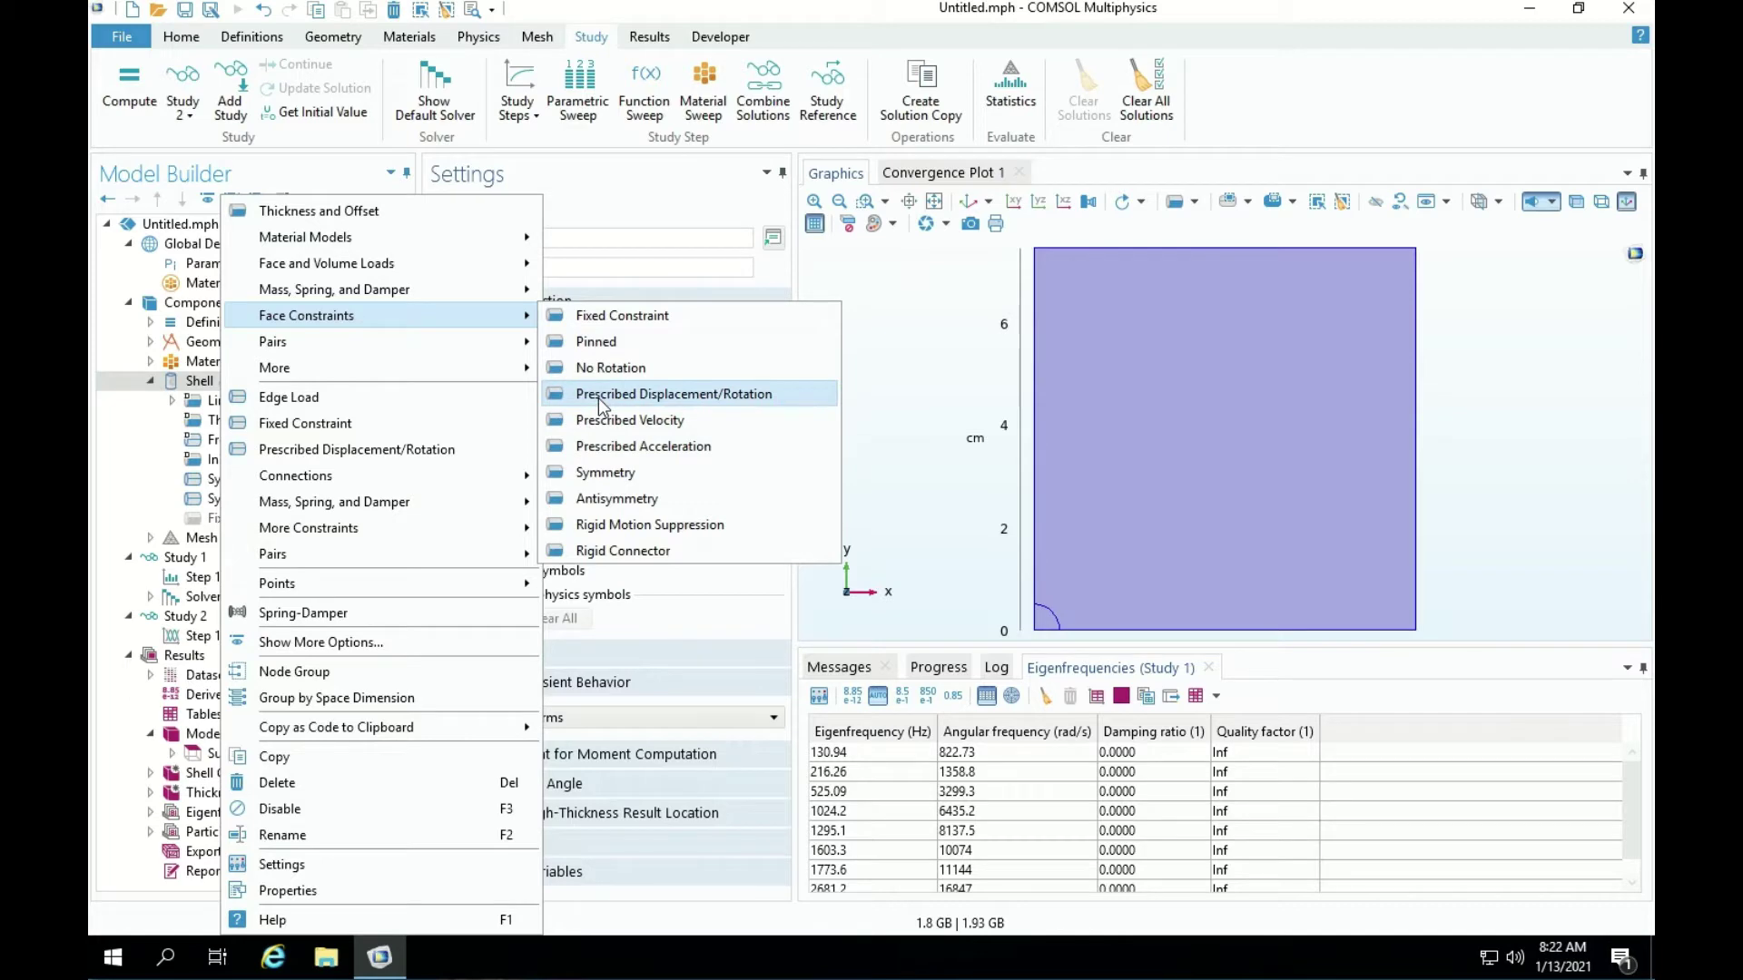
click(597, 397)
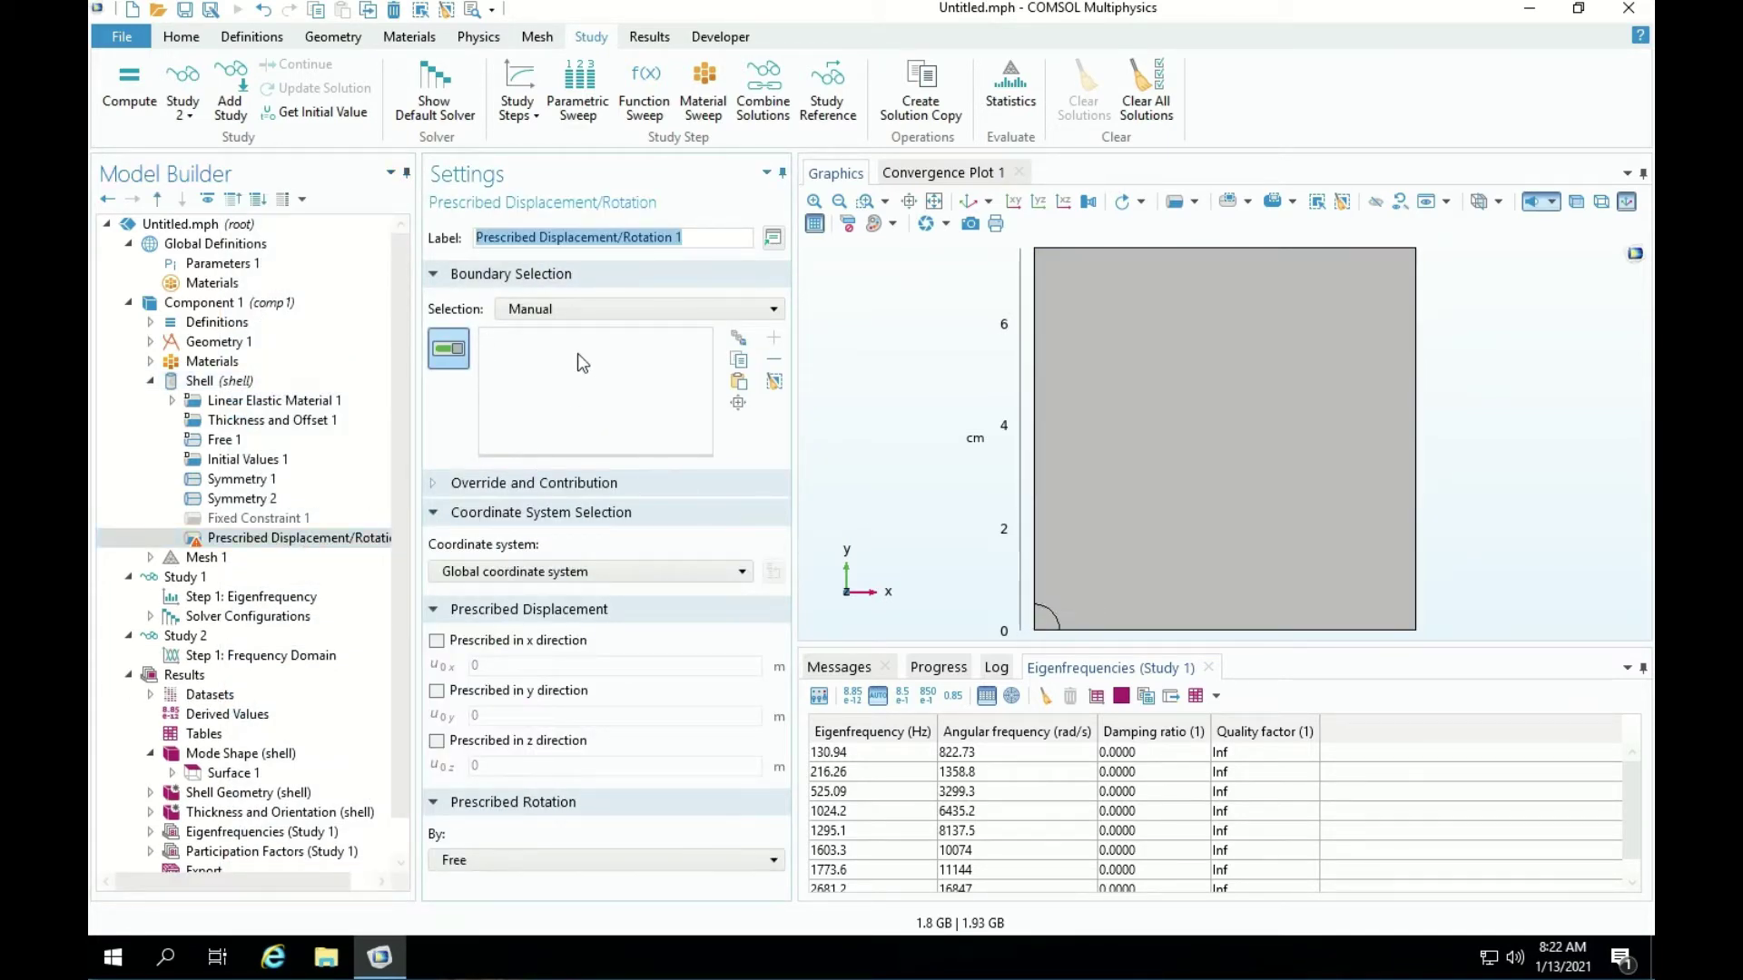
click(533, 310)
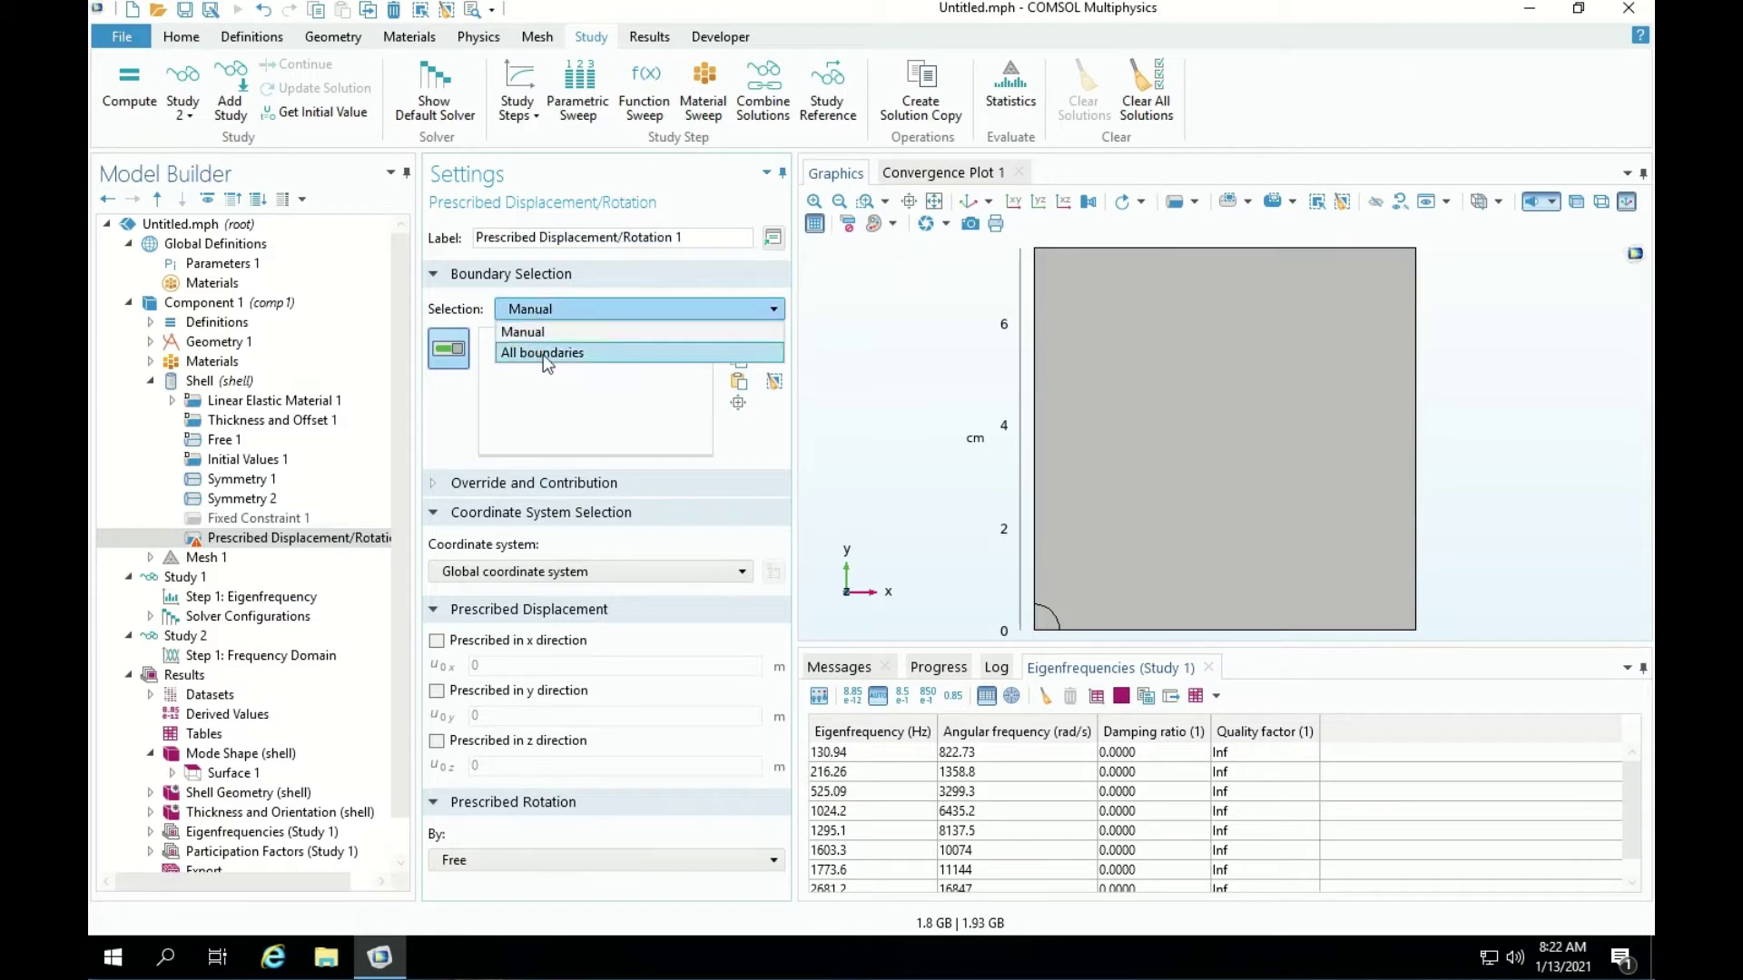
click(604, 436)
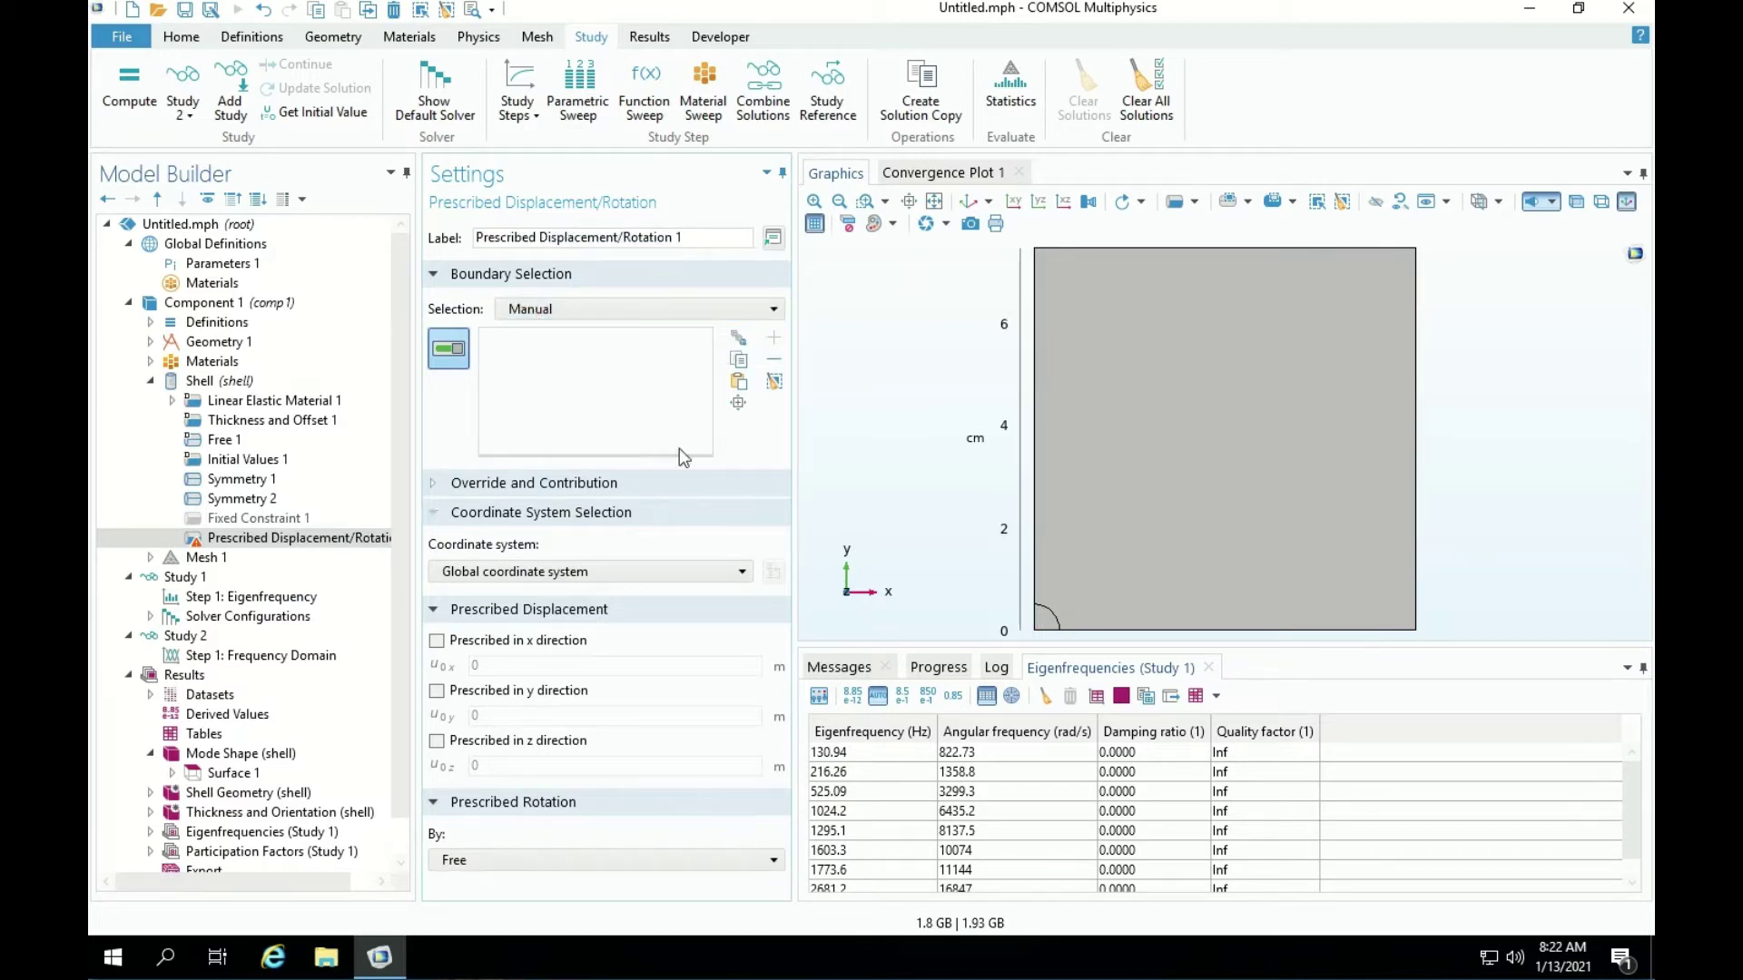
click(1044, 622)
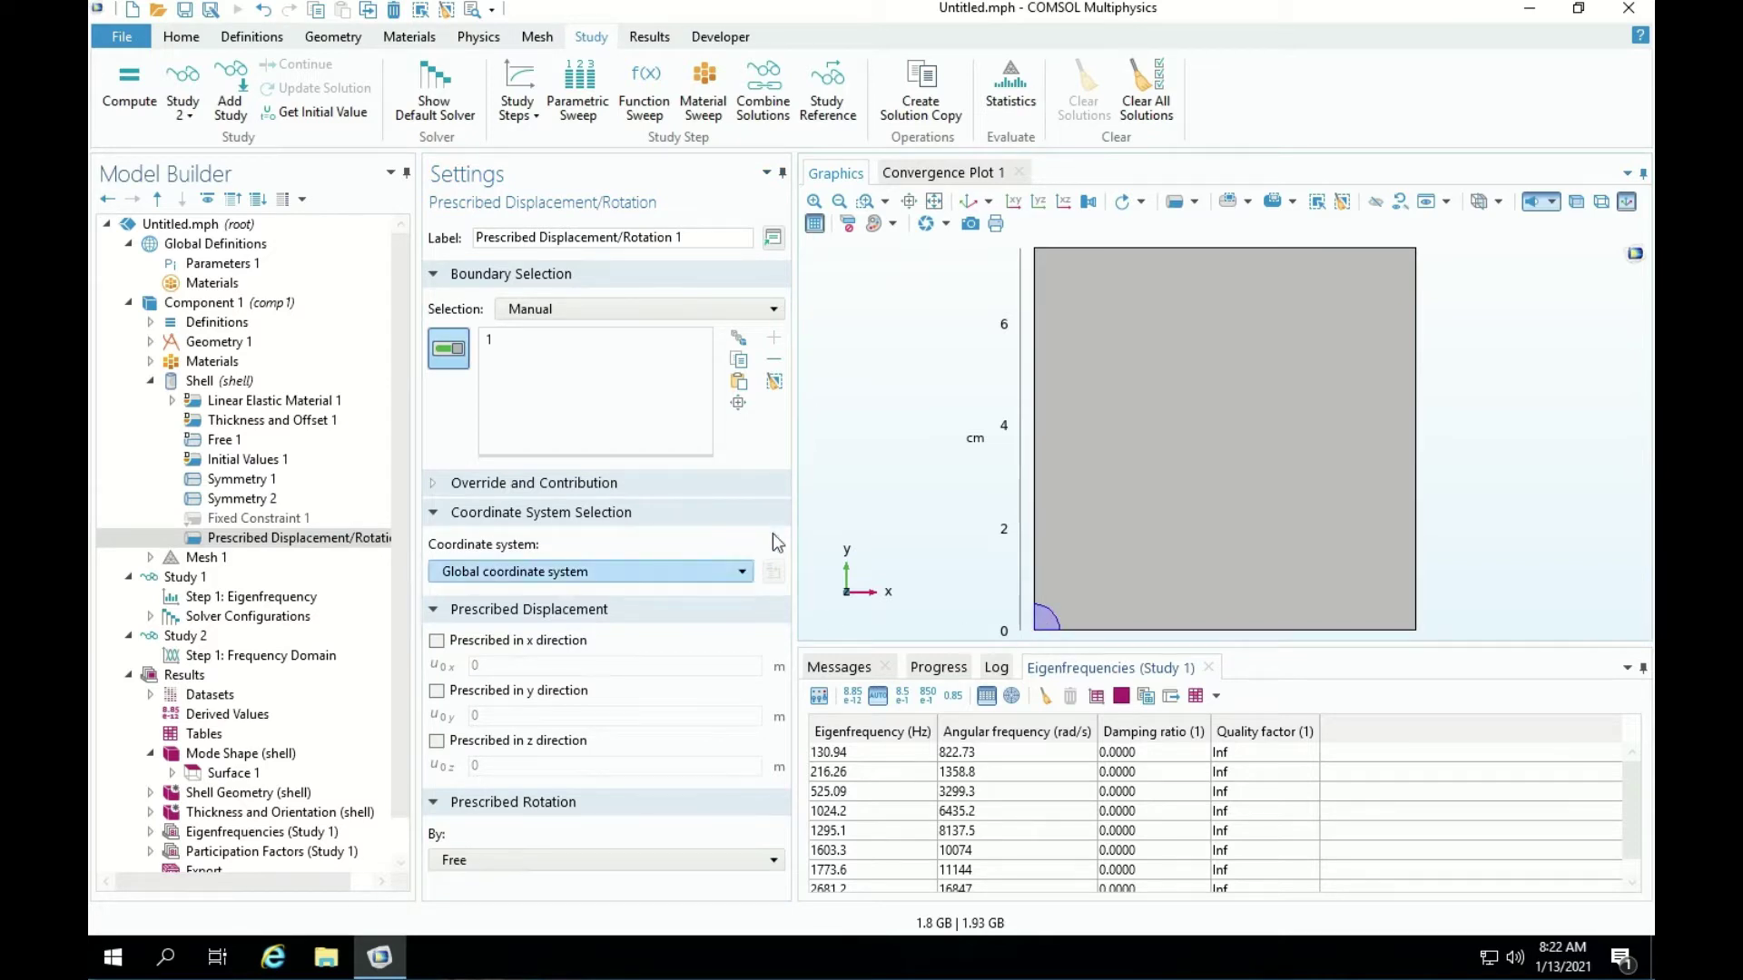
Prescribe x, y, z displacements with u0x = u0y = 0 and u0z = 100[um].
click(523, 642)
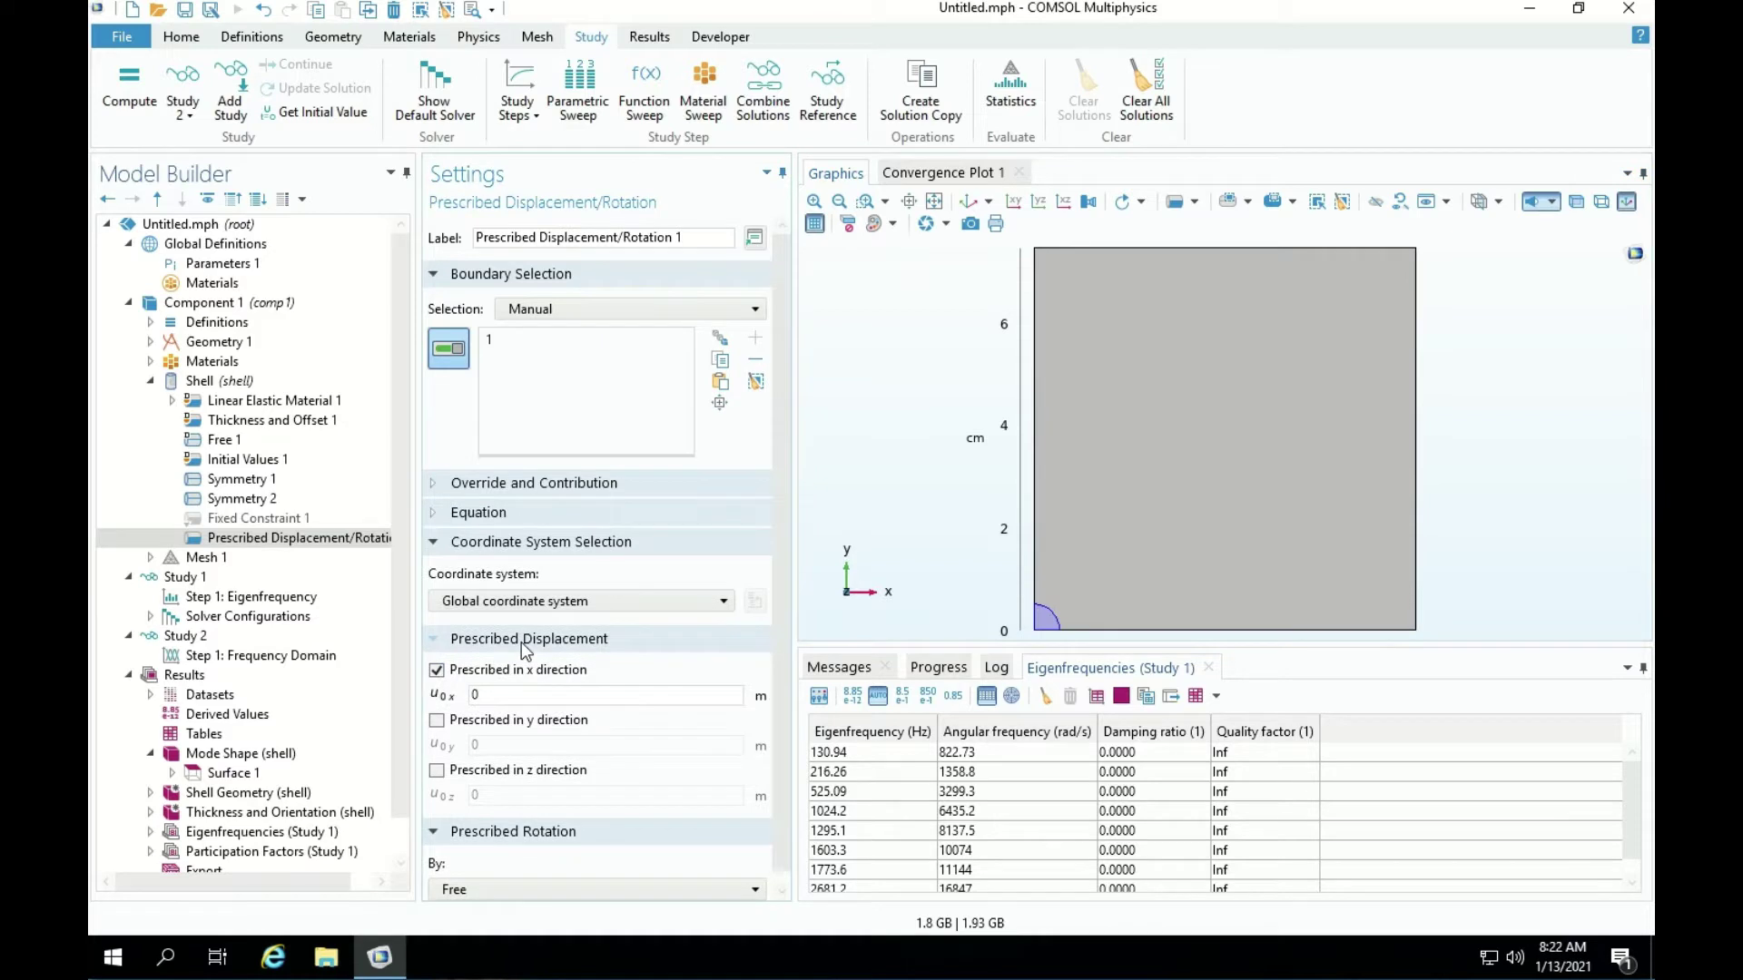
click(480, 728)
click(531, 773)
text(100[um])
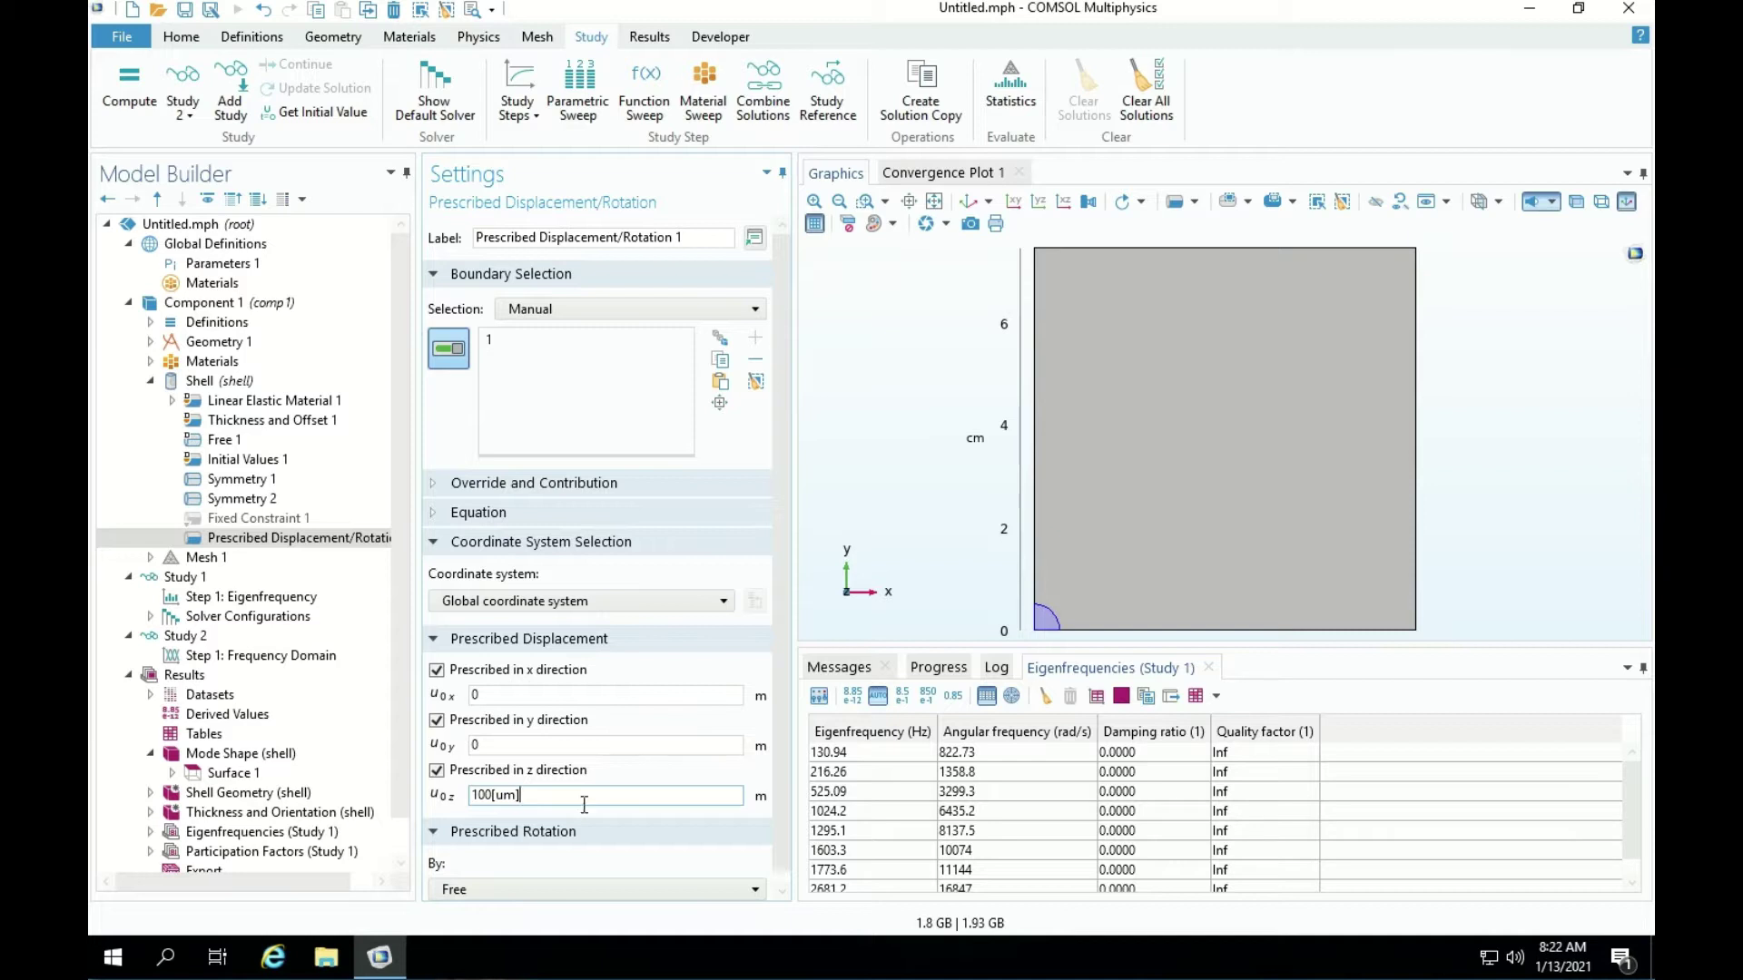
key(Return)
scroll(779, 463, down, 1)
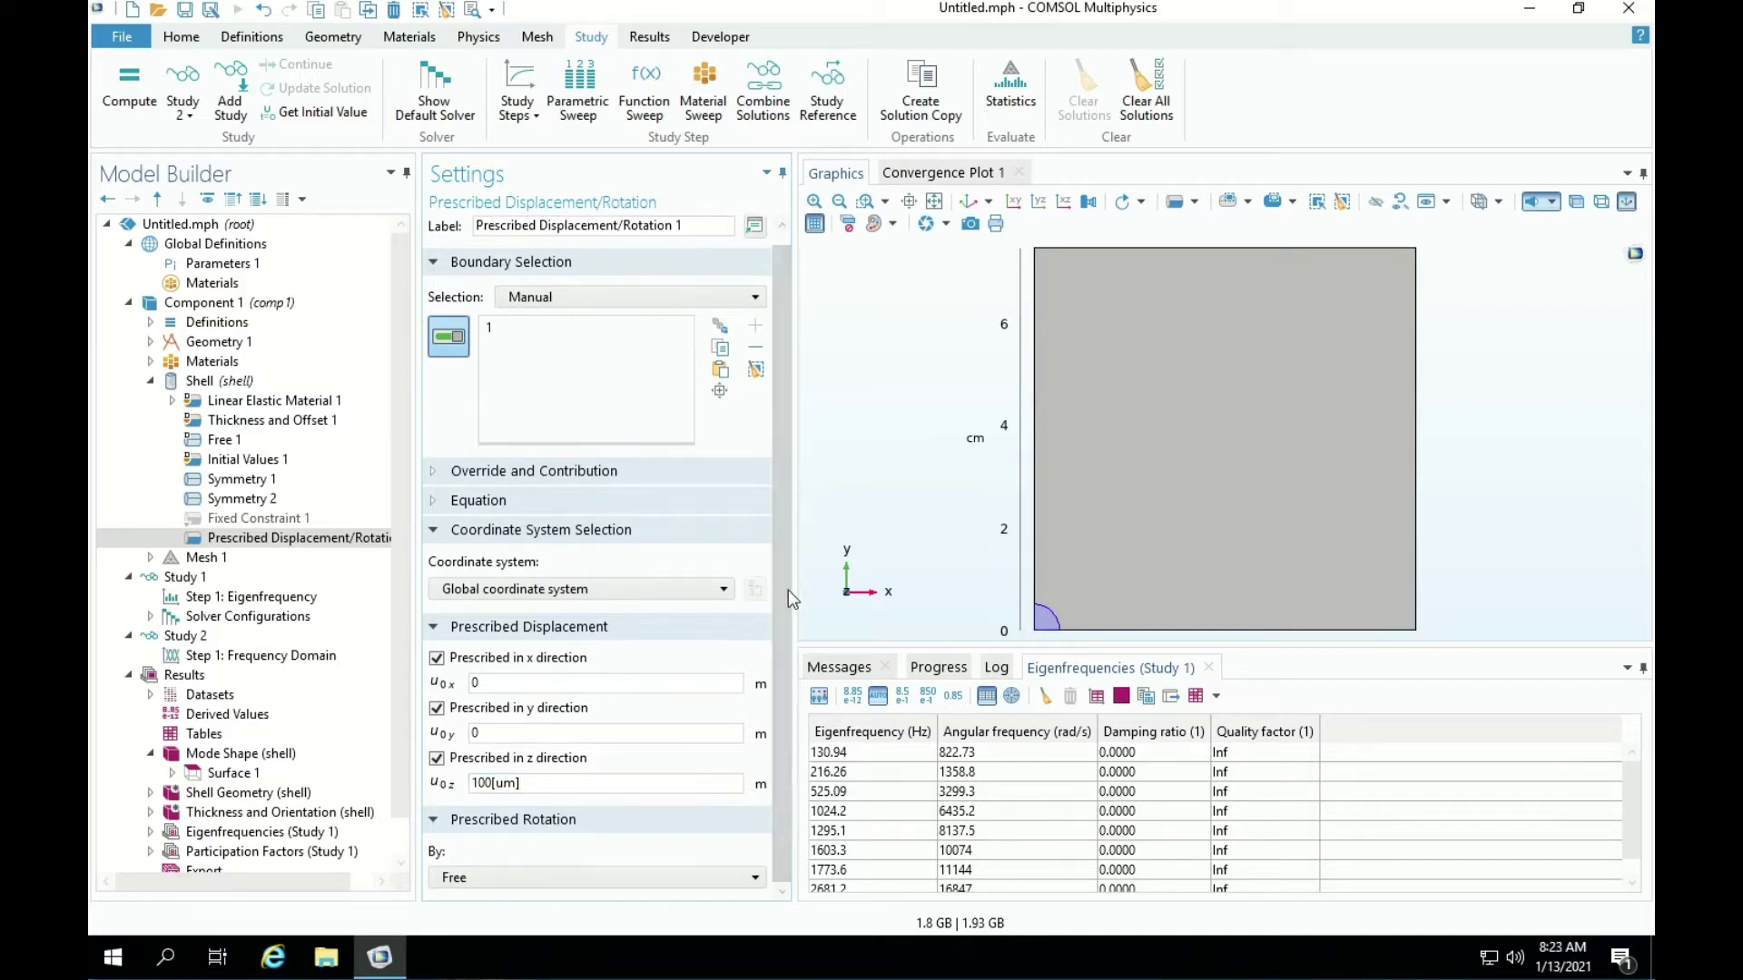
Switch the plate to 3D view and leave the prescribed rotation free.
click(969, 201)
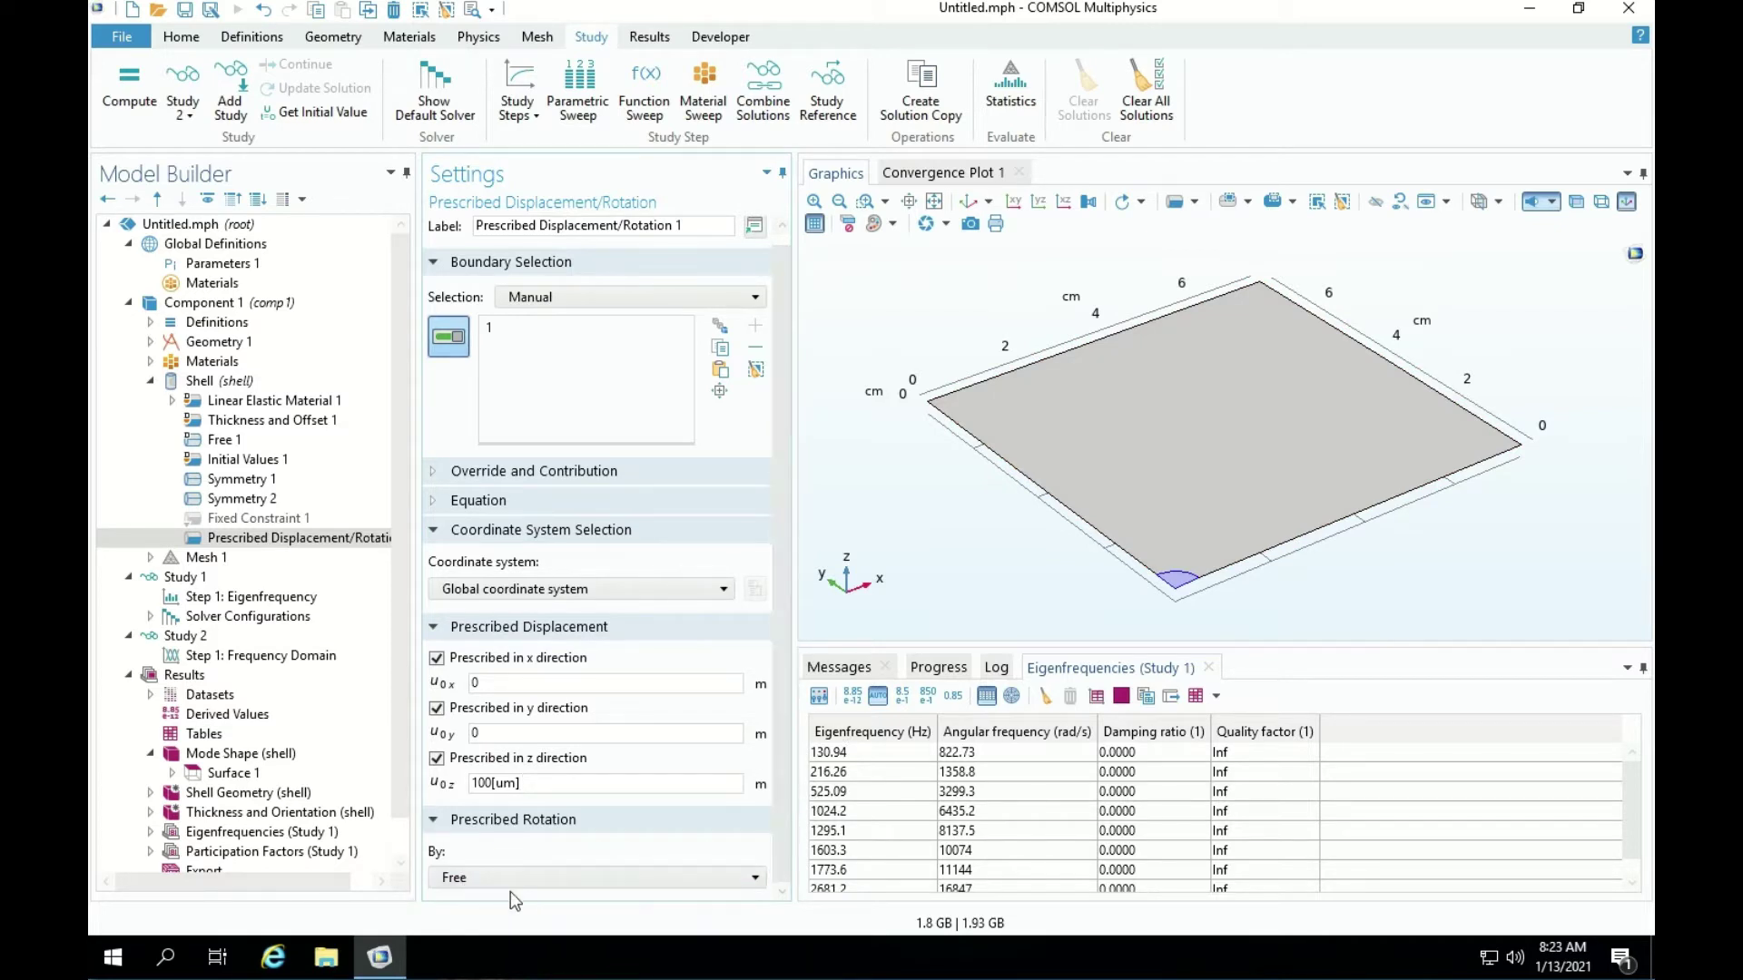
click(531, 878)
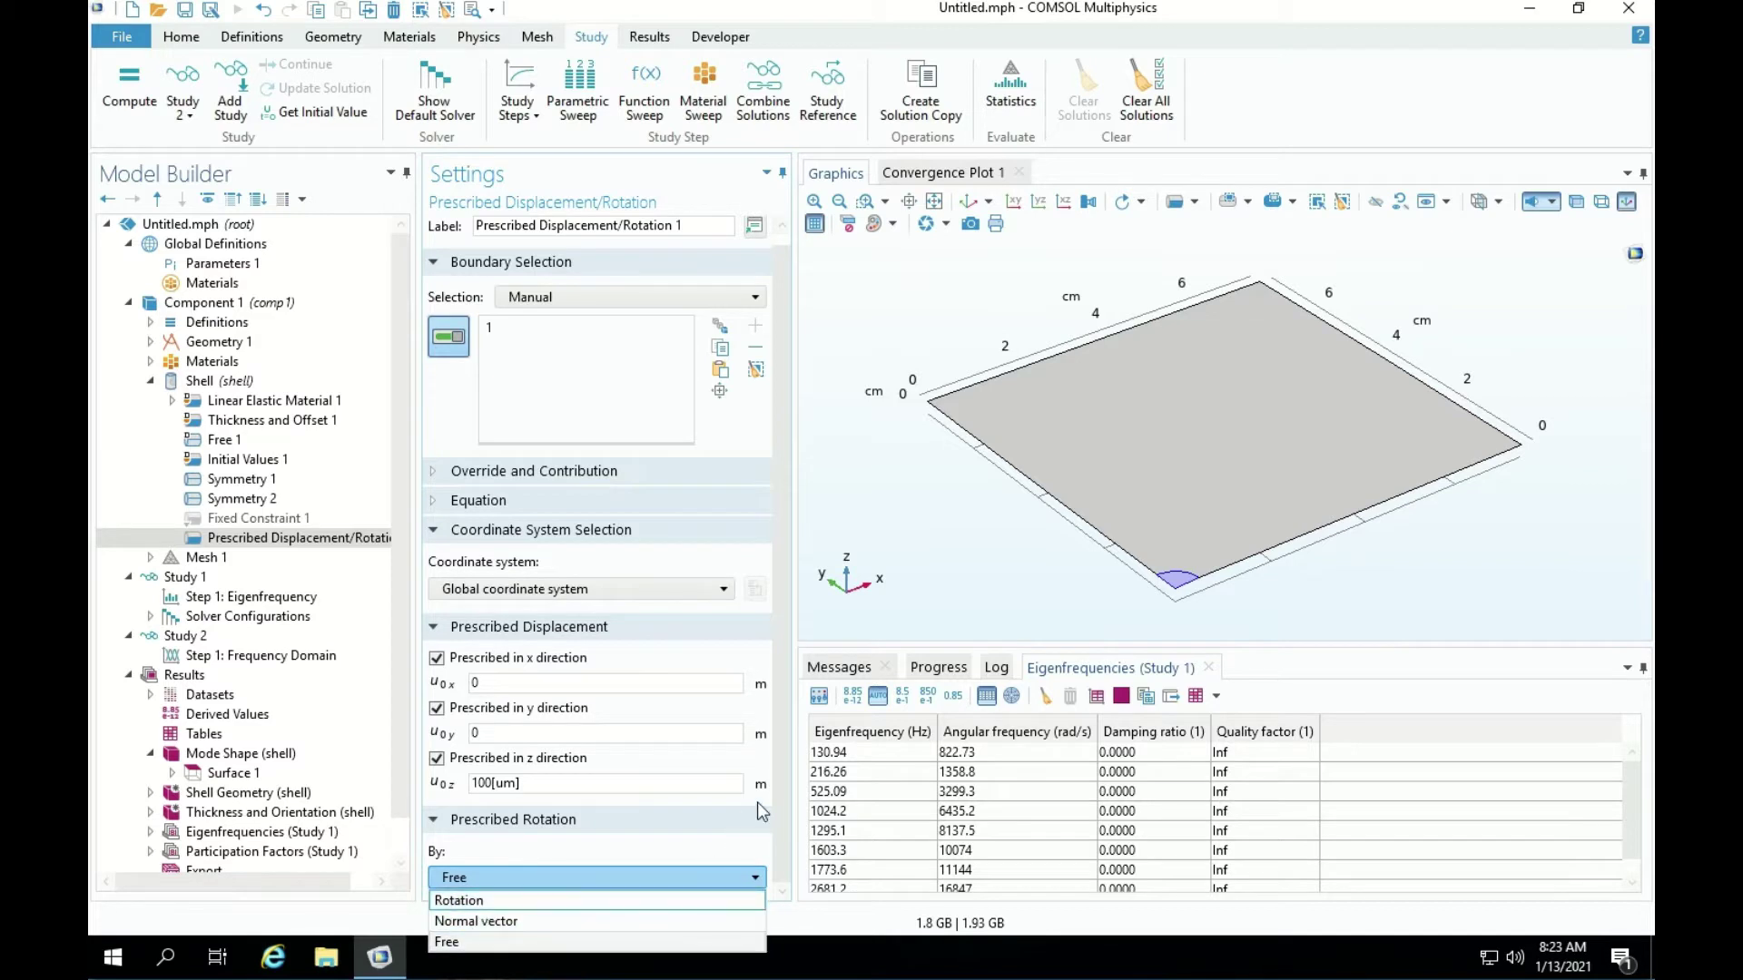
click(642, 863)
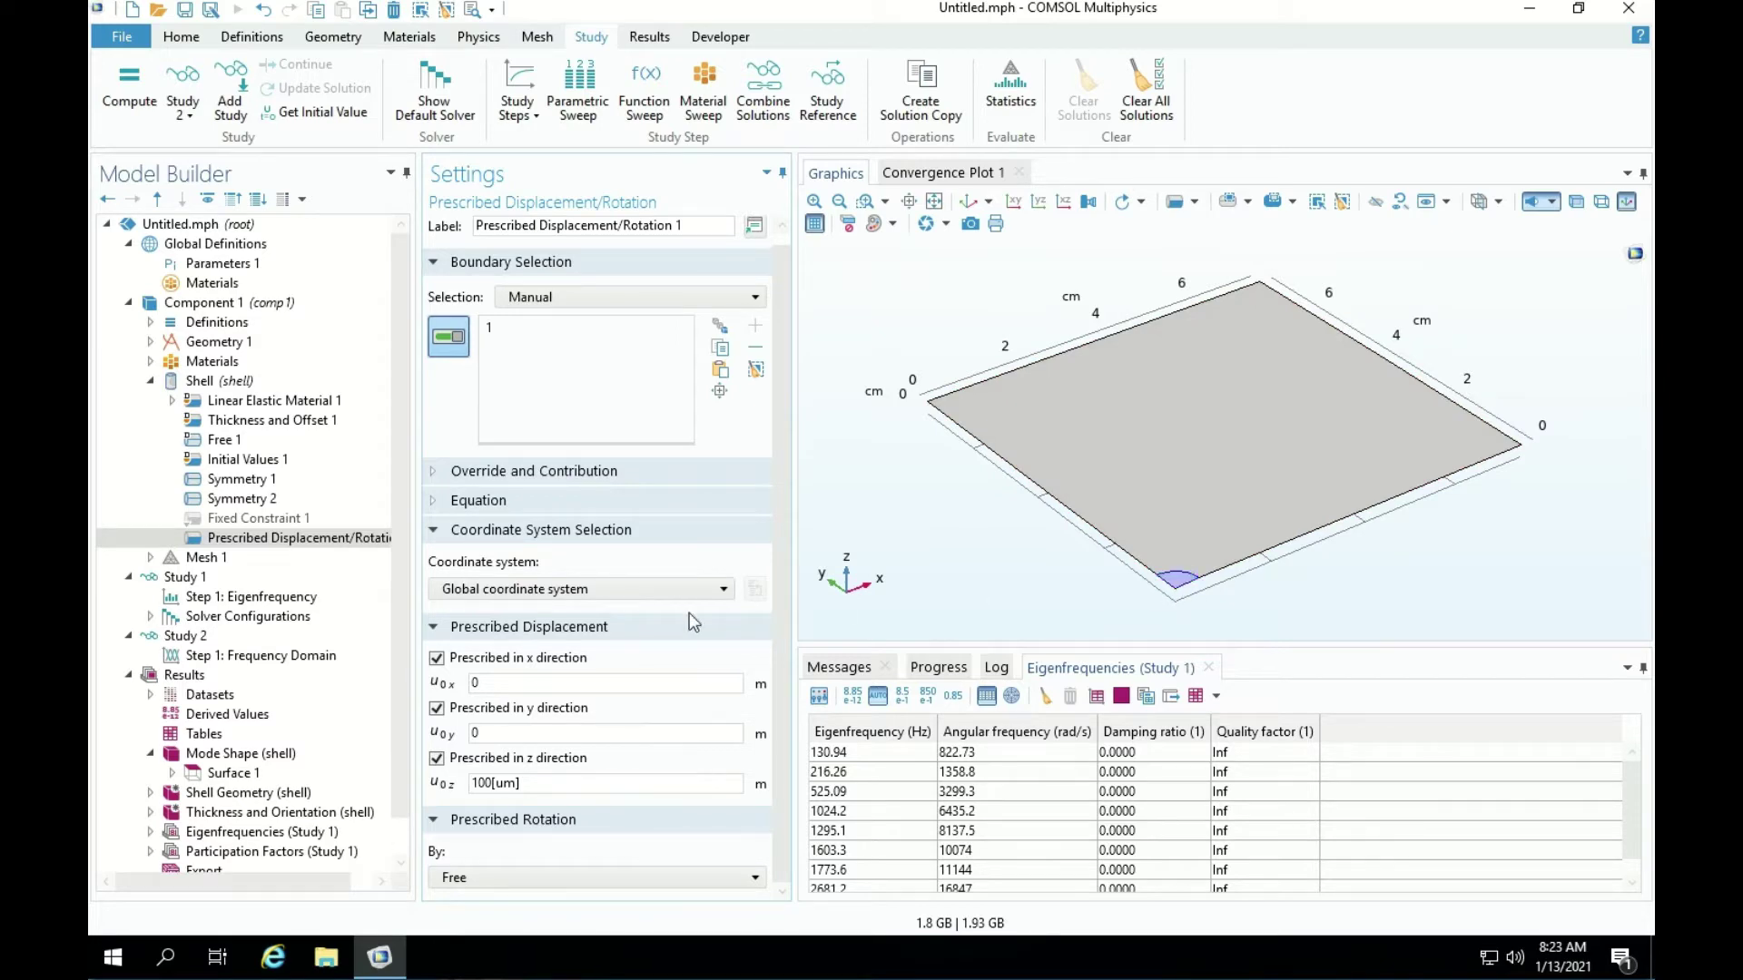
Bring up the Study 1 Mode Shape (shell) plot at 1773.6 Hz.
click(151, 382)
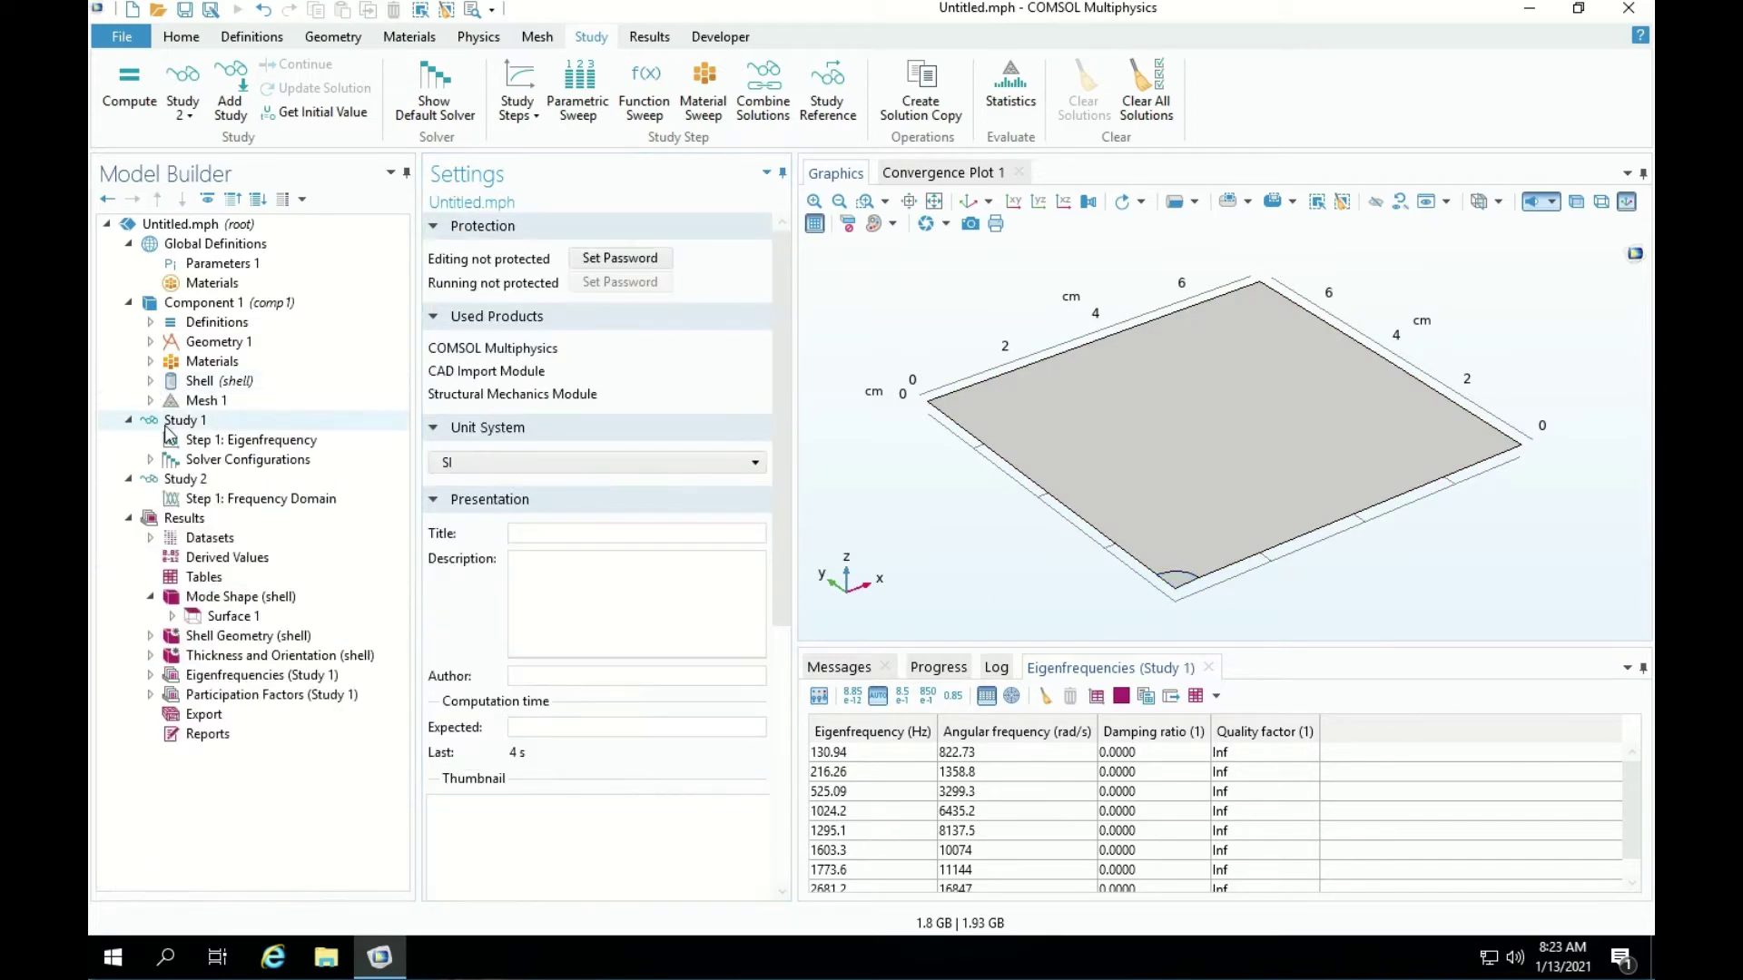
click(178, 402)
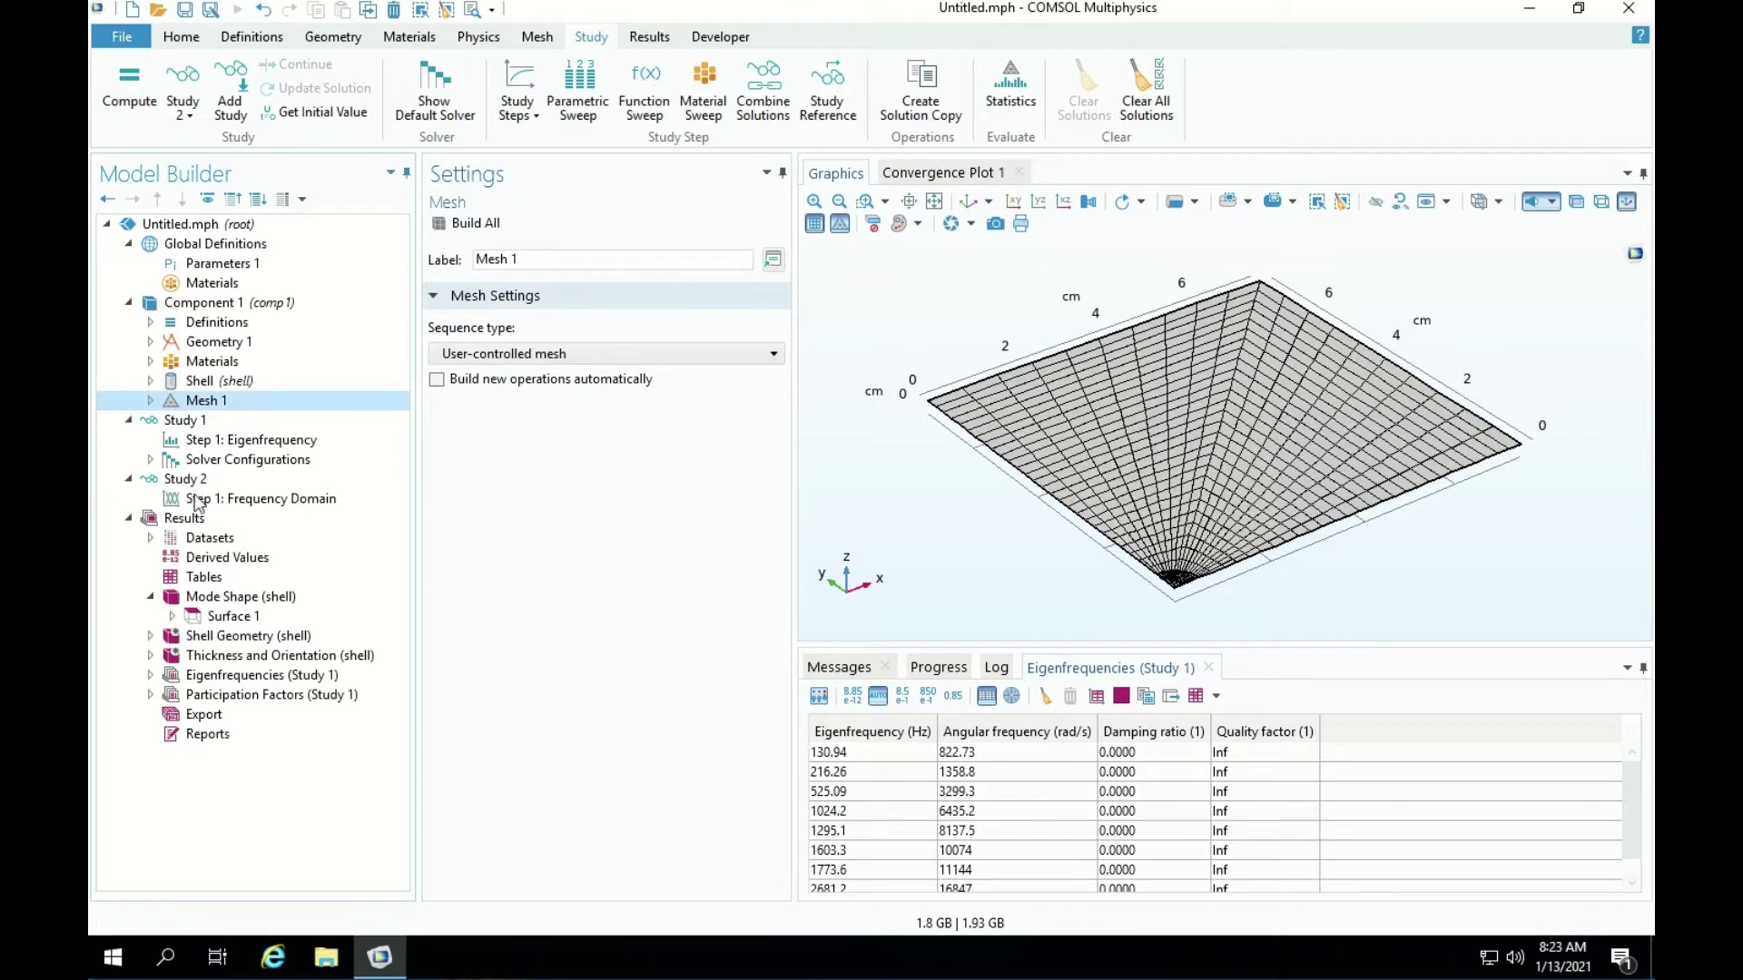
click(197, 504)
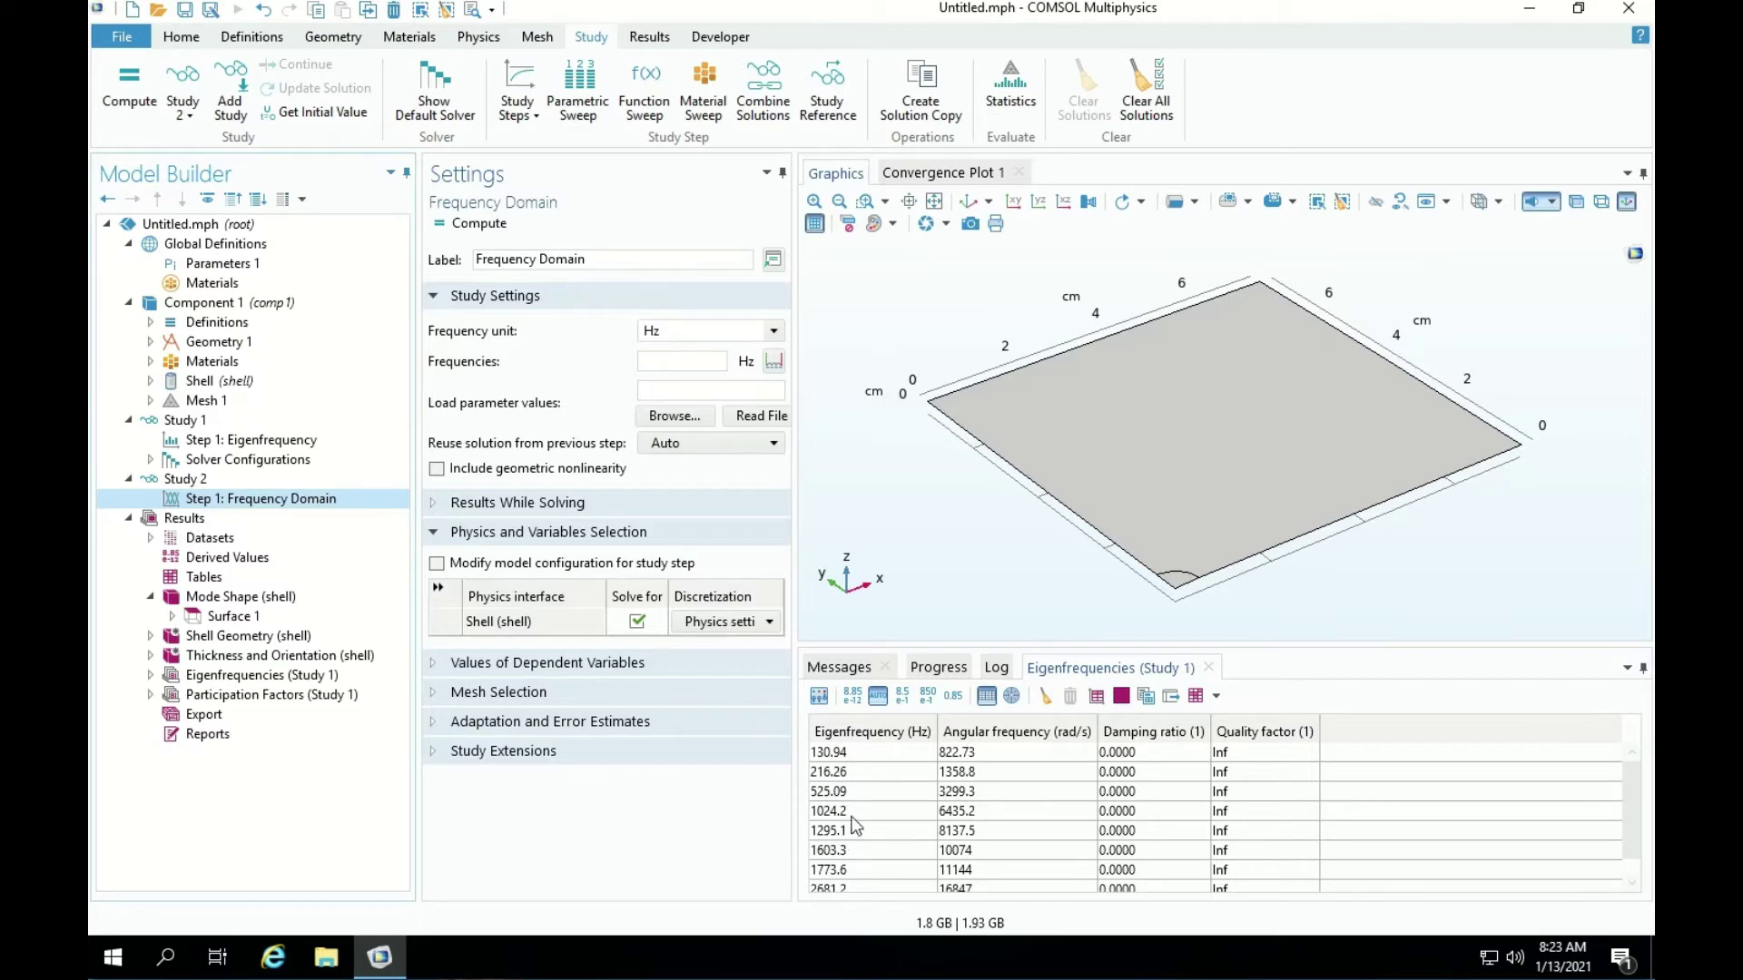
click(214, 599)
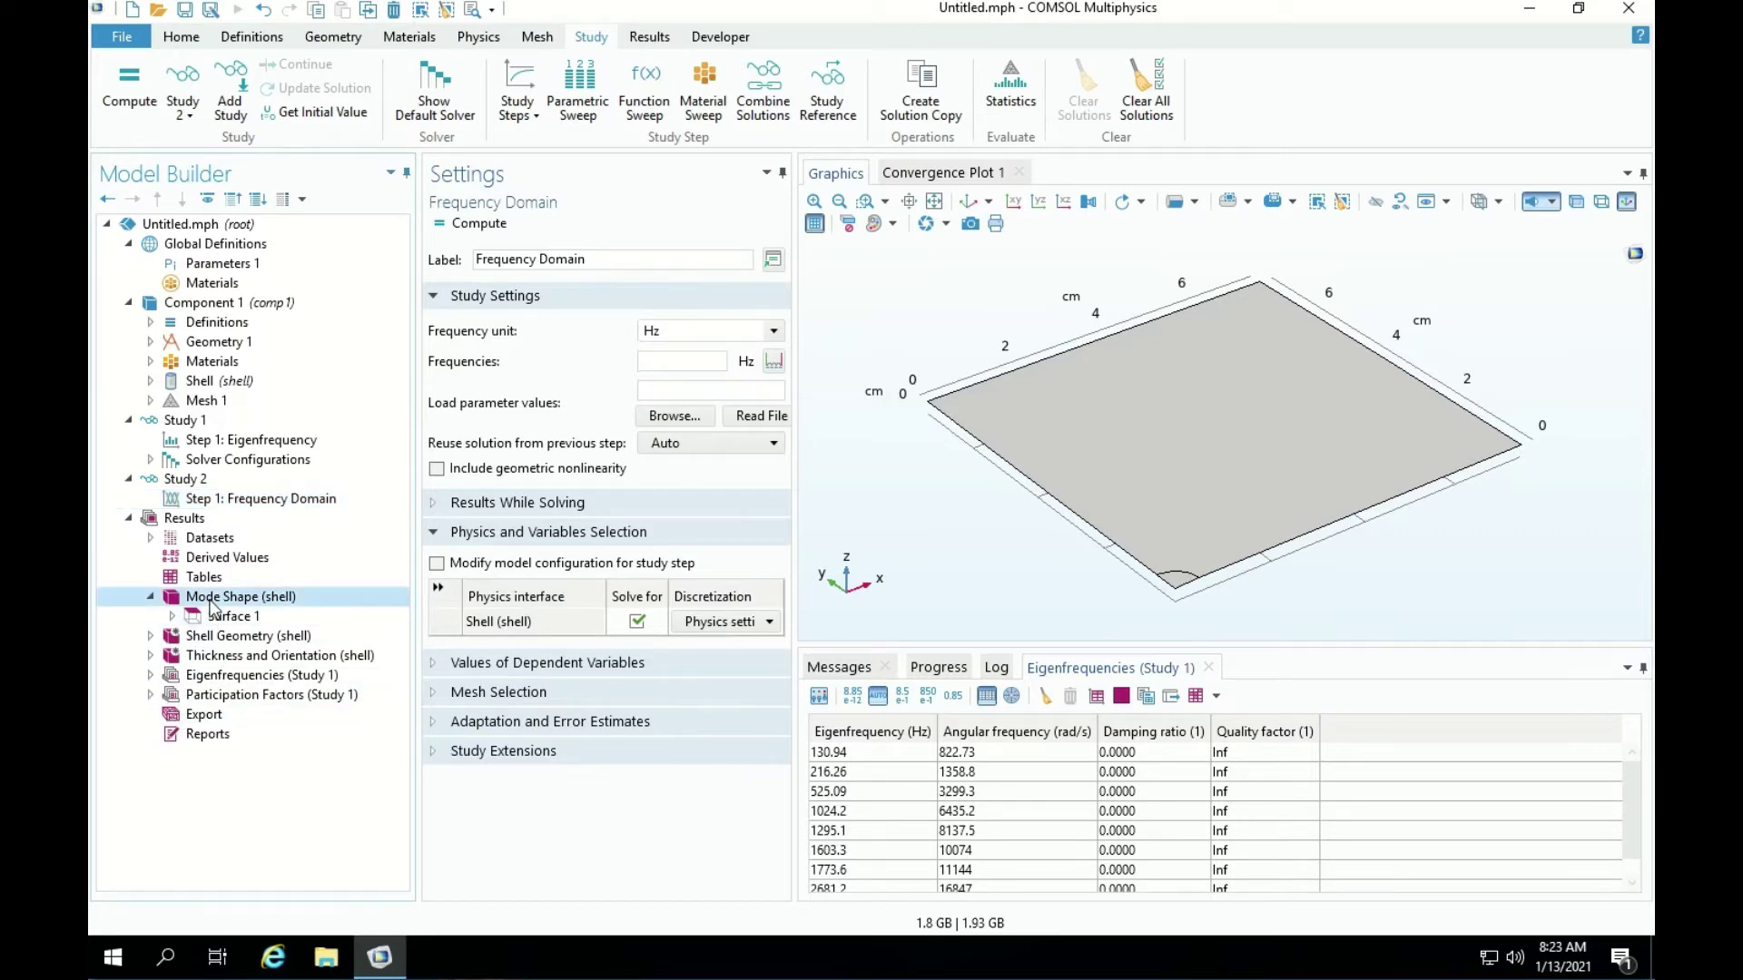
Plot the mode shape at 1024.2 Hz in top view, then select Study 2's Frequency Domain step.
click(609, 362)
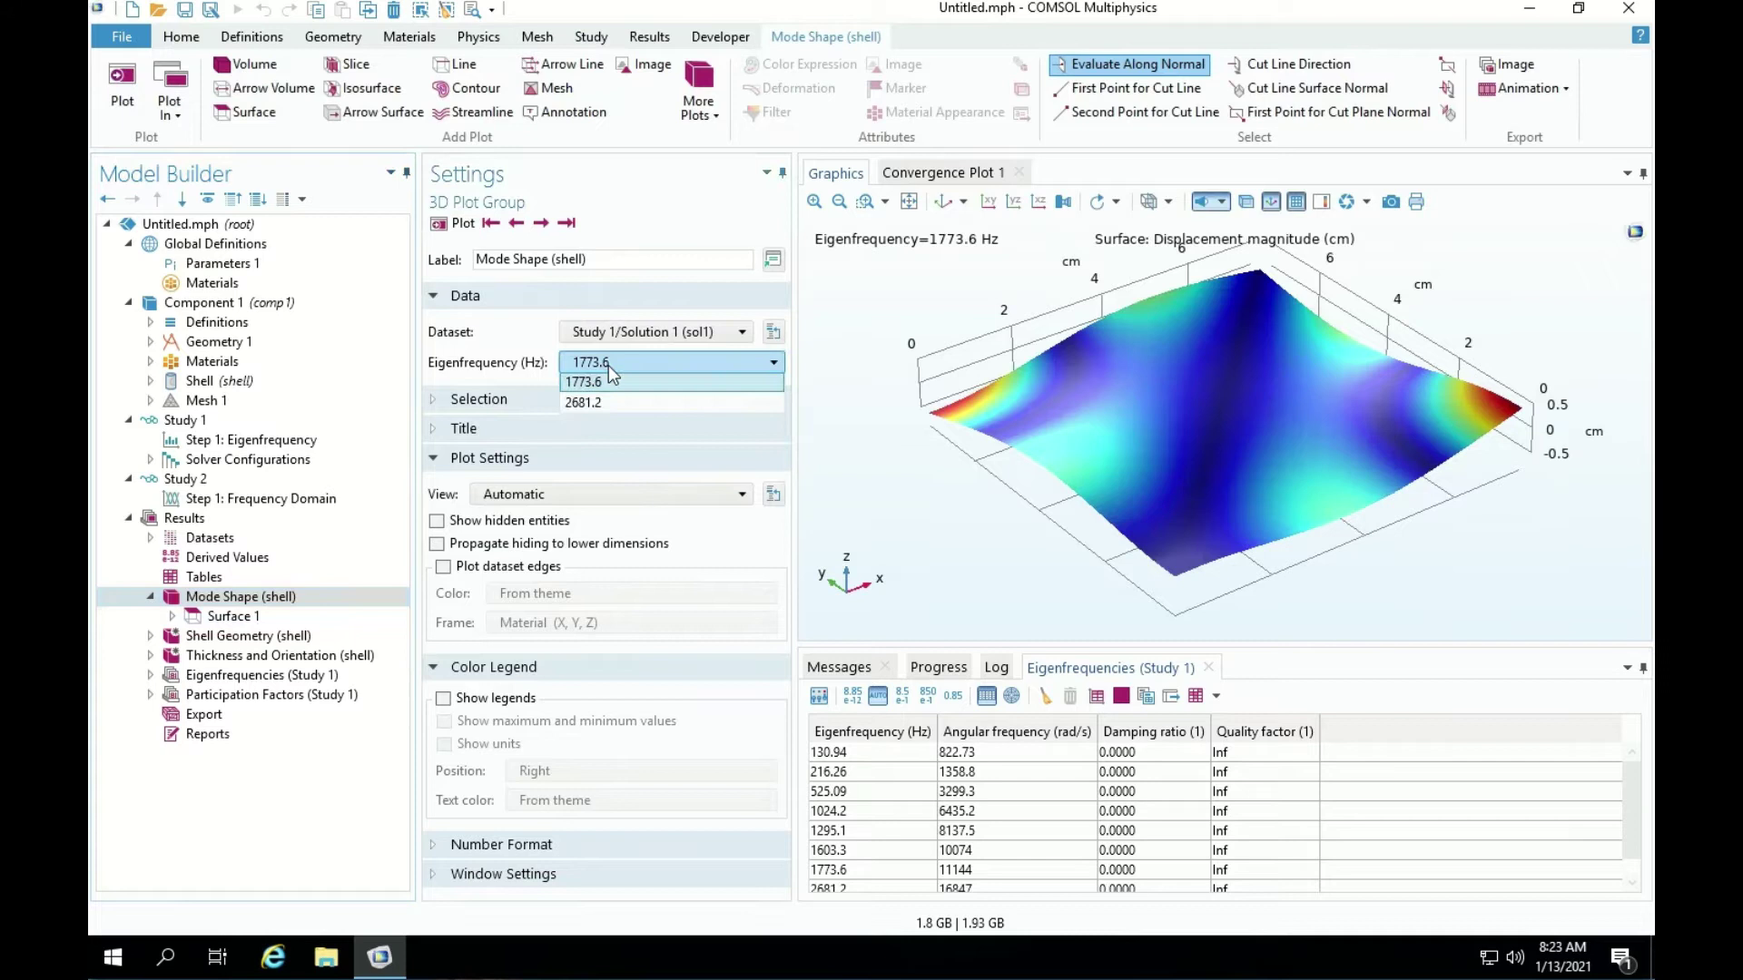
click(607, 447)
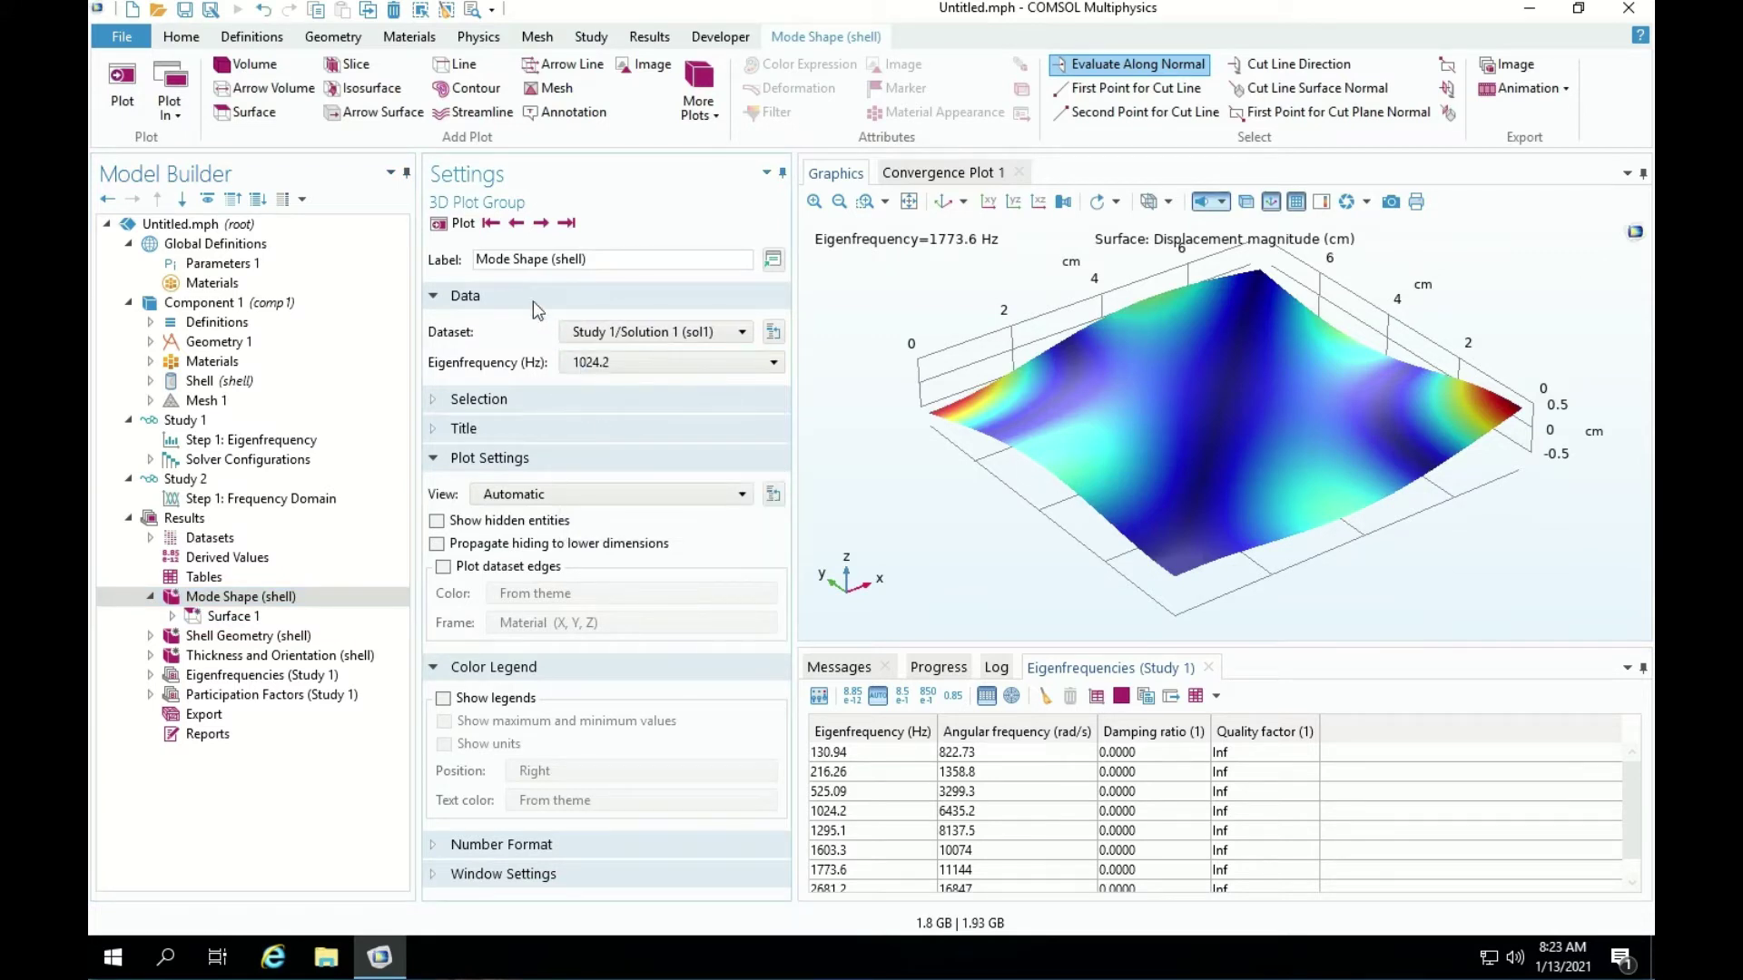
click(461, 225)
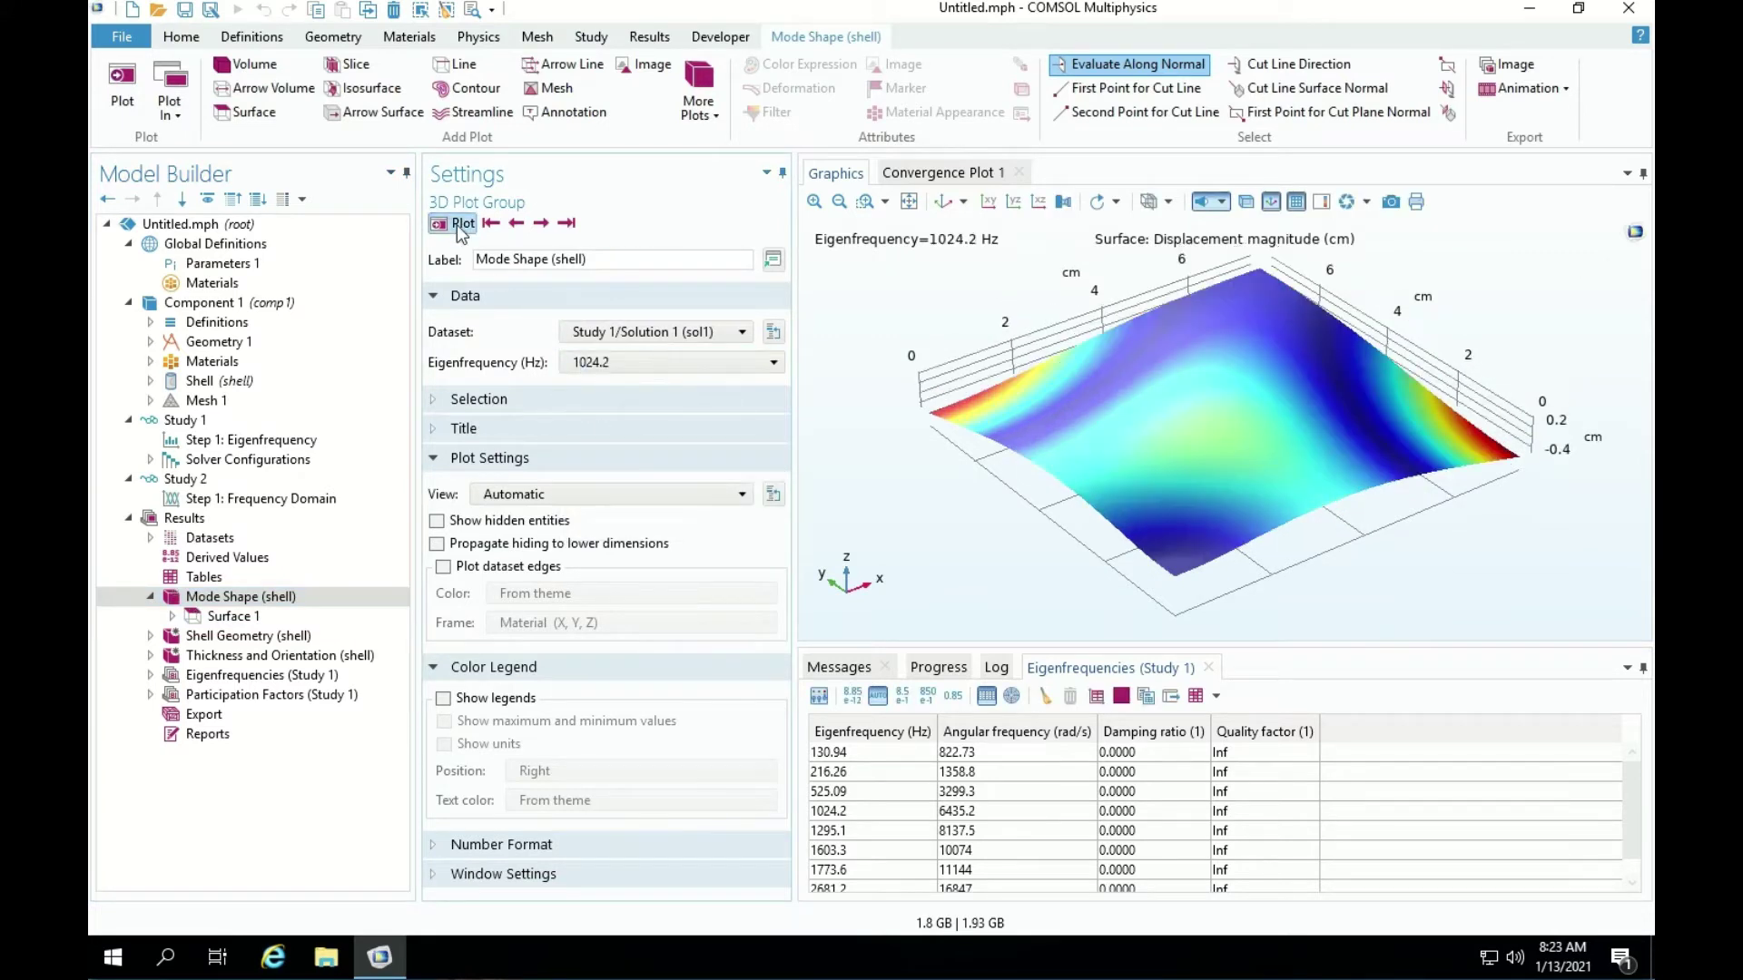
click(988, 203)
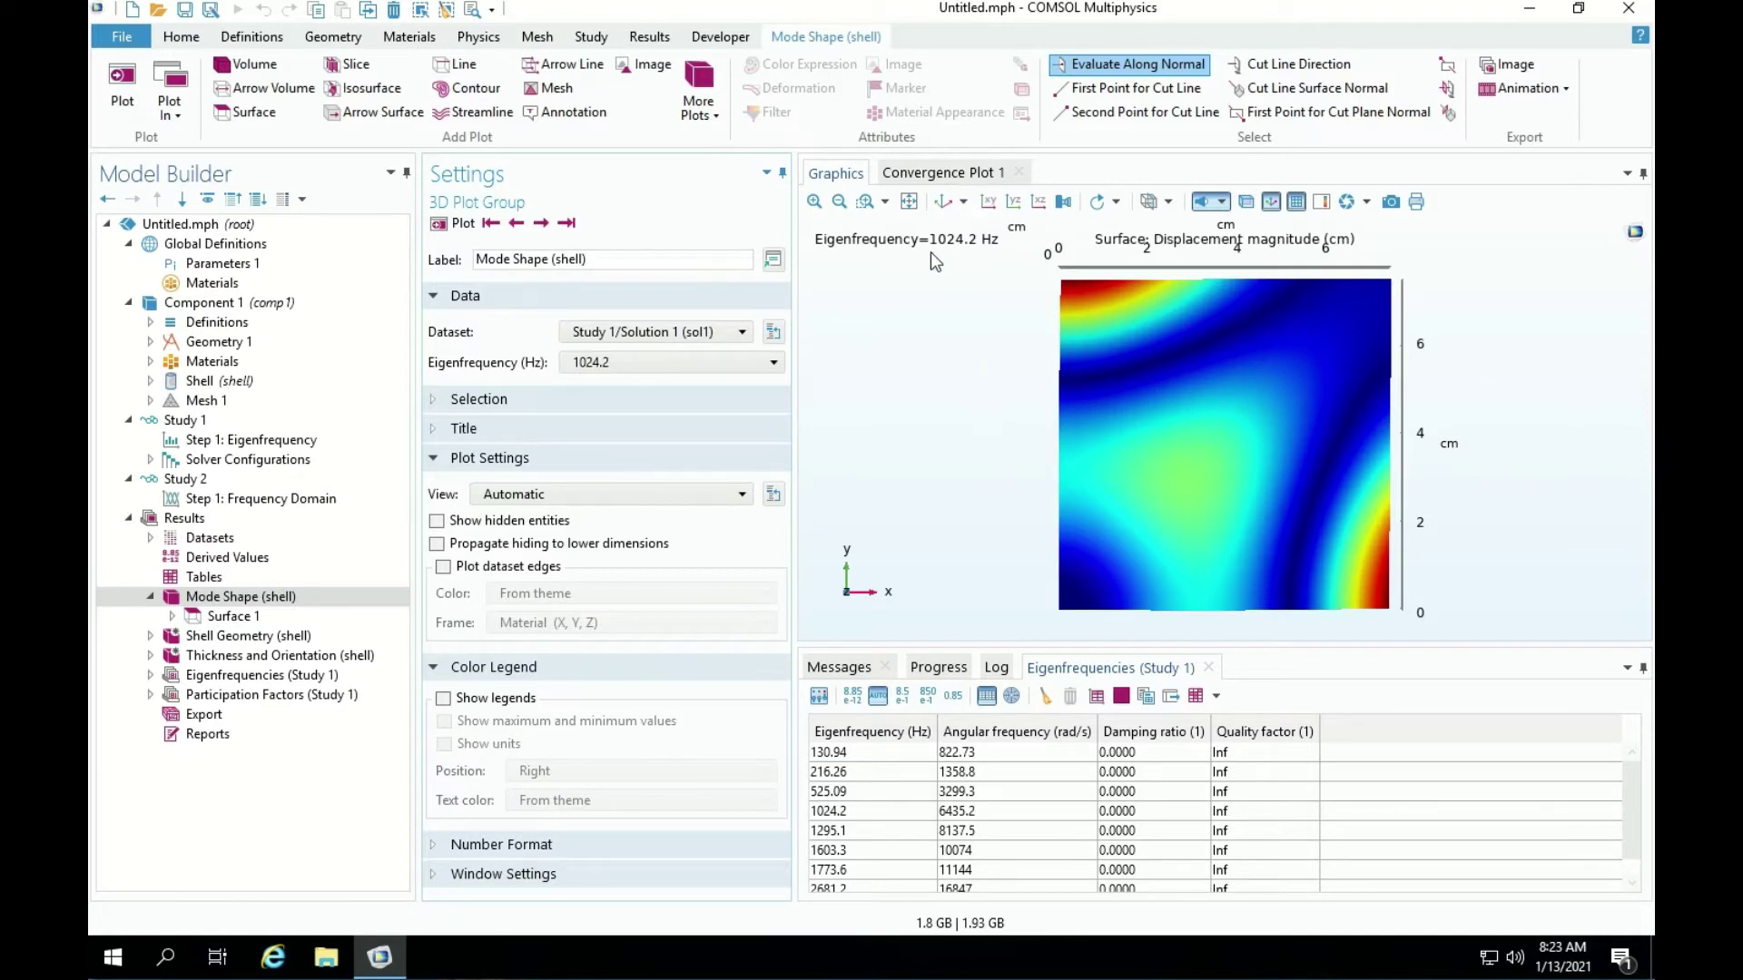
click(273, 499)
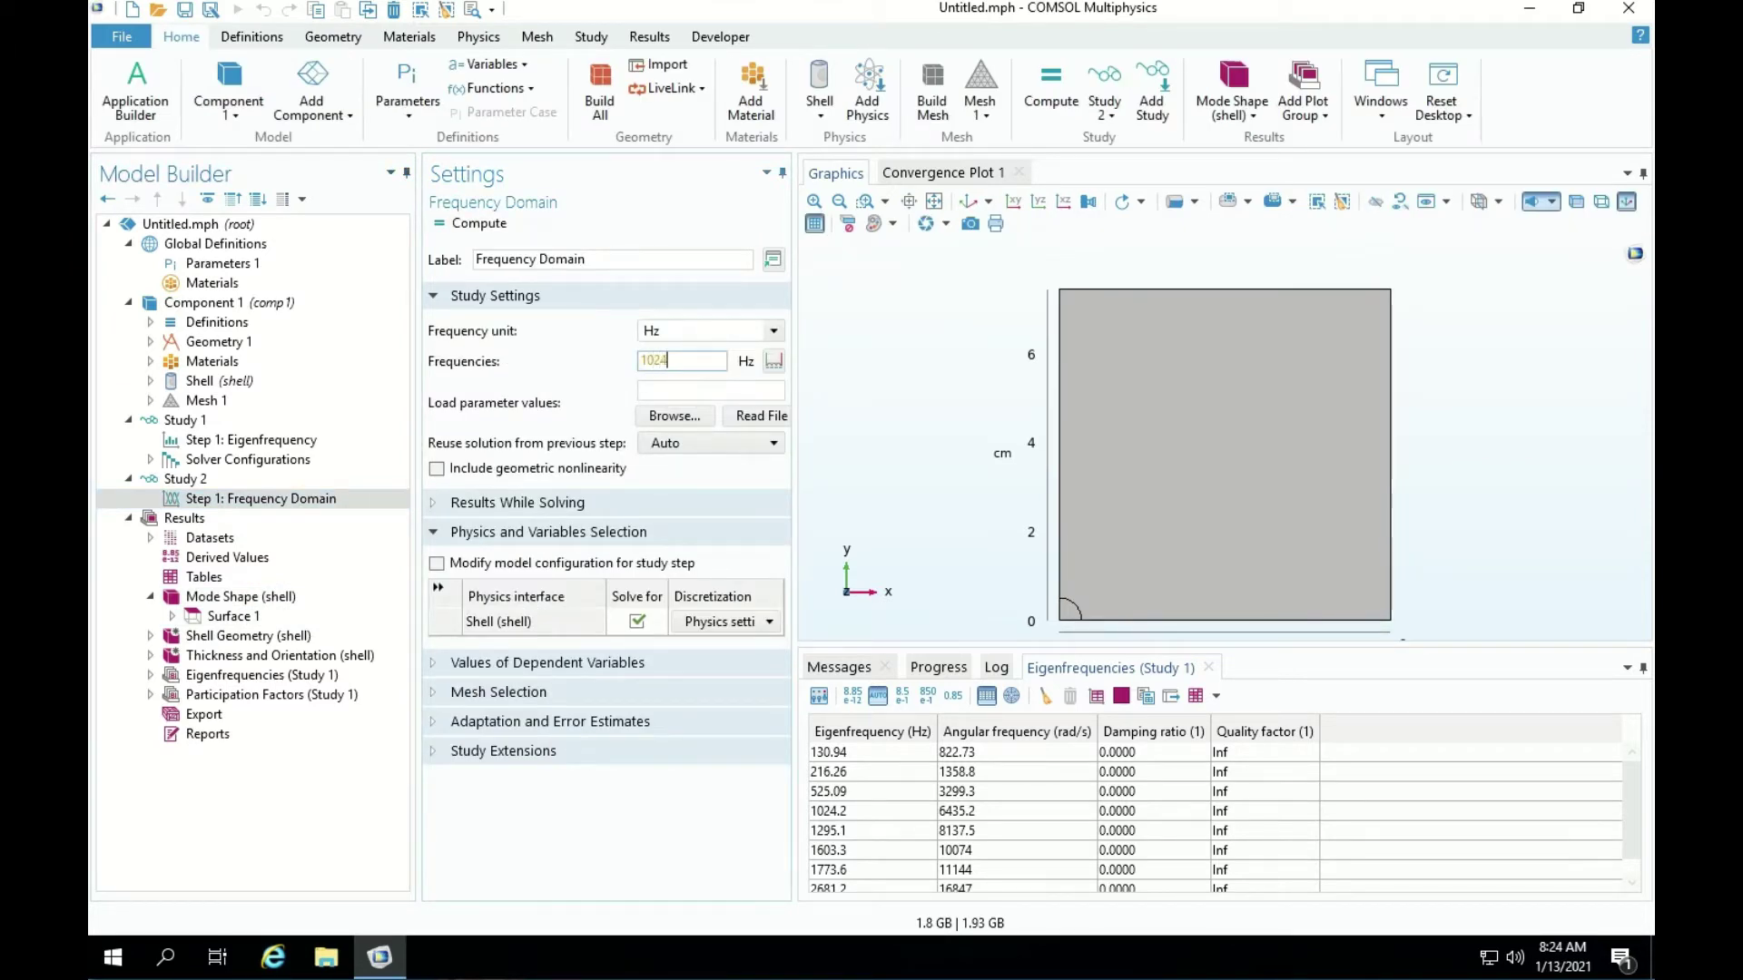
text(.2)
Enter 1024.2 Hz as the Frequency Domain step's only frequency, removing stray characters.
key(Return)
drag(691, 359, 629, 360)
click(682, 360)
text(jgh)
key(BackSpace)
key(BackSpace)
click(708, 392)
click(686, 359)
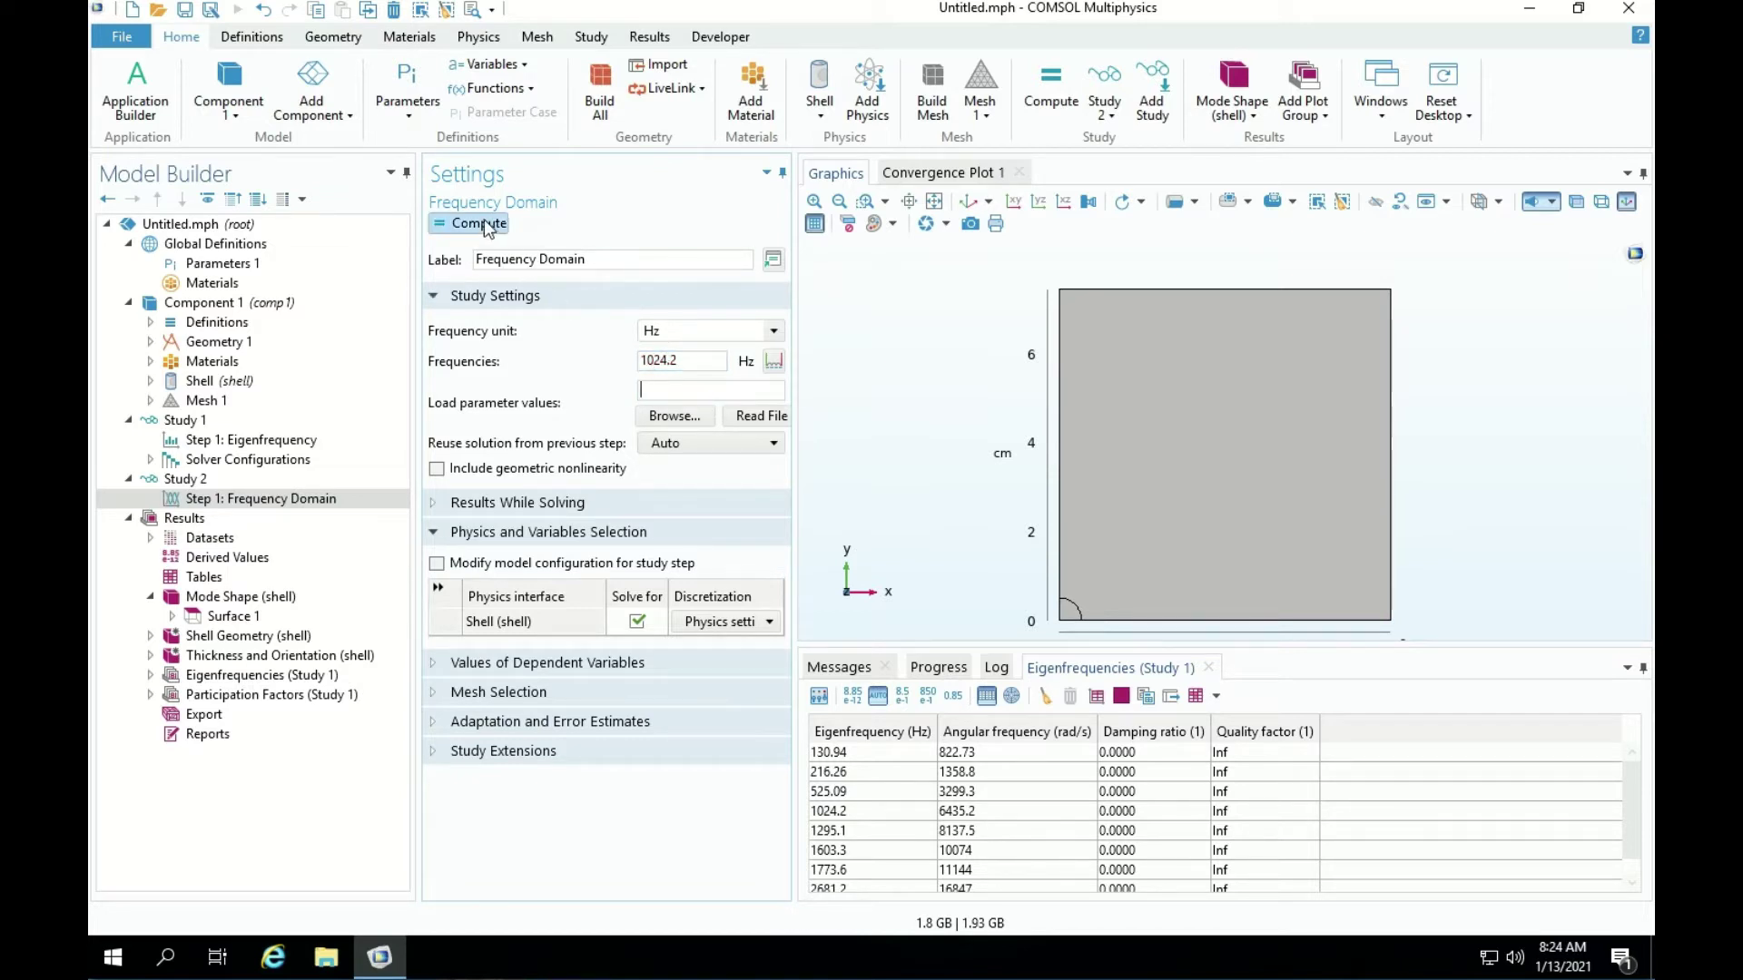
Compute Study 2 and show the von Mises Stress (shell) plot in a tilted view.
click(468, 226)
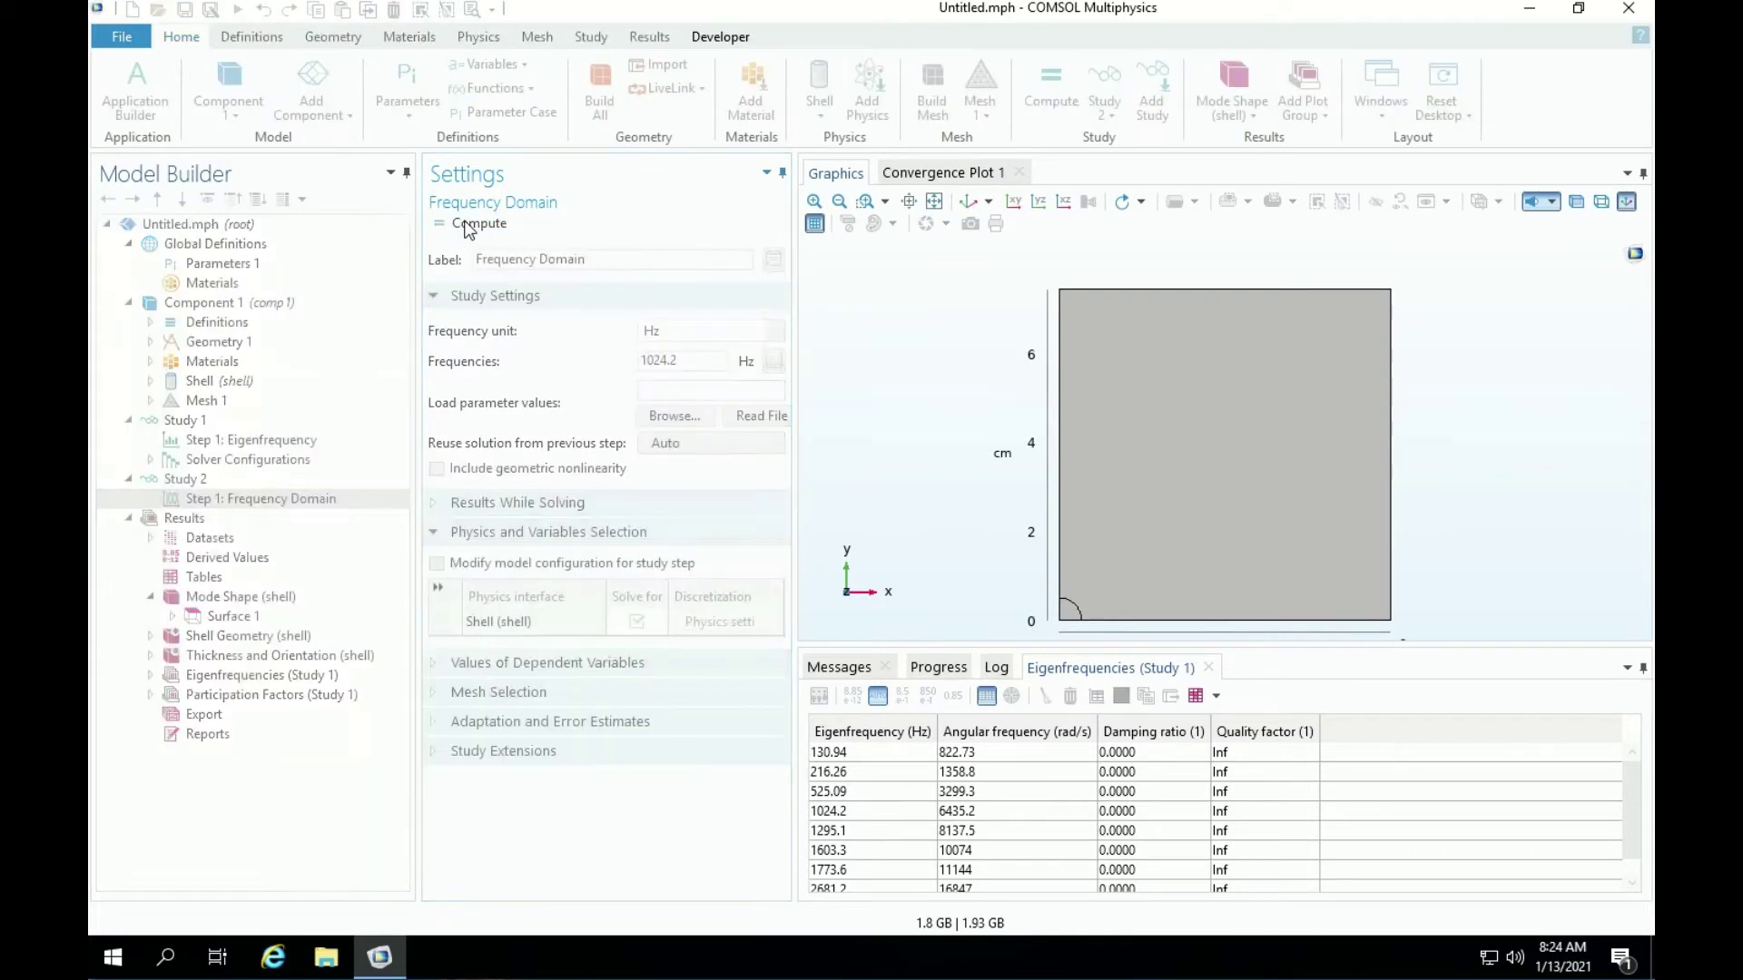
click(936, 670)
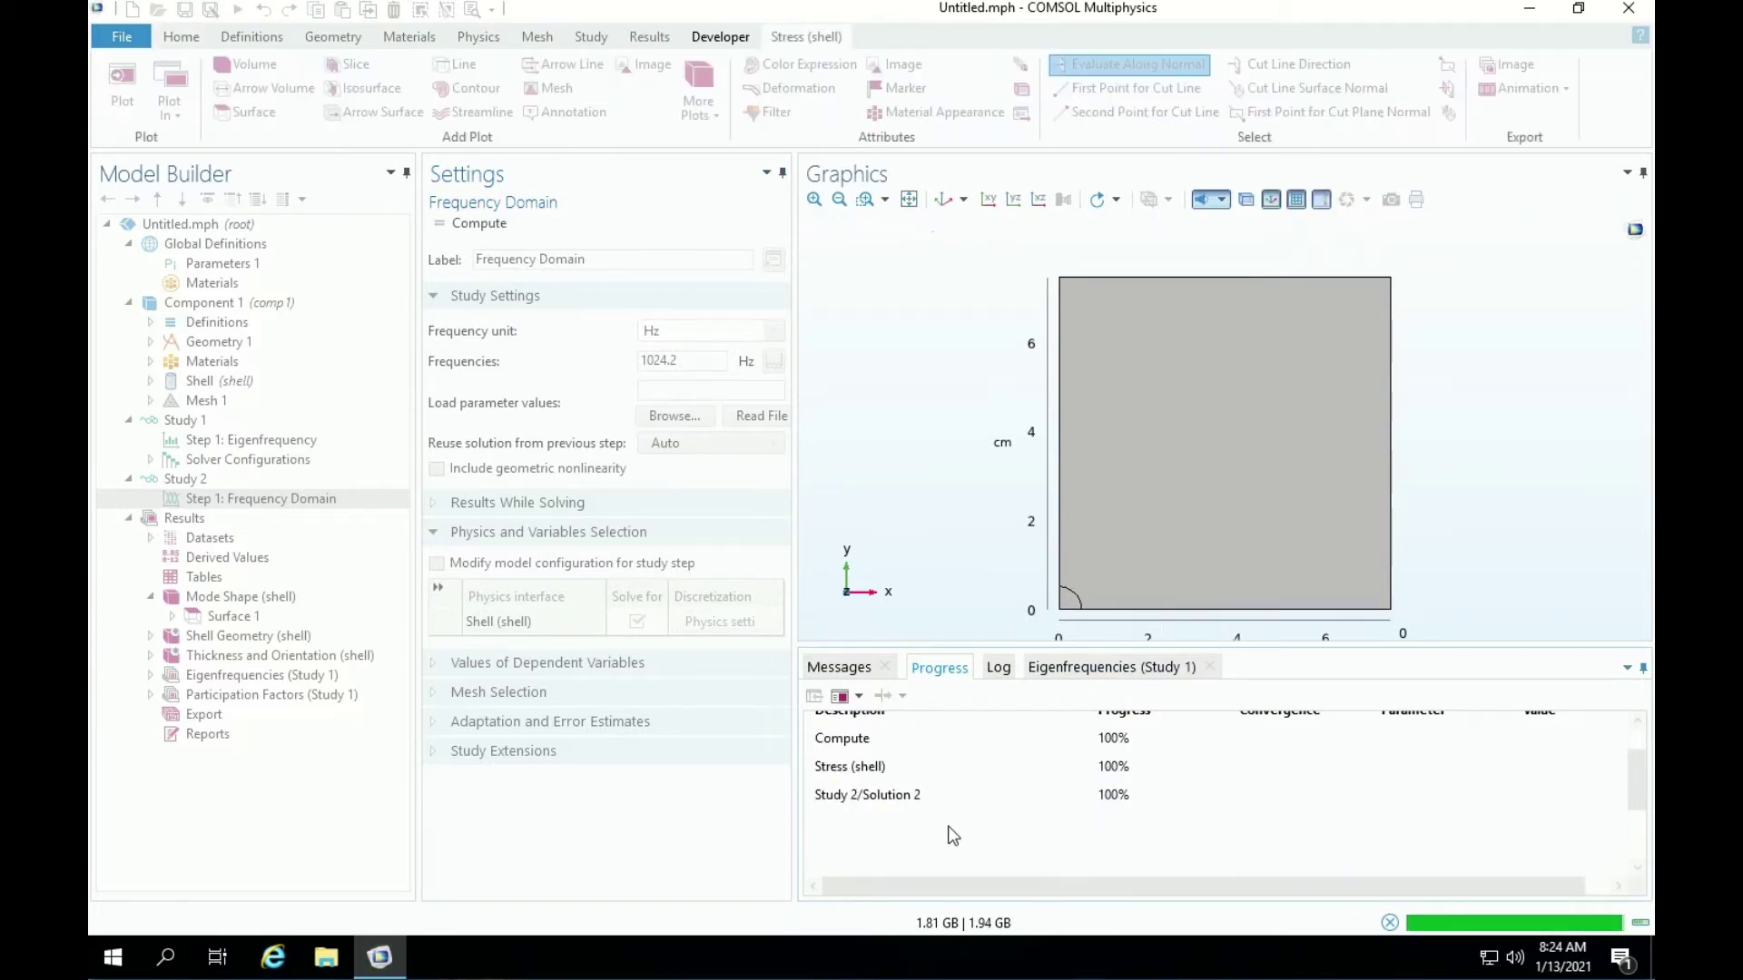
drag(1151, 533, 1173, 472)
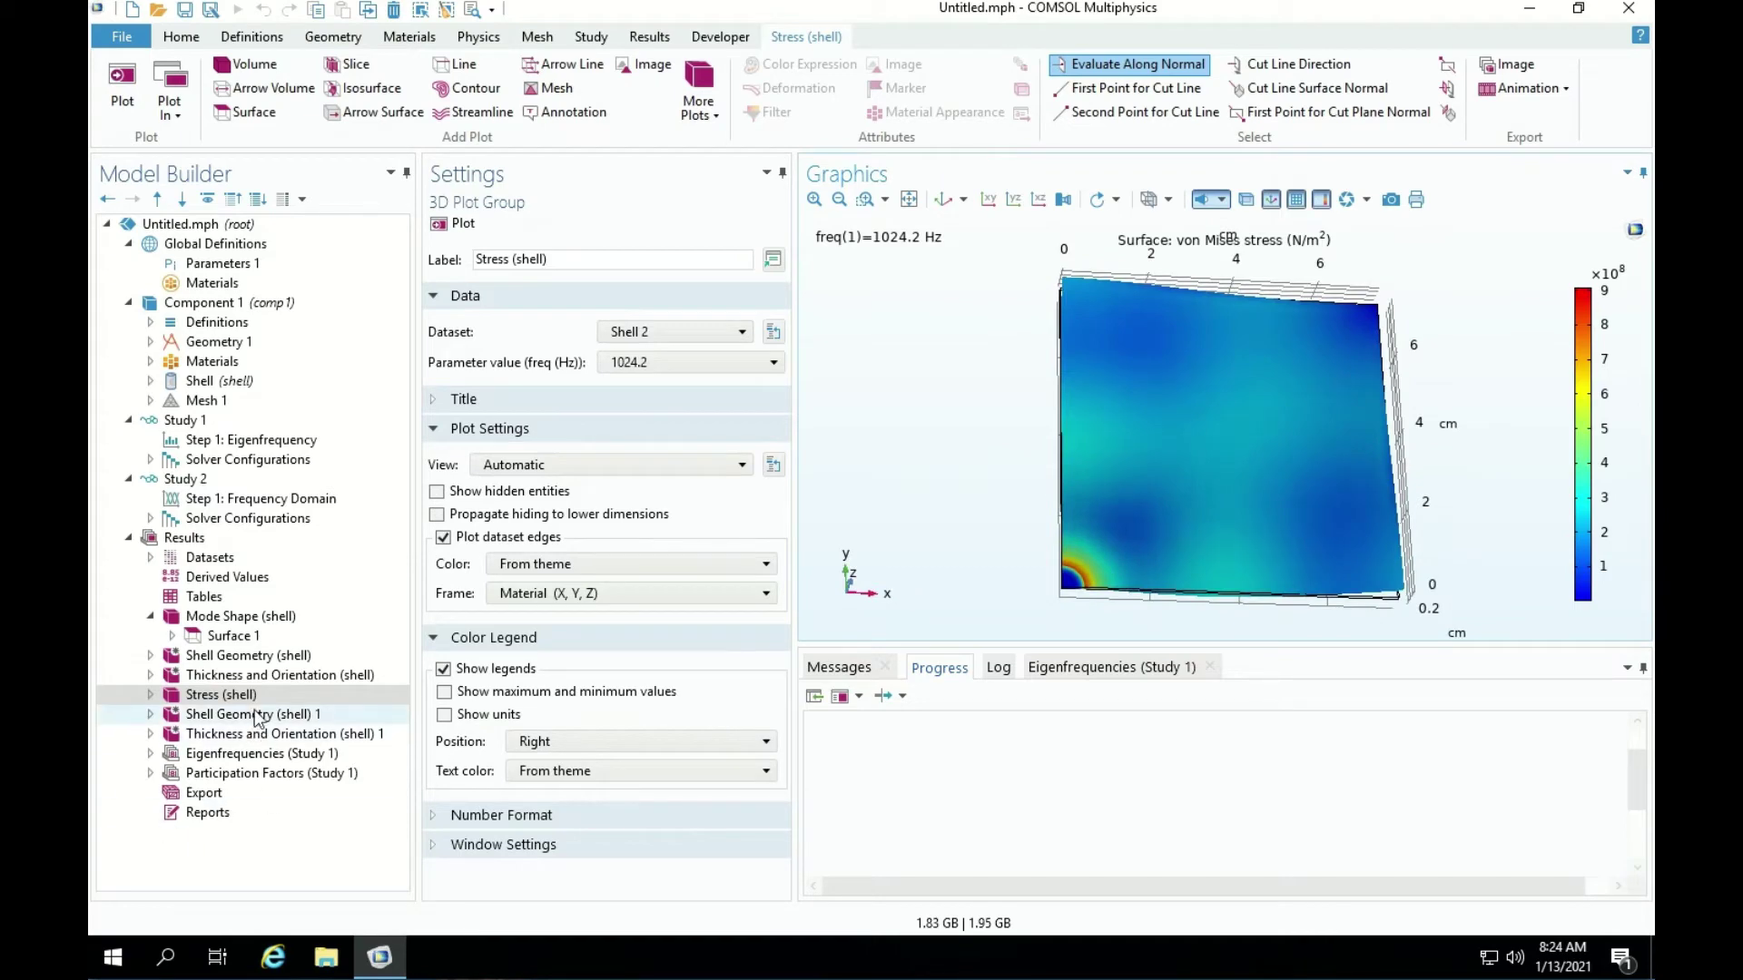
click(204, 619)
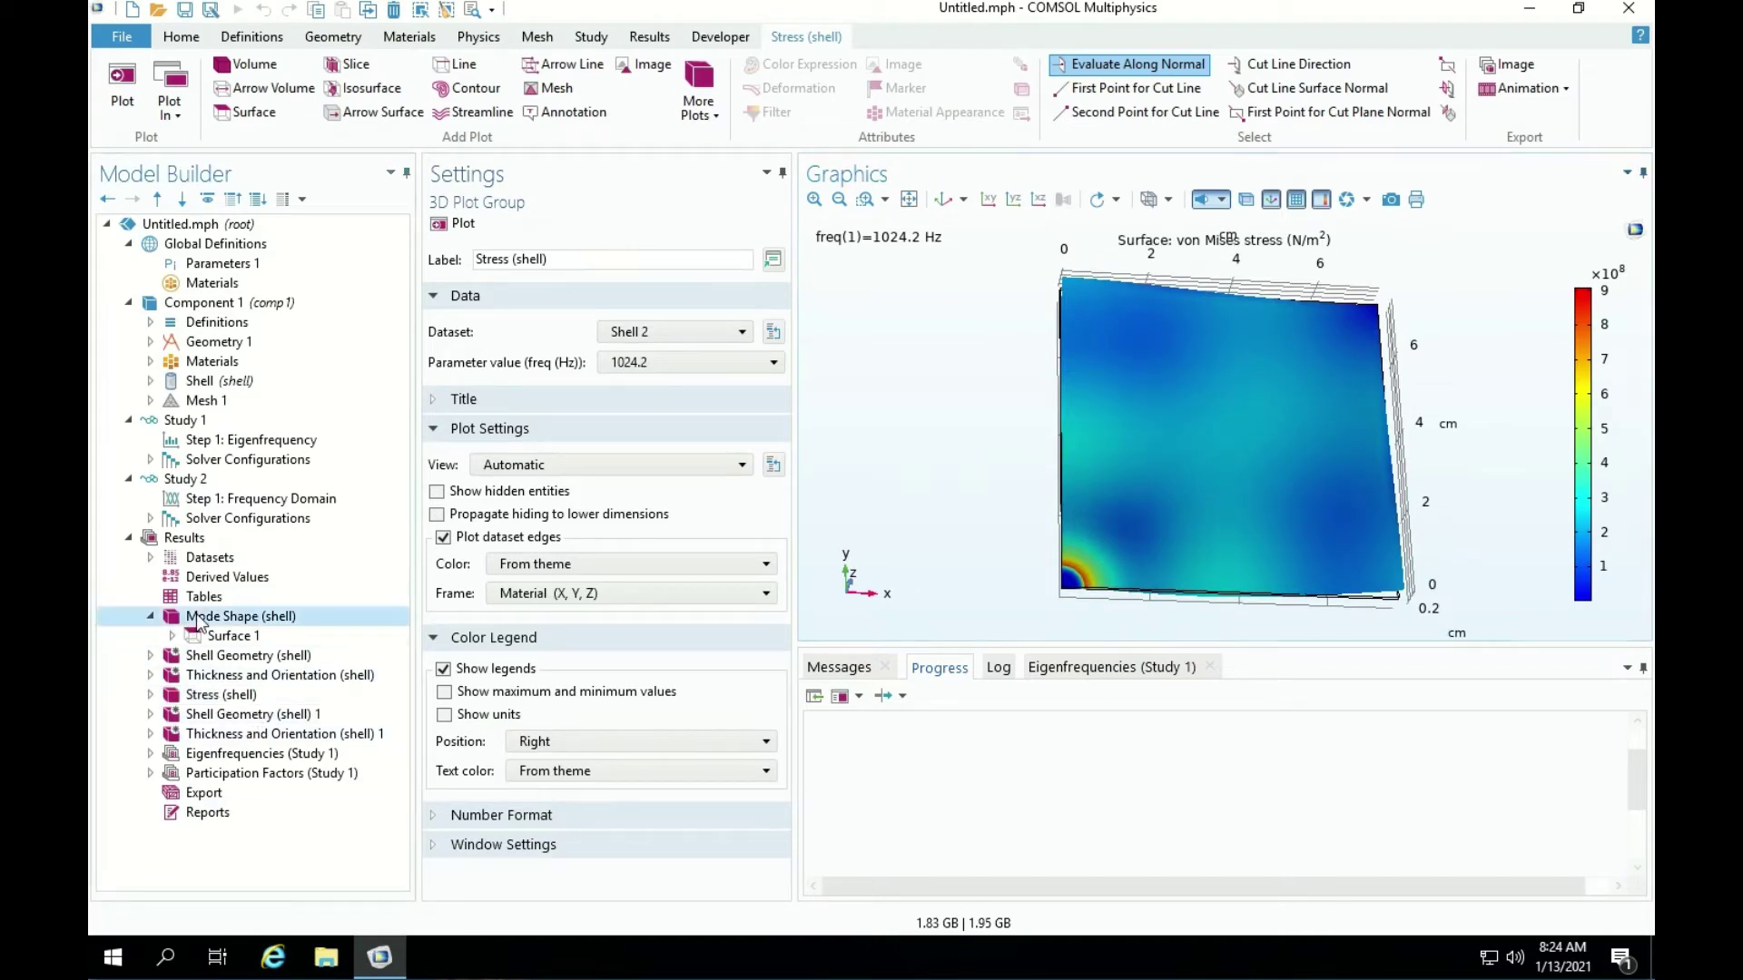
click(201, 699)
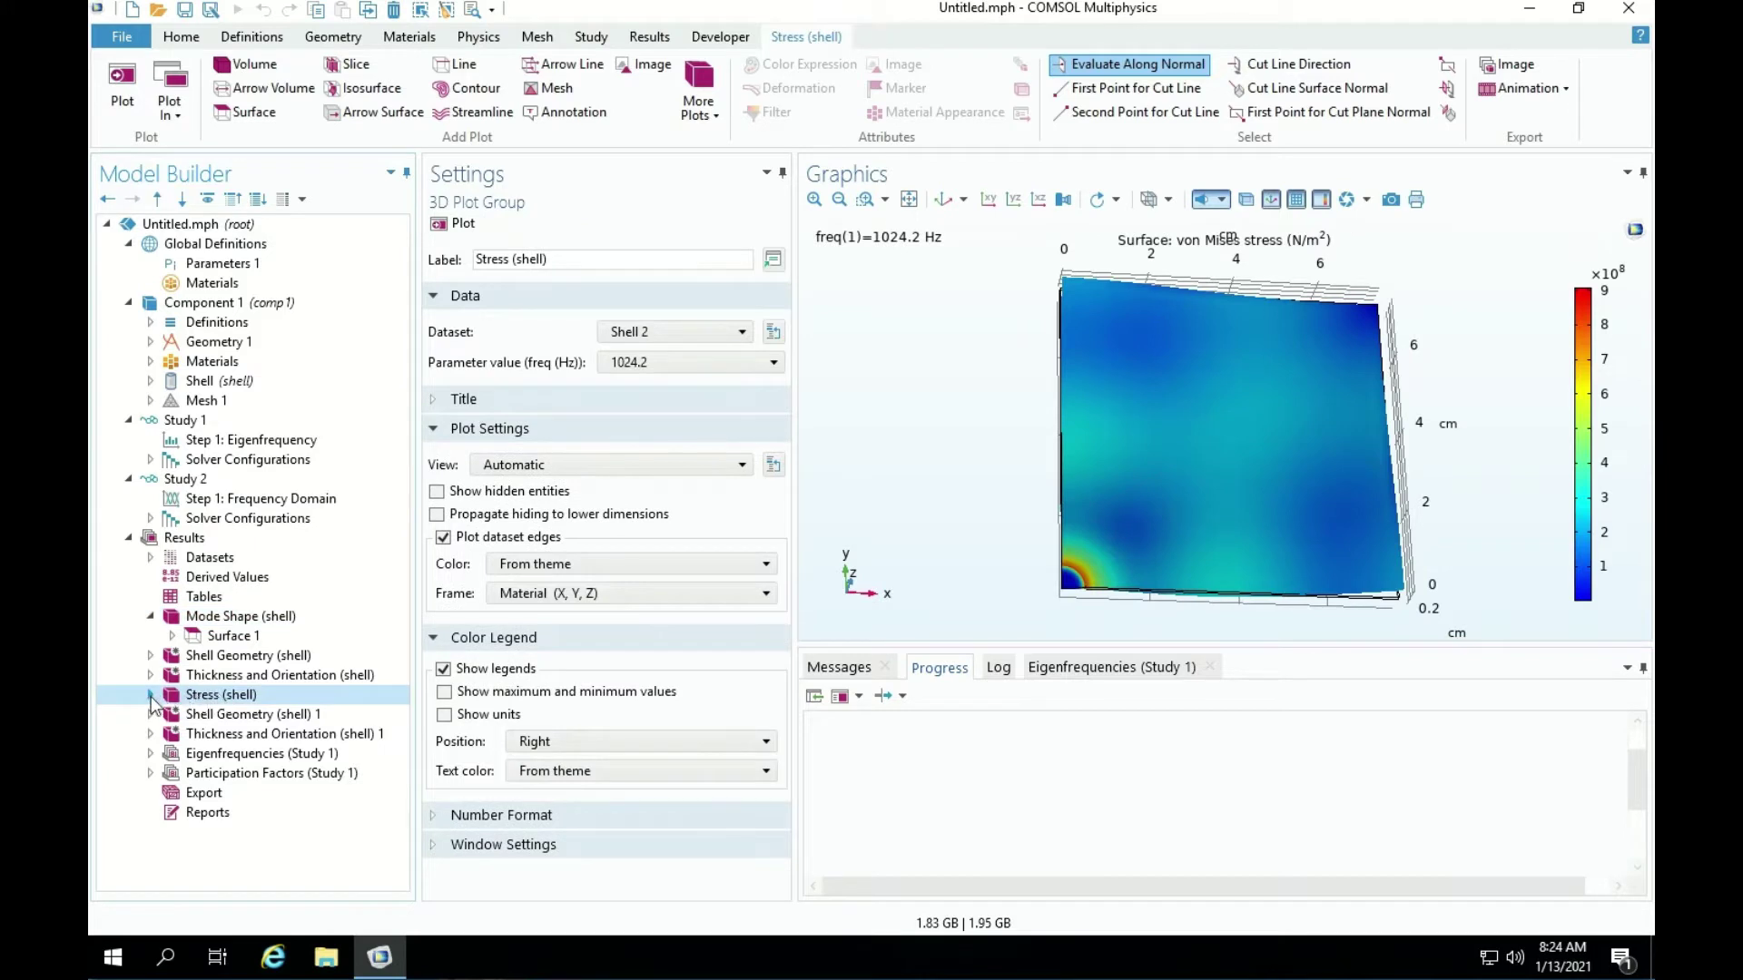
Browse the Stress surface expressions under Shell > Displacement without changing them, then collapse Stress.
click(151, 694)
click(217, 719)
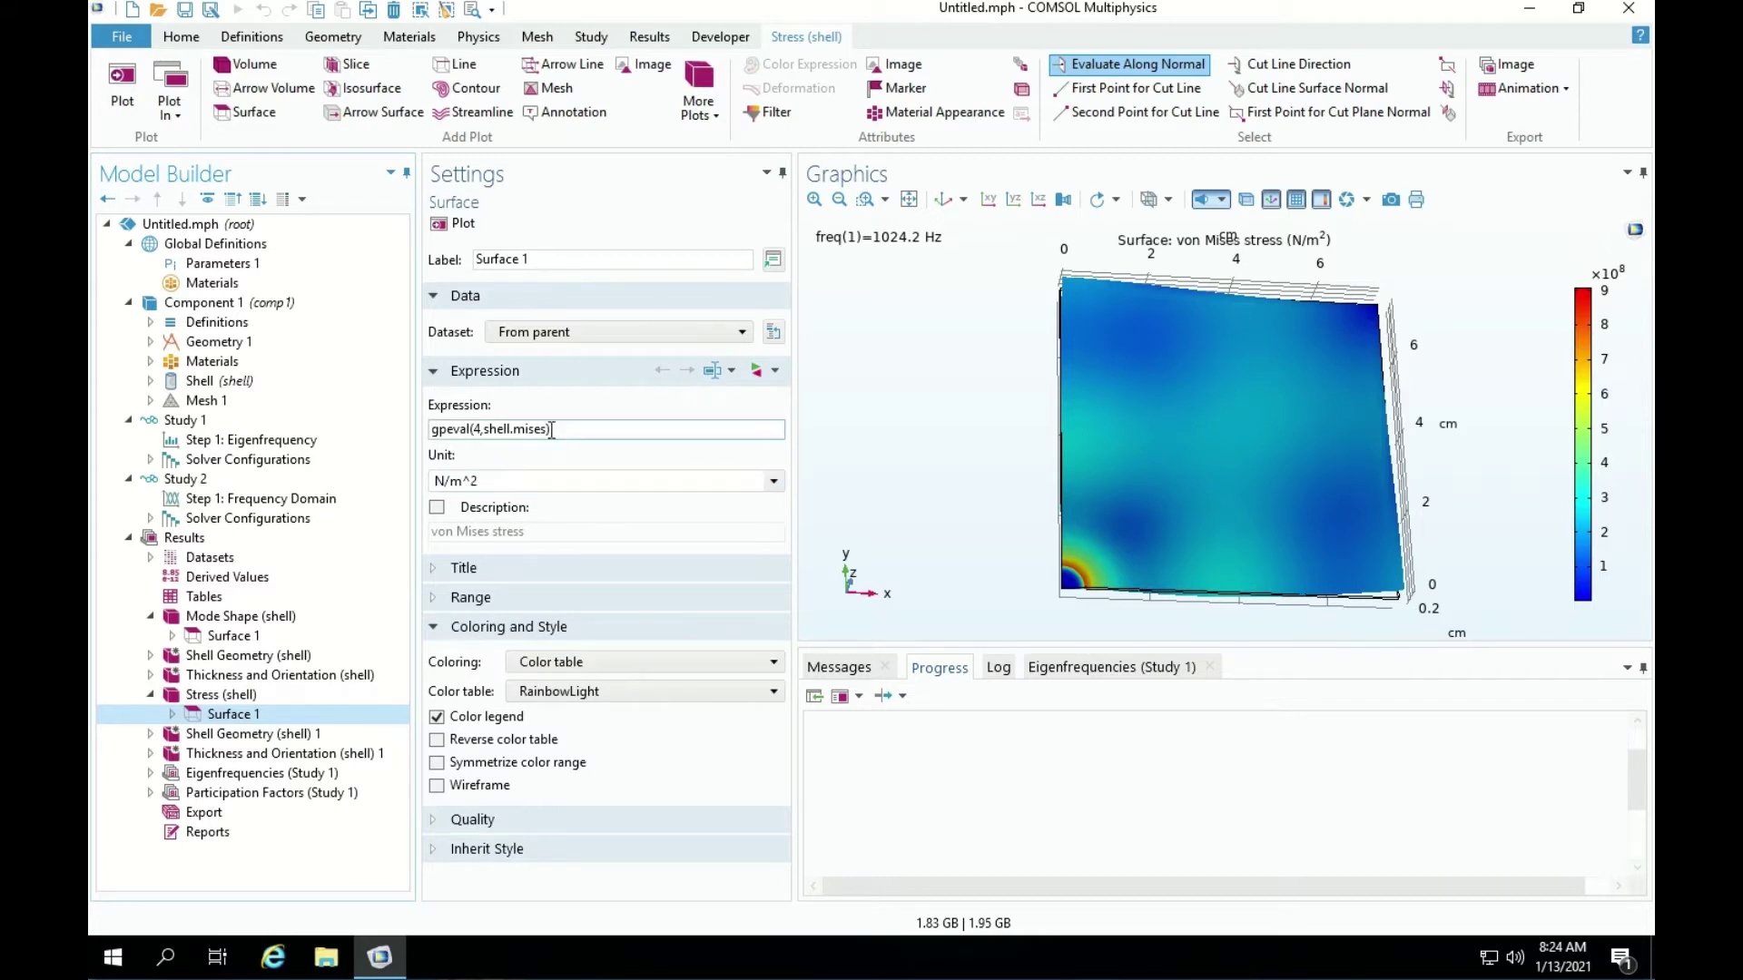
click(711, 371)
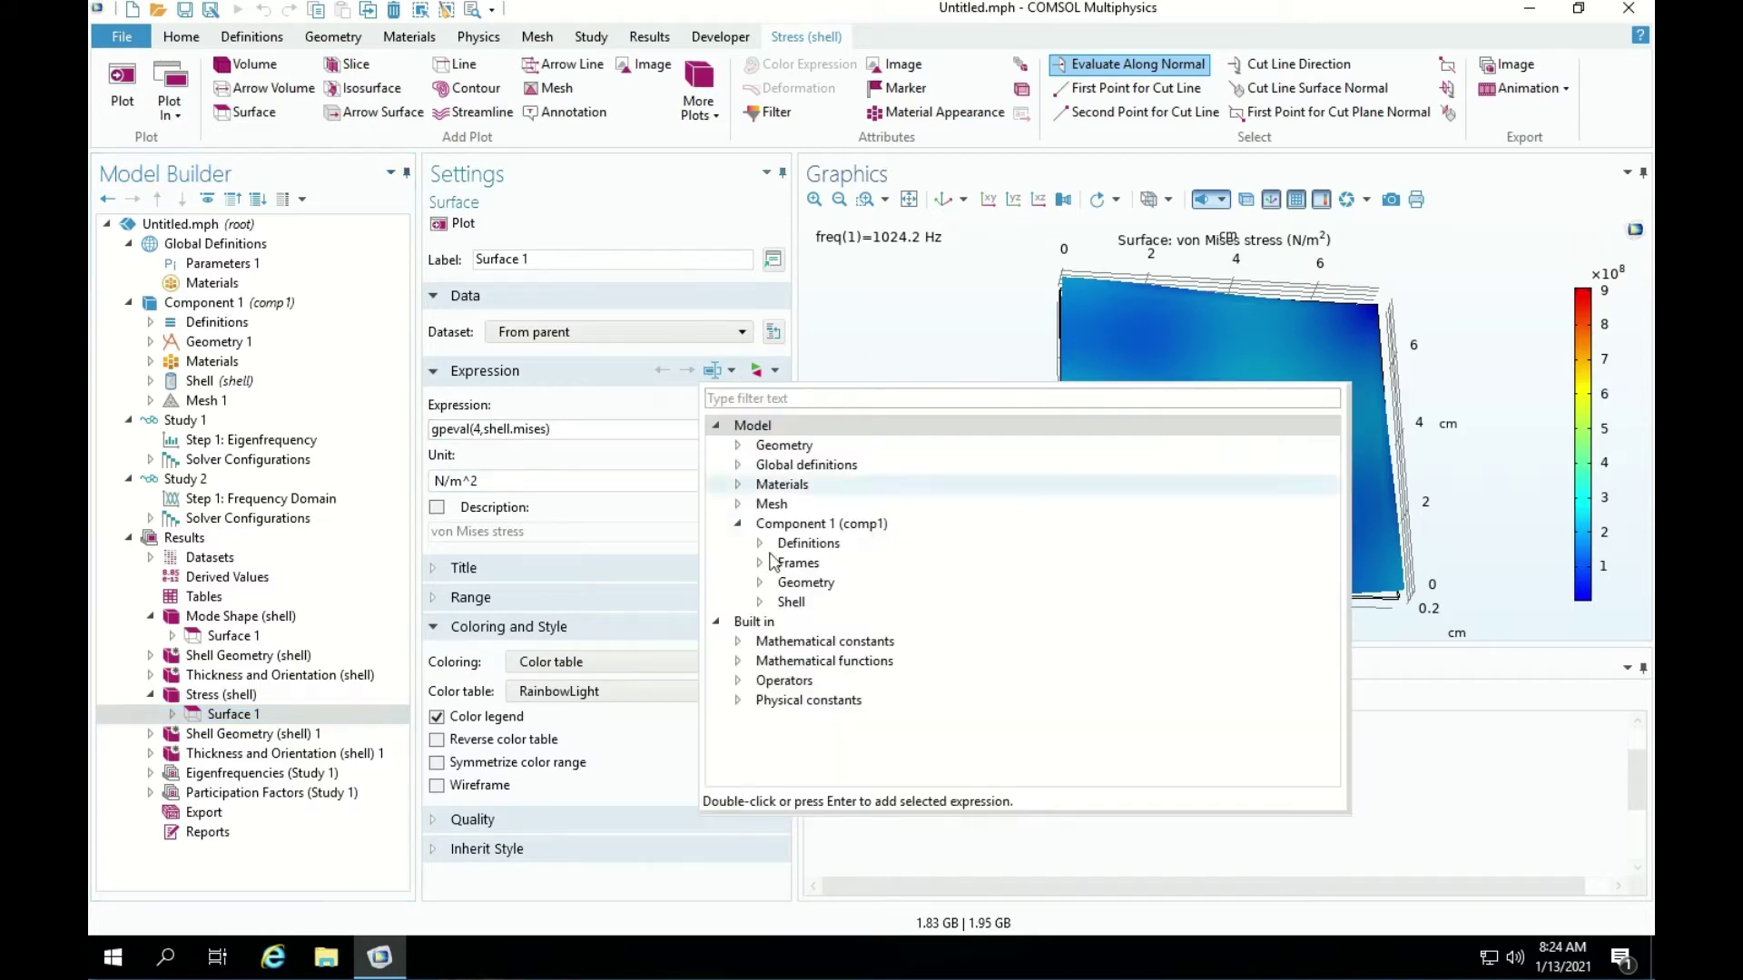
click(760, 602)
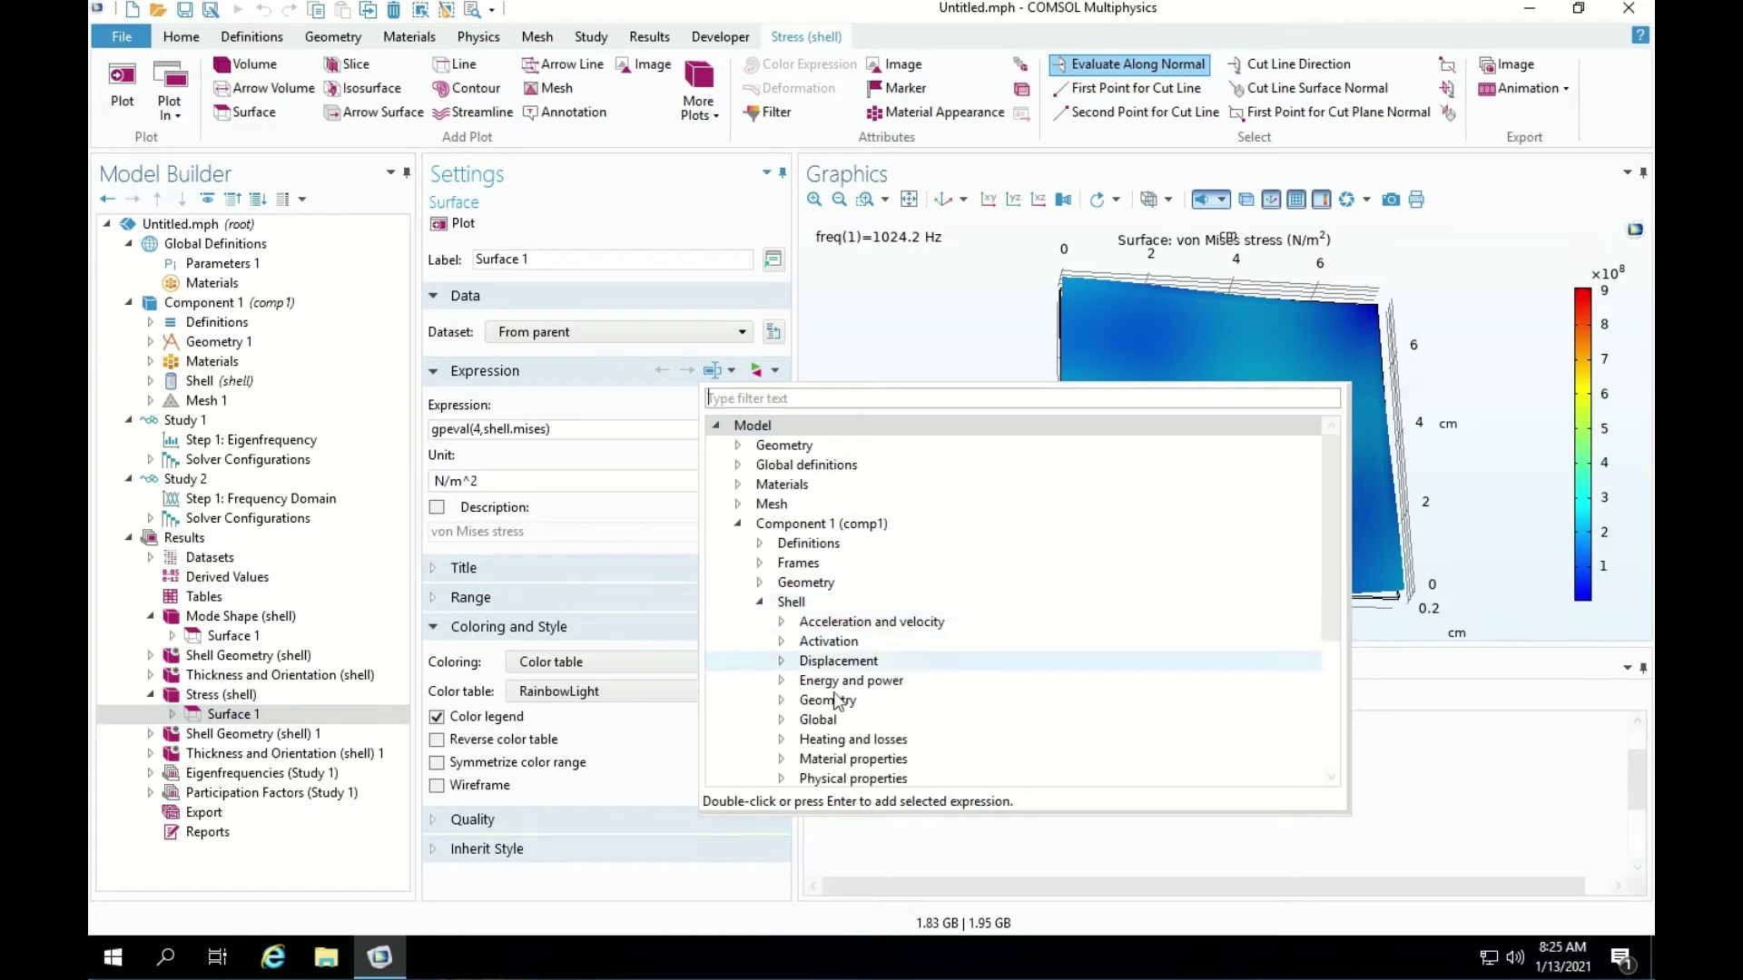
click(787, 665)
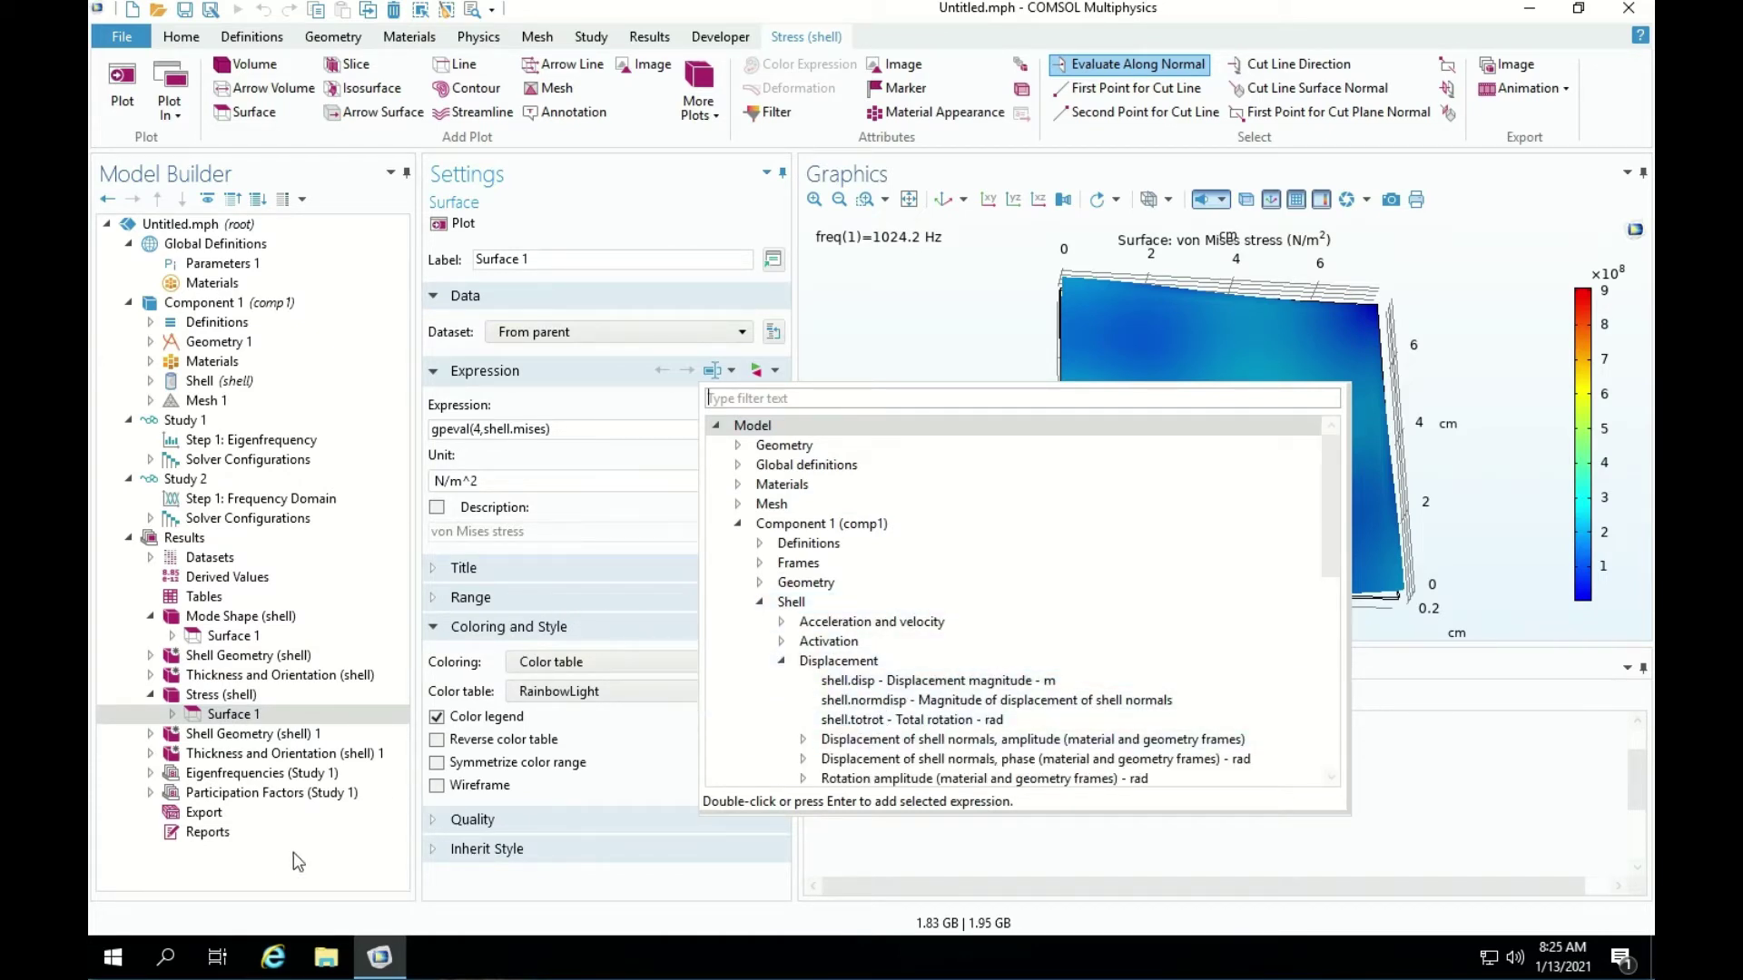
click(284, 881)
double_click(211, 696)
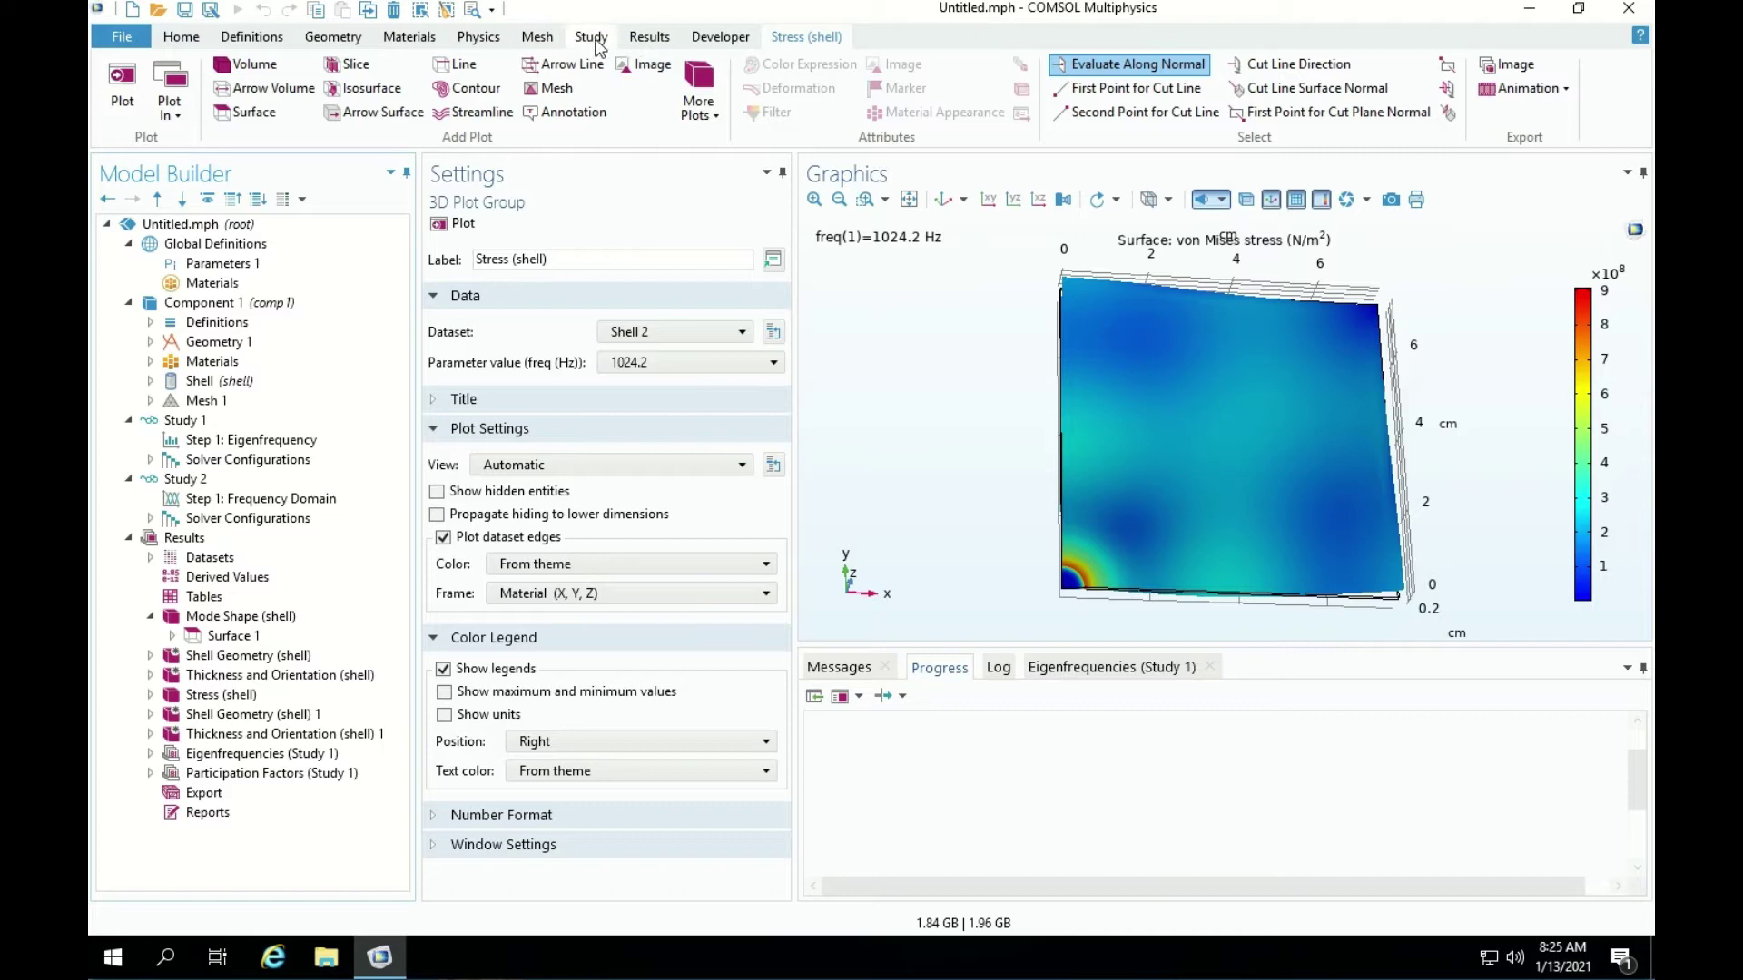
Add a new 3D plot group and label it Shell Displacement.
click(655, 38)
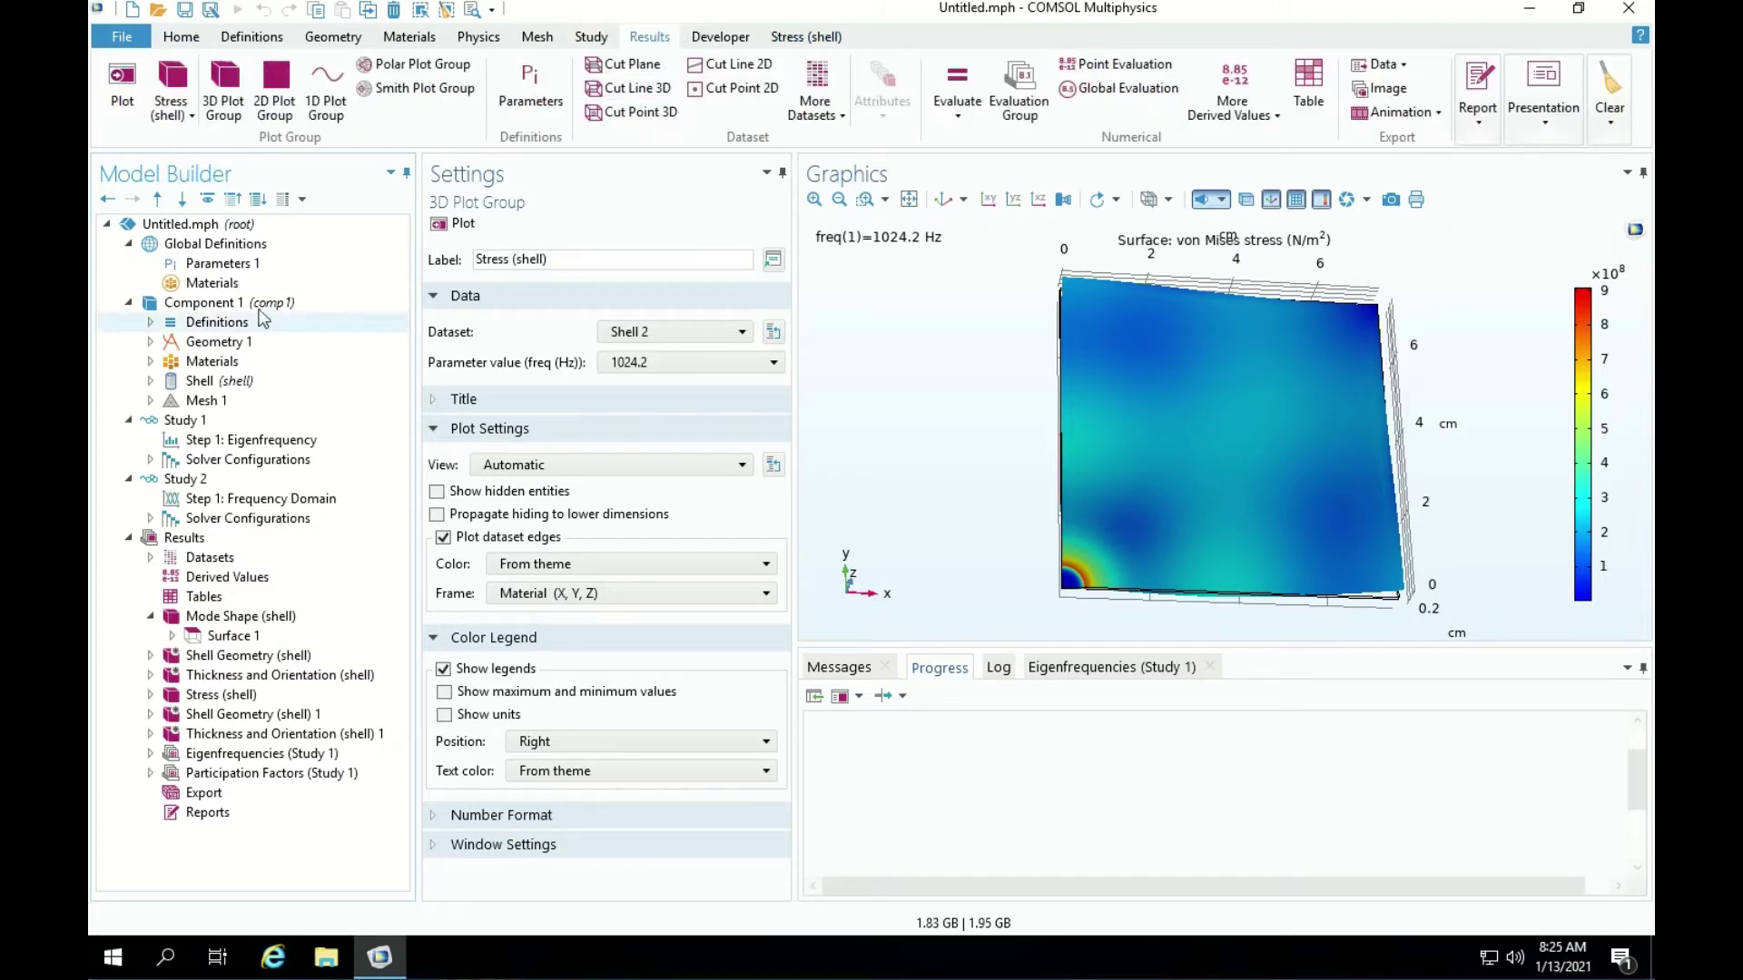
click(219, 85)
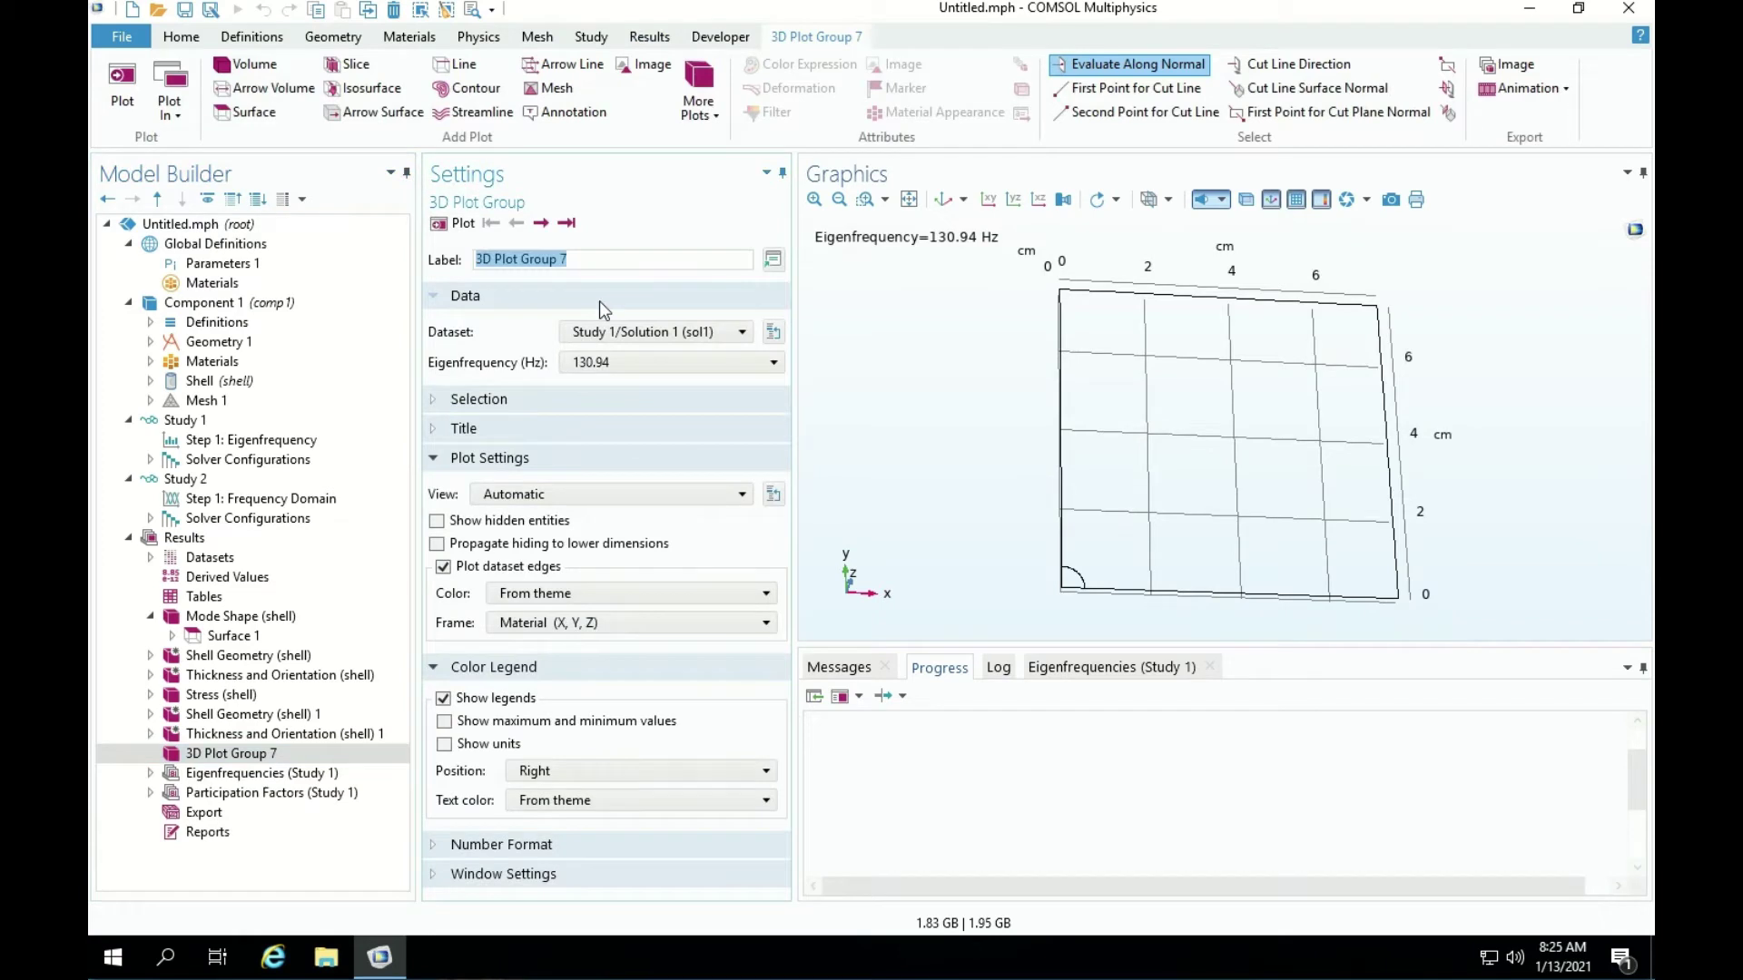
text(Shll)
key(BackSpace)
key(BackSpace)
text(e)
text(ll Displacement)
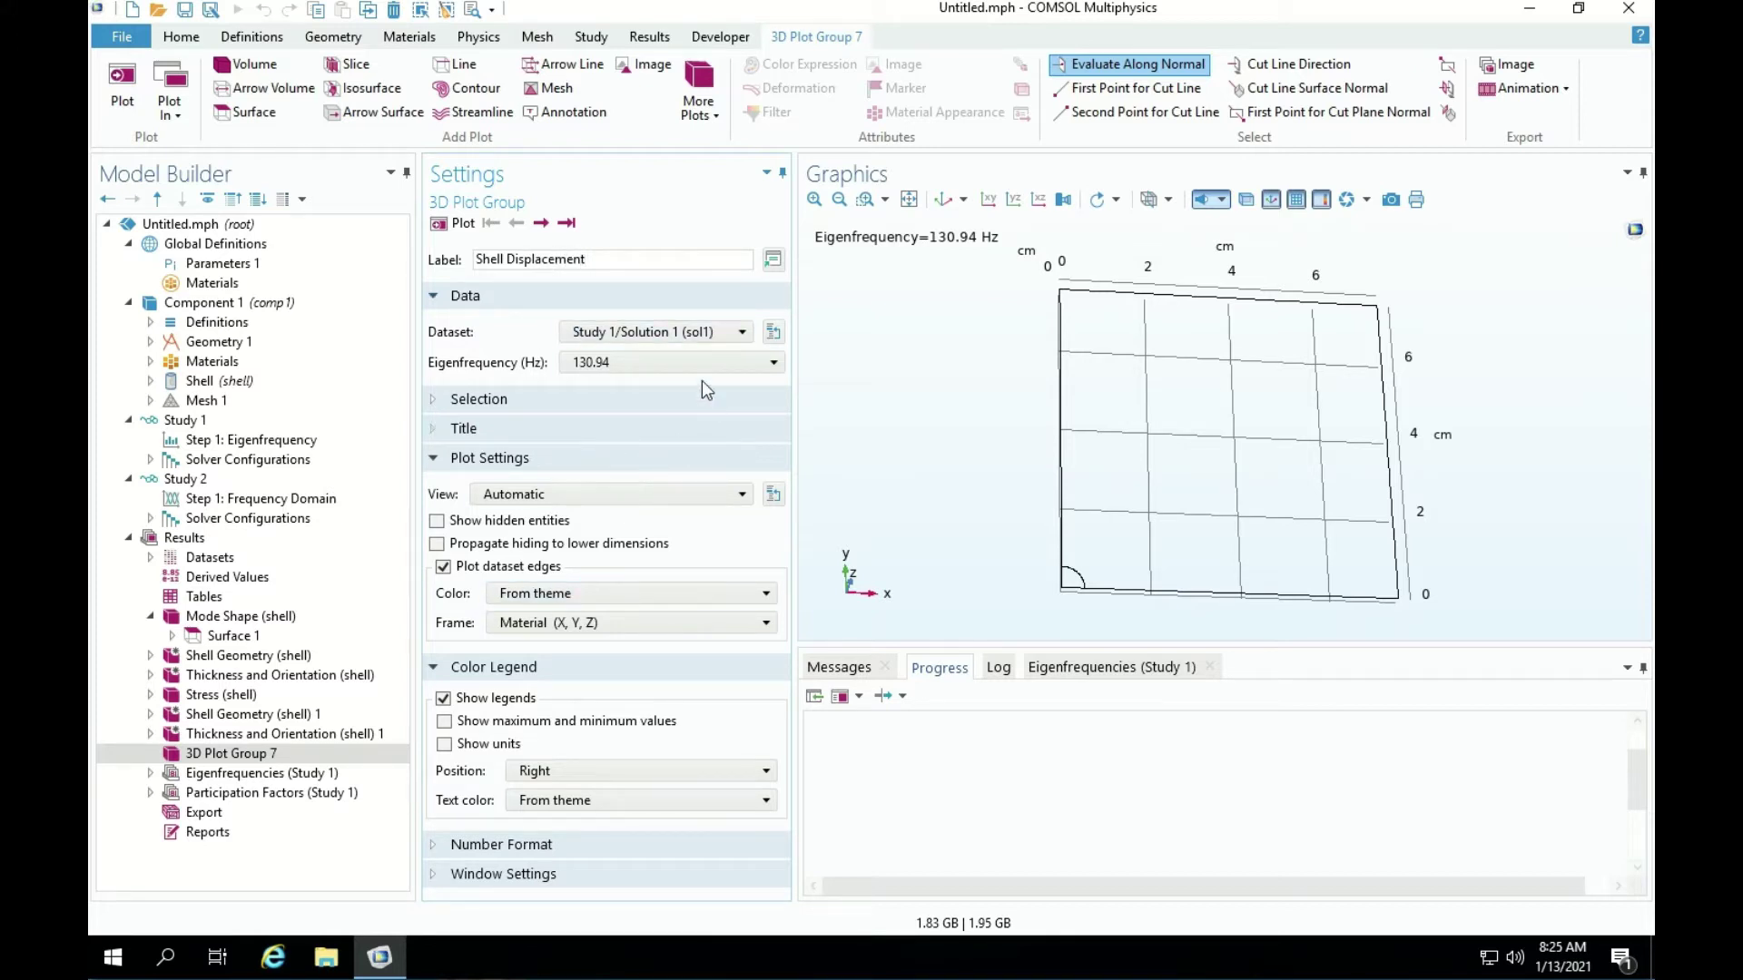
click(608, 364)
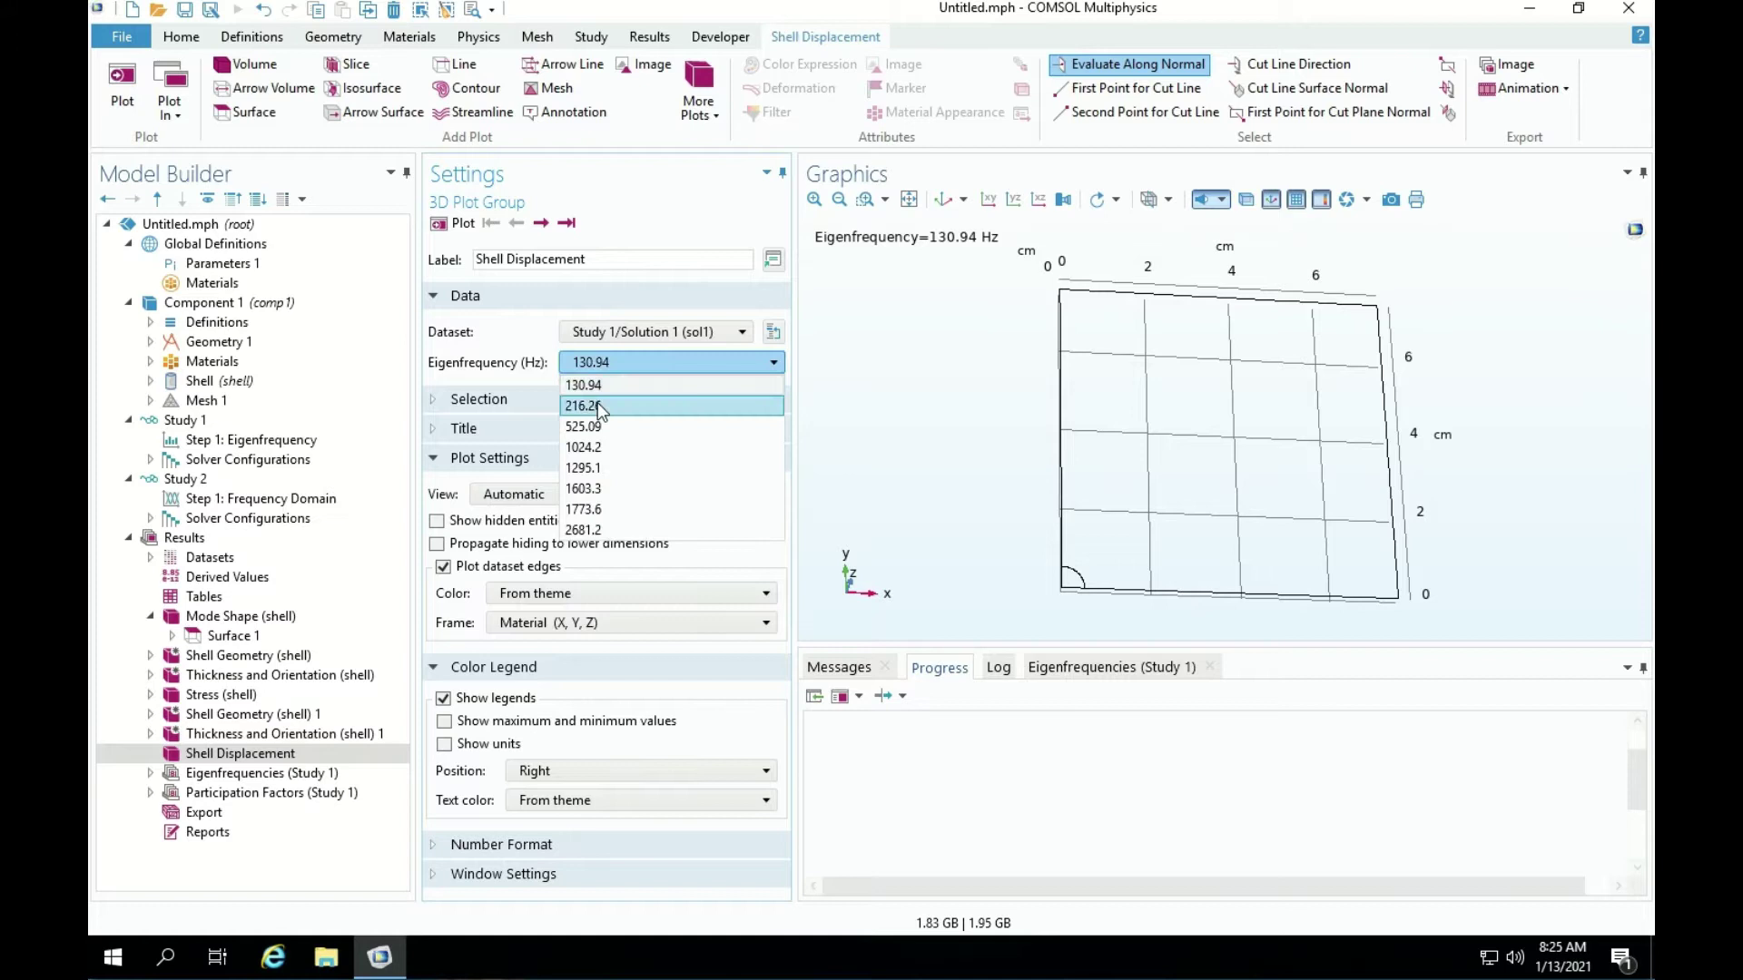
Set the plot group's dataset to Study 2/Solution 2, keeping the 1024.2 Hz frequency.
click(733, 338)
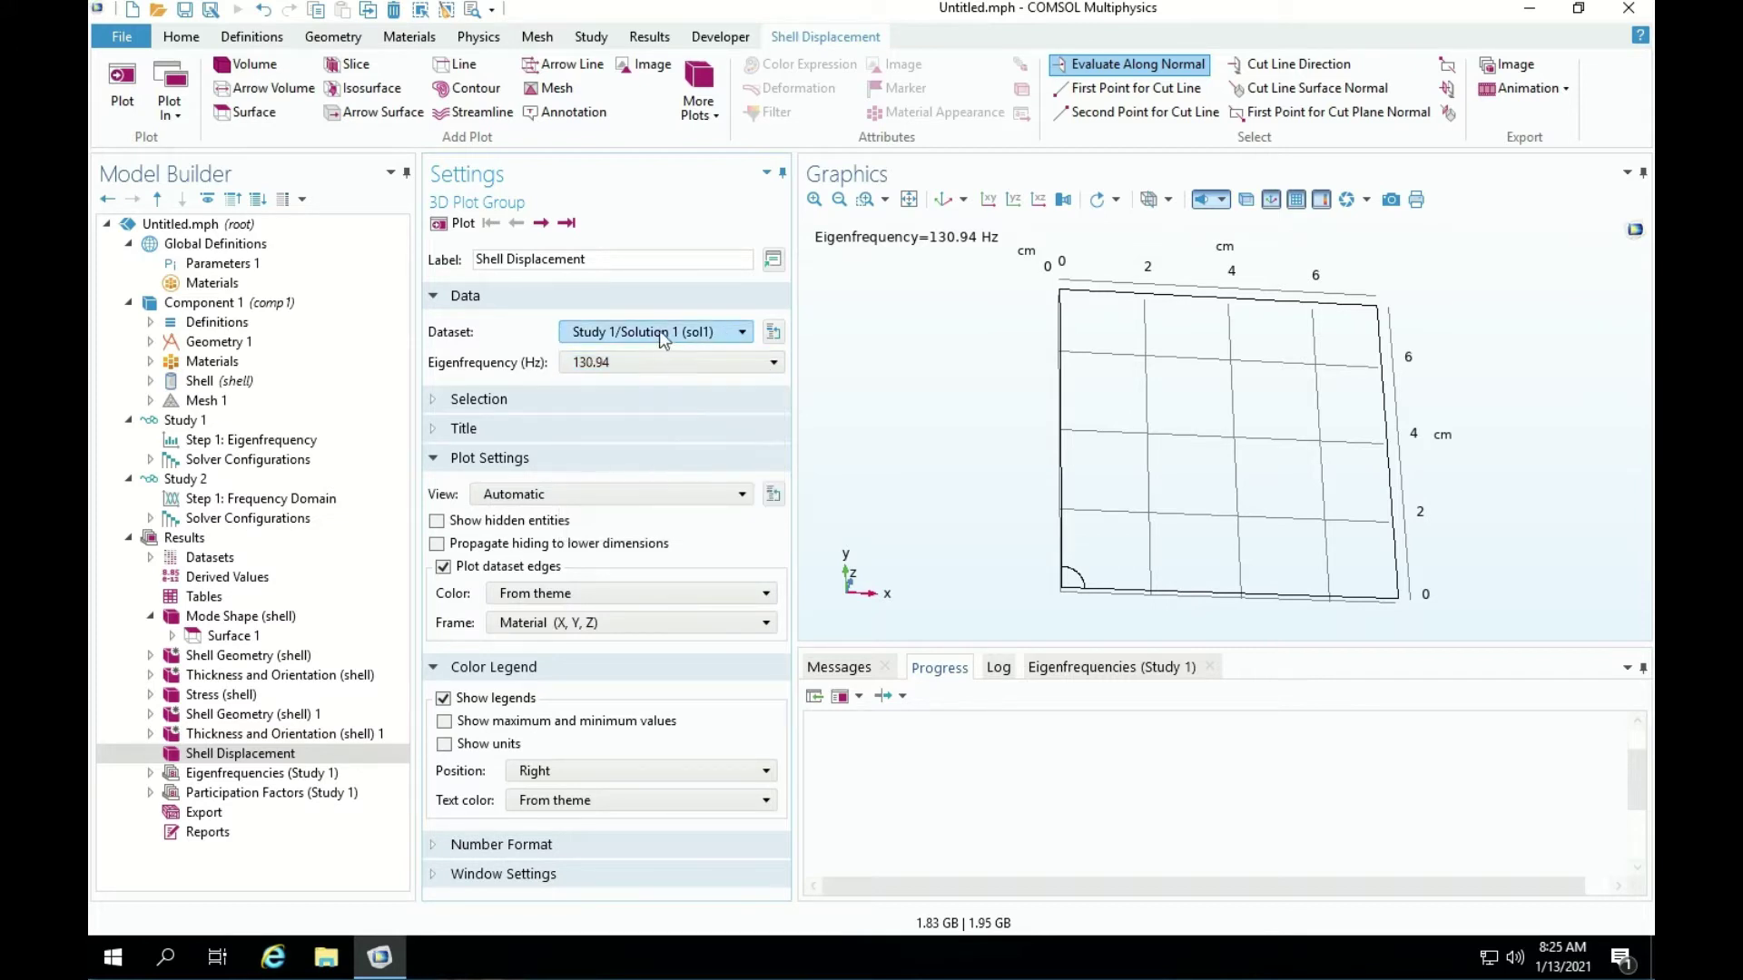
click(651, 339)
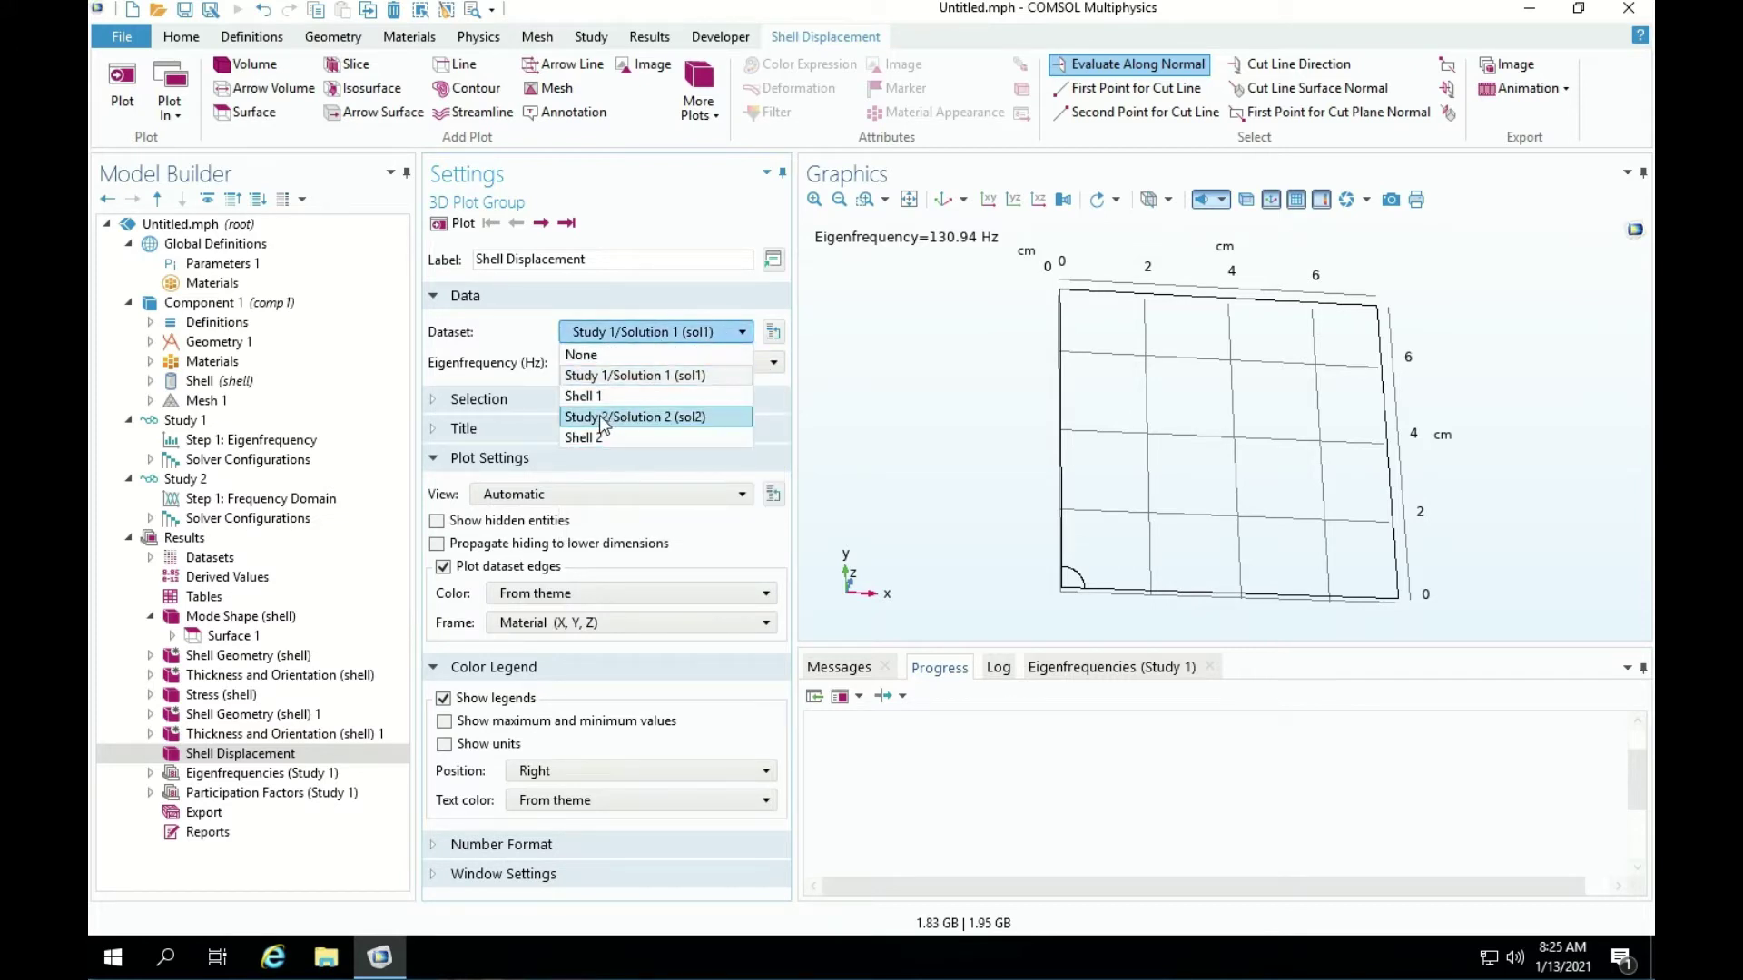
click(599, 415)
click(621, 366)
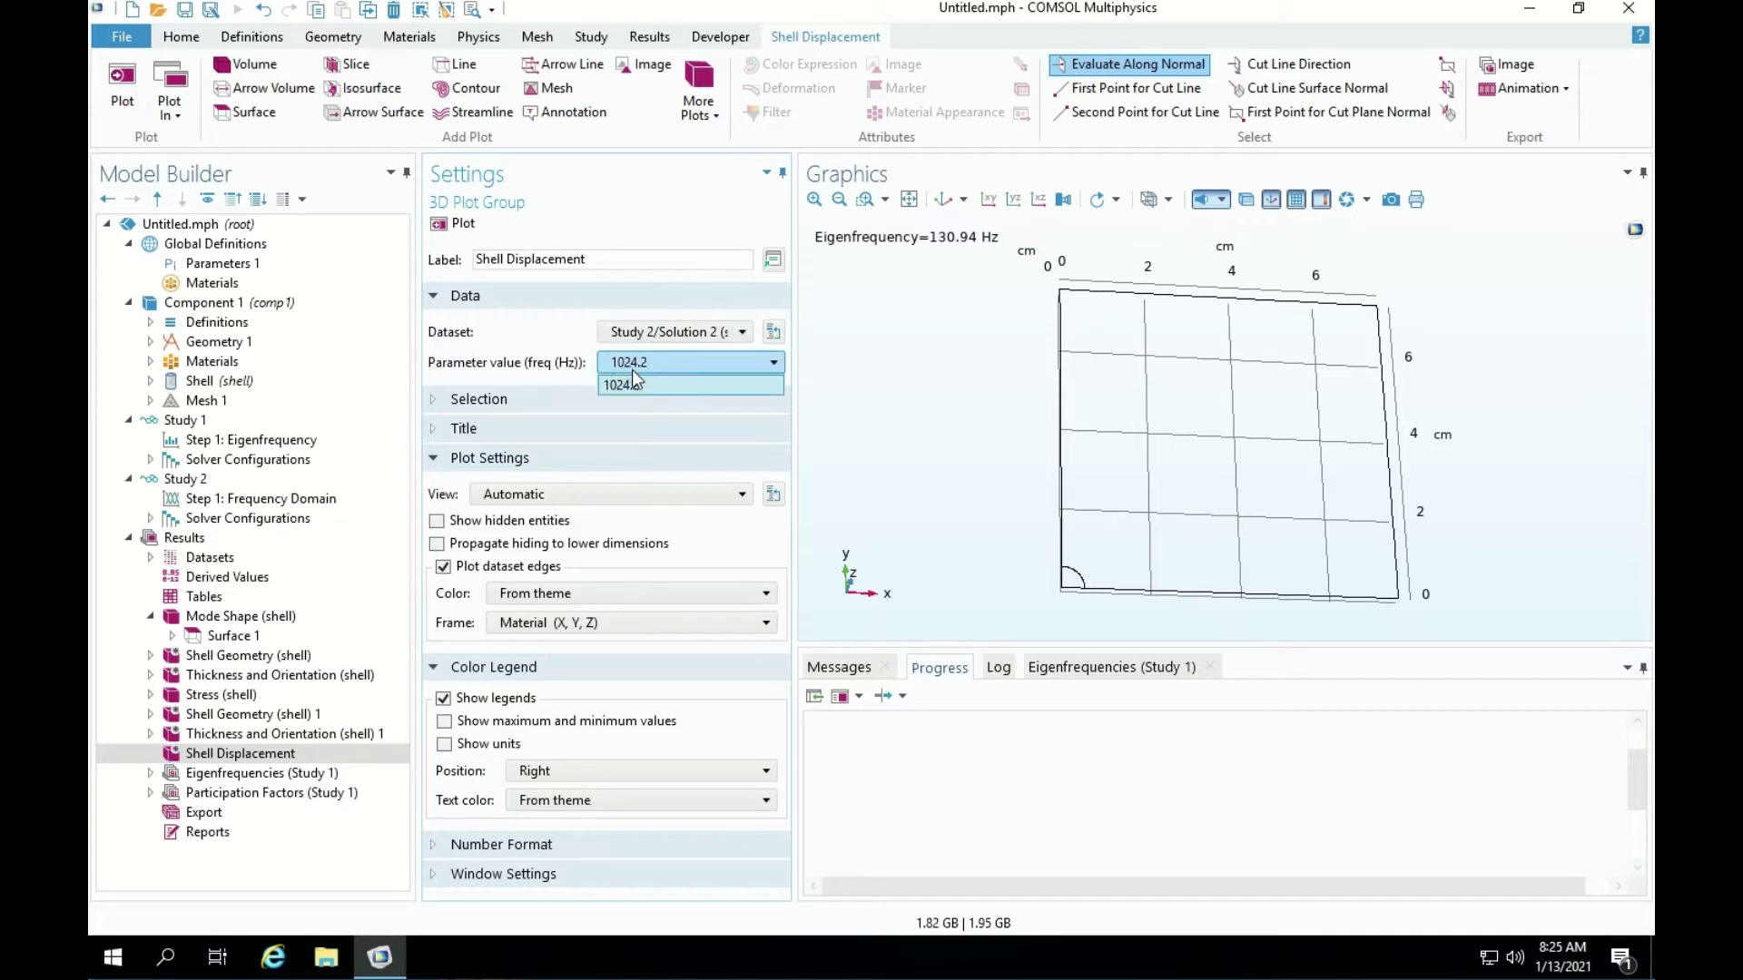
click(613, 383)
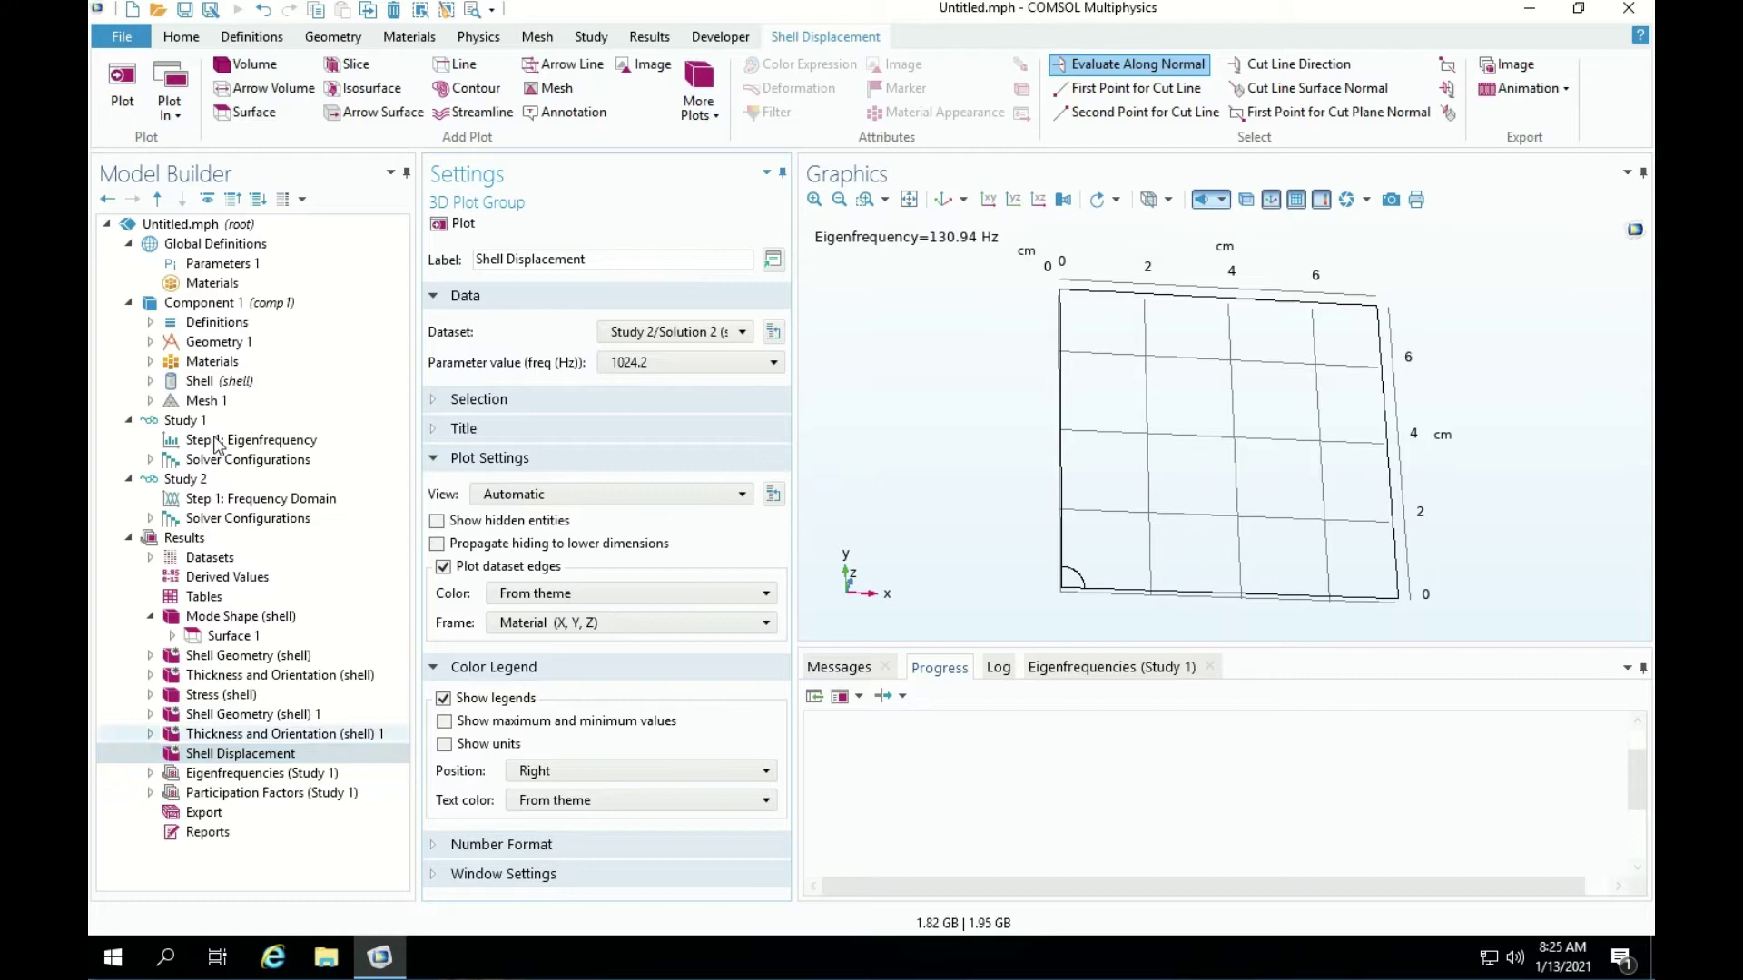
Add a displacement-magnitude surface, plot it, and switch the dataset to Shell 2.
click(243, 112)
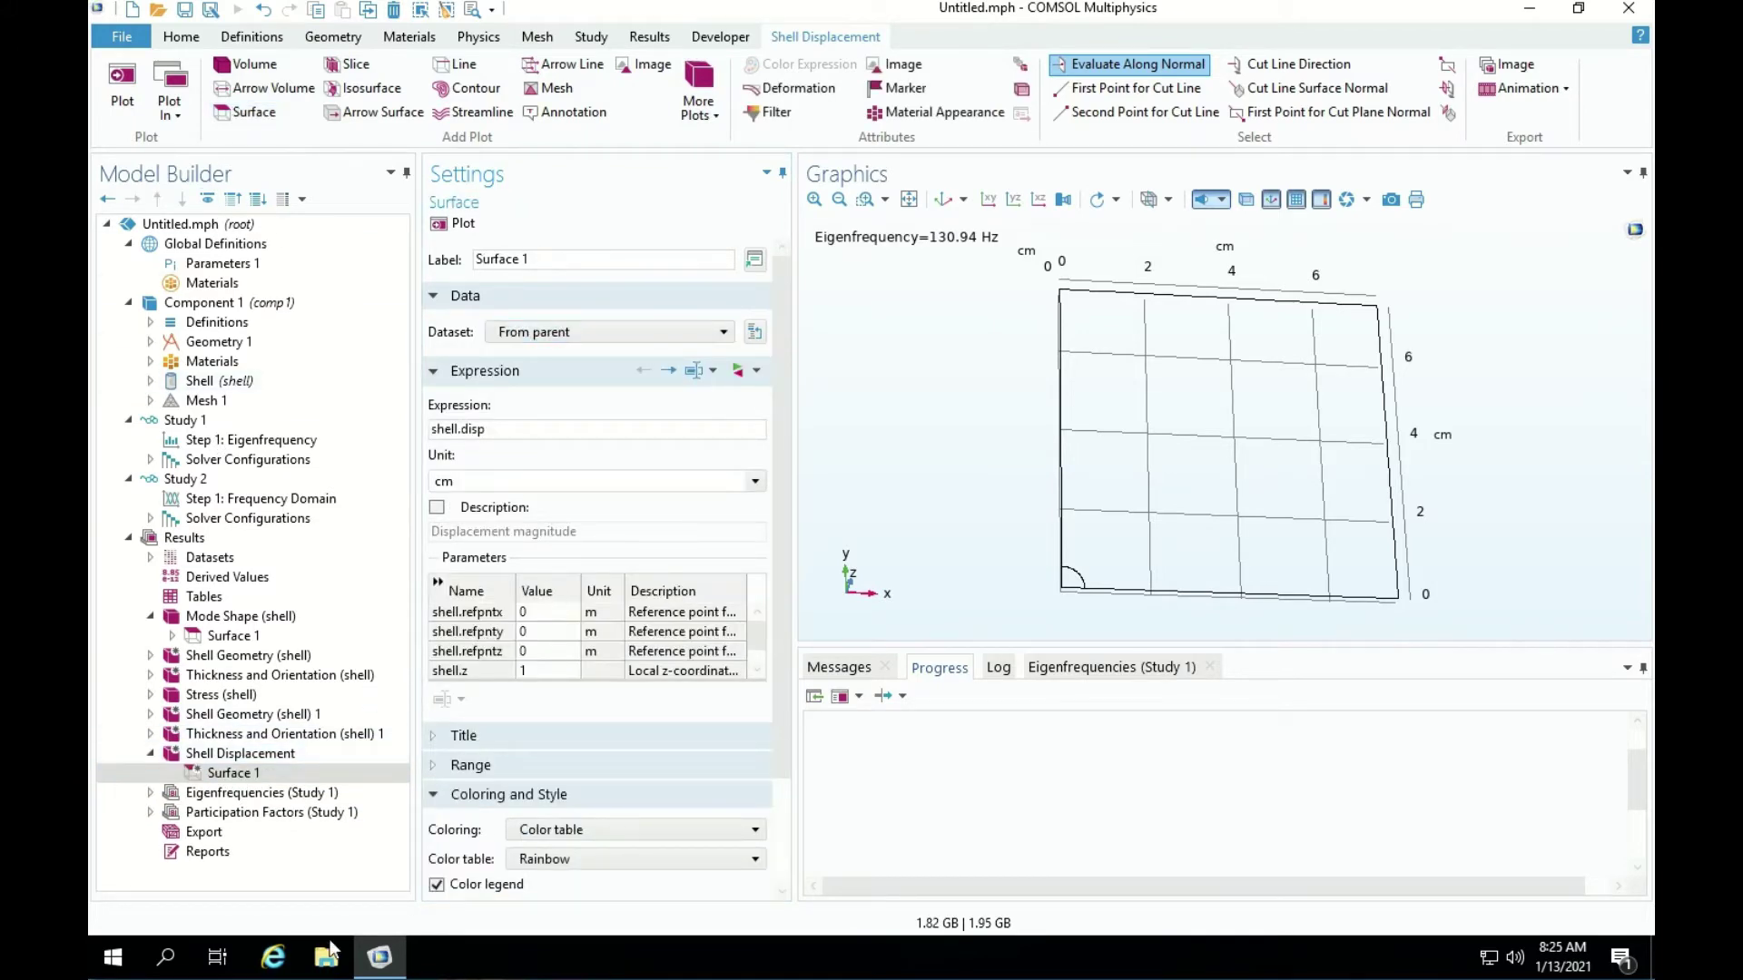
click(227, 756)
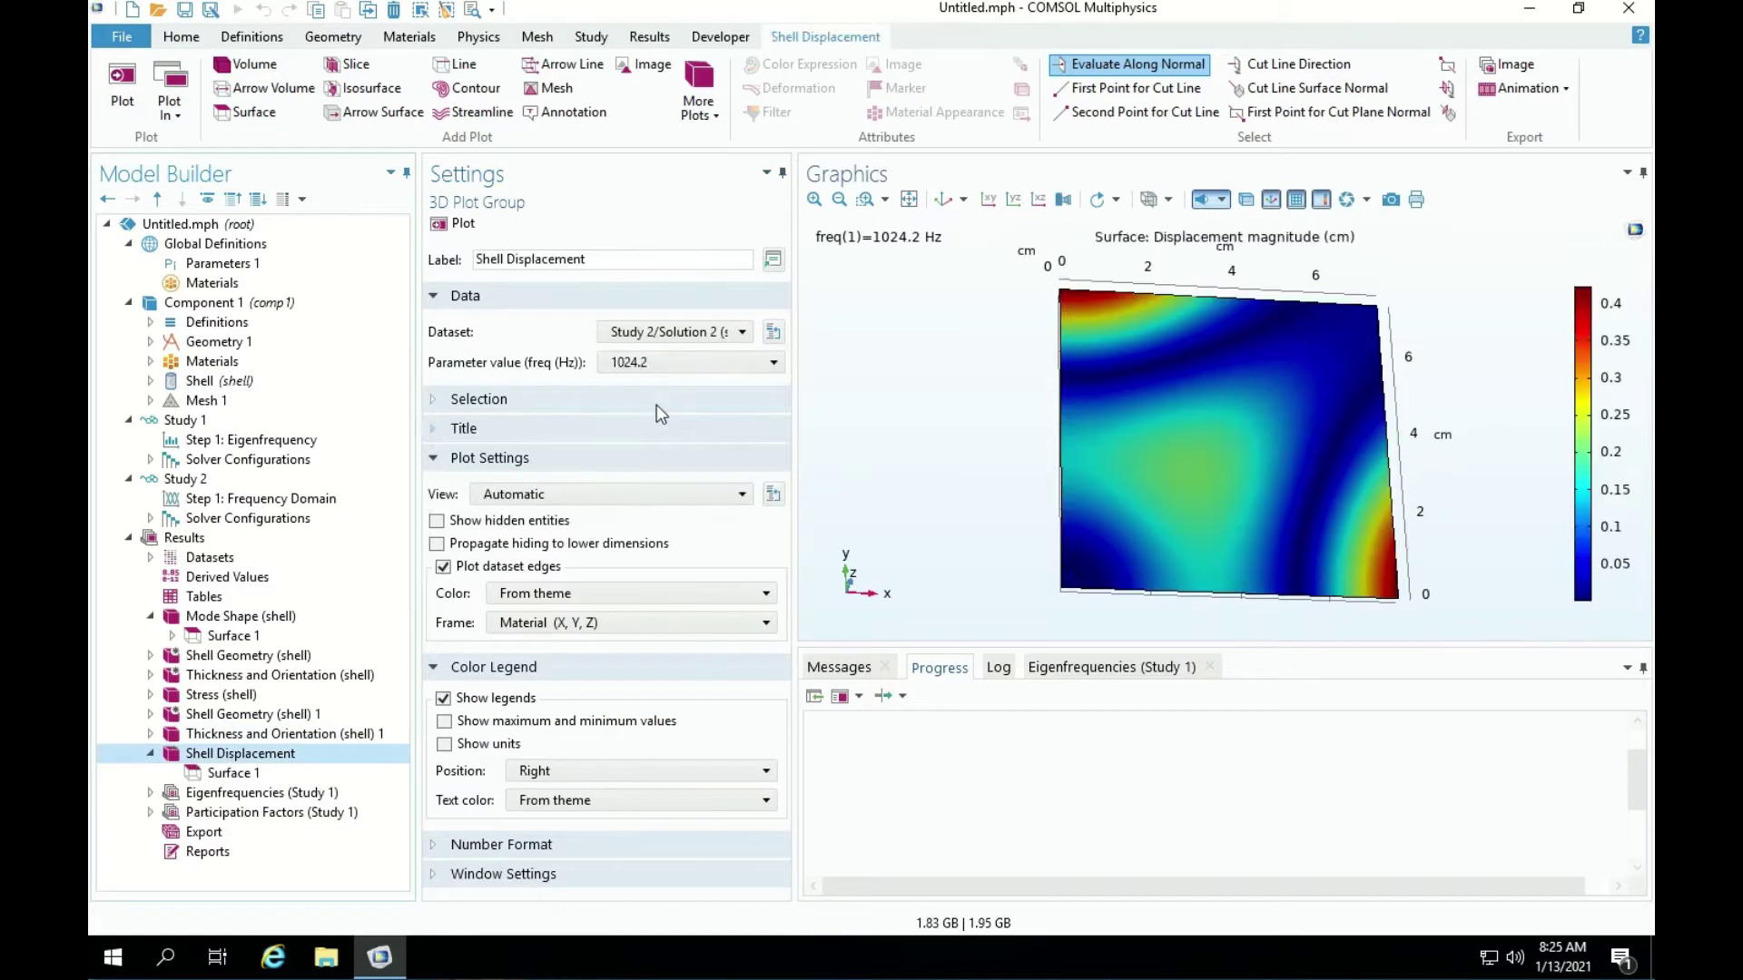
click(671, 335)
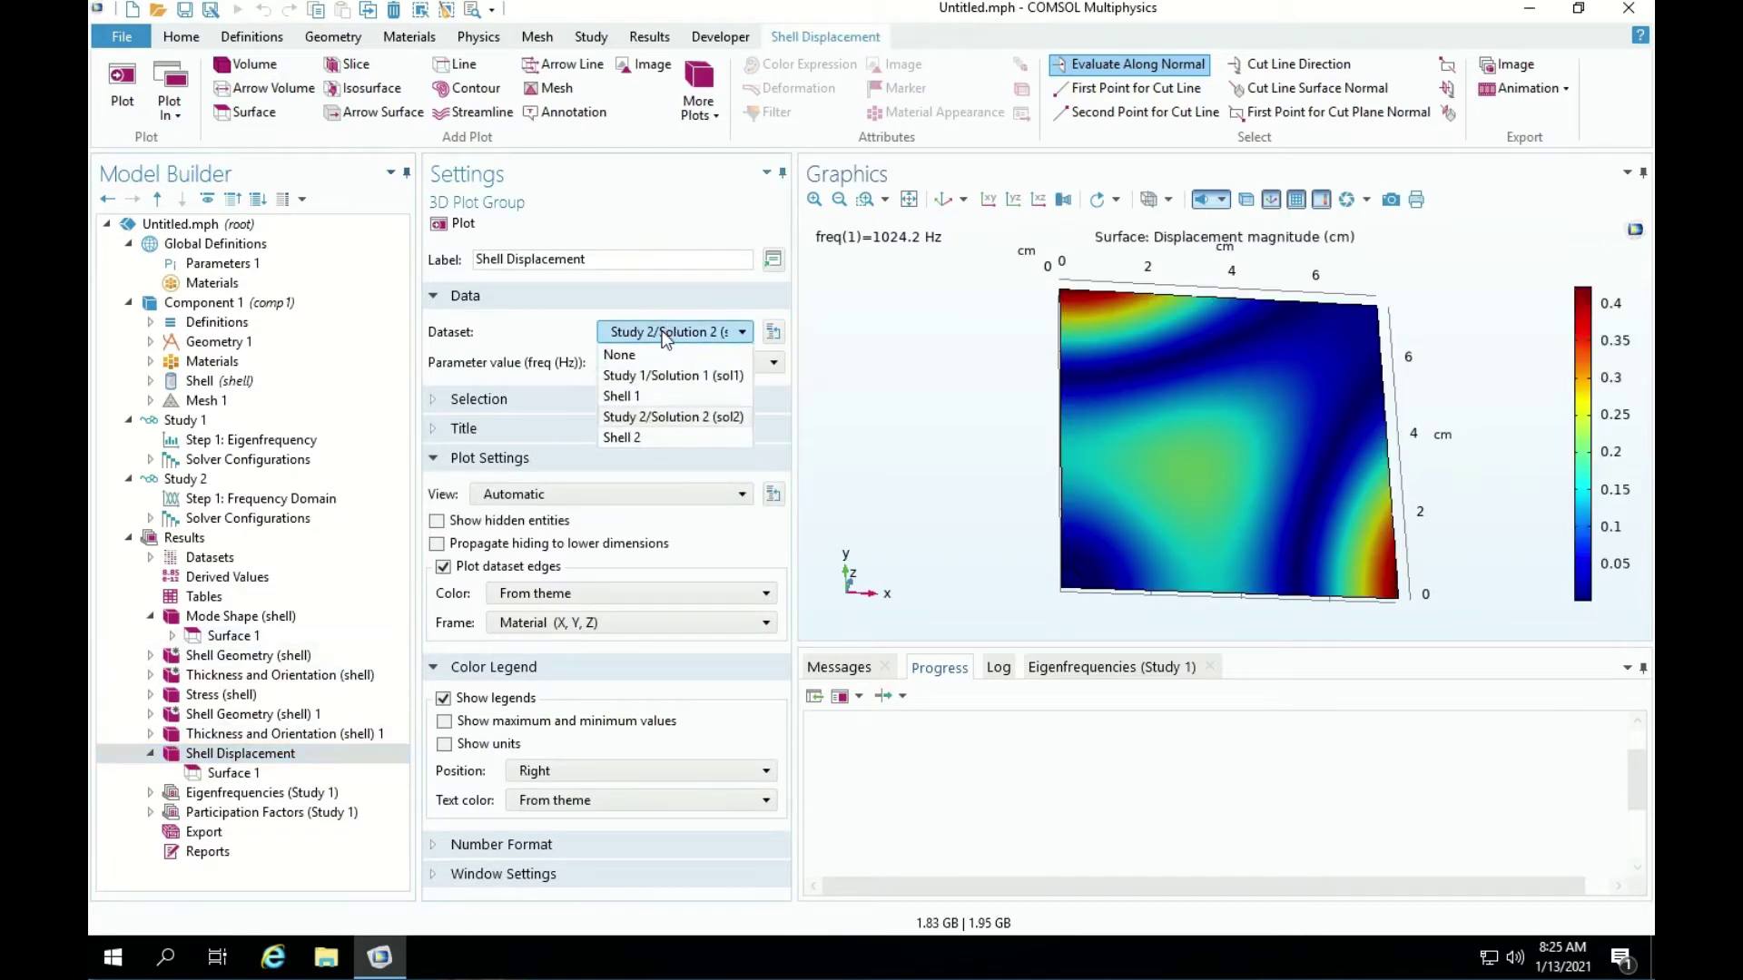
click(641, 438)
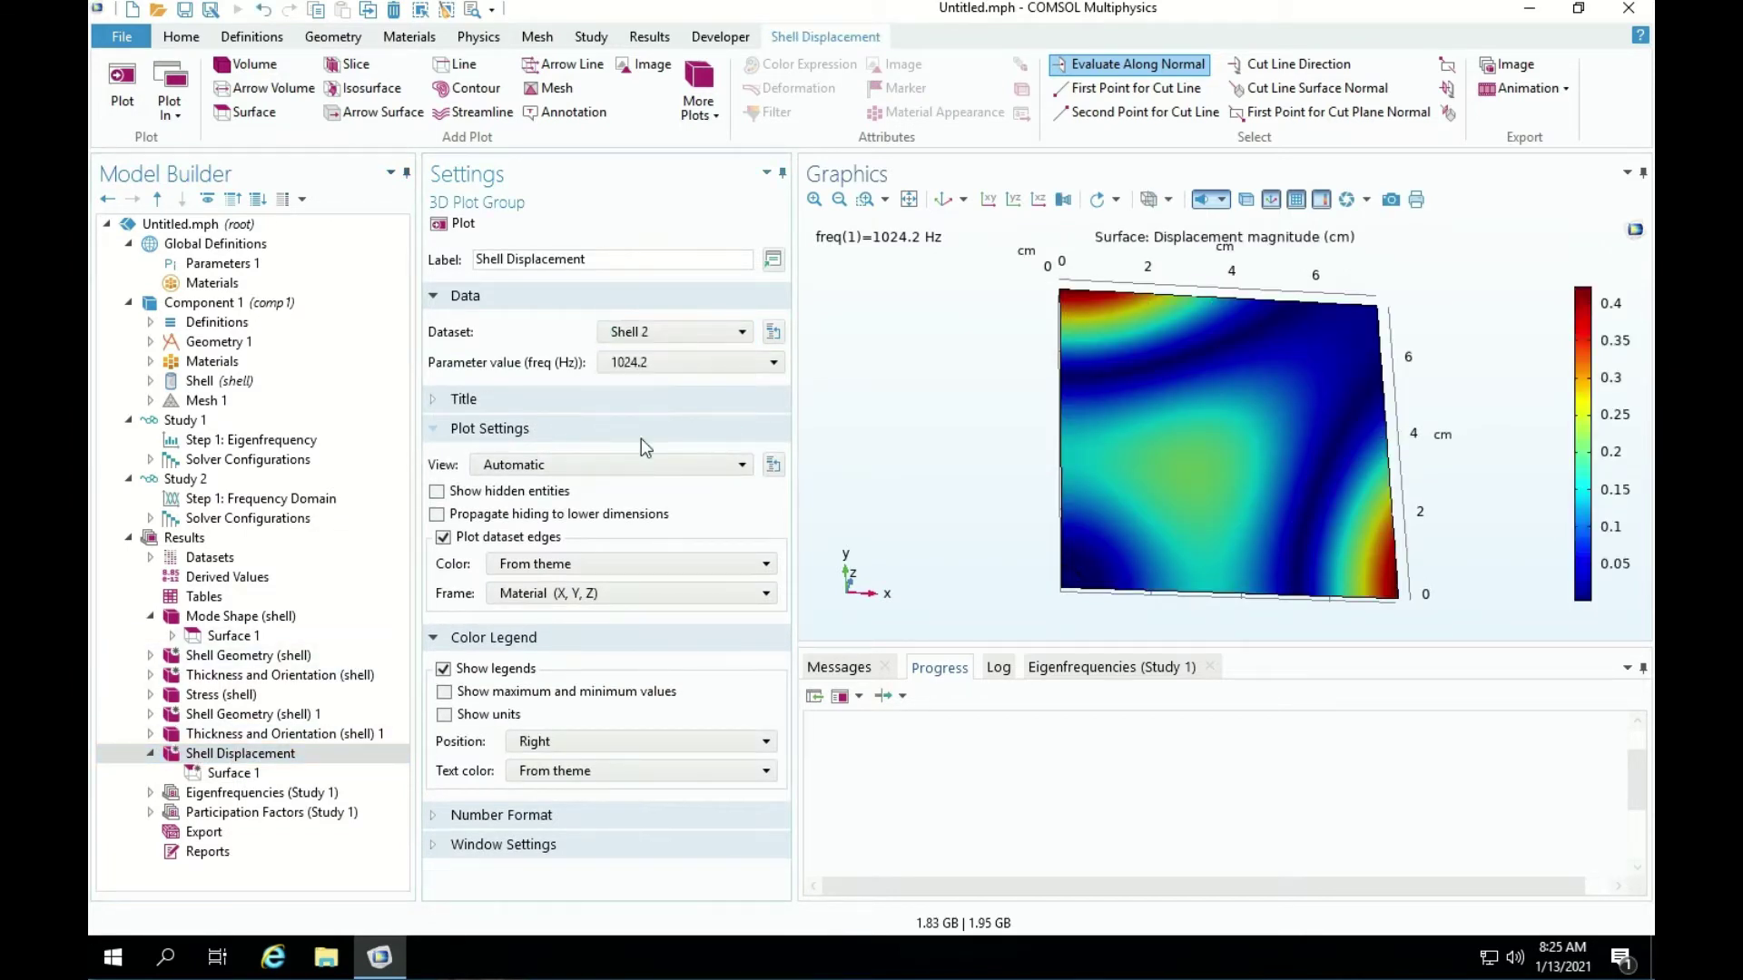
Compare against the von Mises stress plot, then return to the displacement plot and orbit slightly.
click(240, 695)
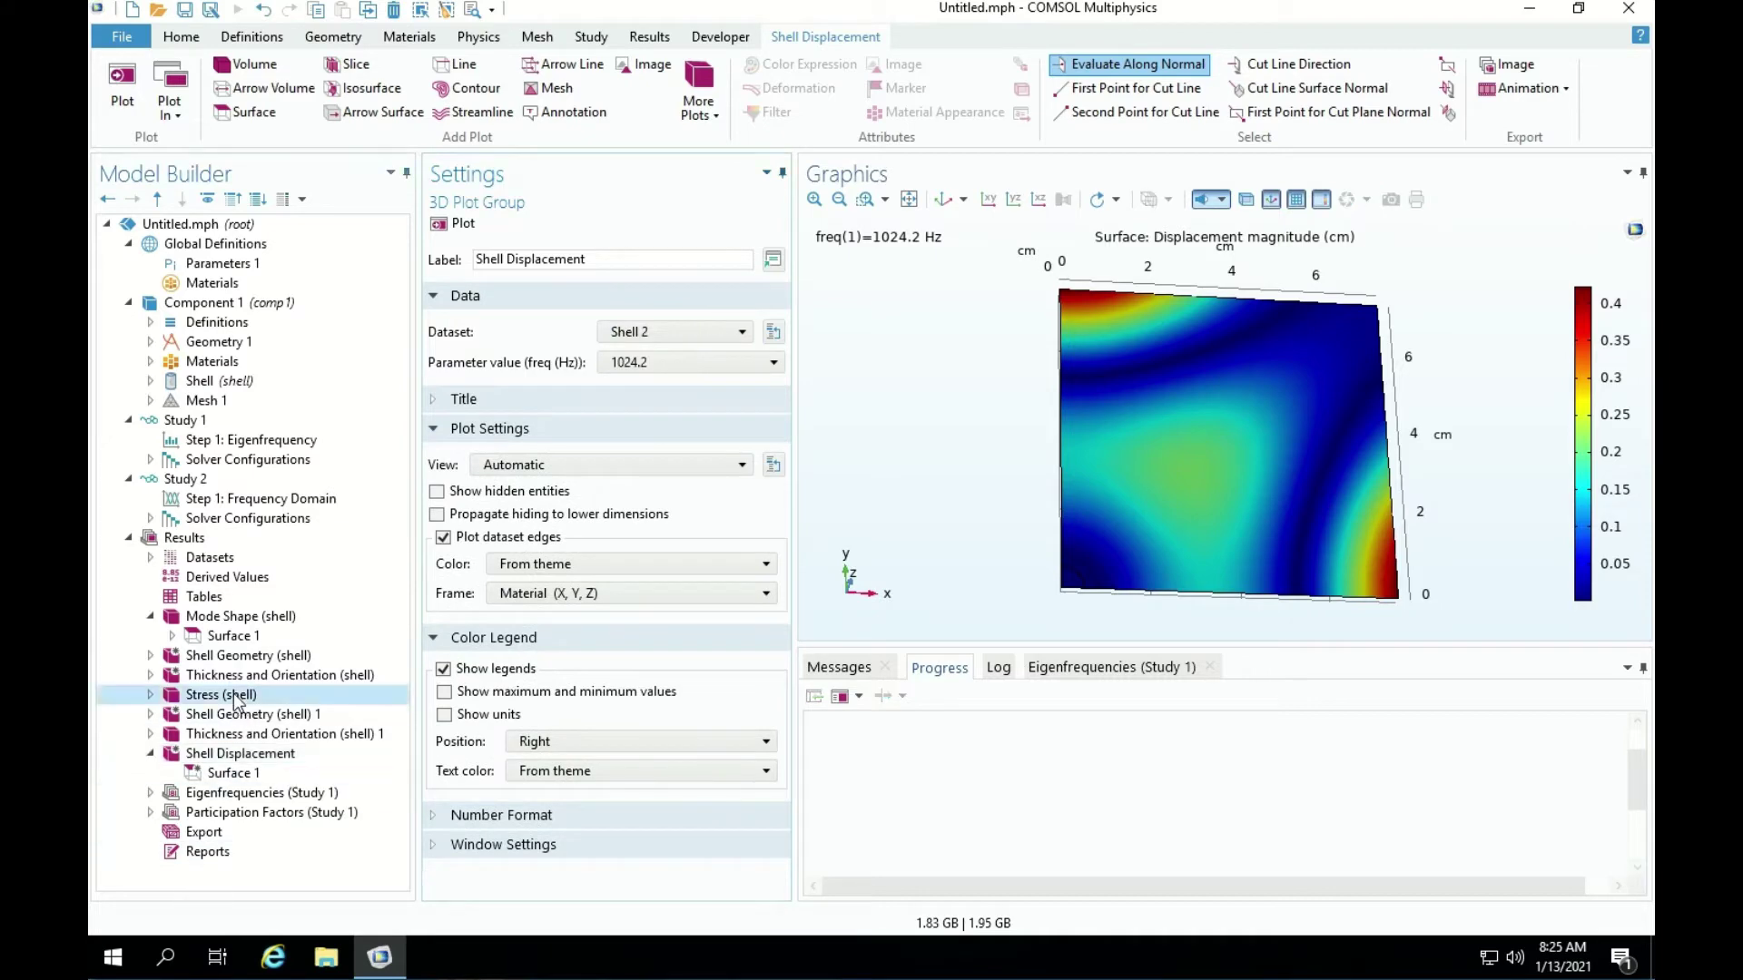
click(240, 752)
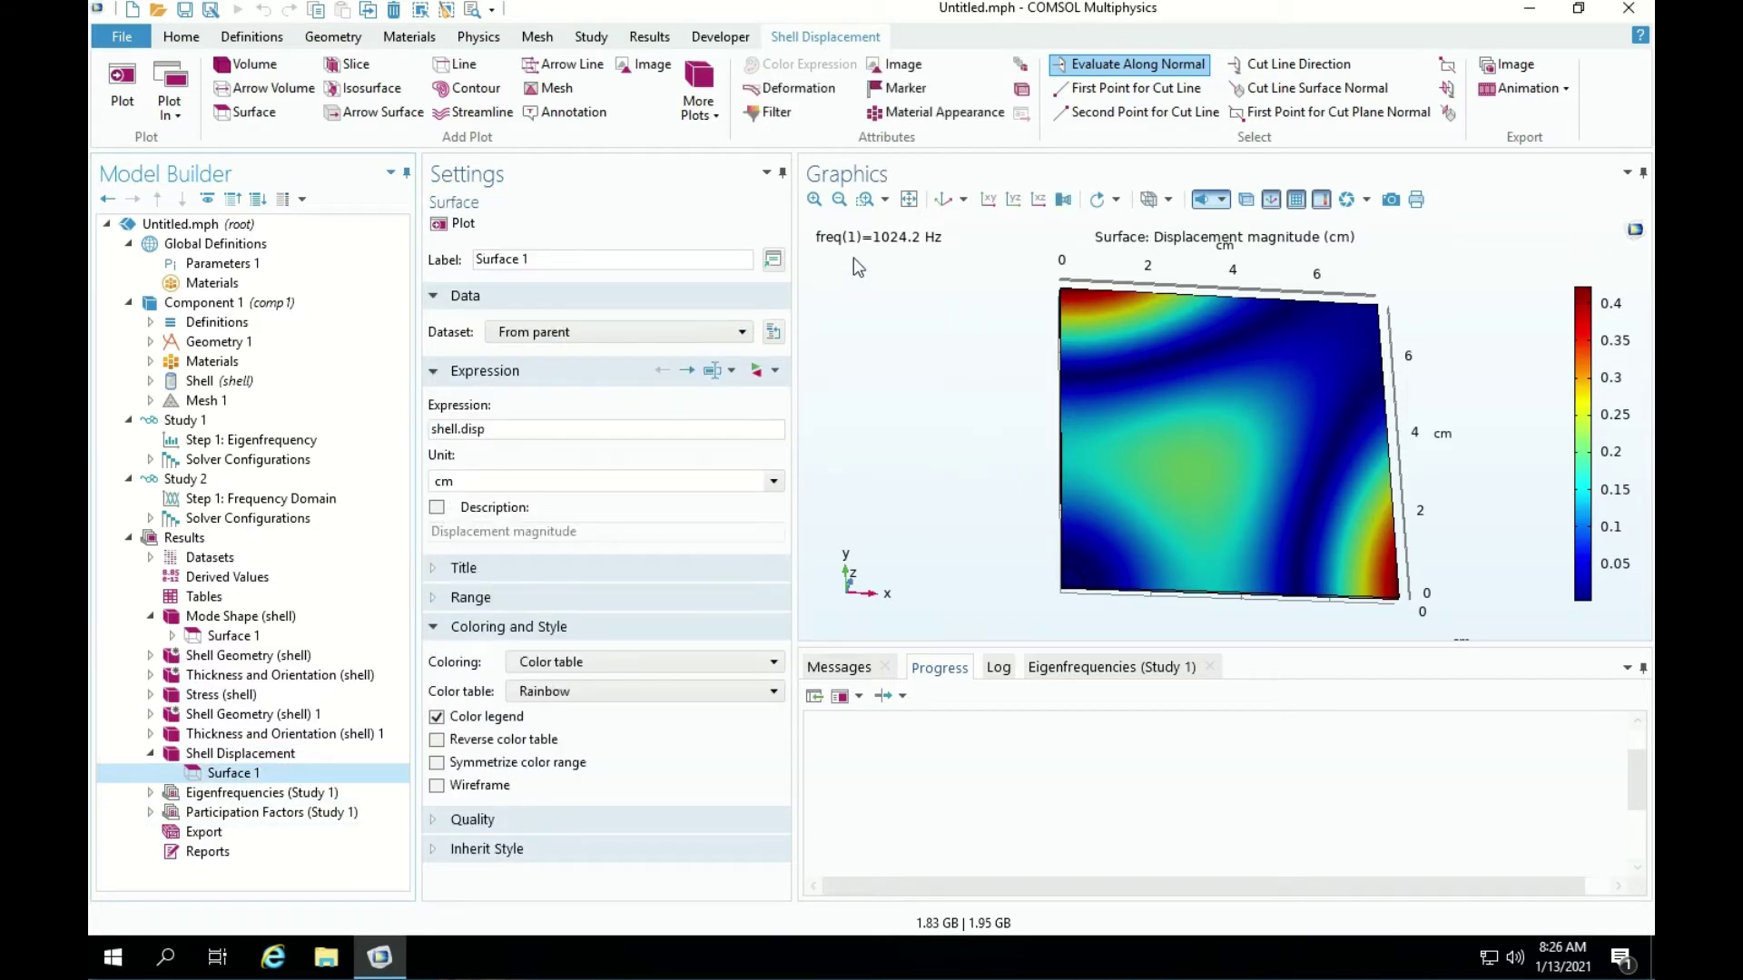
drag(1027, 517, 1019, 495)
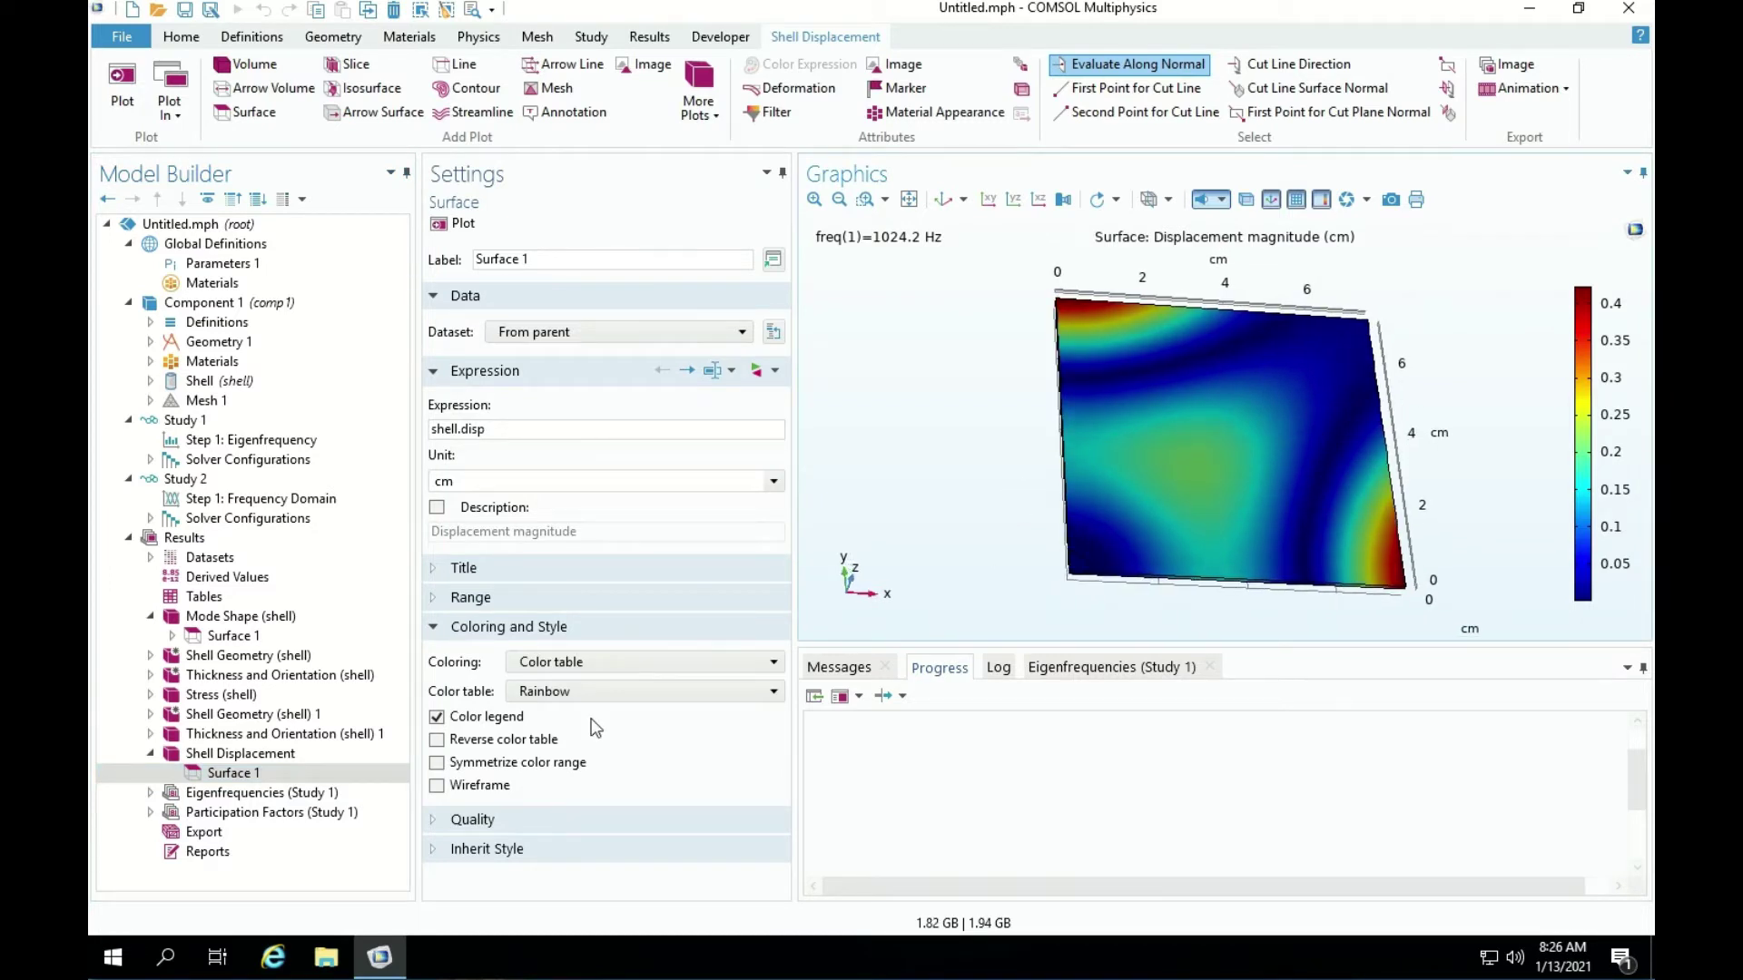
Replot Shell Displacement without dataset edges, view the plate from above, then select Mode Shape (shell).
click(217, 756)
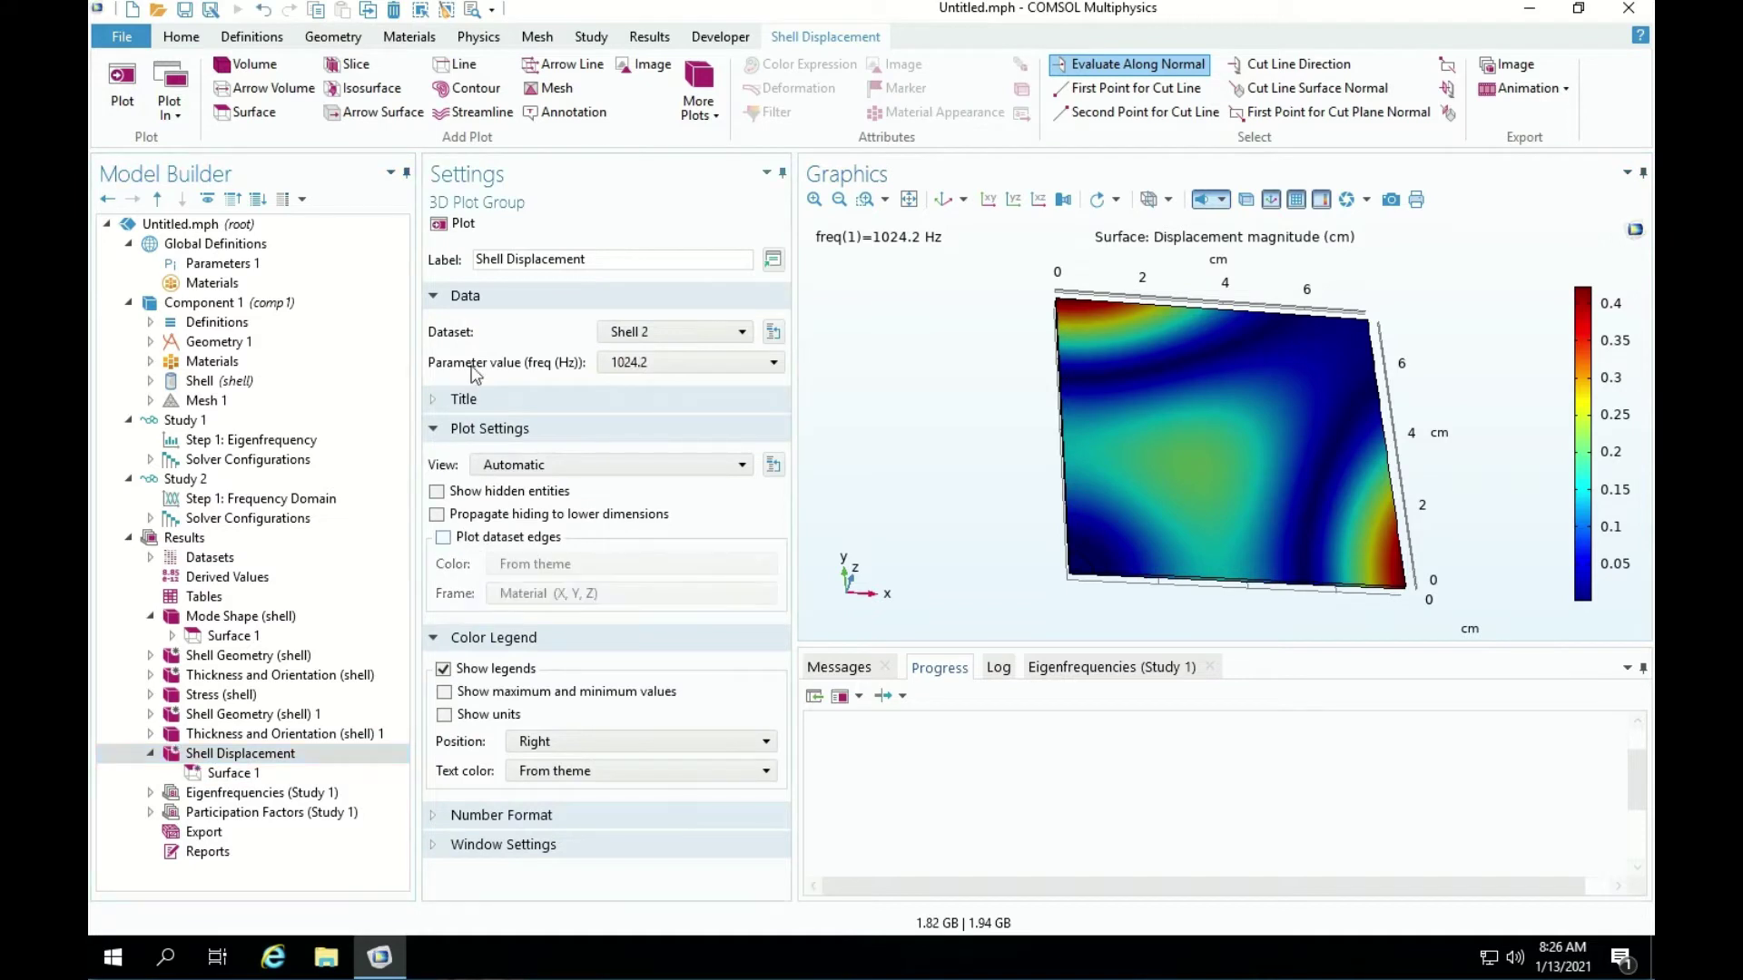
click(454, 224)
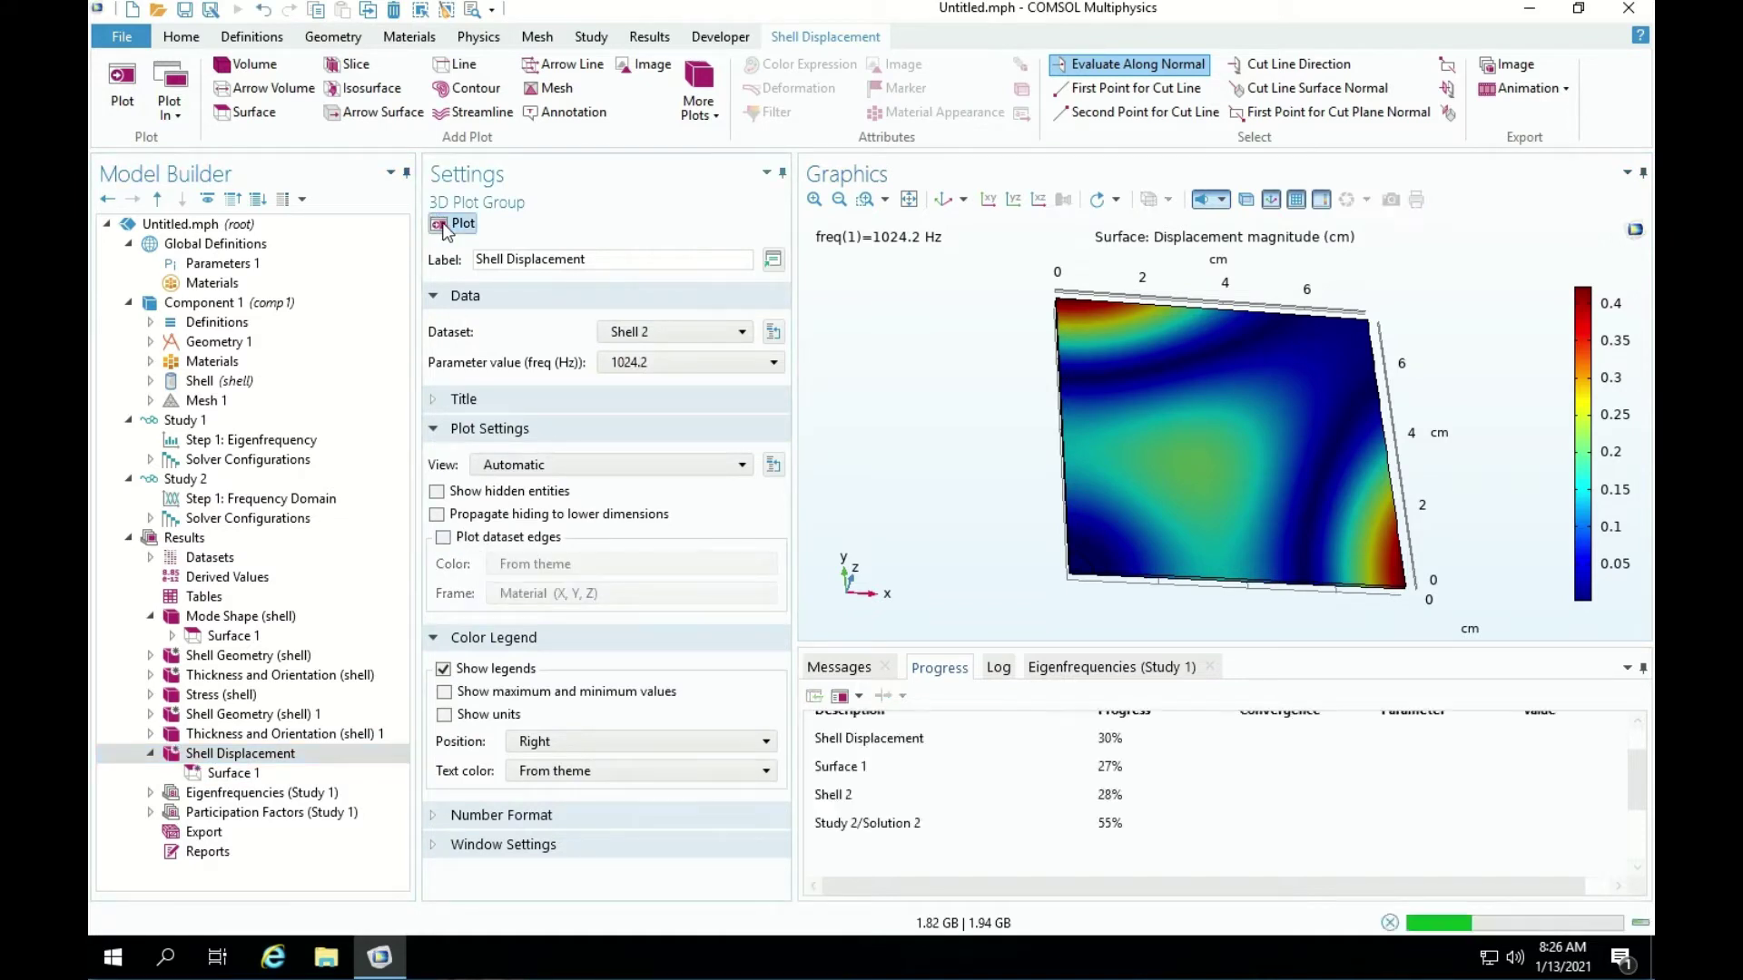
click(942, 202)
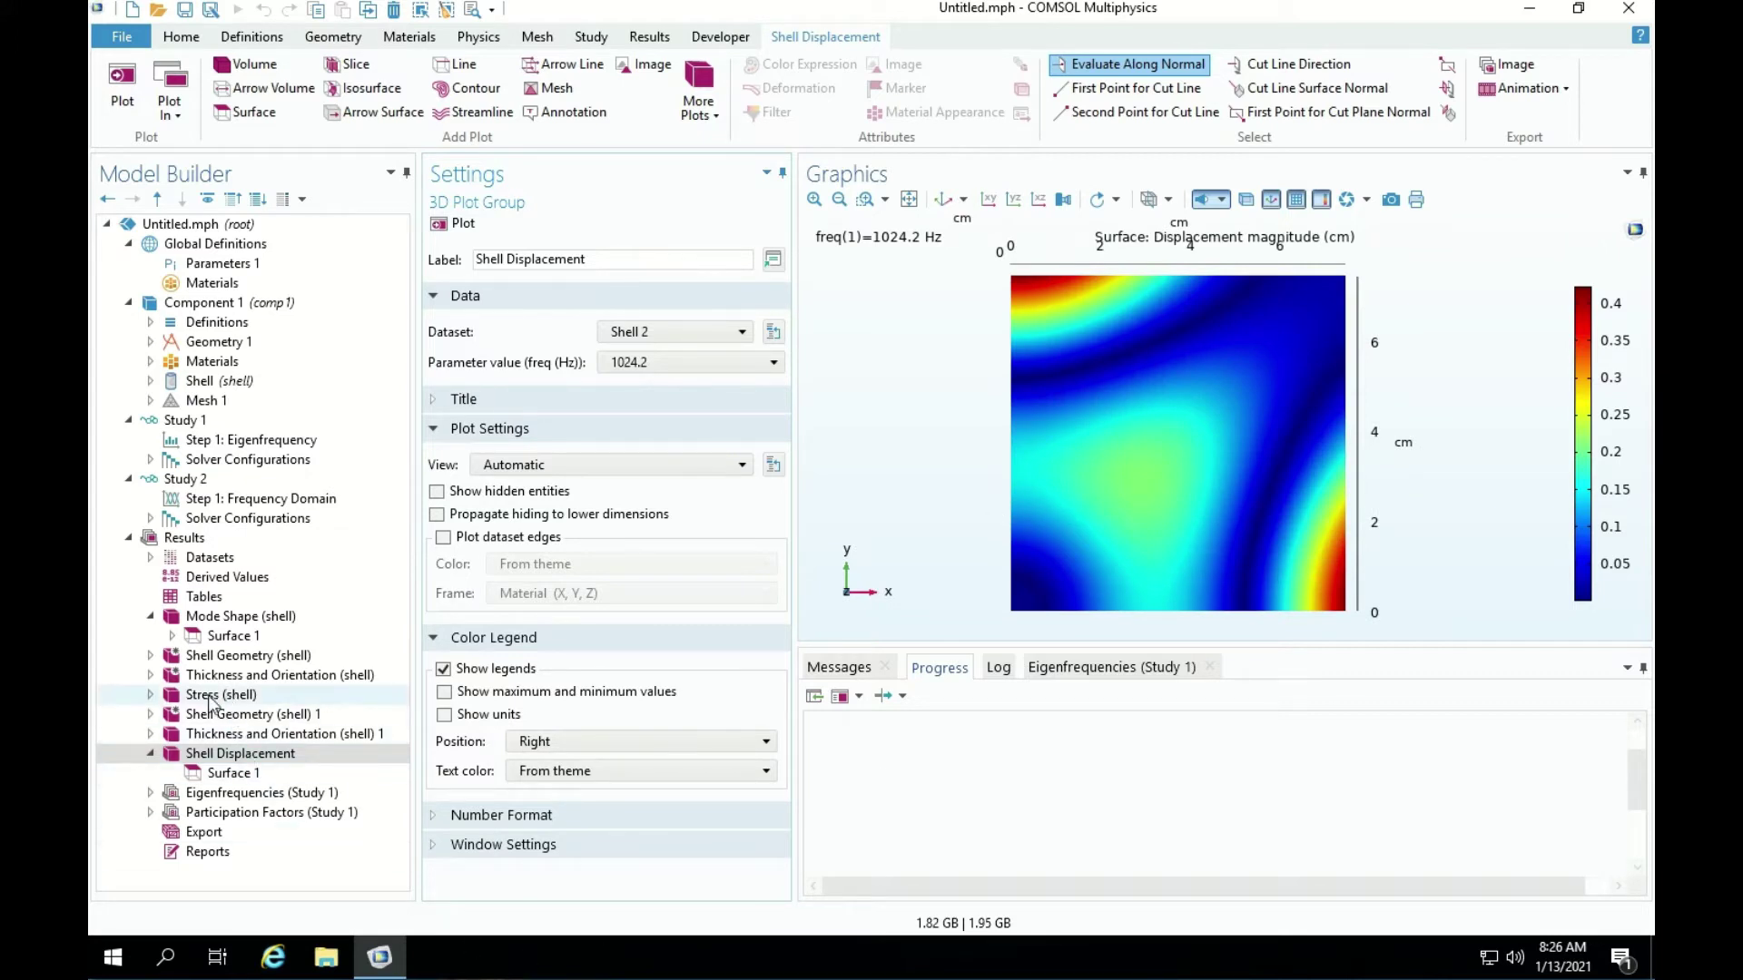
click(210, 618)
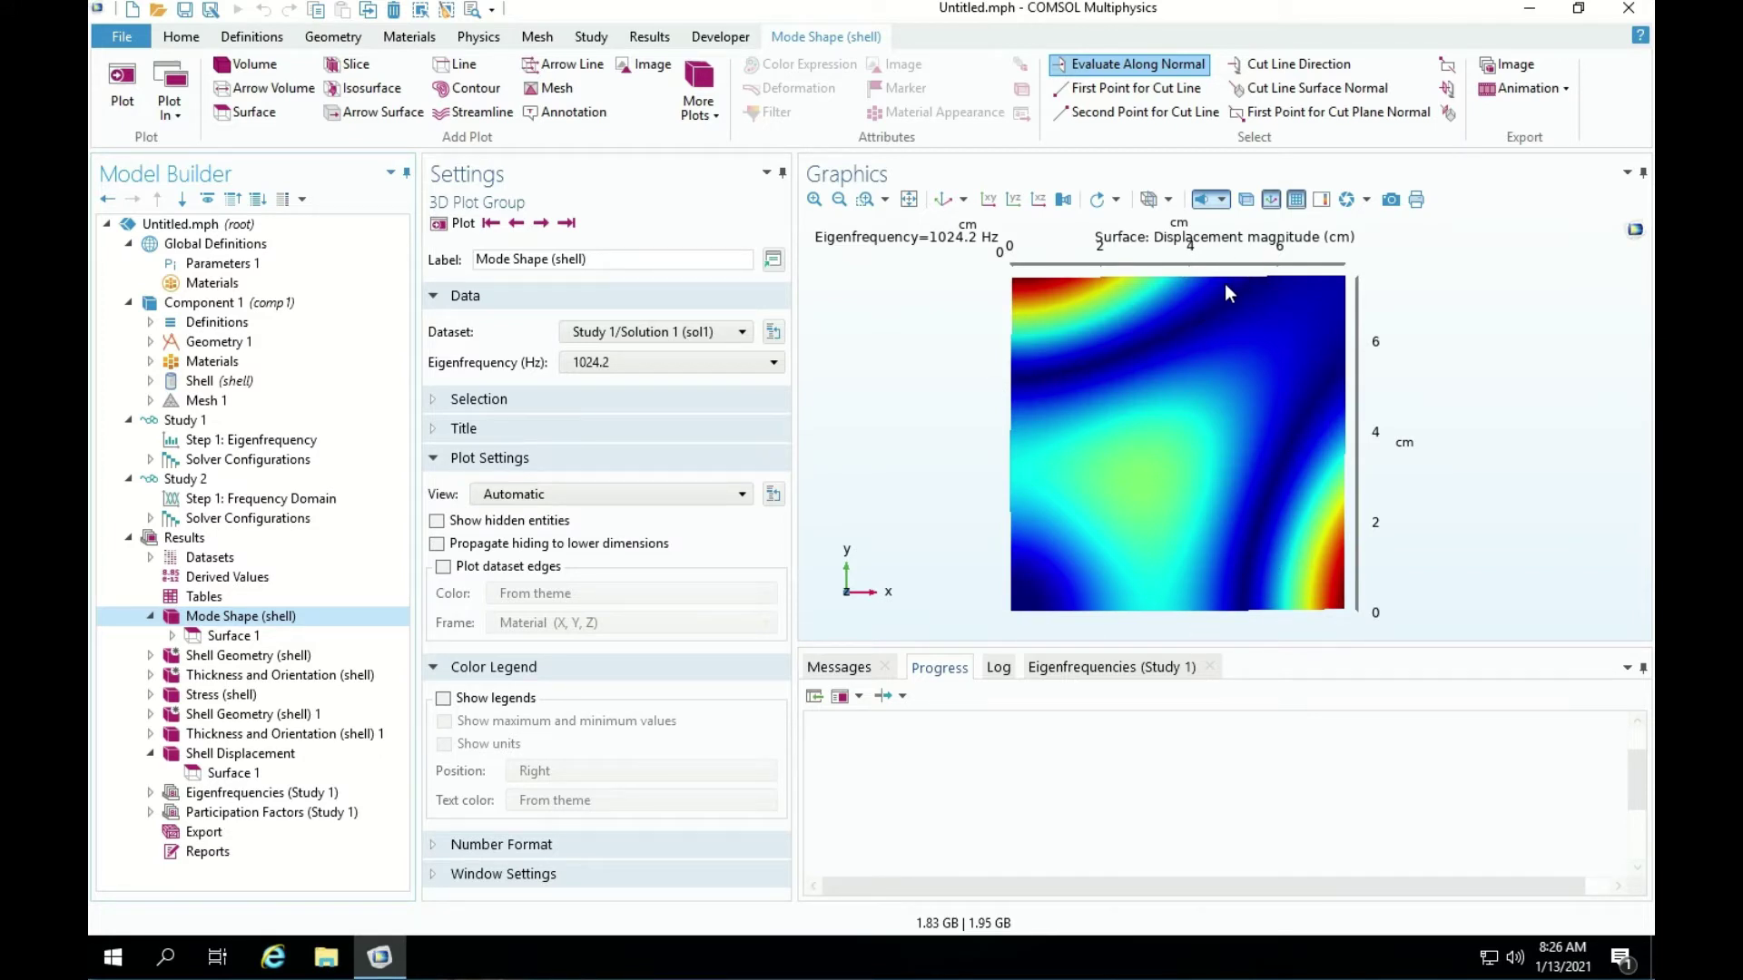
Select the Shell Displacement plot and expand the Shell (shell) node in the Model Builder.
click(245, 753)
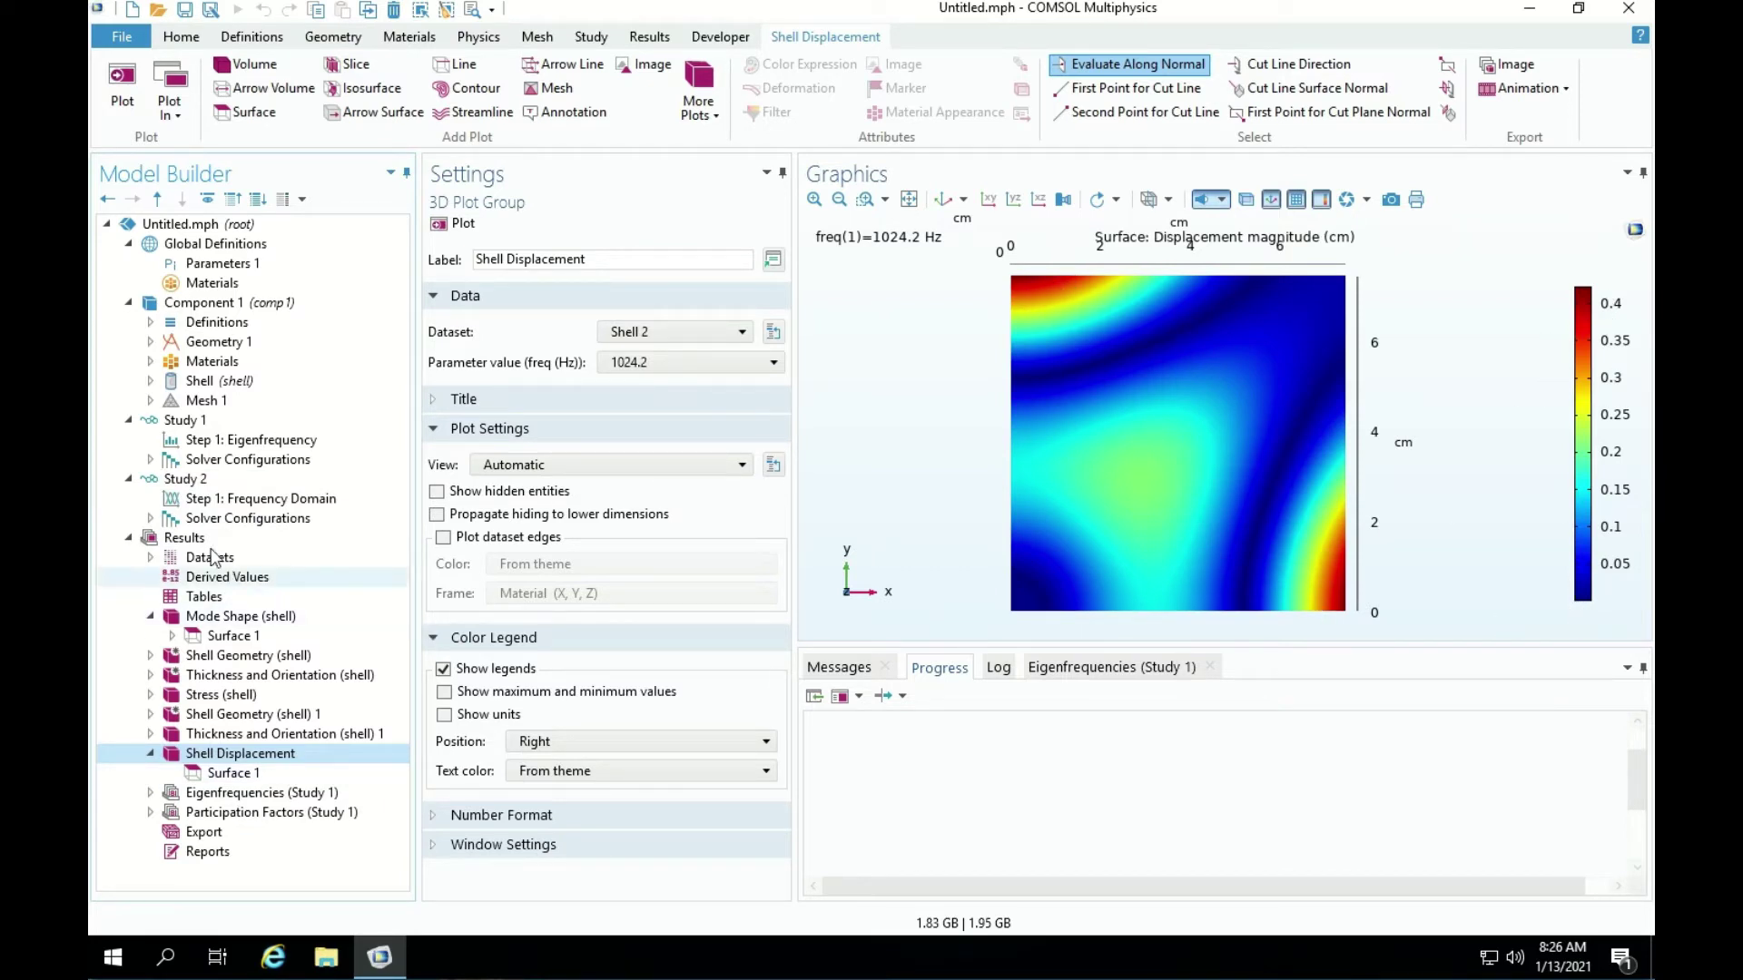
click(150, 383)
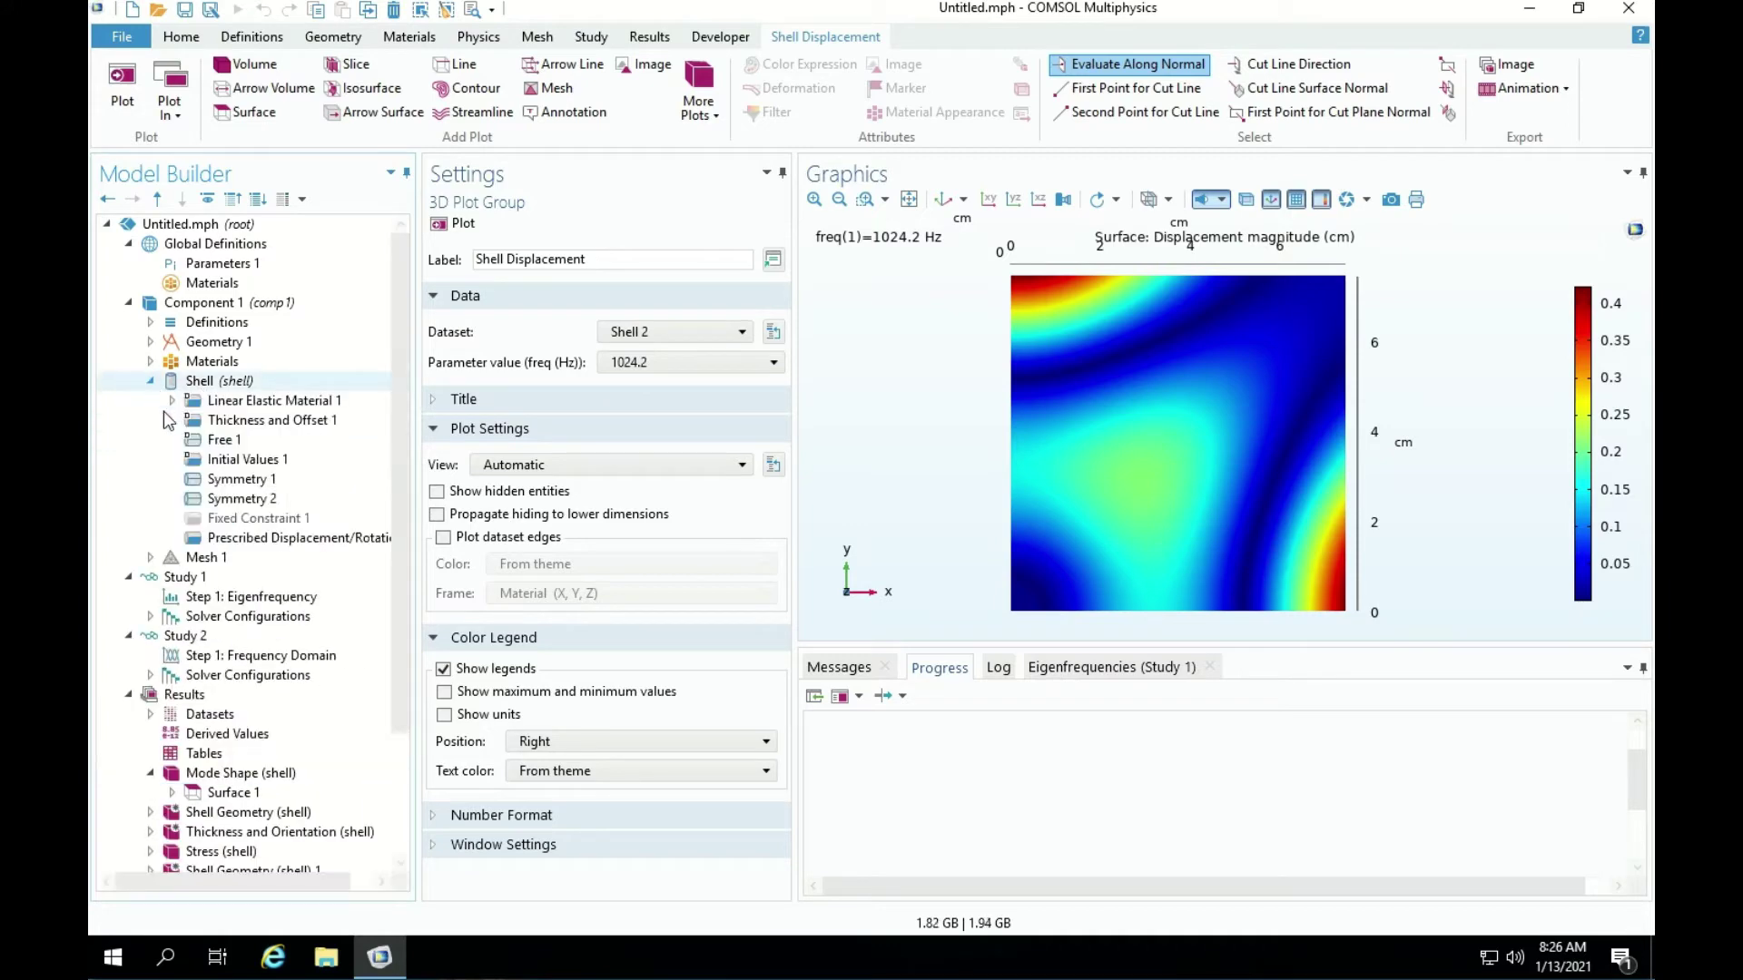
Check the 100 µm u0z in Prescribed Displacement/Rotation 1, then open Study 2's Frequency Domain step.
click(287, 538)
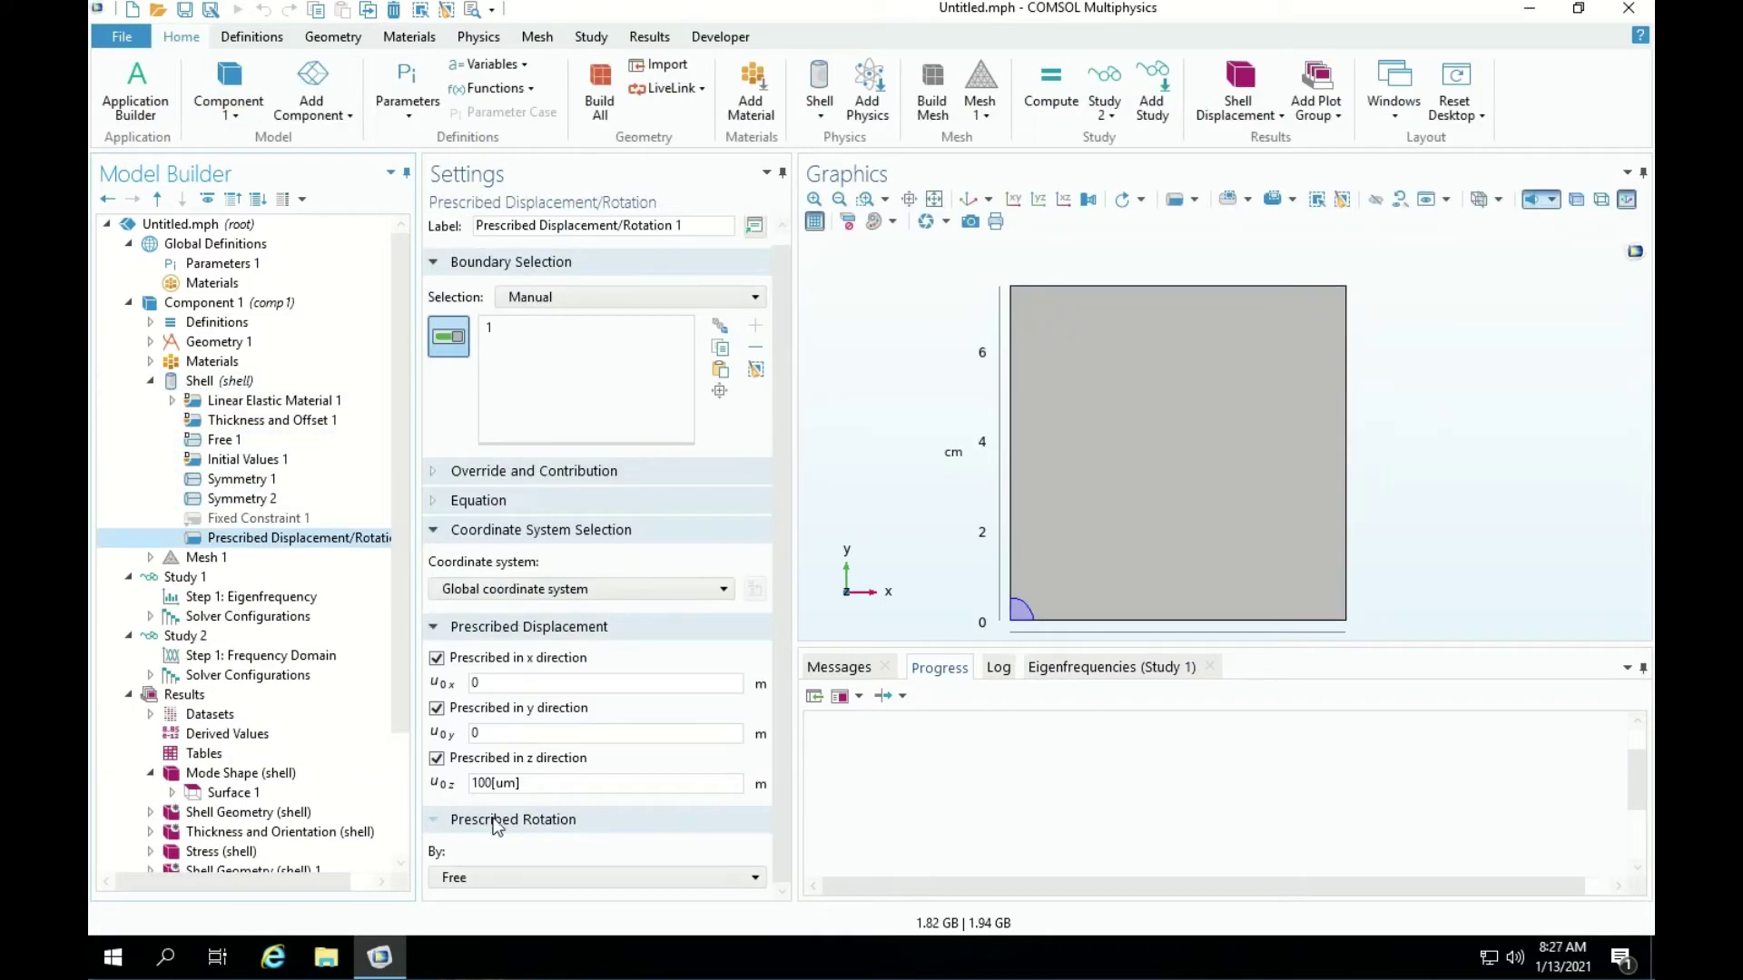
drag(526, 784, 444, 788)
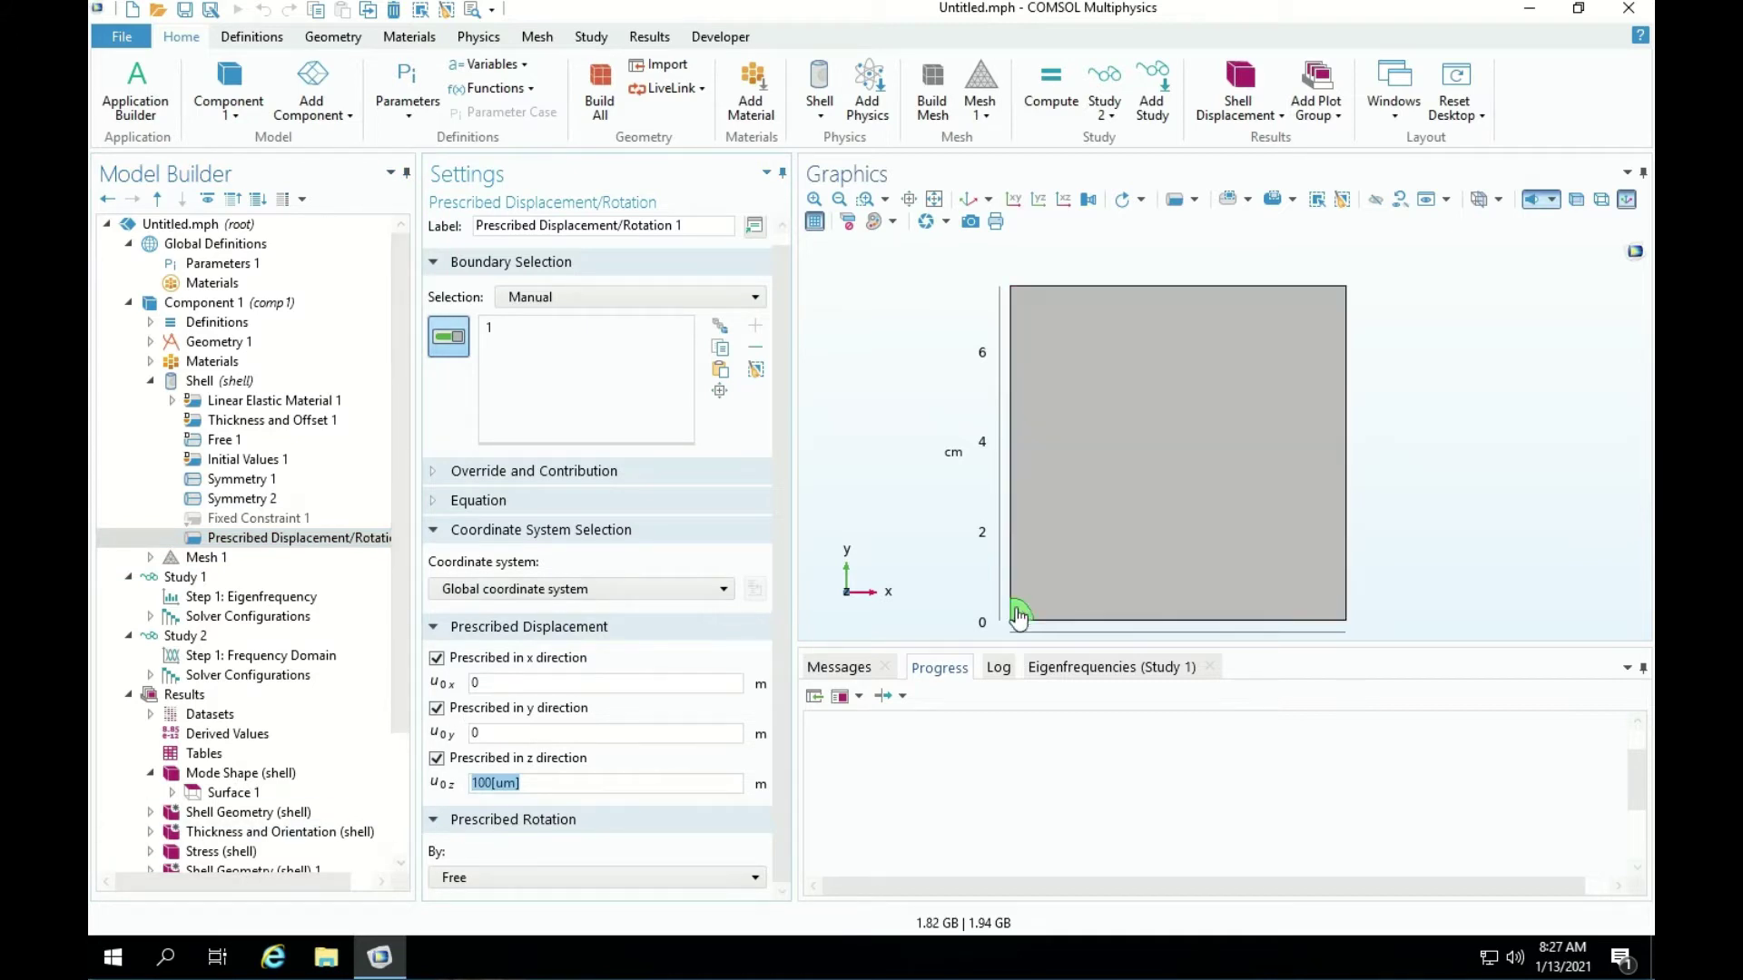
scroll(243, 525, down, 3)
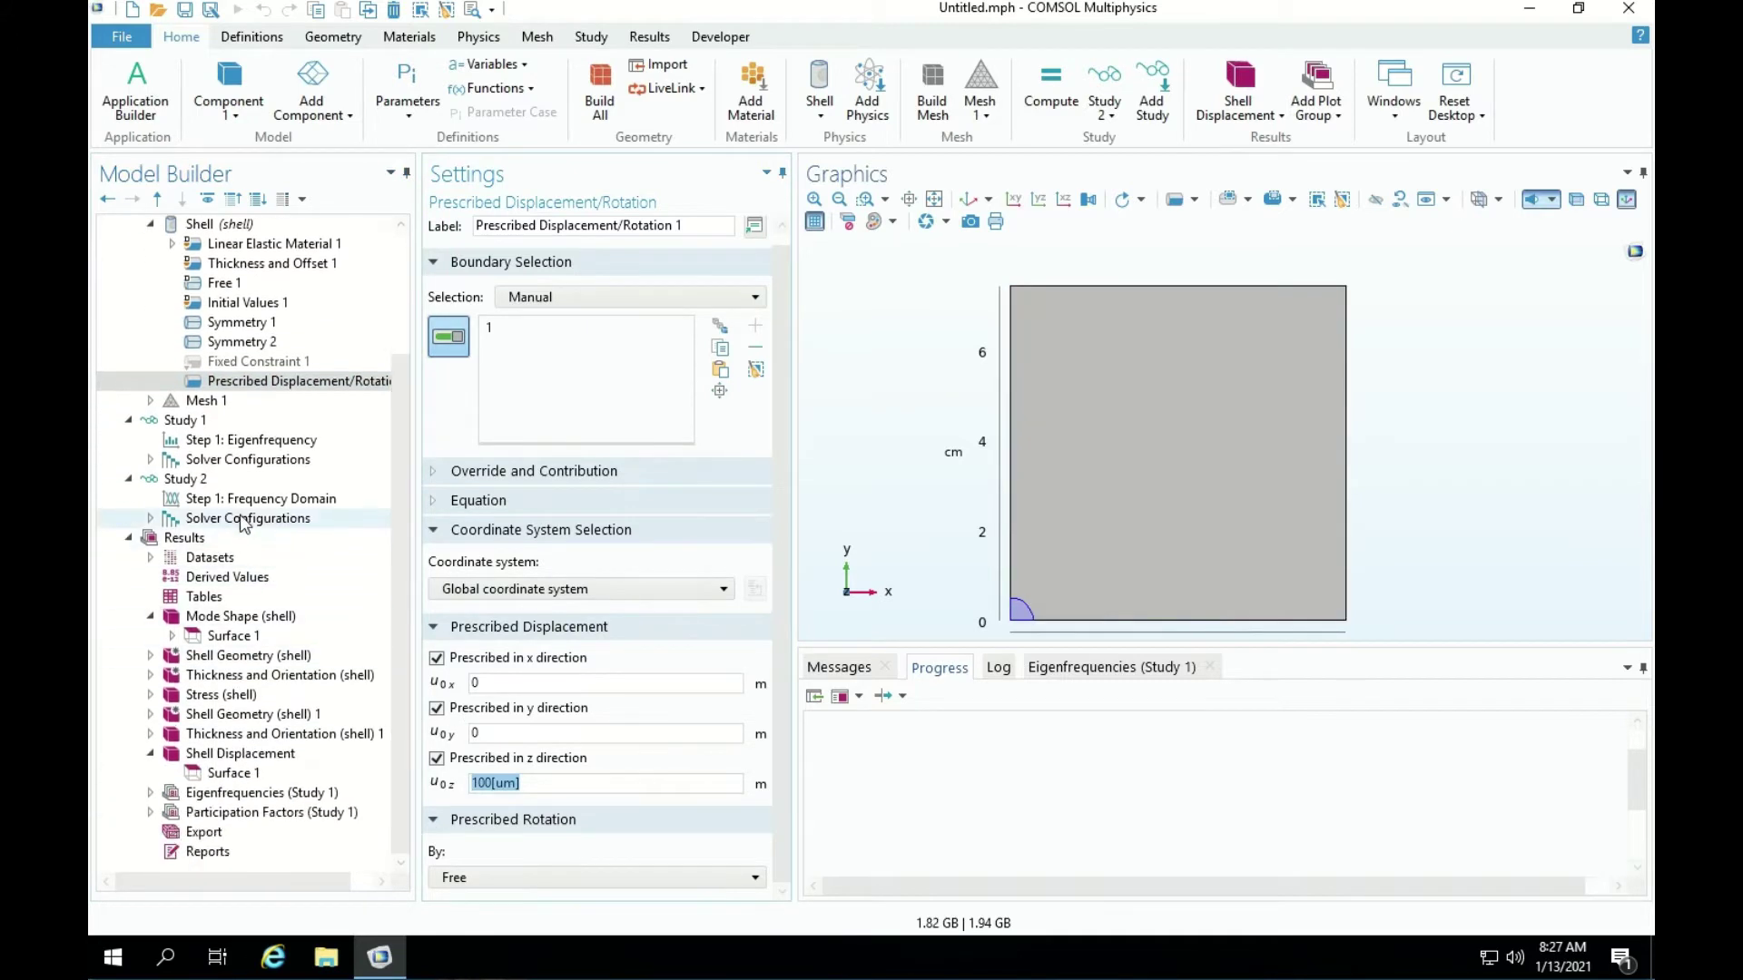
click(259, 498)
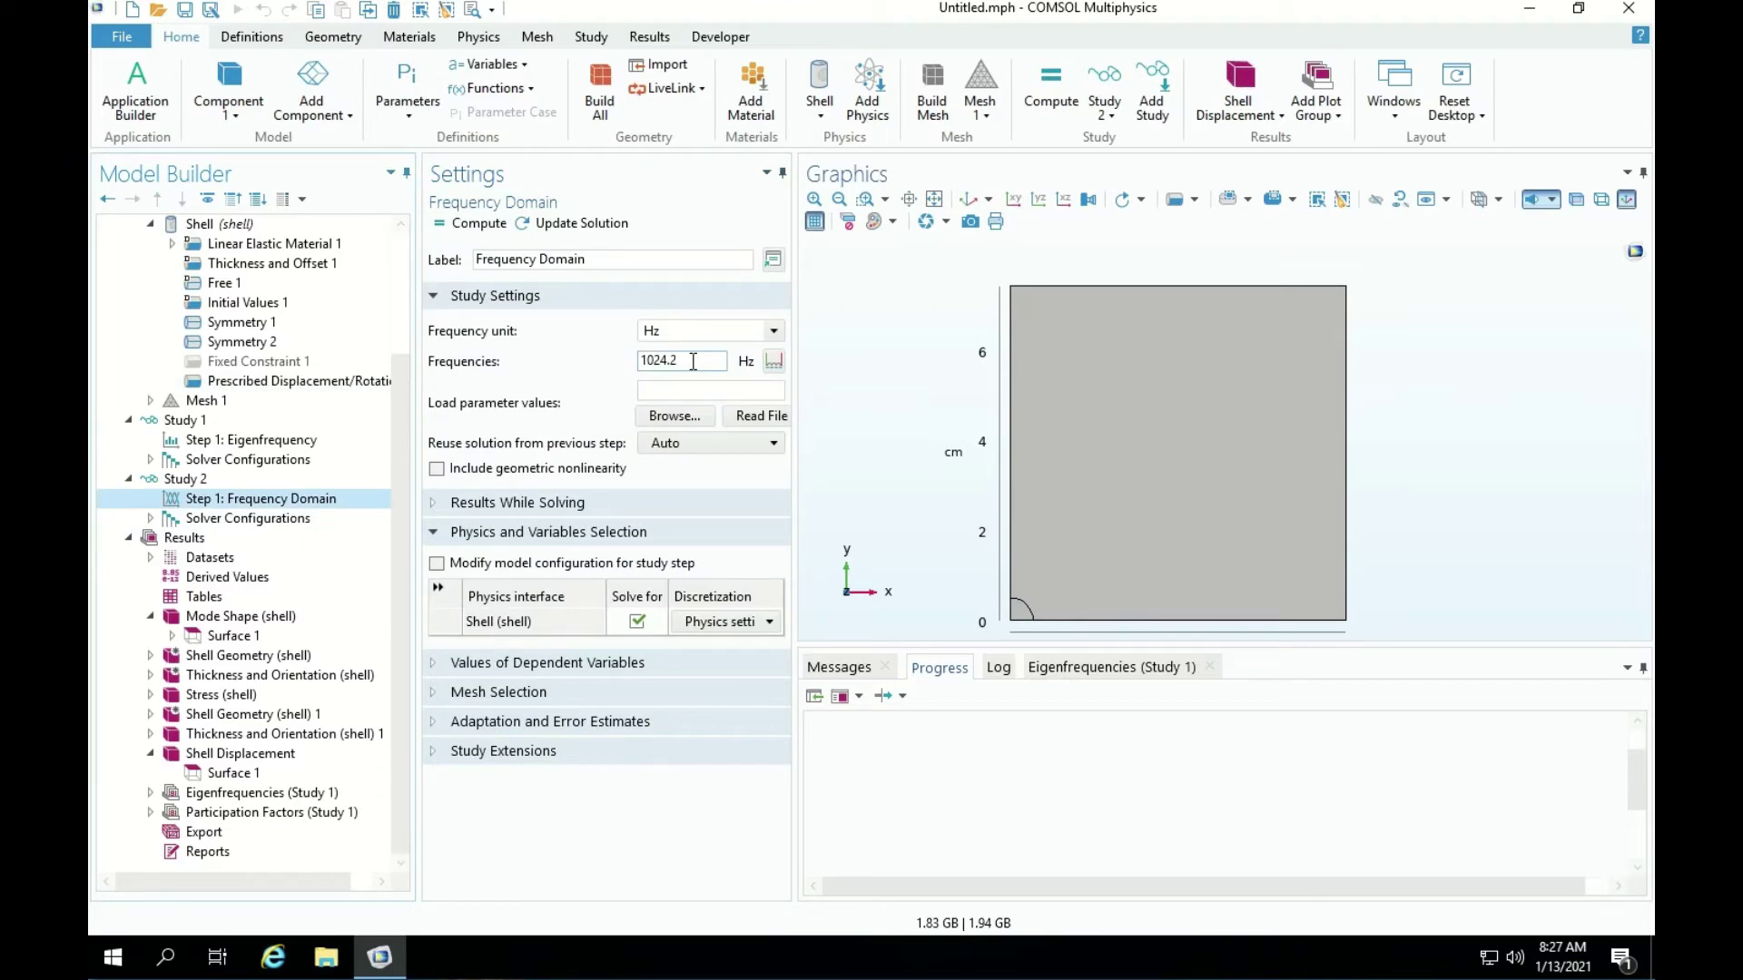
click(231, 757)
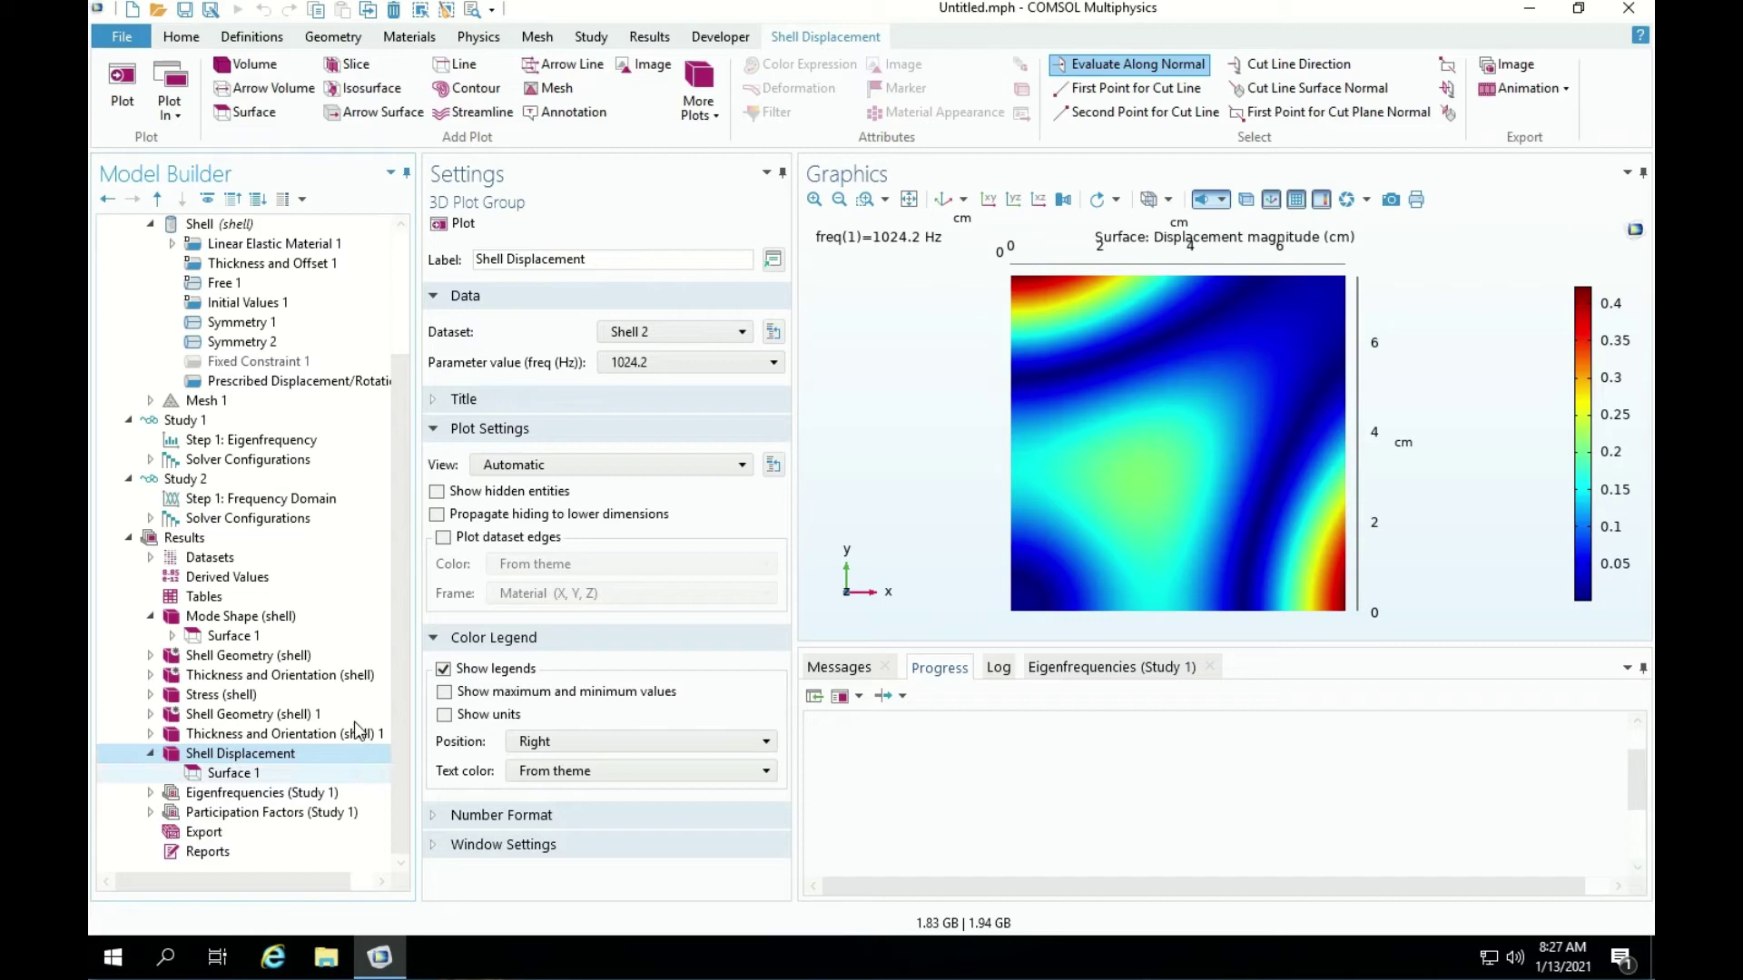
click(260, 499)
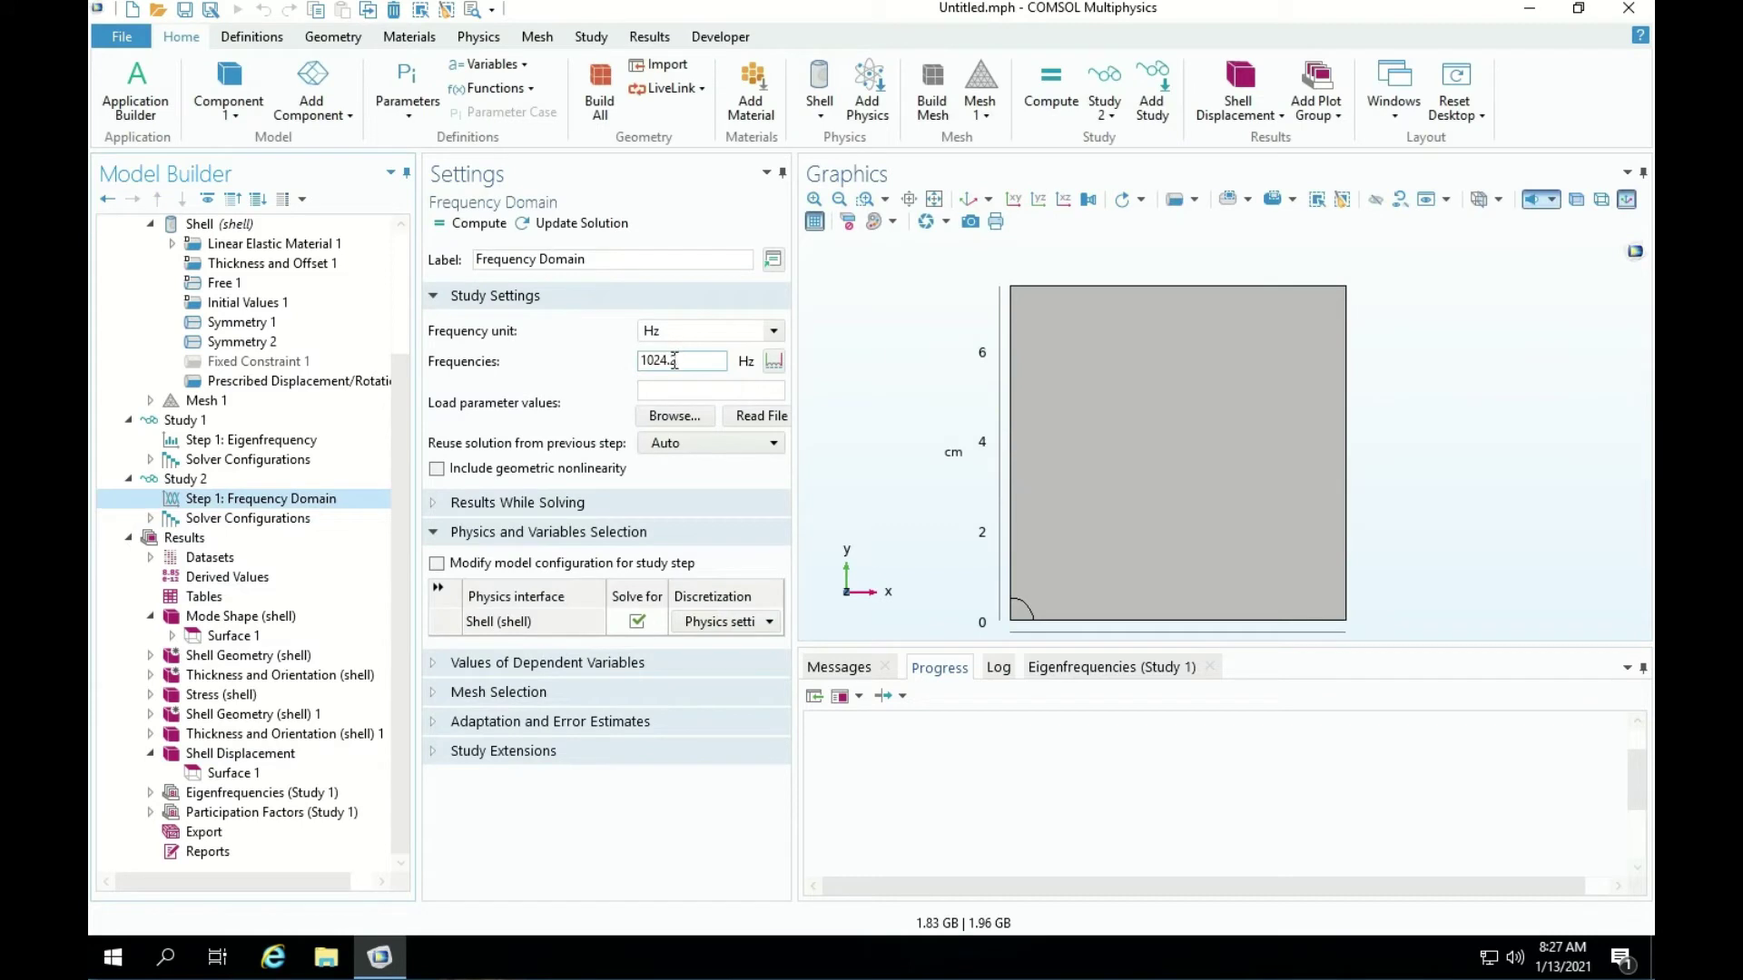
Enter a frequency range with start 1000 Hz, step 24 Hz and stop 2000 Hz.
click(773, 362)
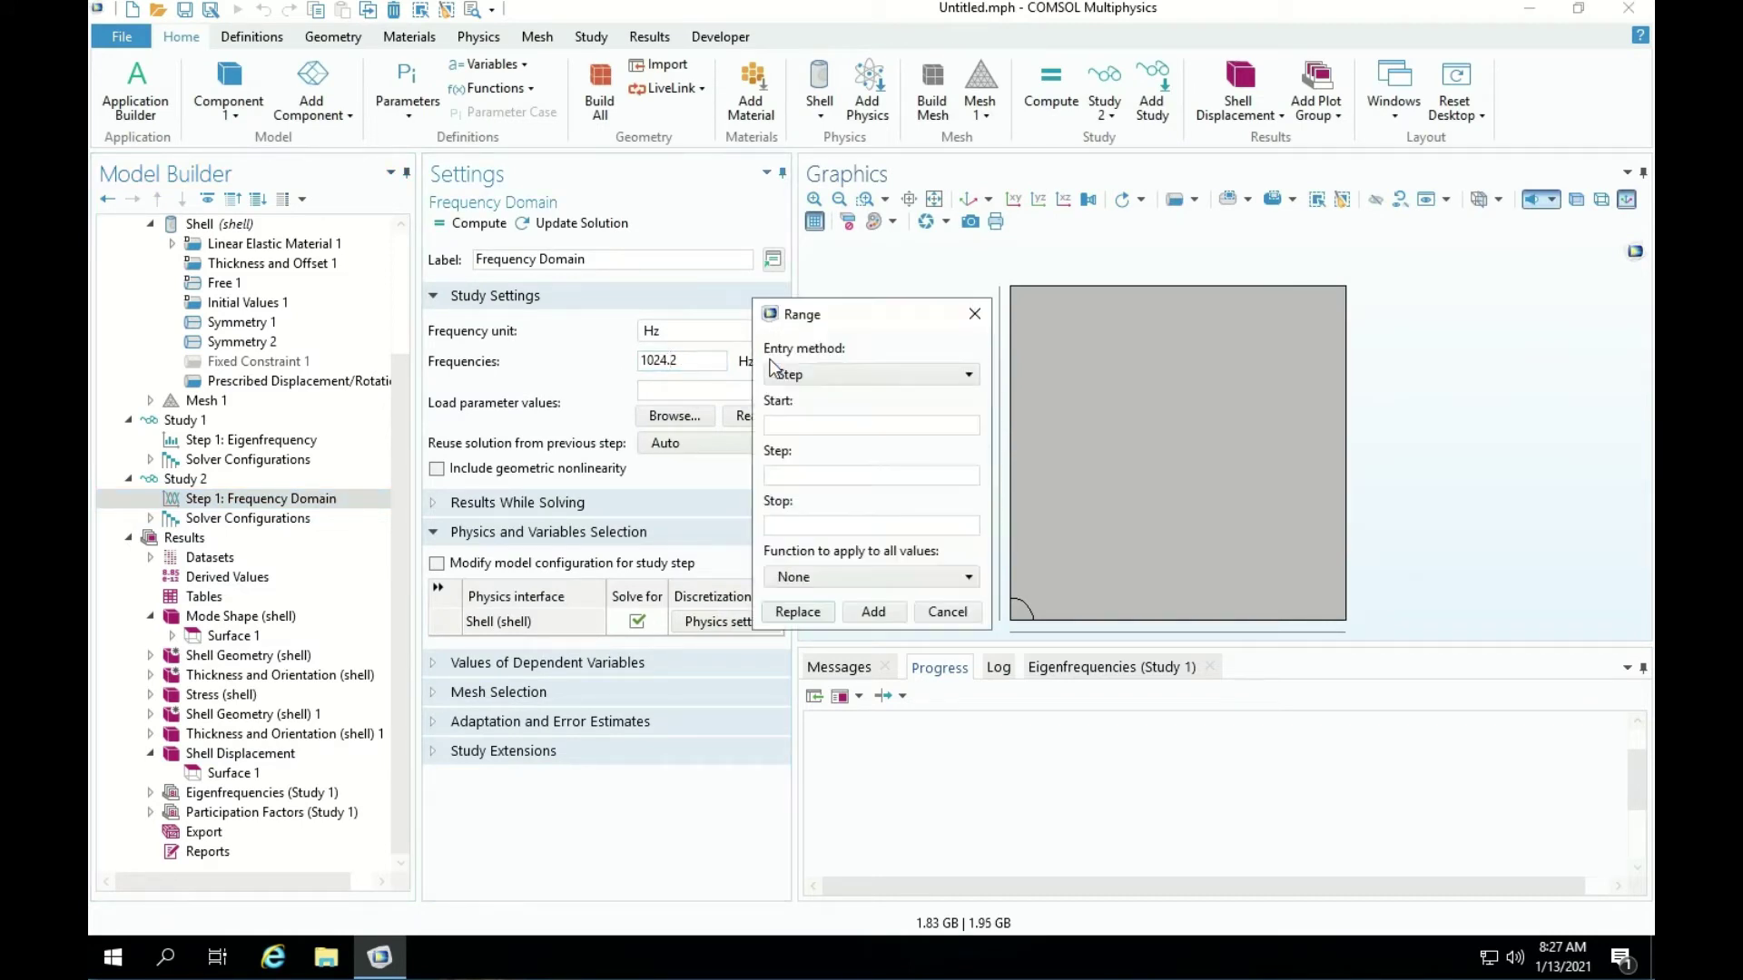
click(801, 423)
click(811, 473)
text(10)
key(BackSpace)
key(BackSpace)
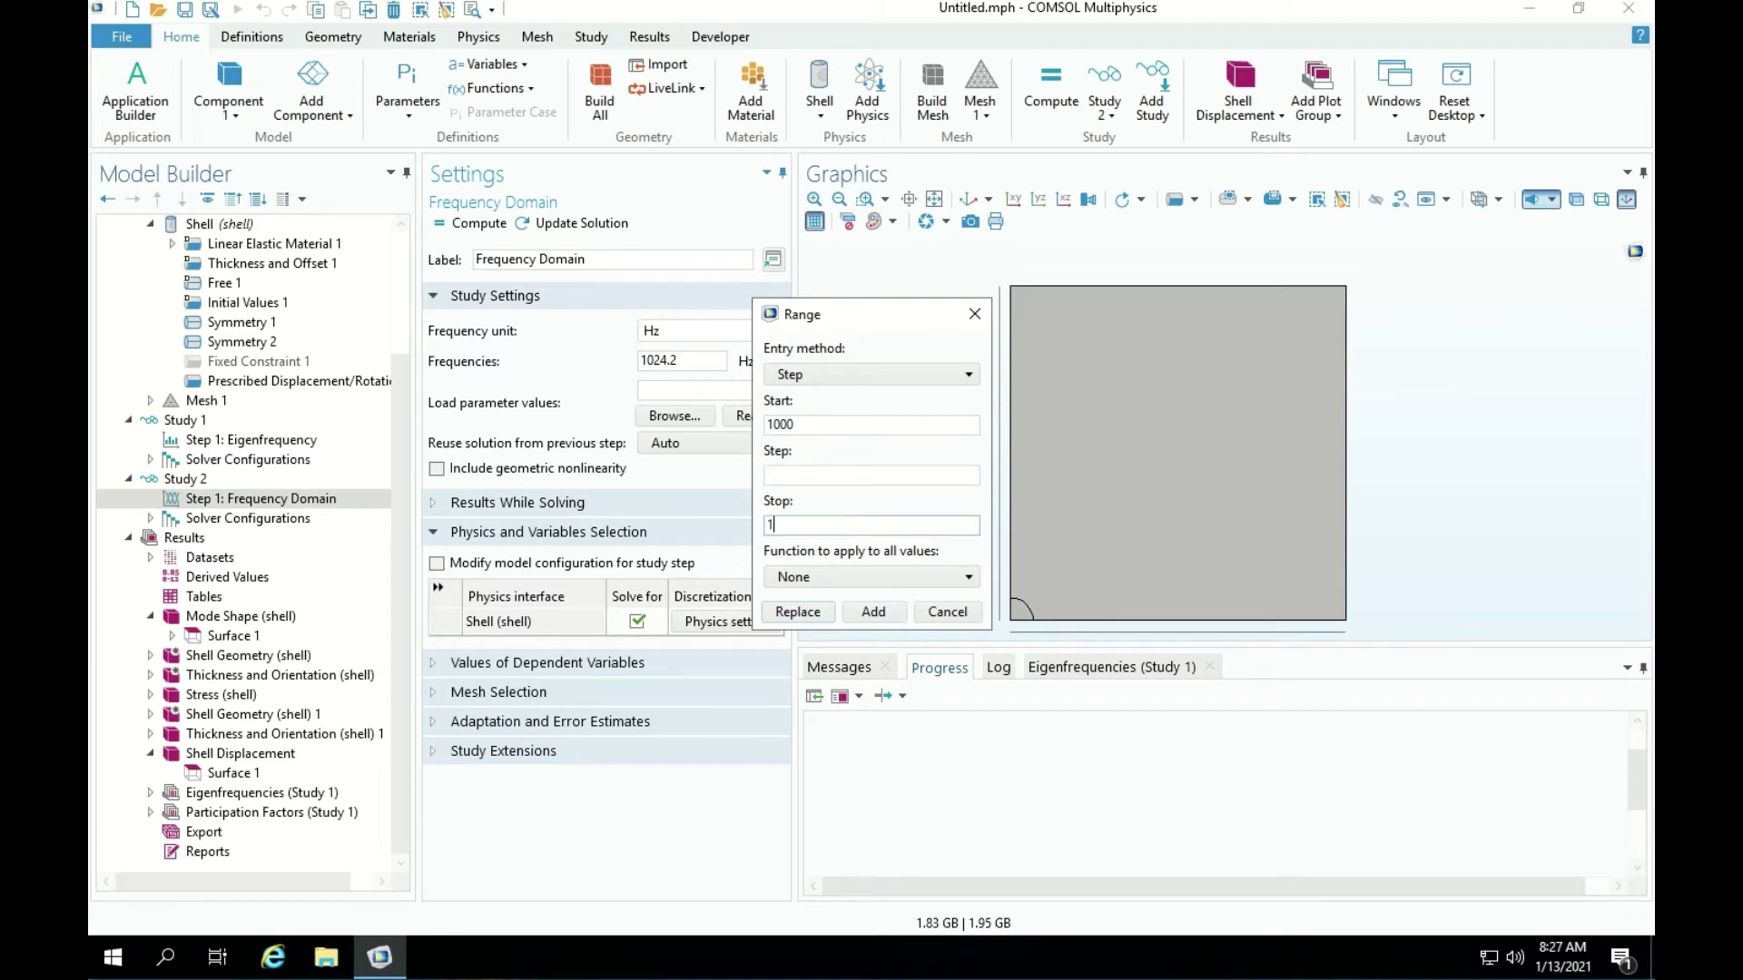
click(802, 475)
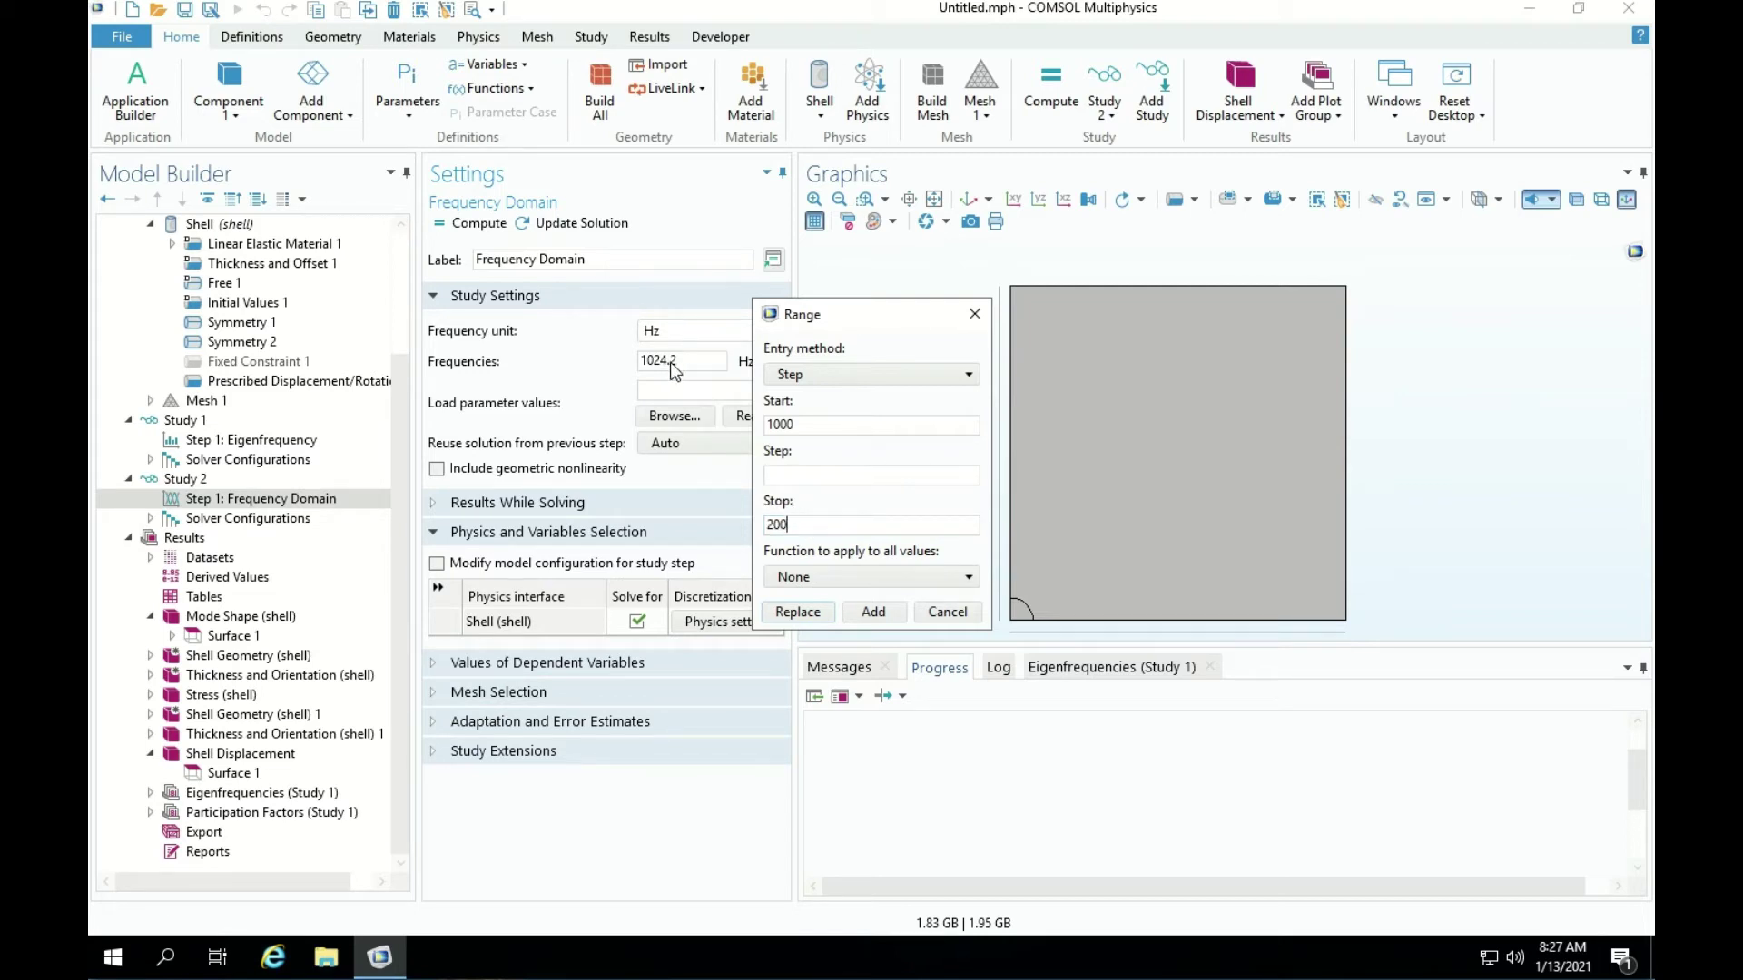
text(000)
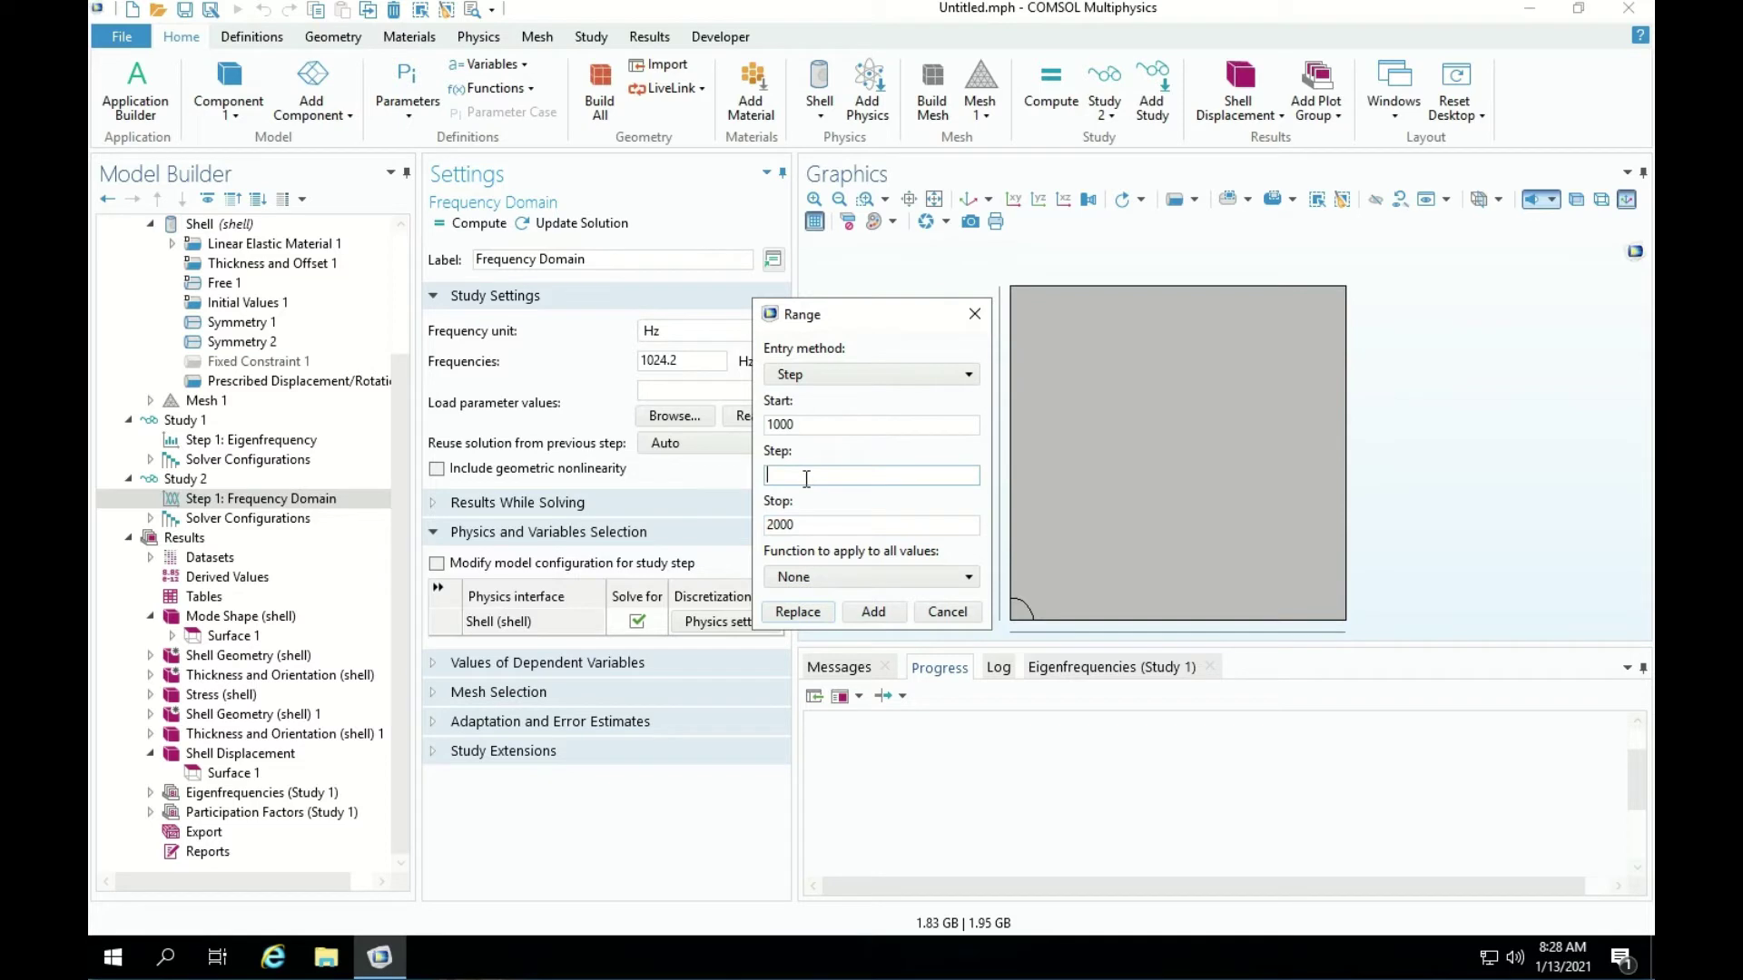
text(24)
click(806, 528)
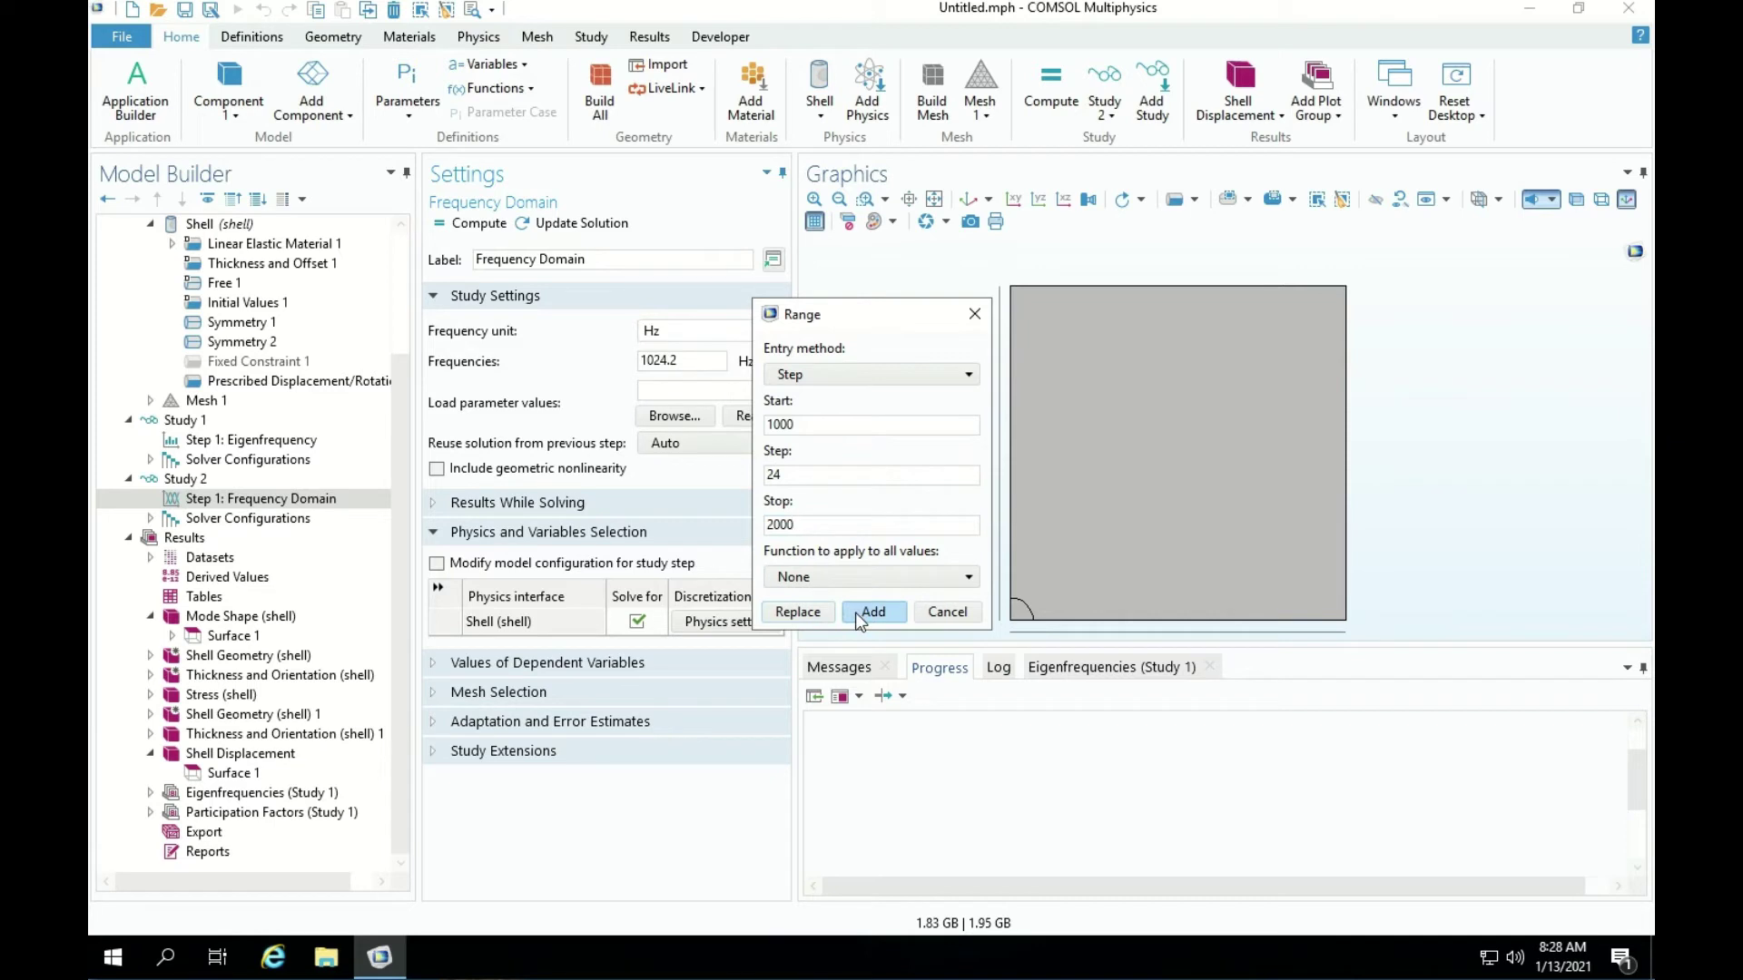
Add range(1000,24,2000) as the study frequencies and compute the sweep.
click(796, 614)
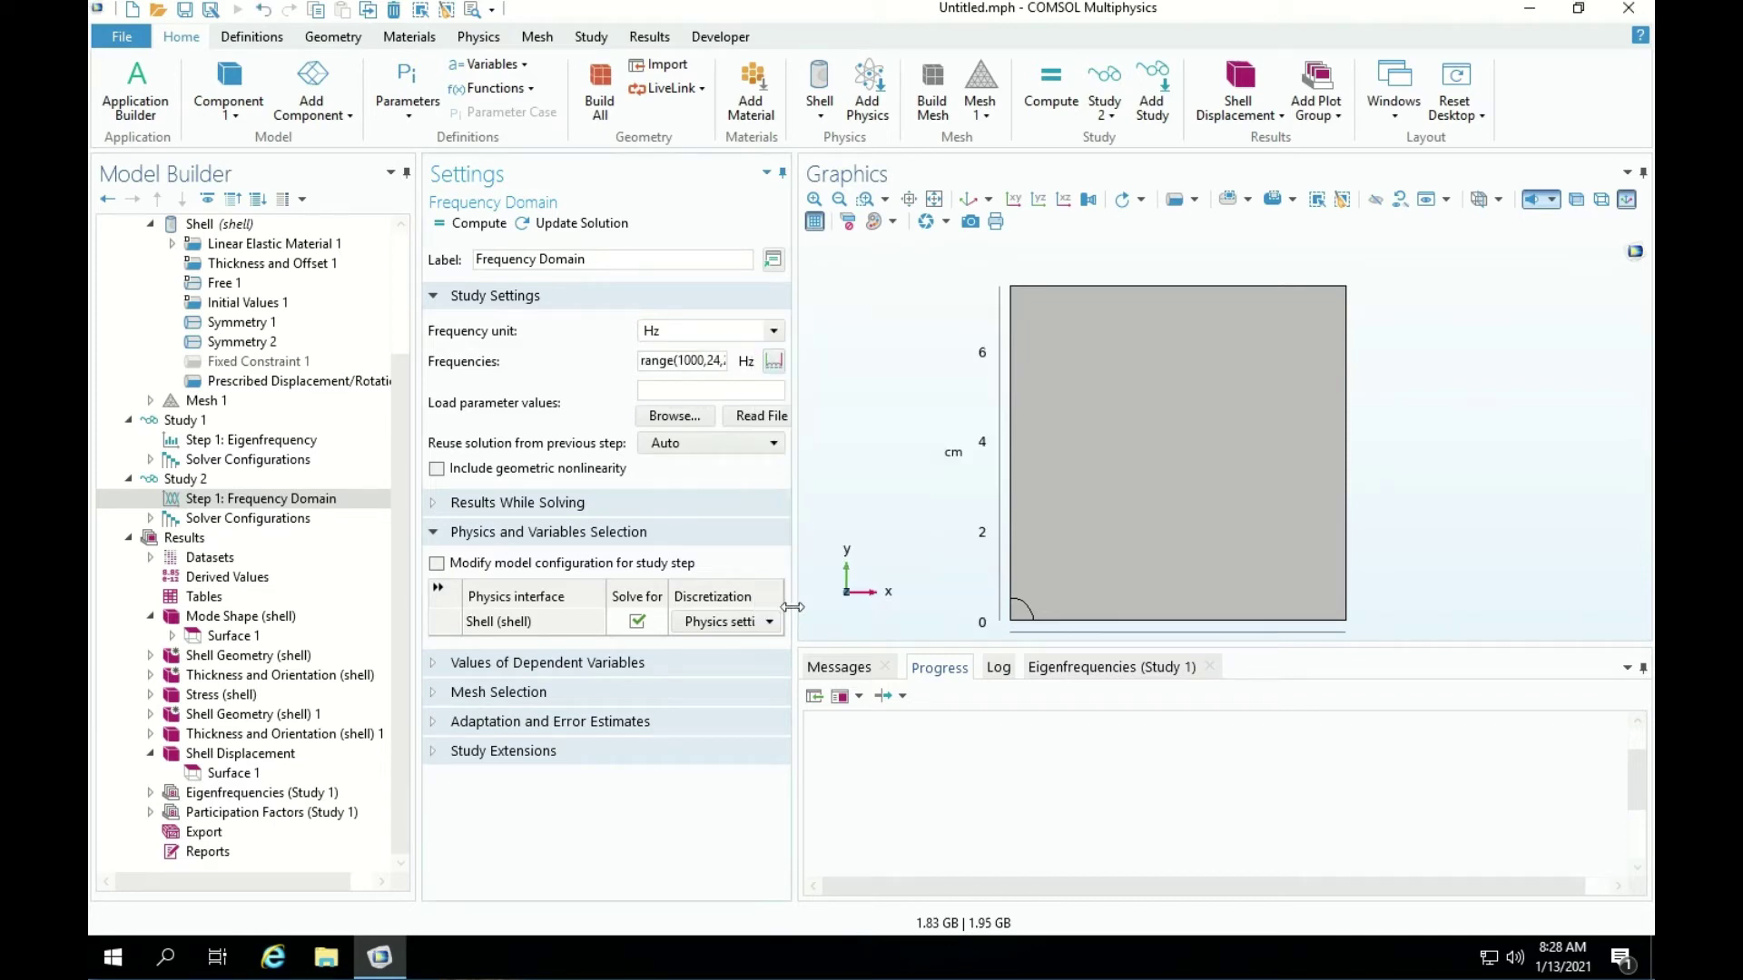
drag(649, 362, 751, 376)
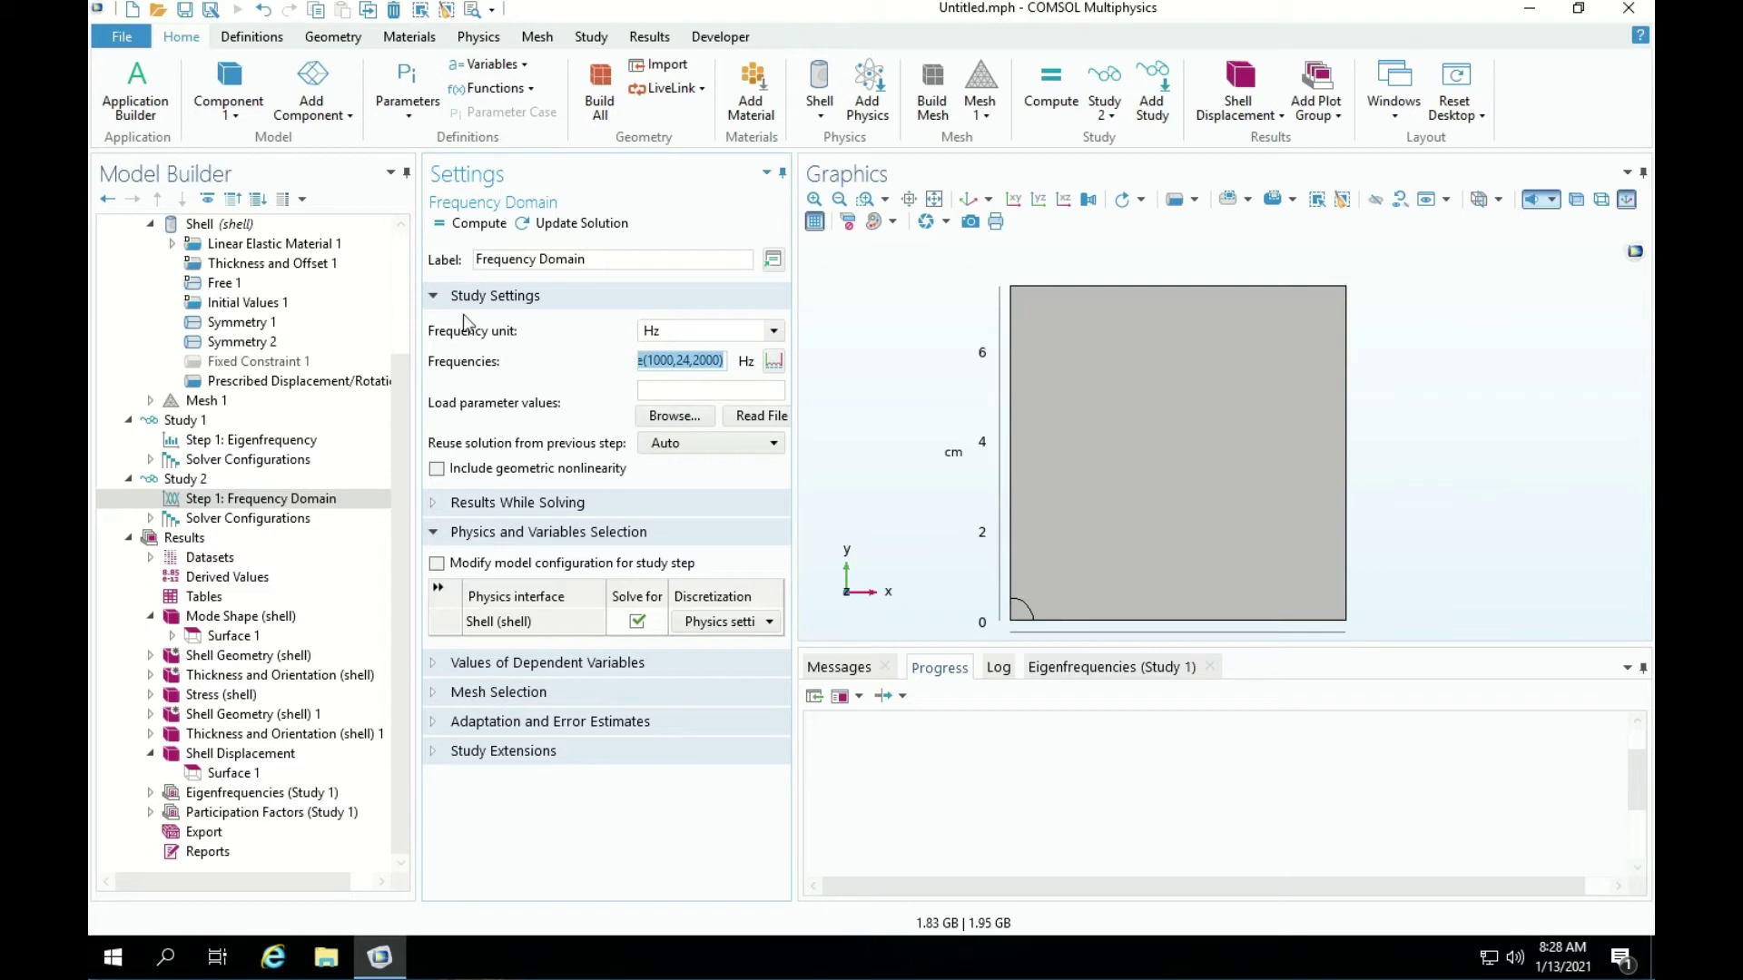
click(460, 226)
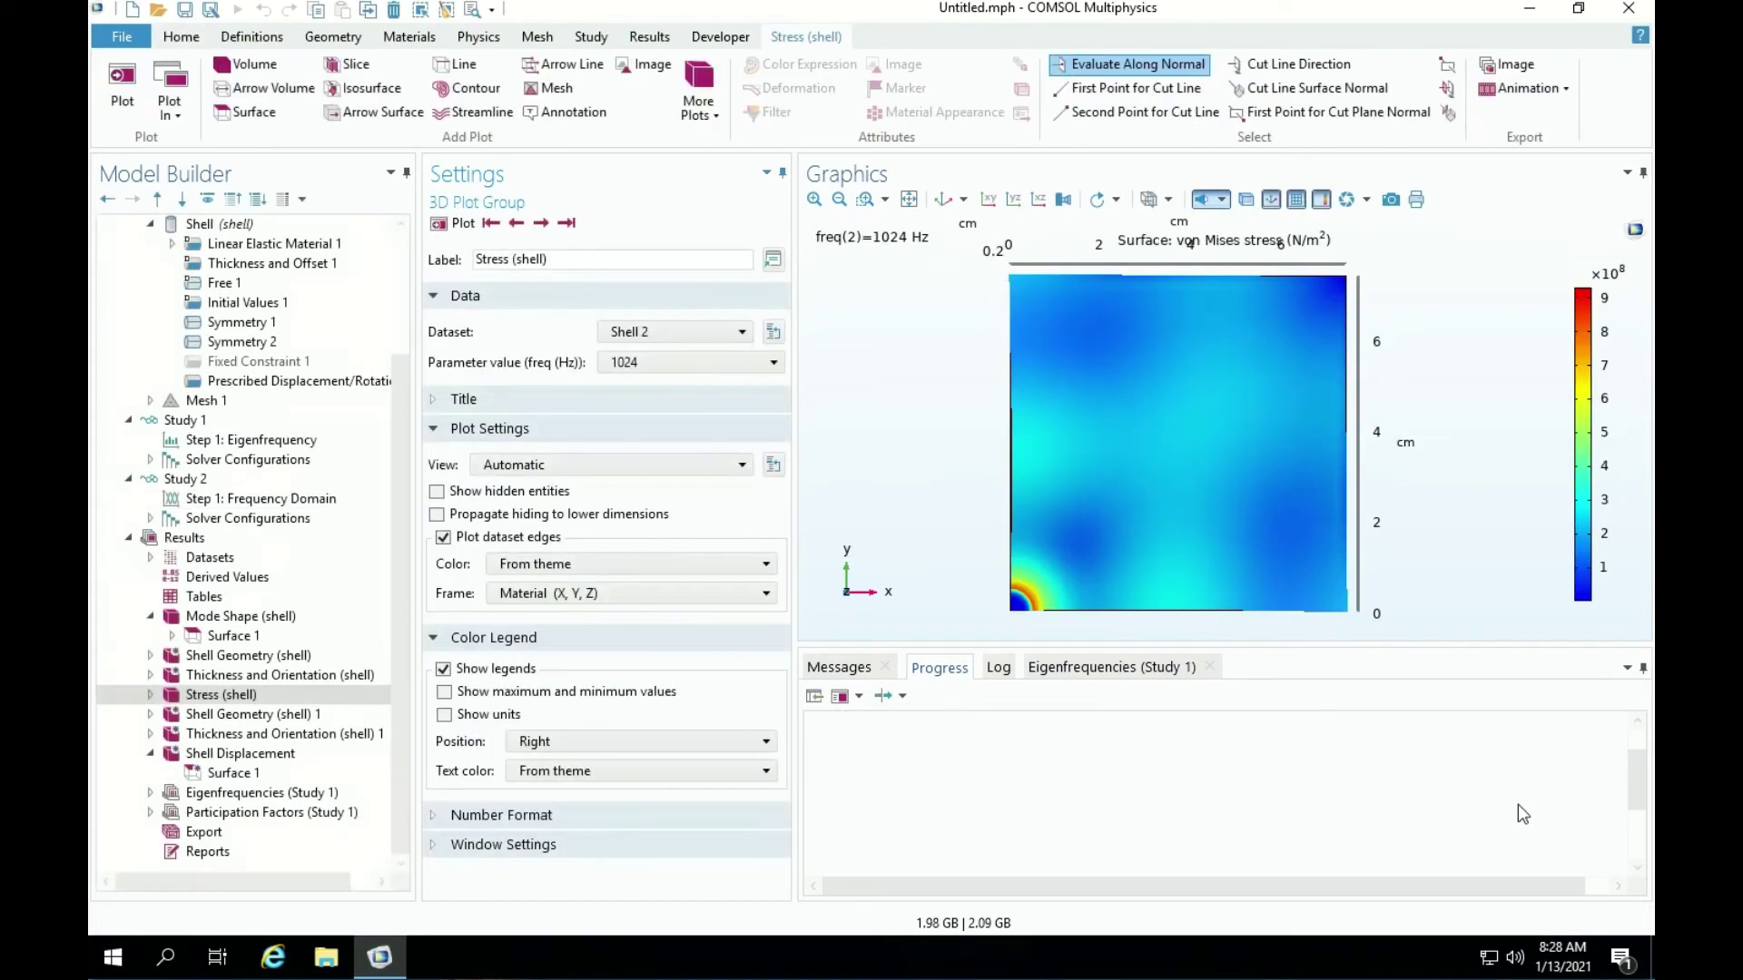
Select Shell Displacement and plot it at 1000 Hz, then at 1024 Hz.
click(211, 756)
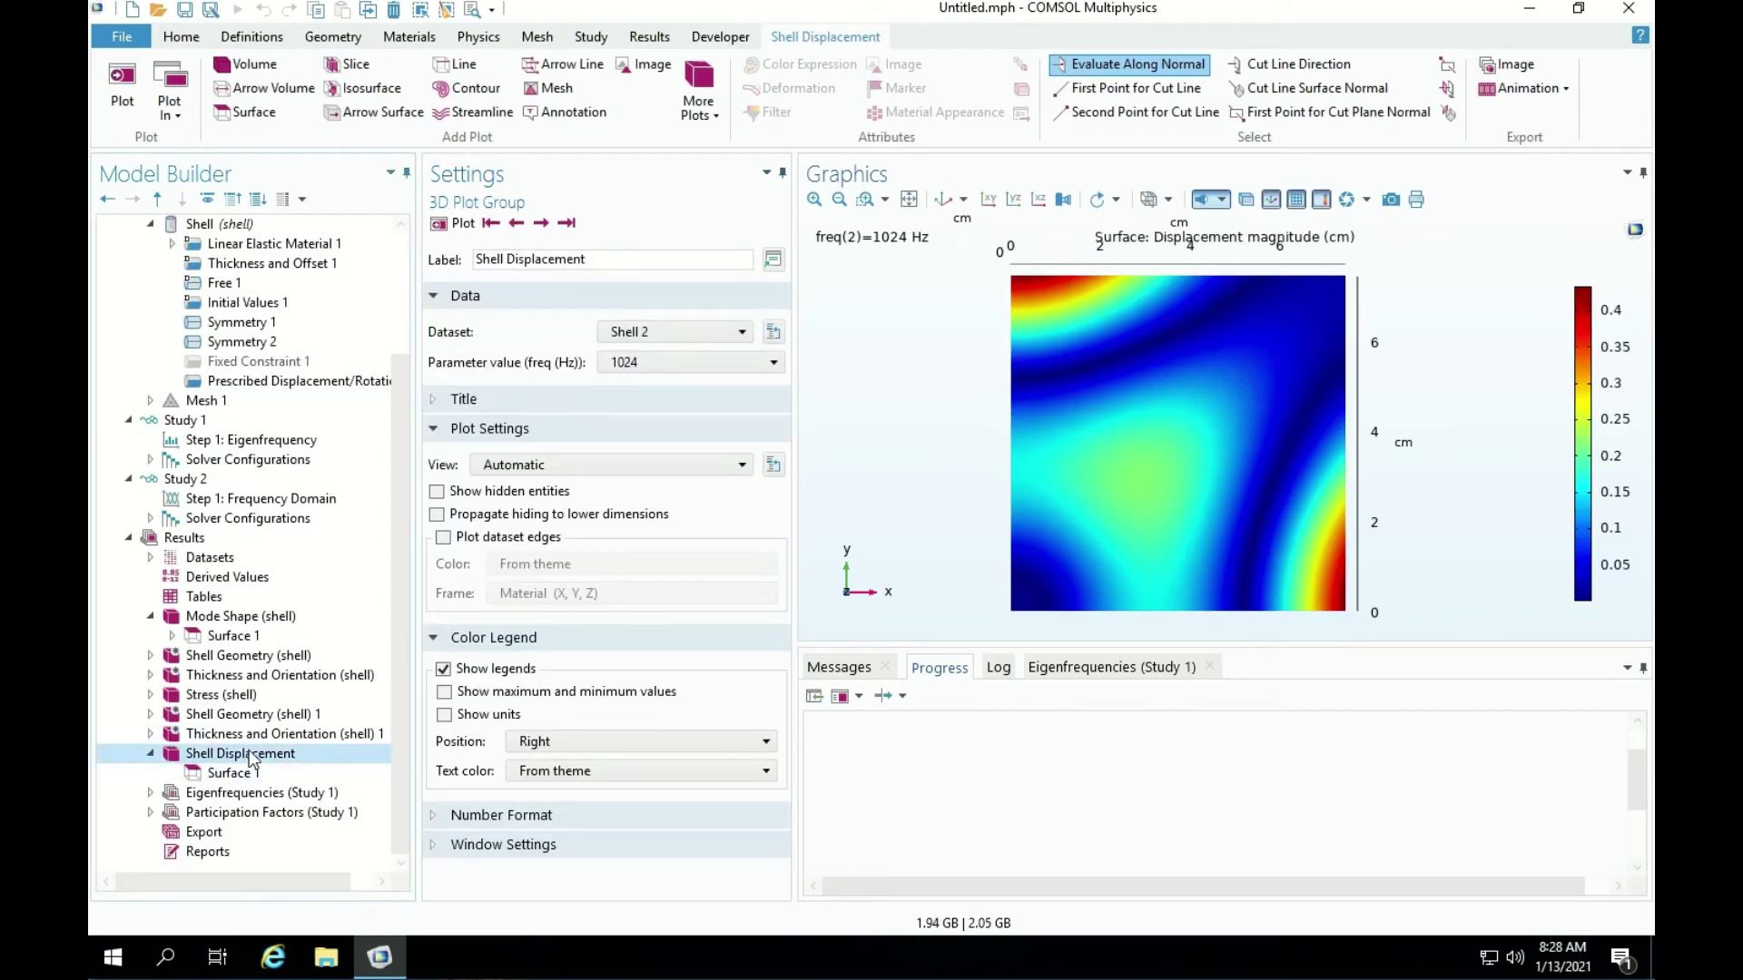
click(668, 363)
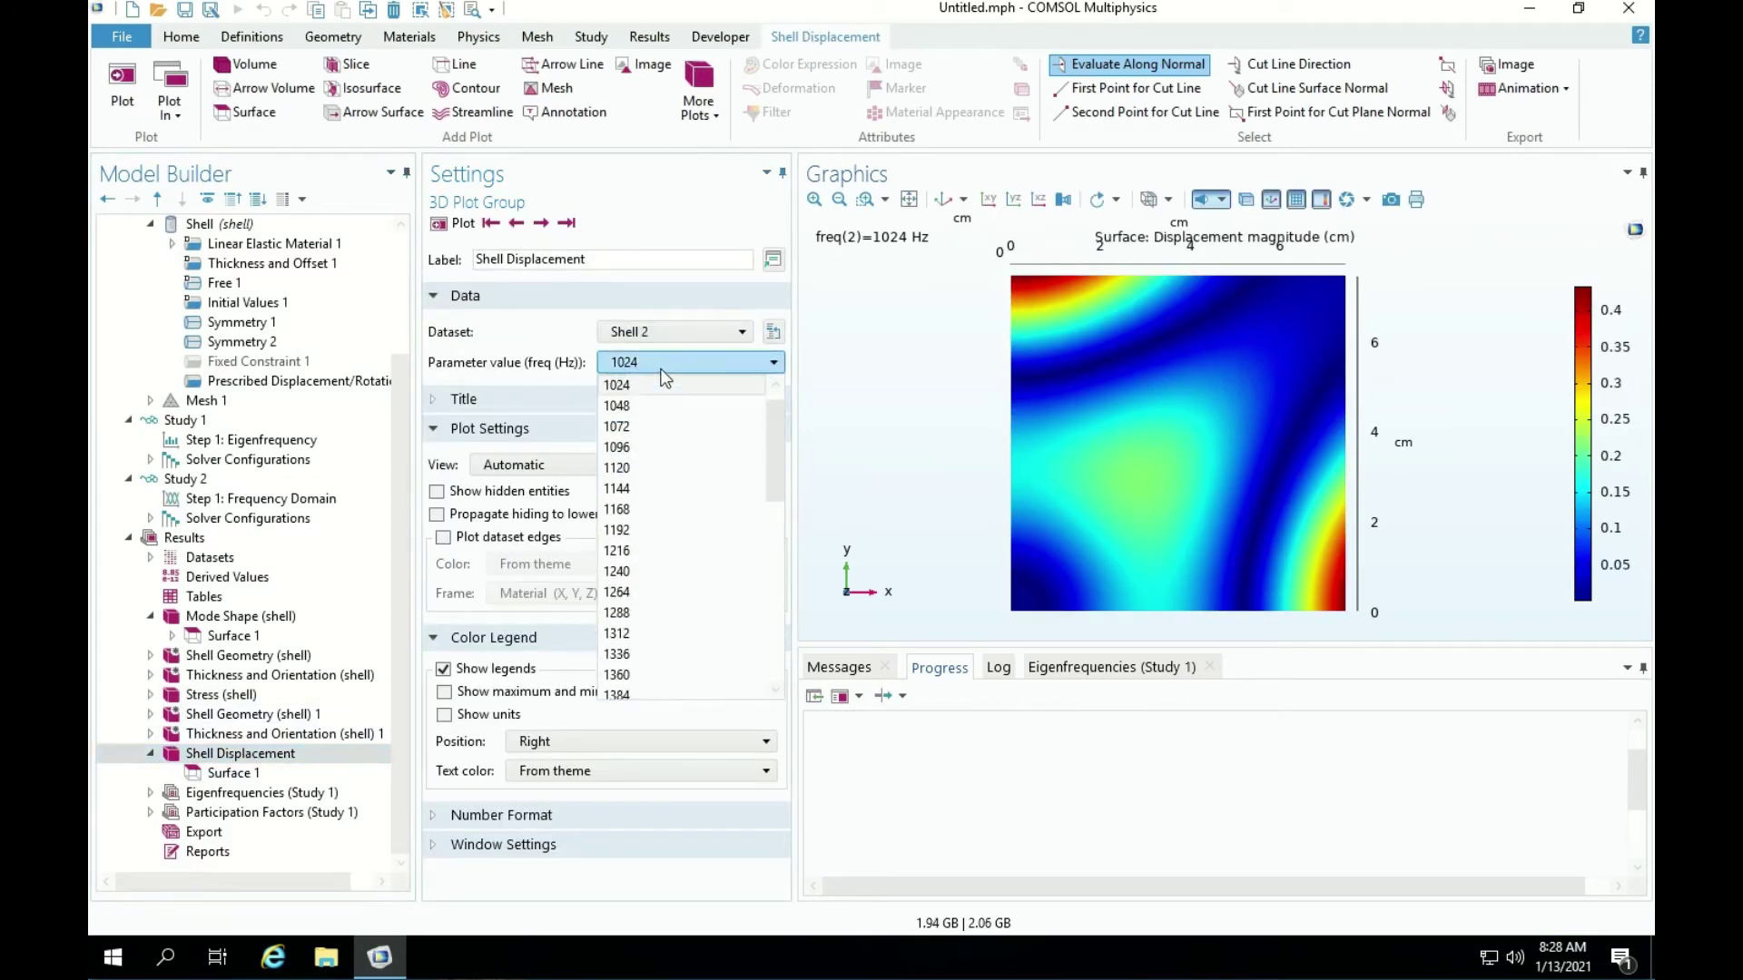
mouse_move(771, 431)
mouse_down()
mouse_move(772, 682)
mouse_move(773, 401)
mouse_up()
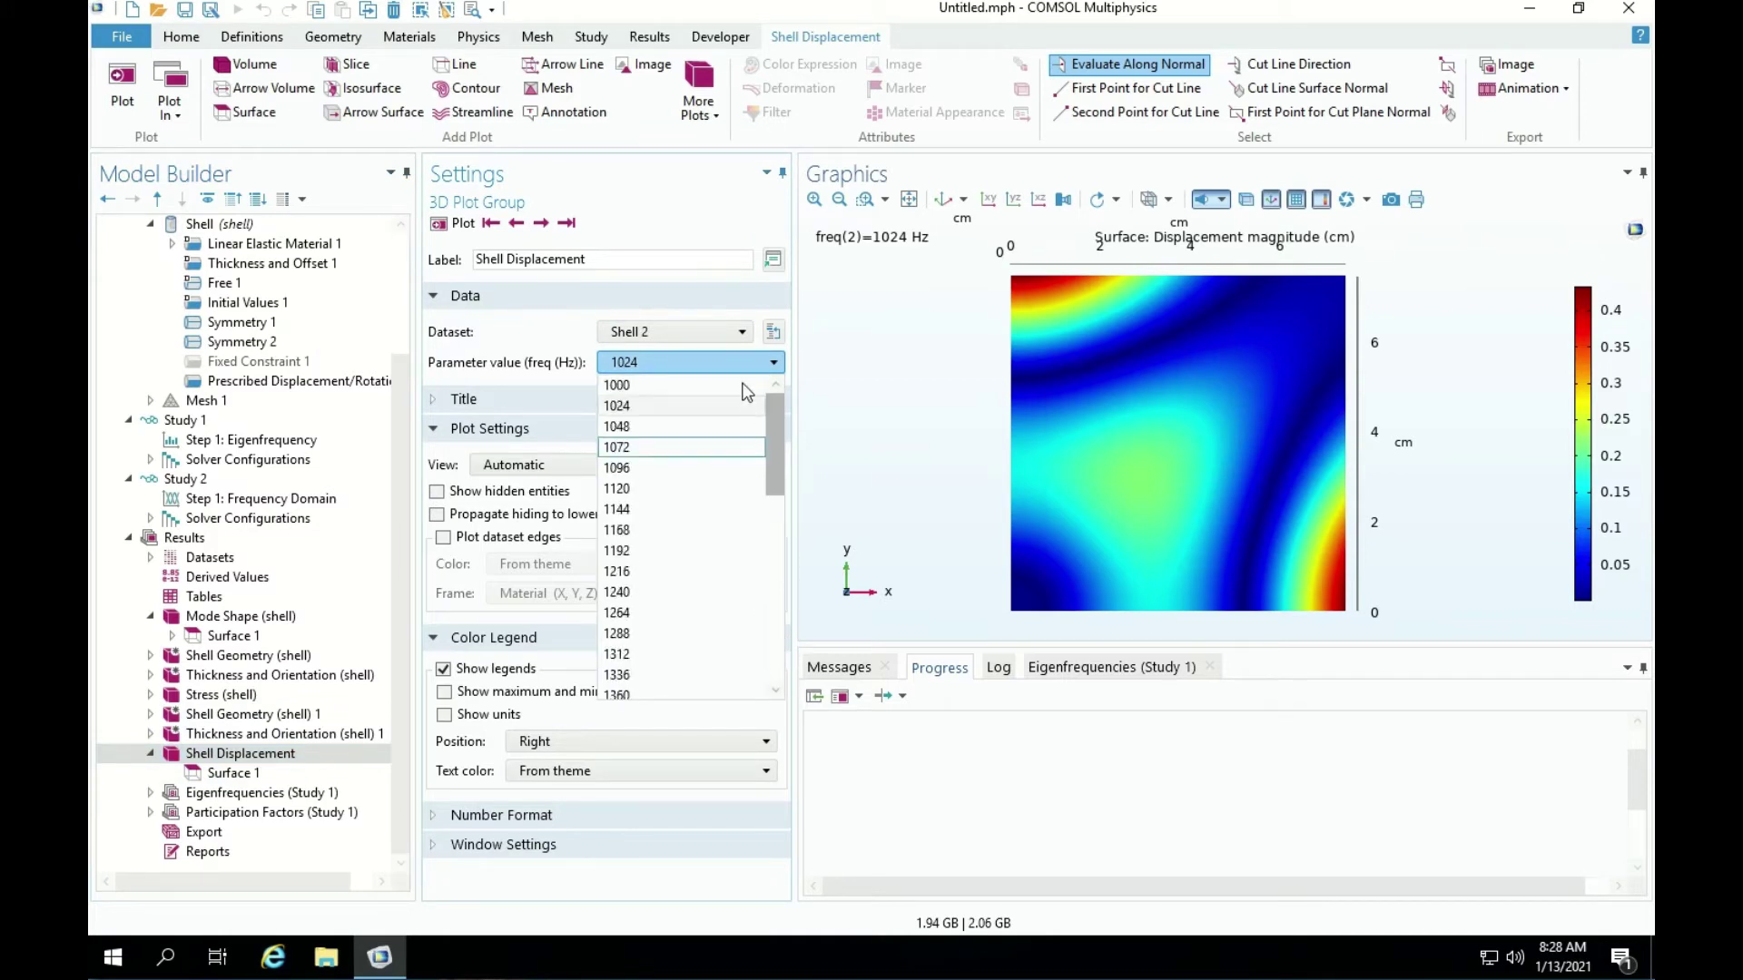
click(620, 386)
click(458, 223)
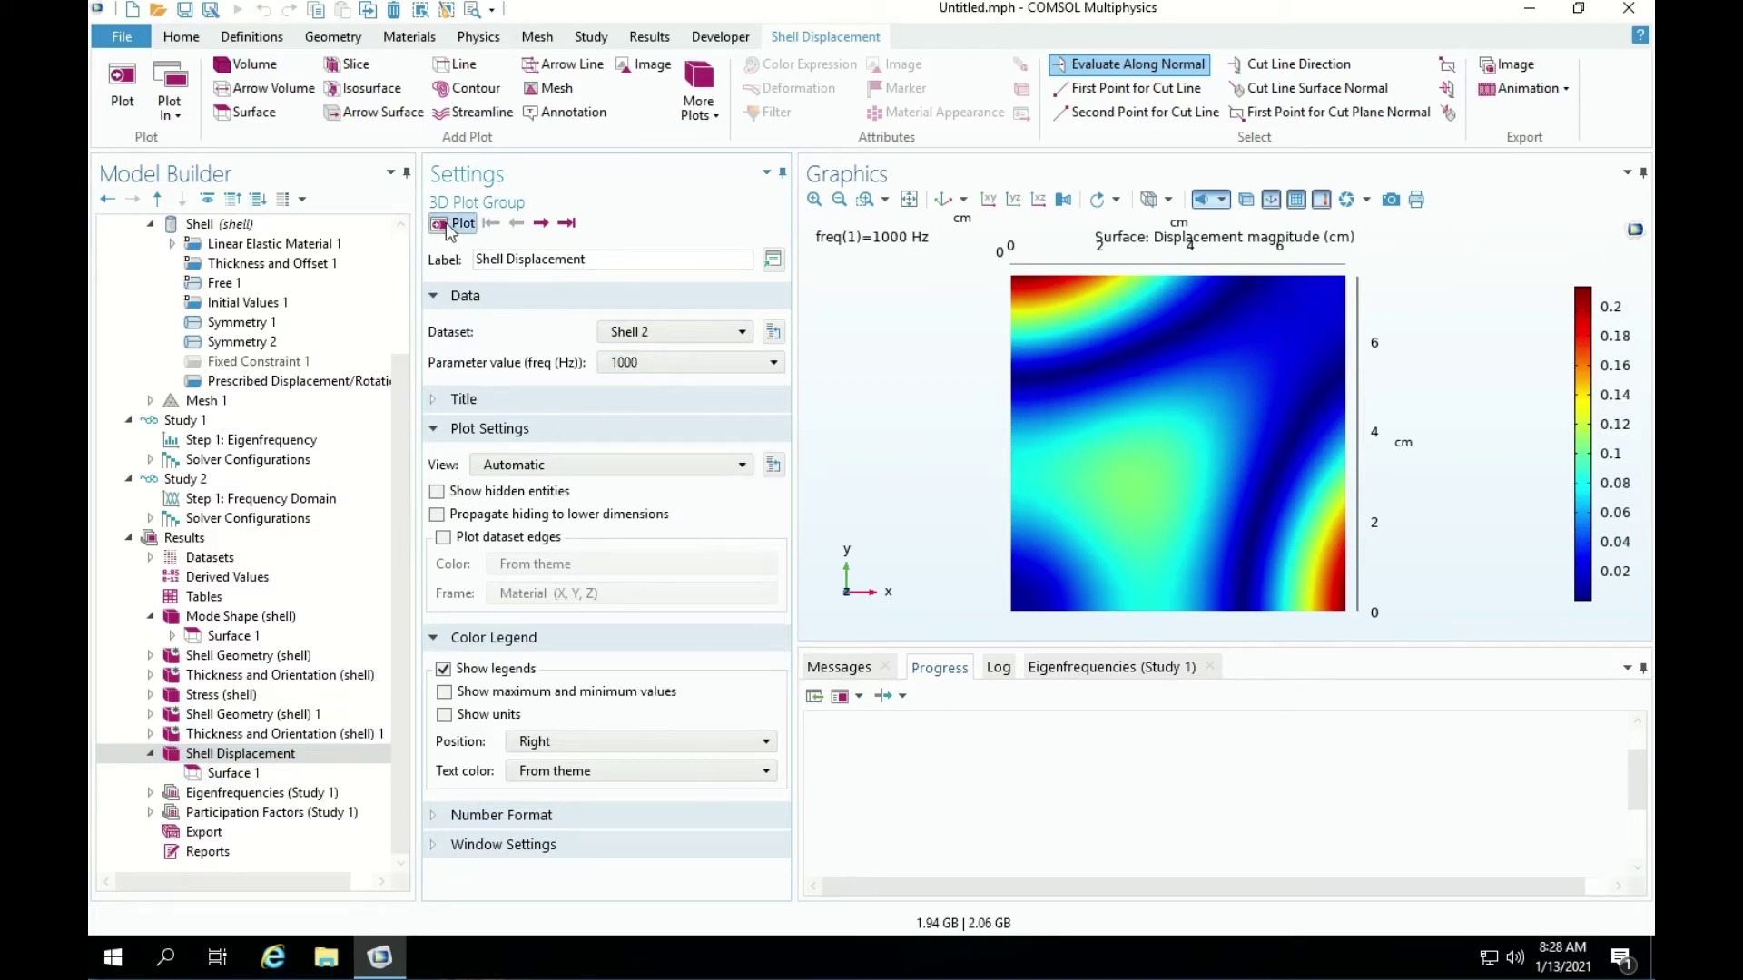
click(658, 364)
click(626, 398)
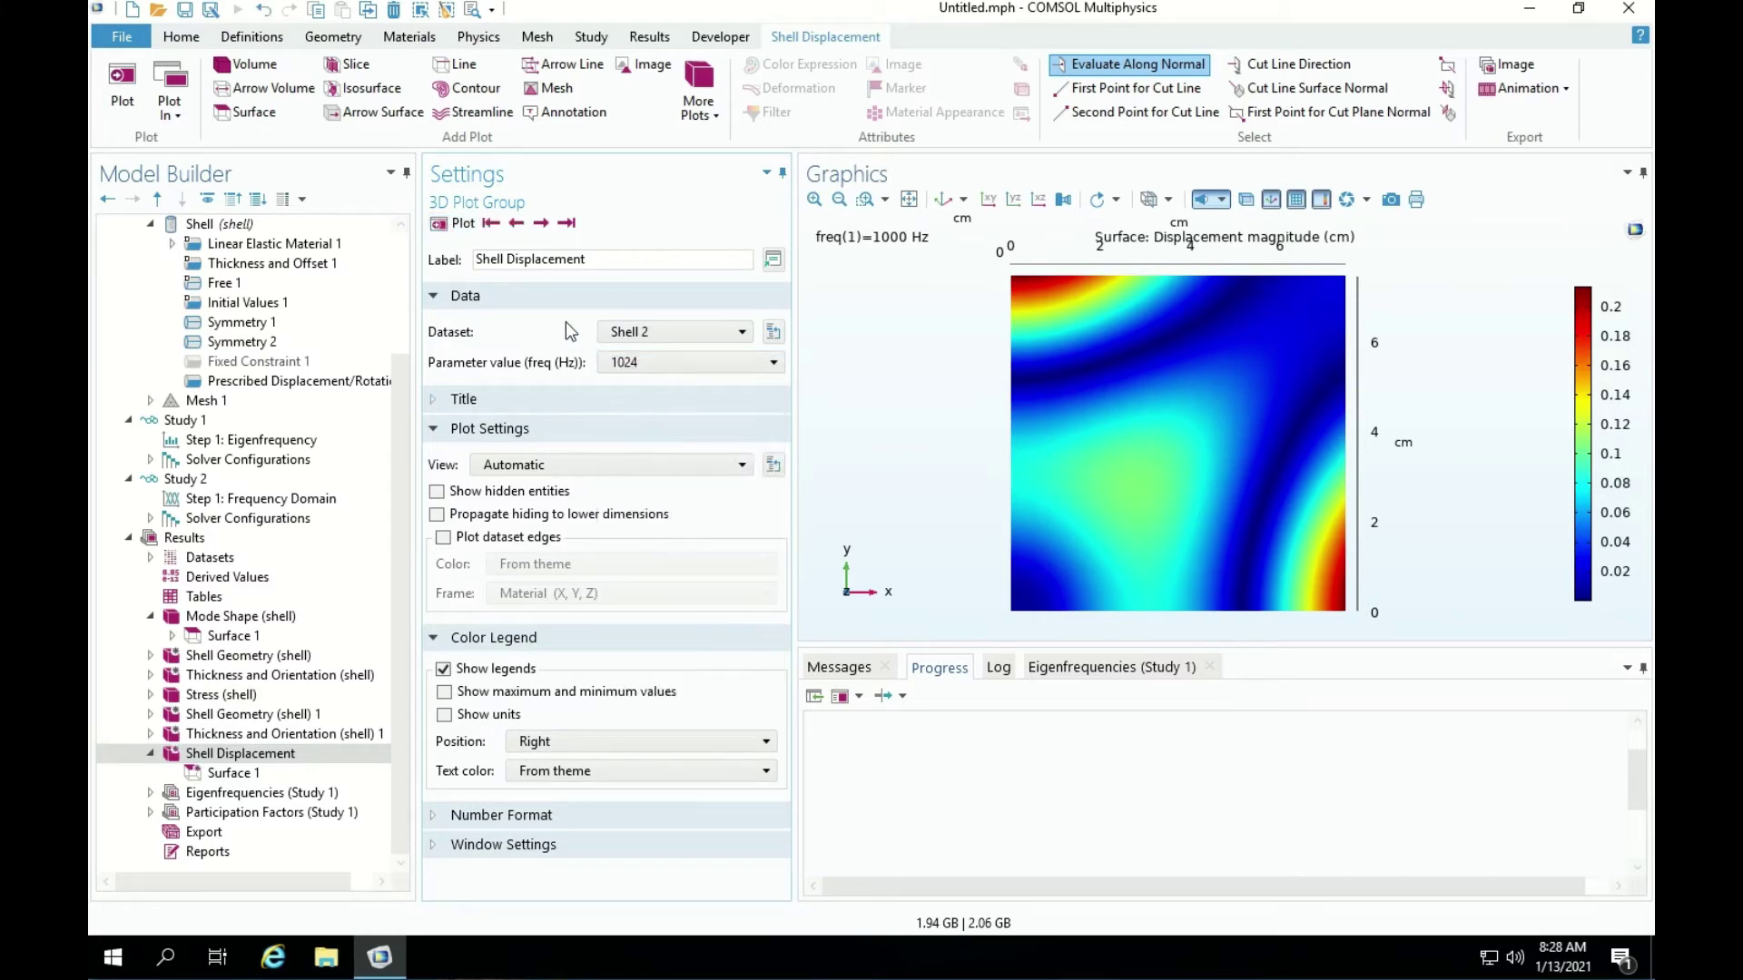
click(451, 228)
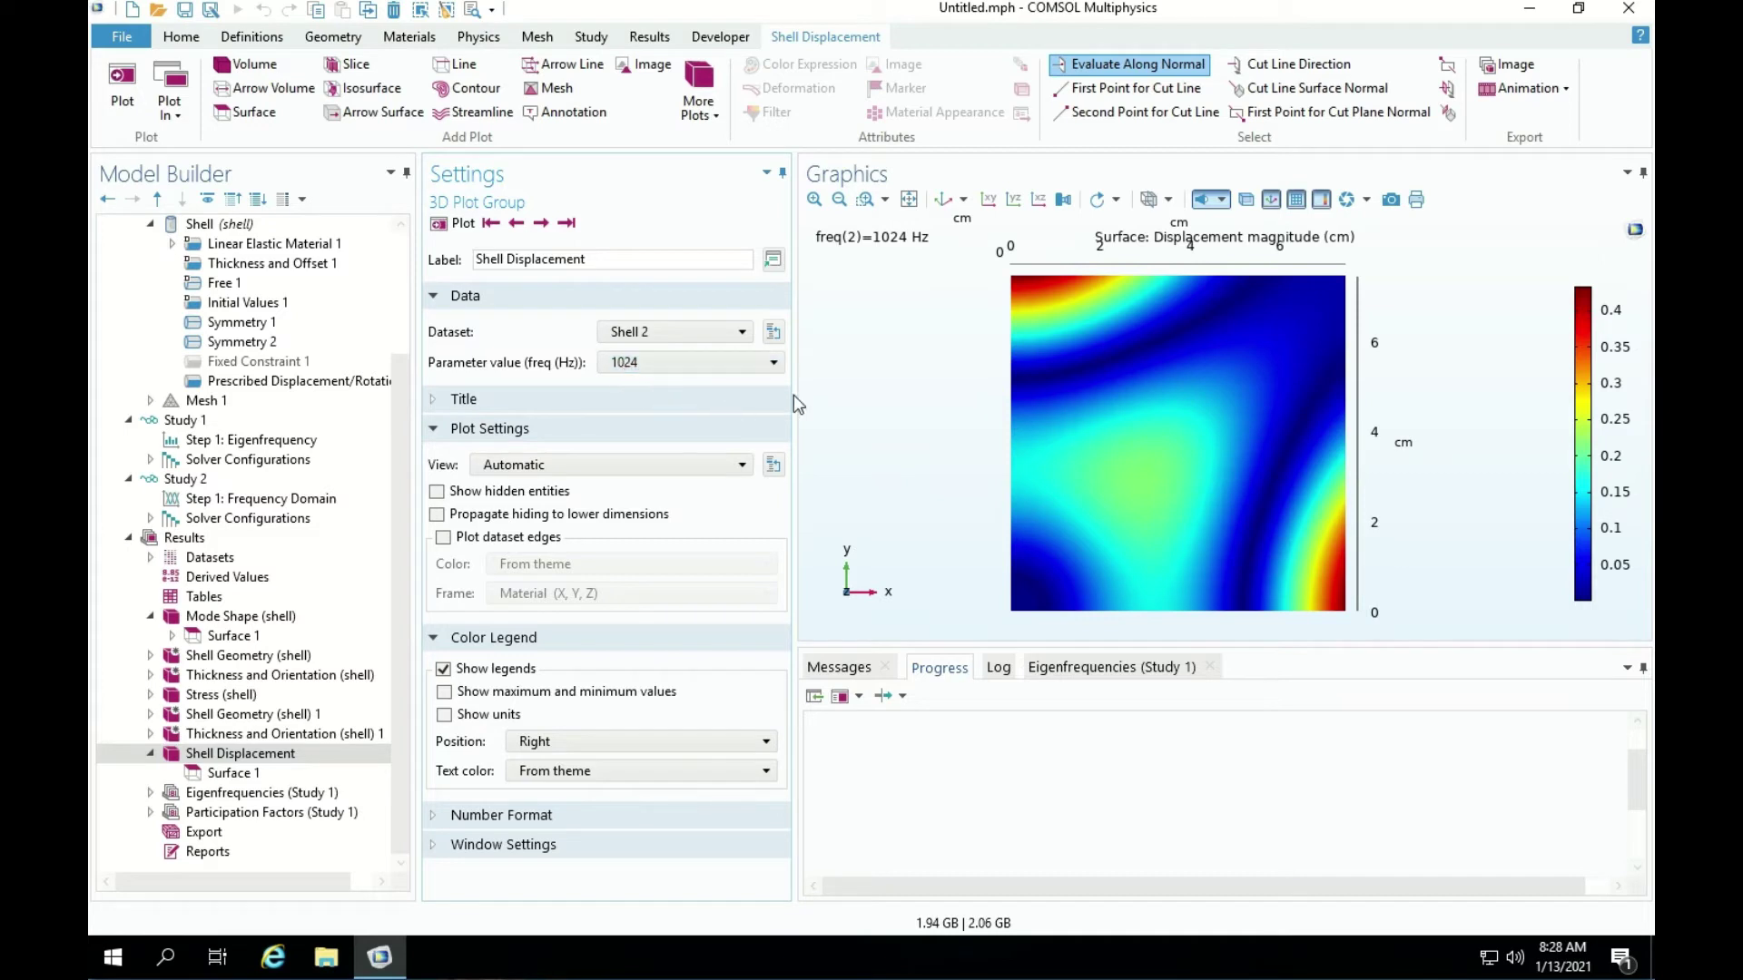
Set the parameter value to 1312 Hz and replot the displacement.
click(716, 370)
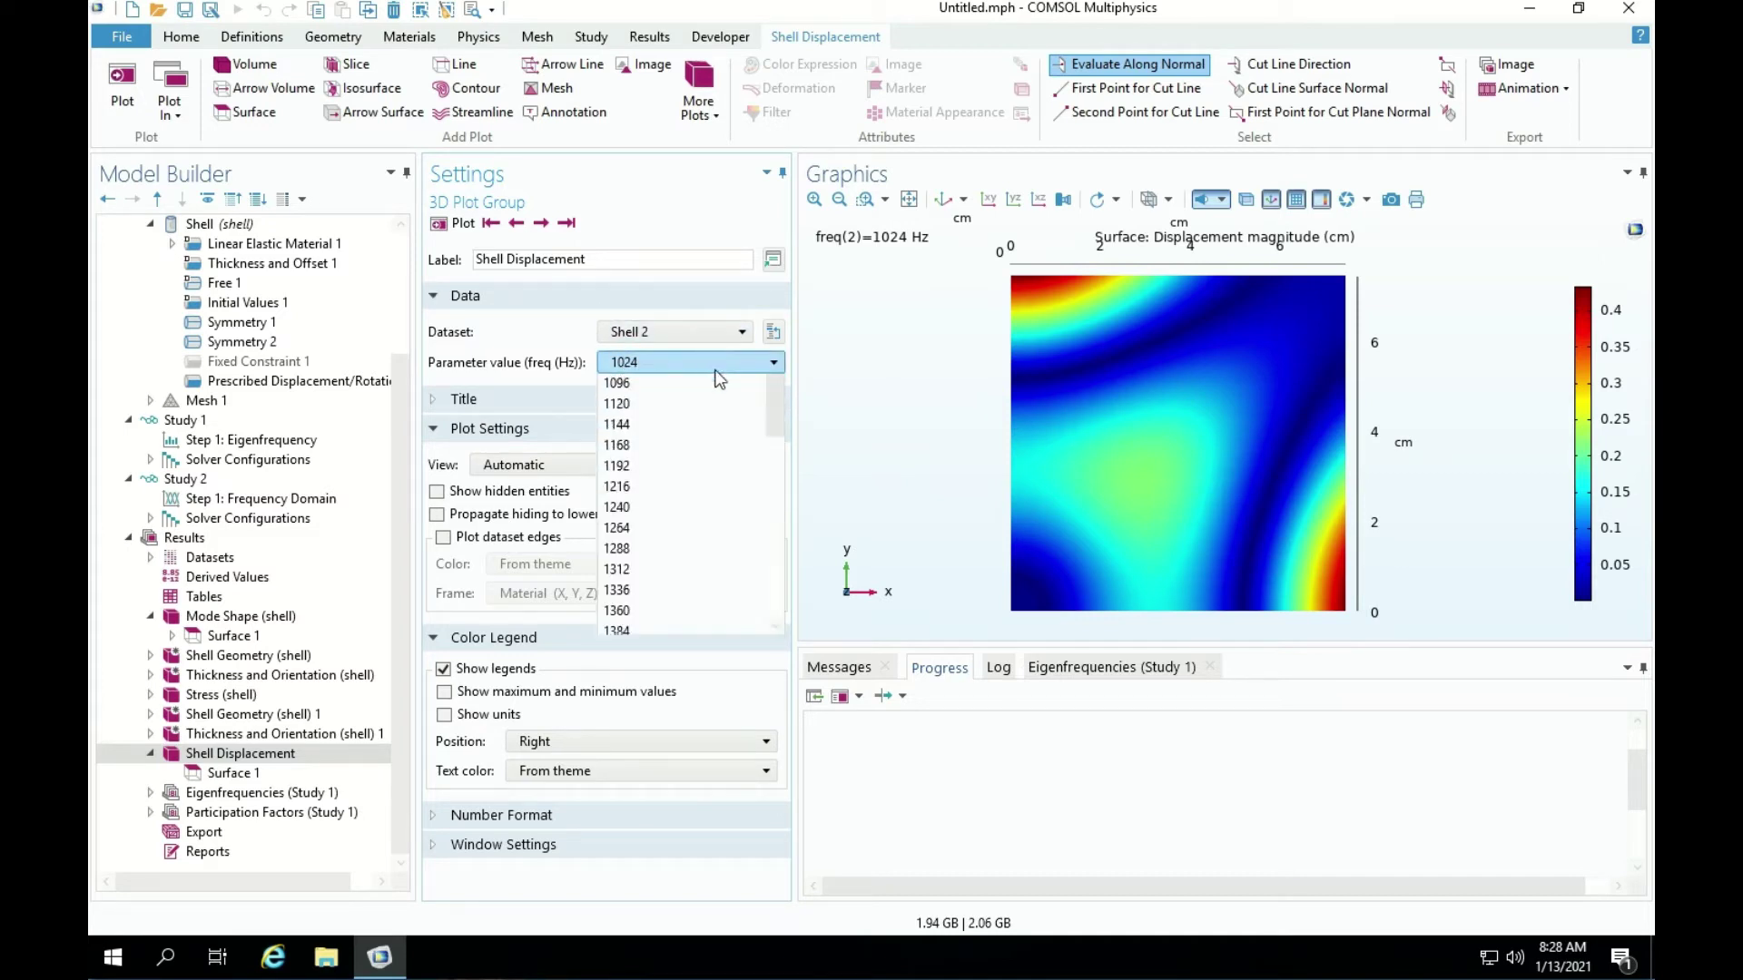
scroll(701, 449, down, 1)
click(665, 631)
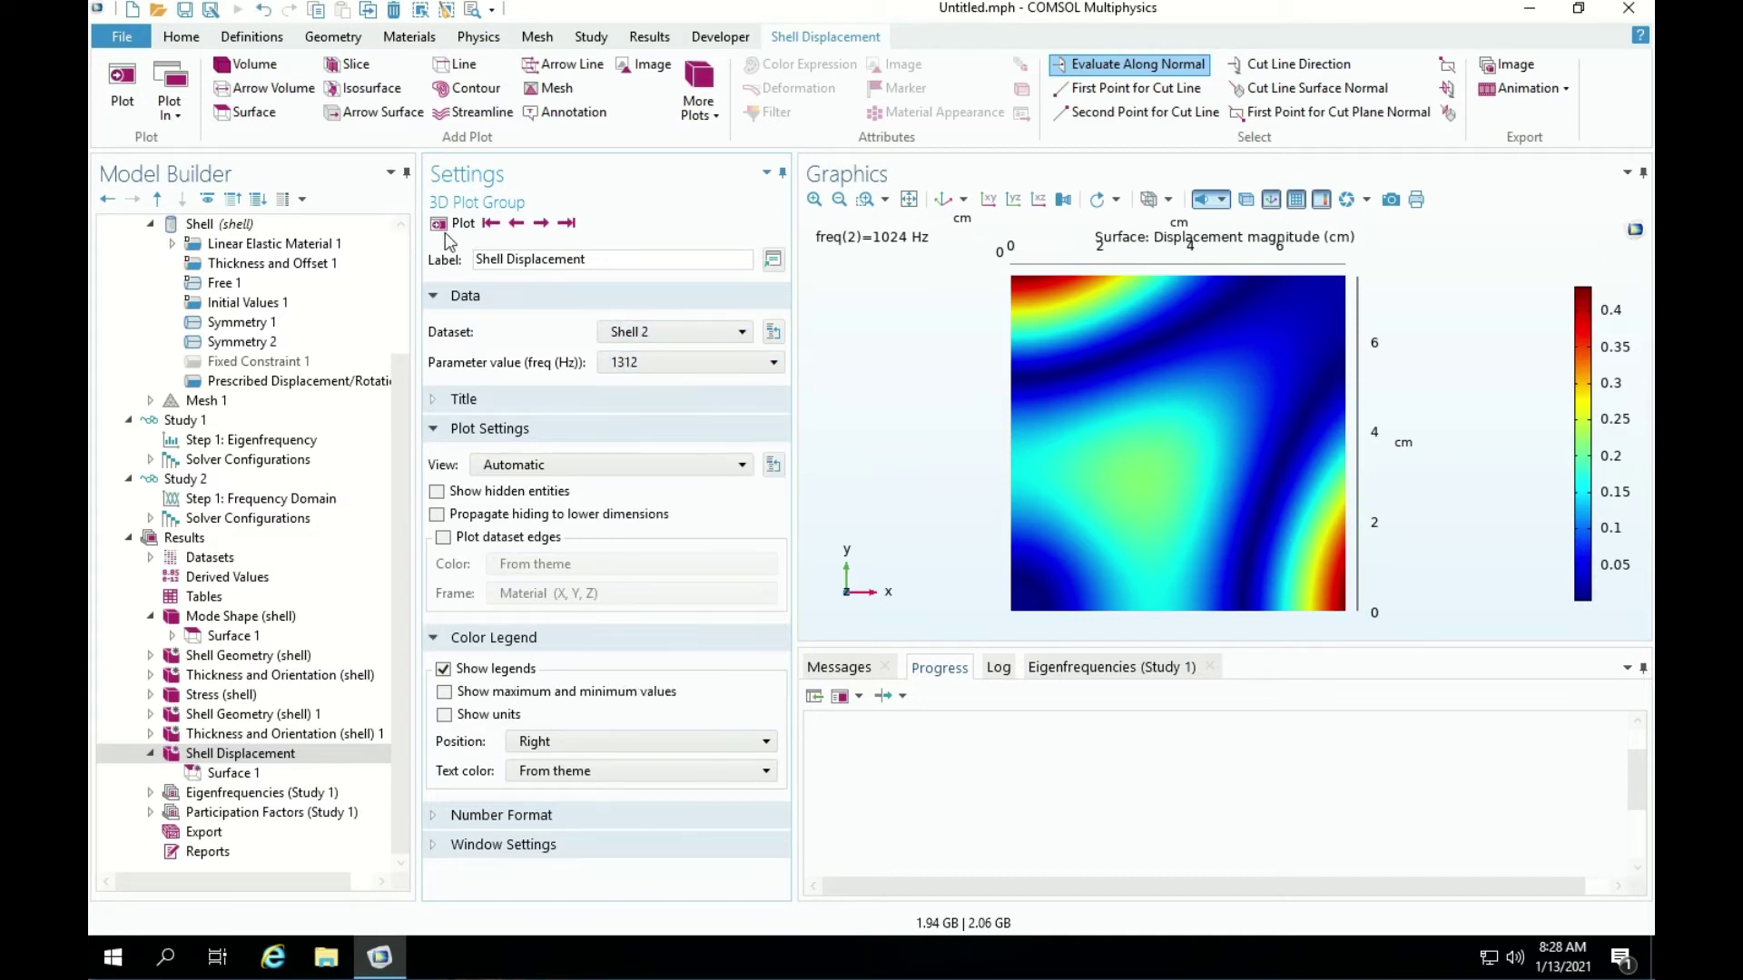
click(455, 224)
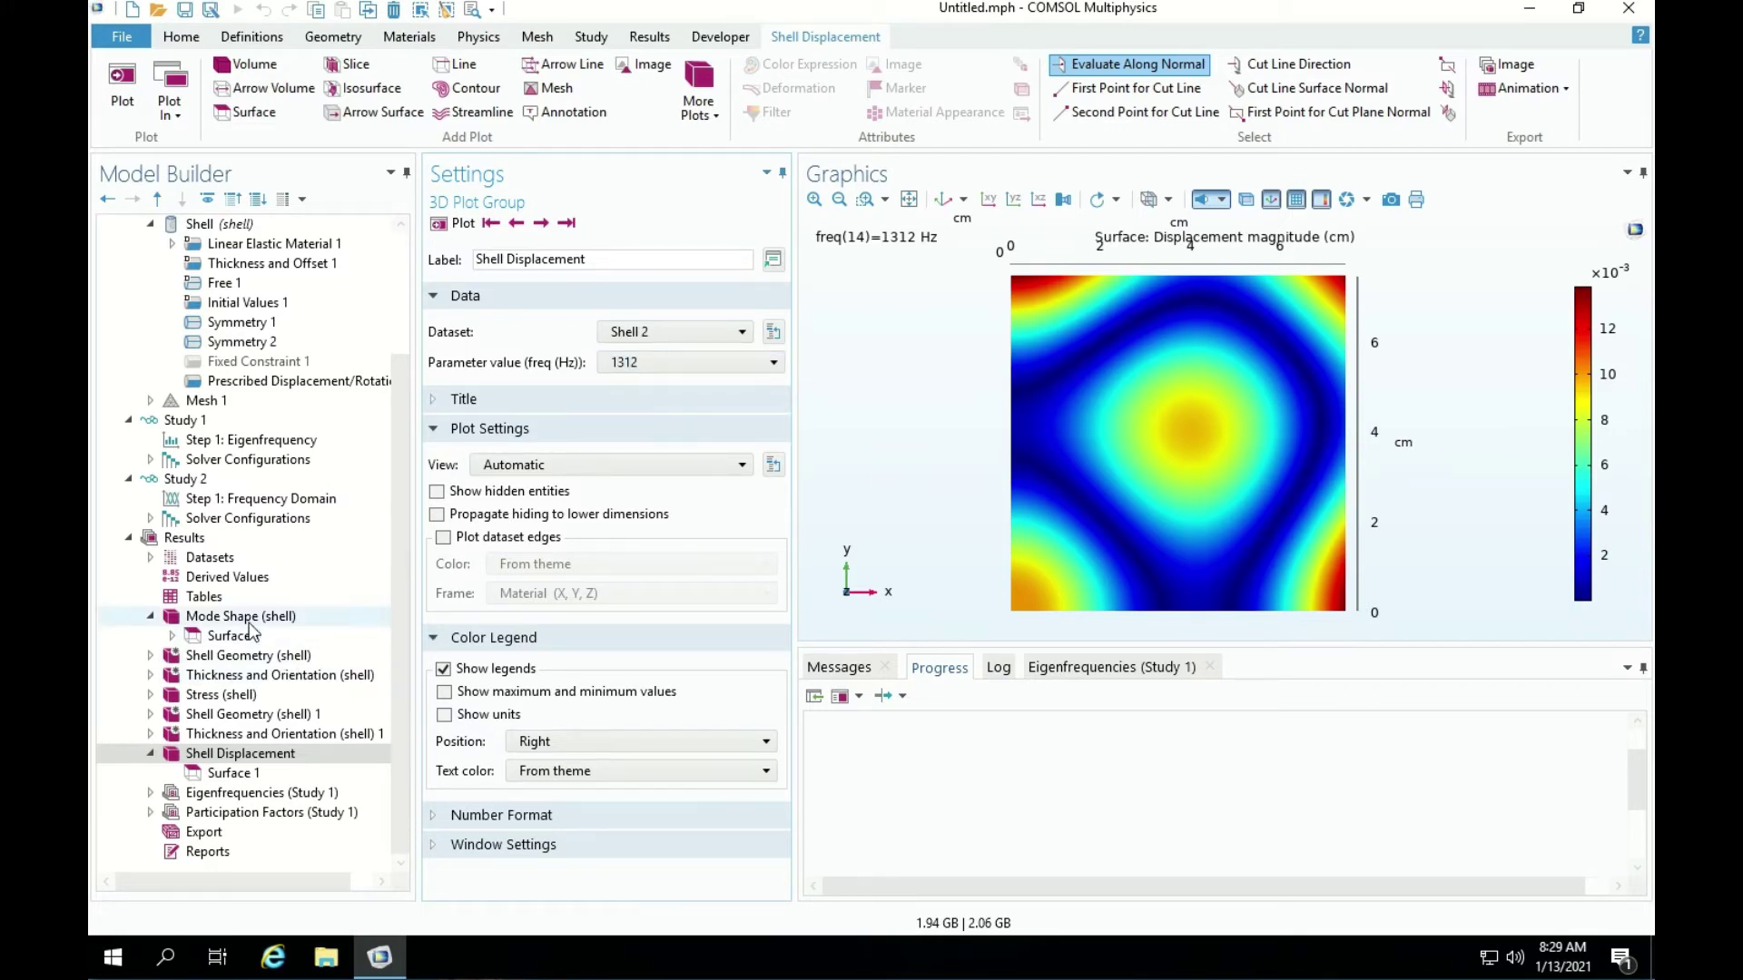
Show the eigenfrequency table, plot Mode Shape at 1295.1 Hz, then reselect Shell Displacement.
click(286, 792)
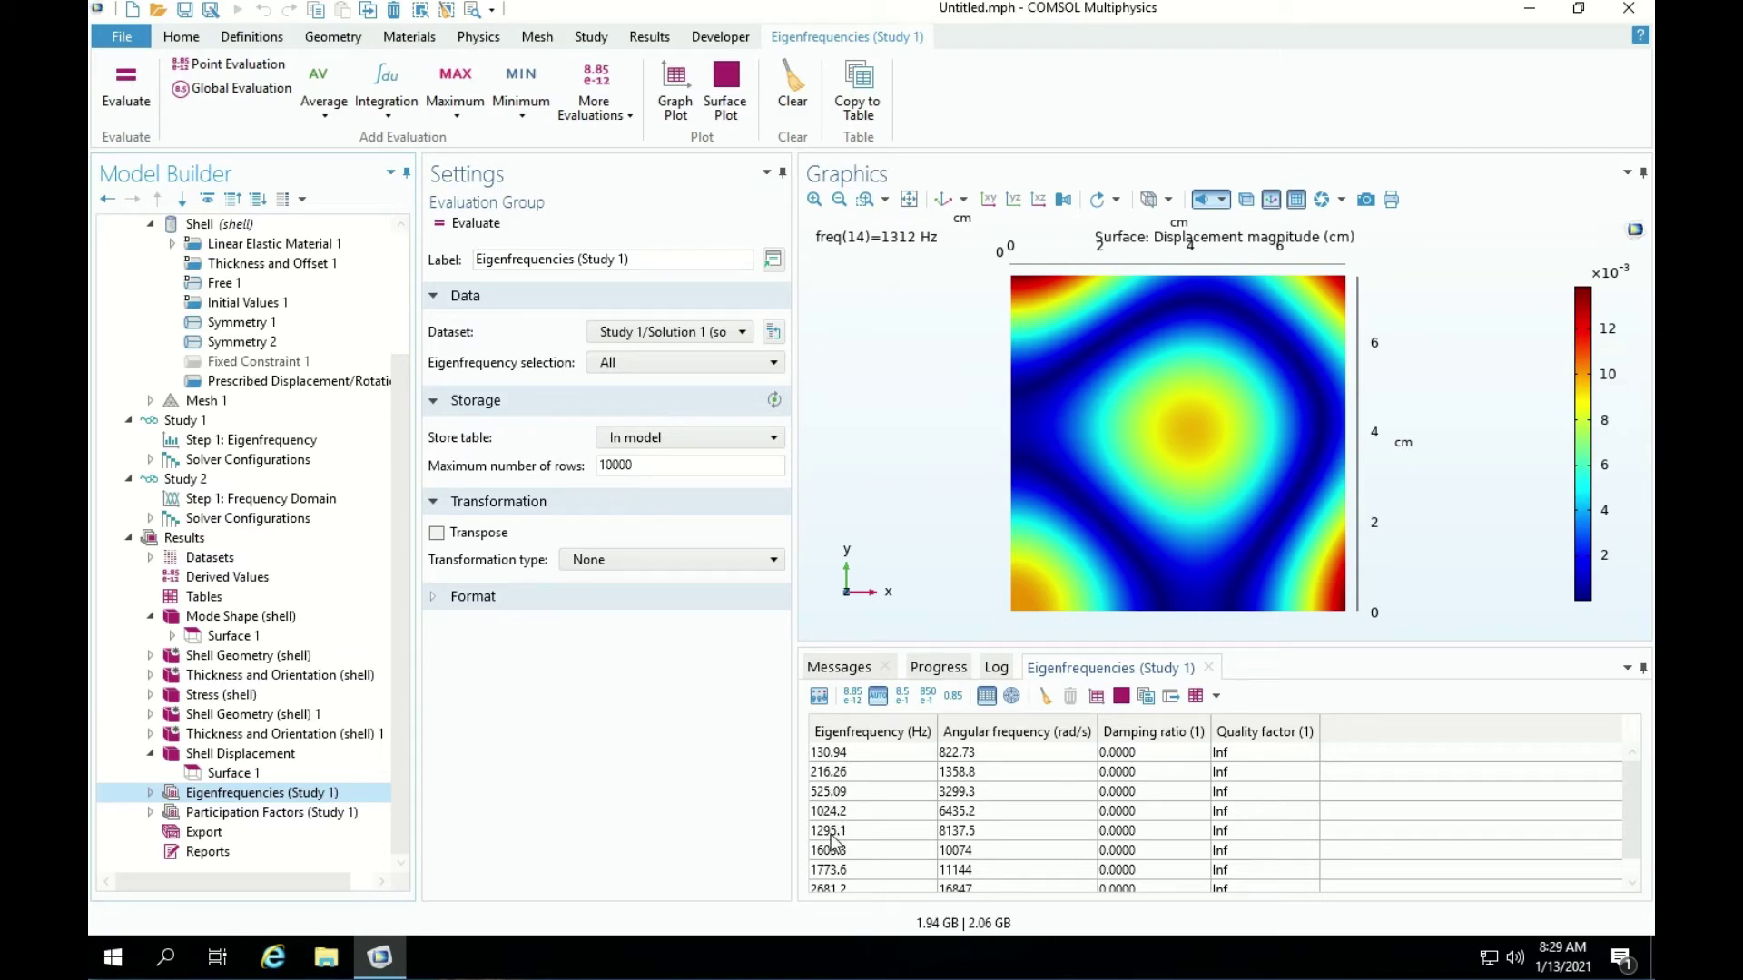
click(241, 615)
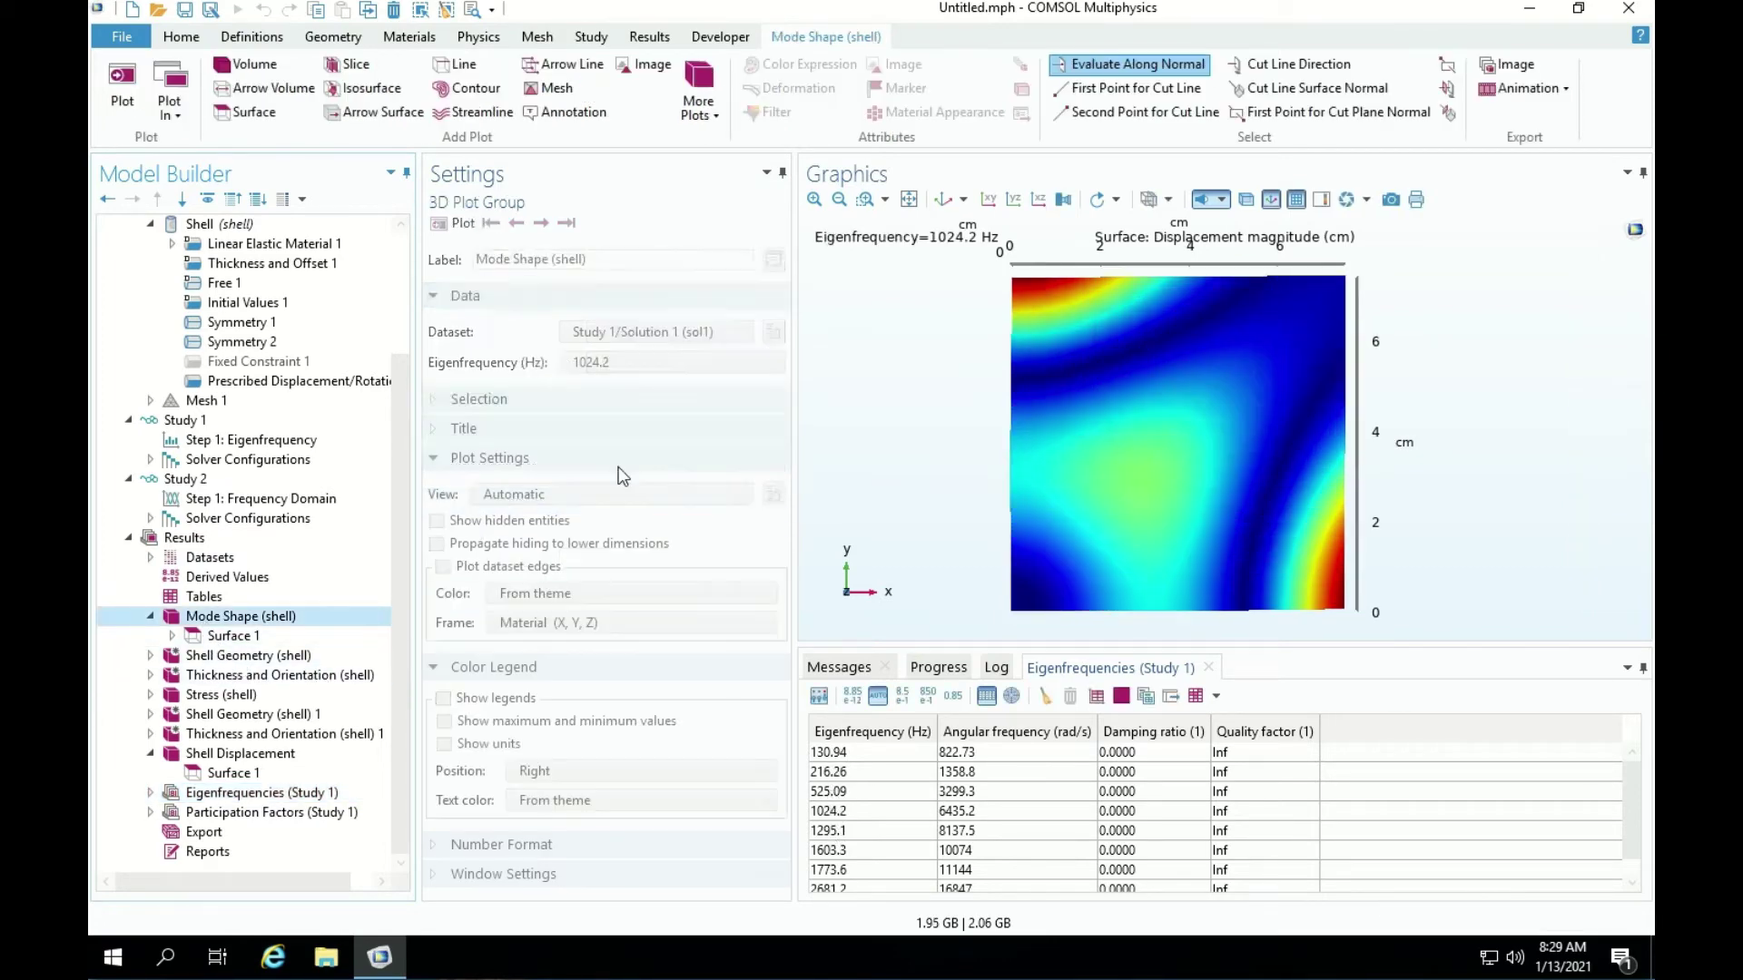
click(608, 365)
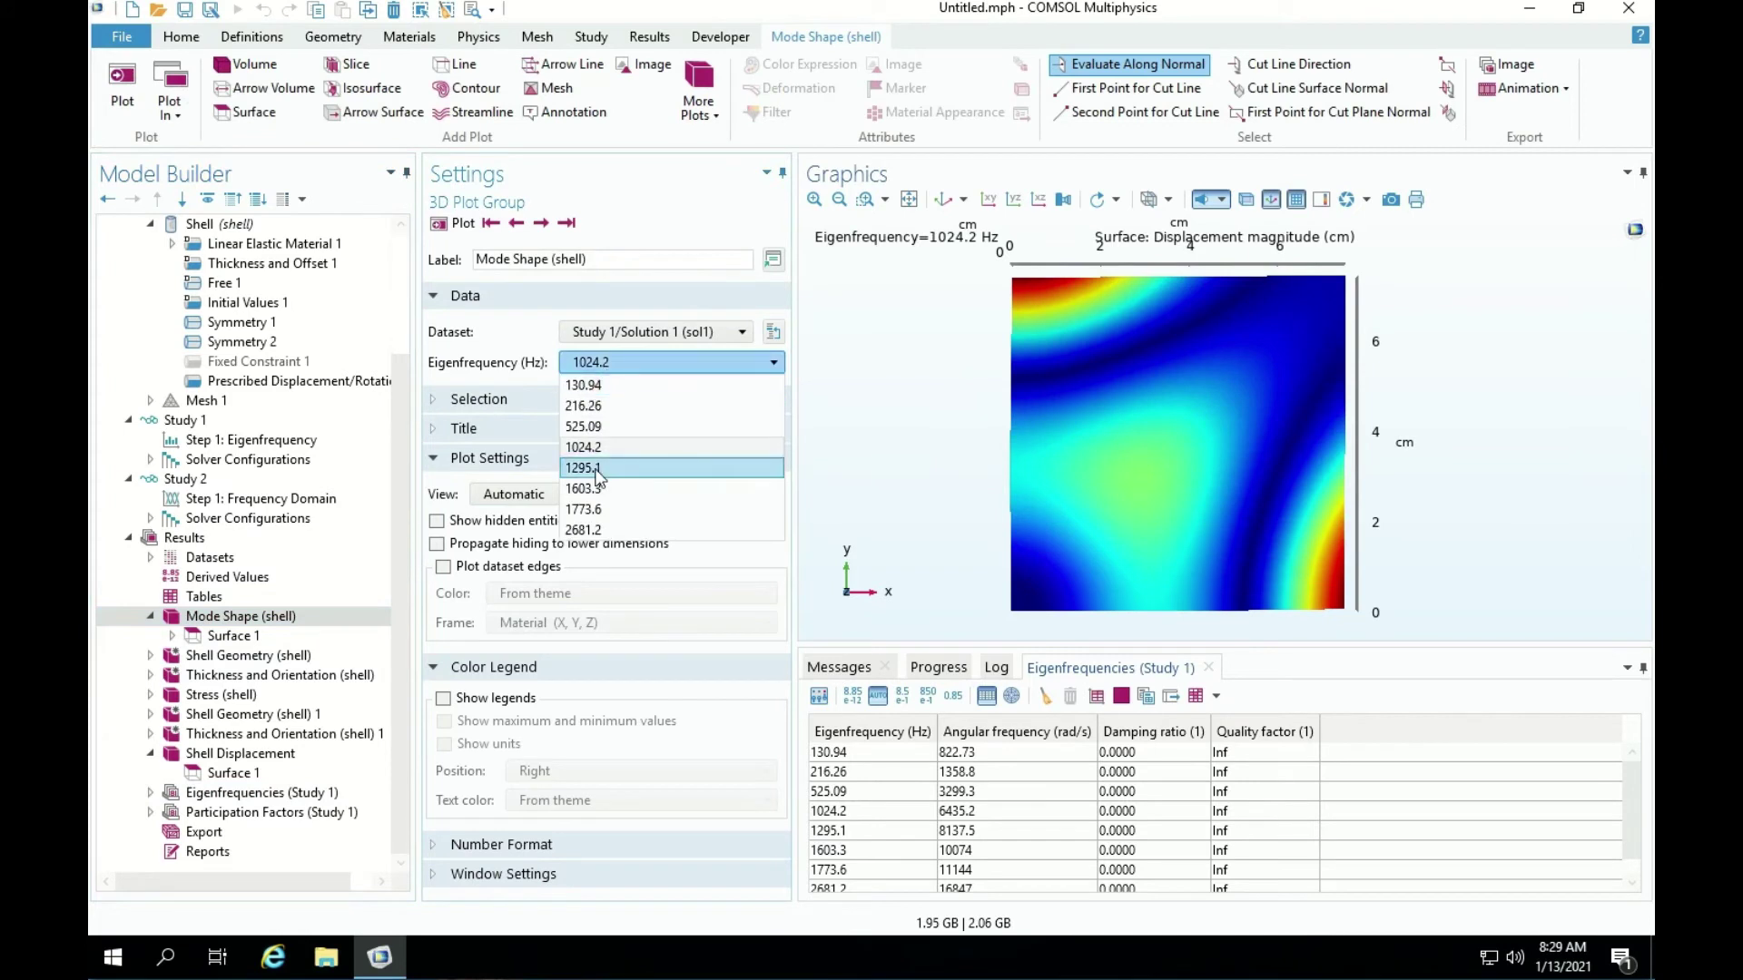
click(588, 446)
click(459, 226)
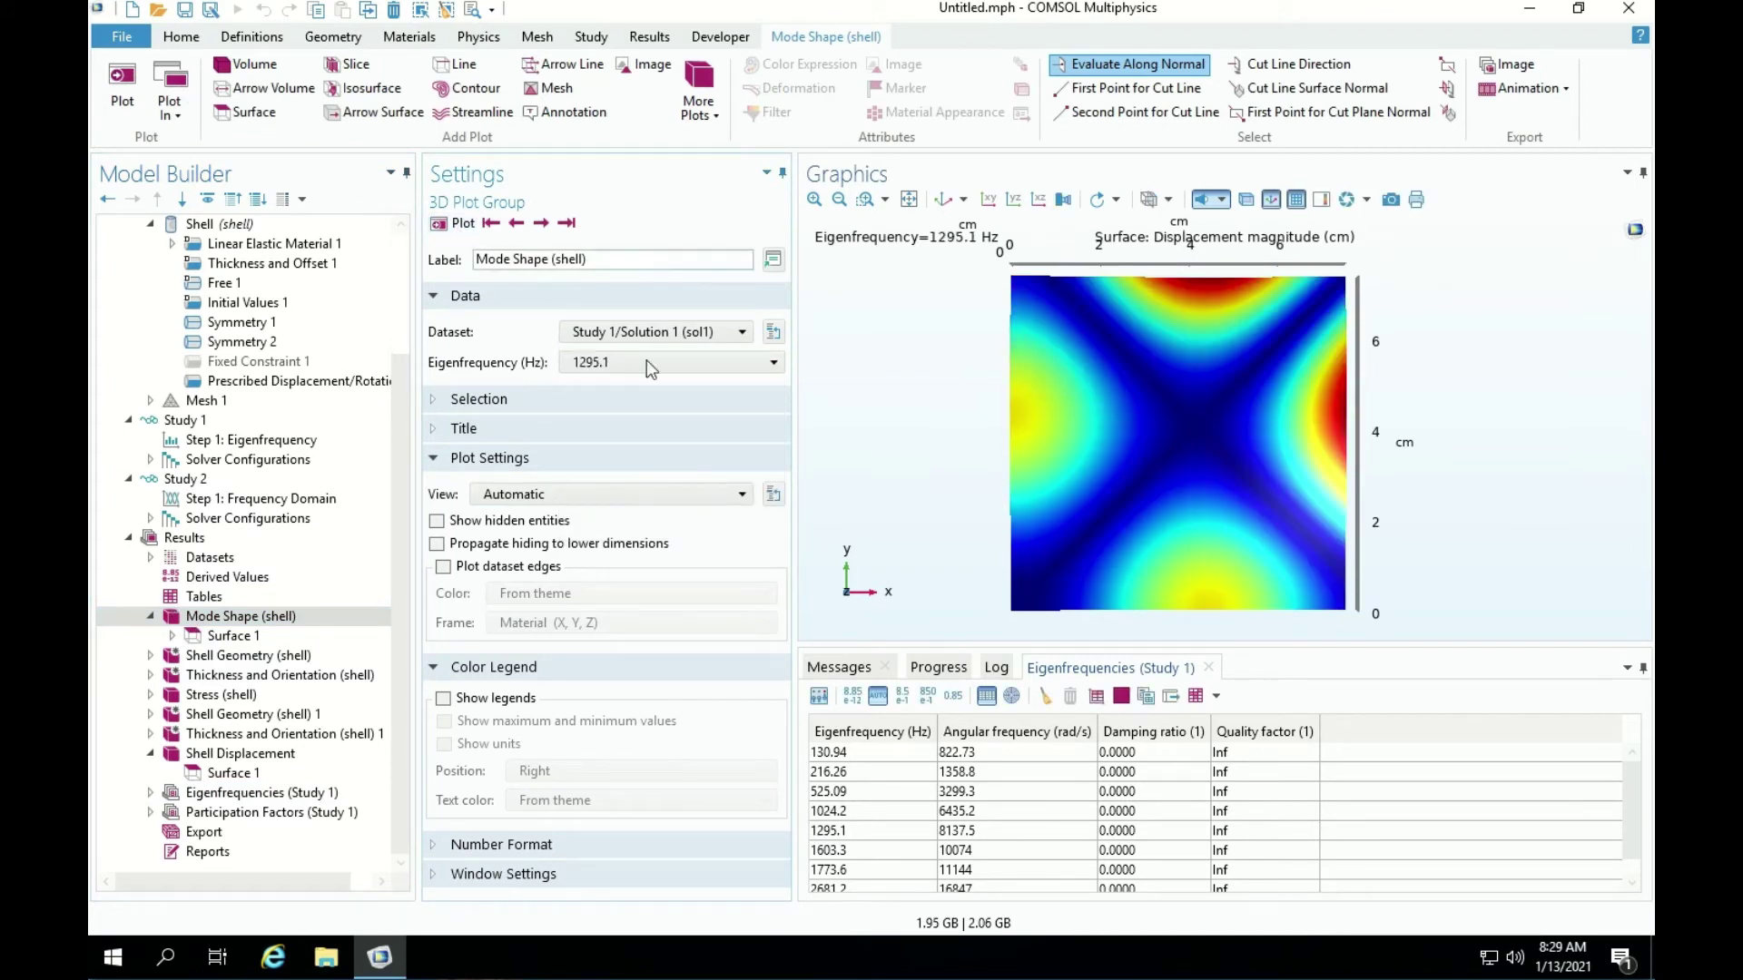
click(233, 756)
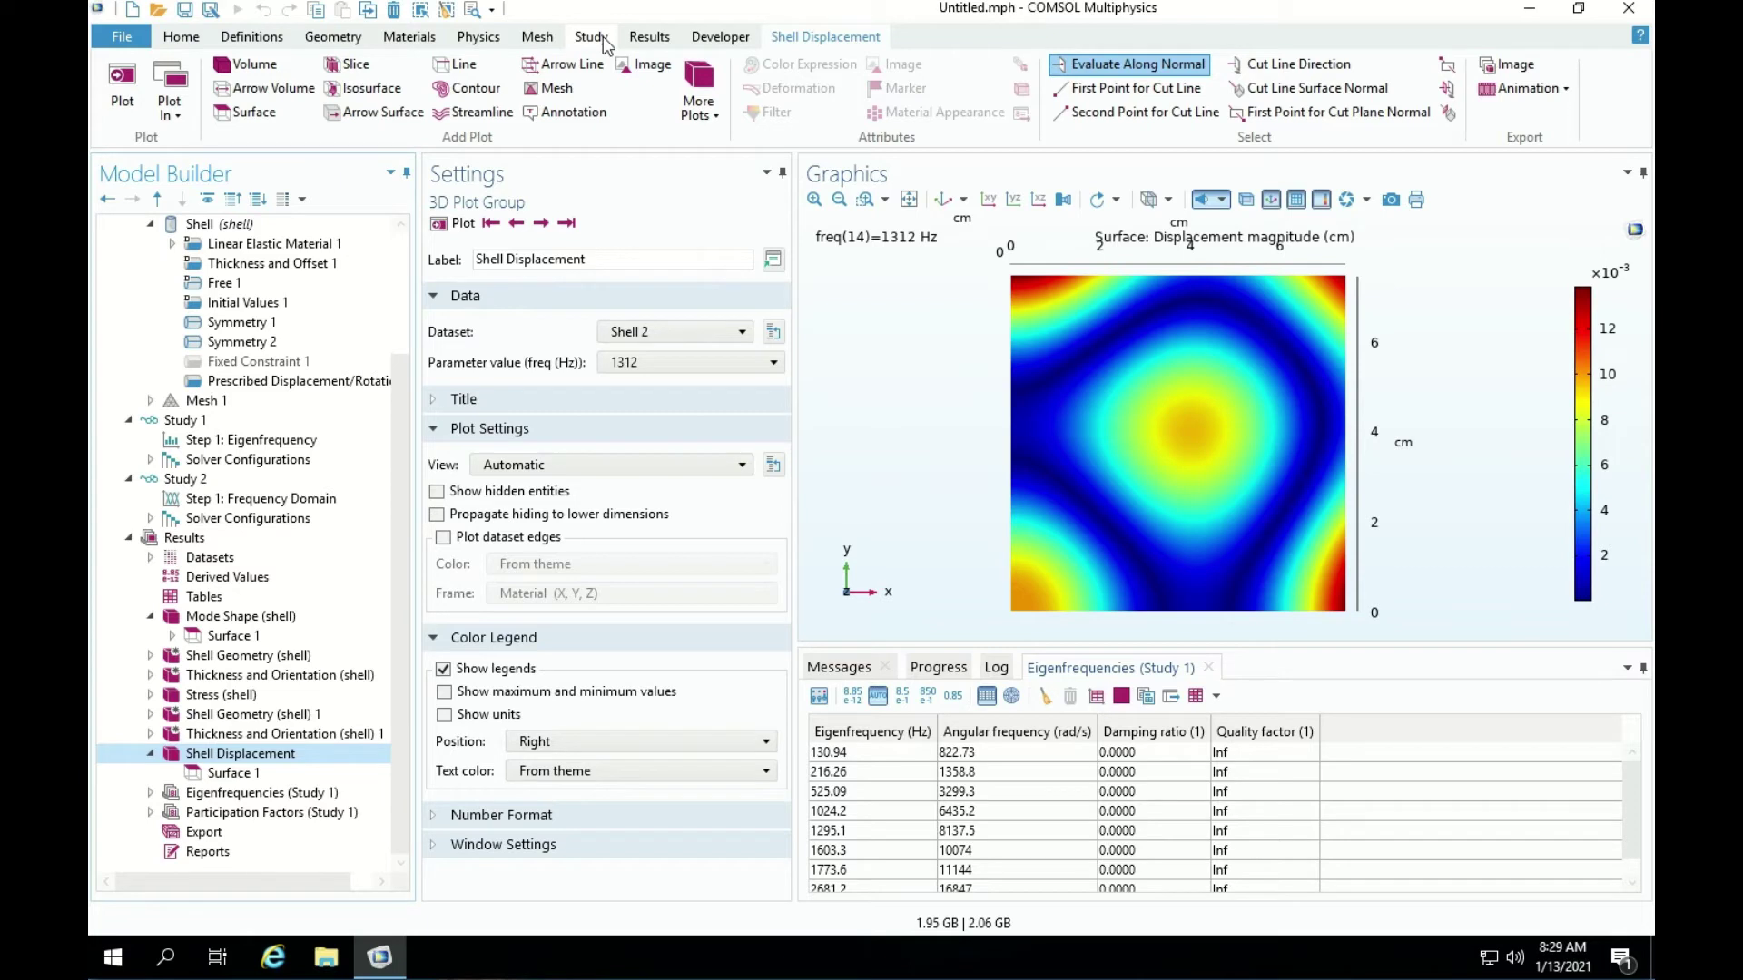
Create a 1D plot group from the Results tab and add a Point Graph at point 6.
click(604, 37)
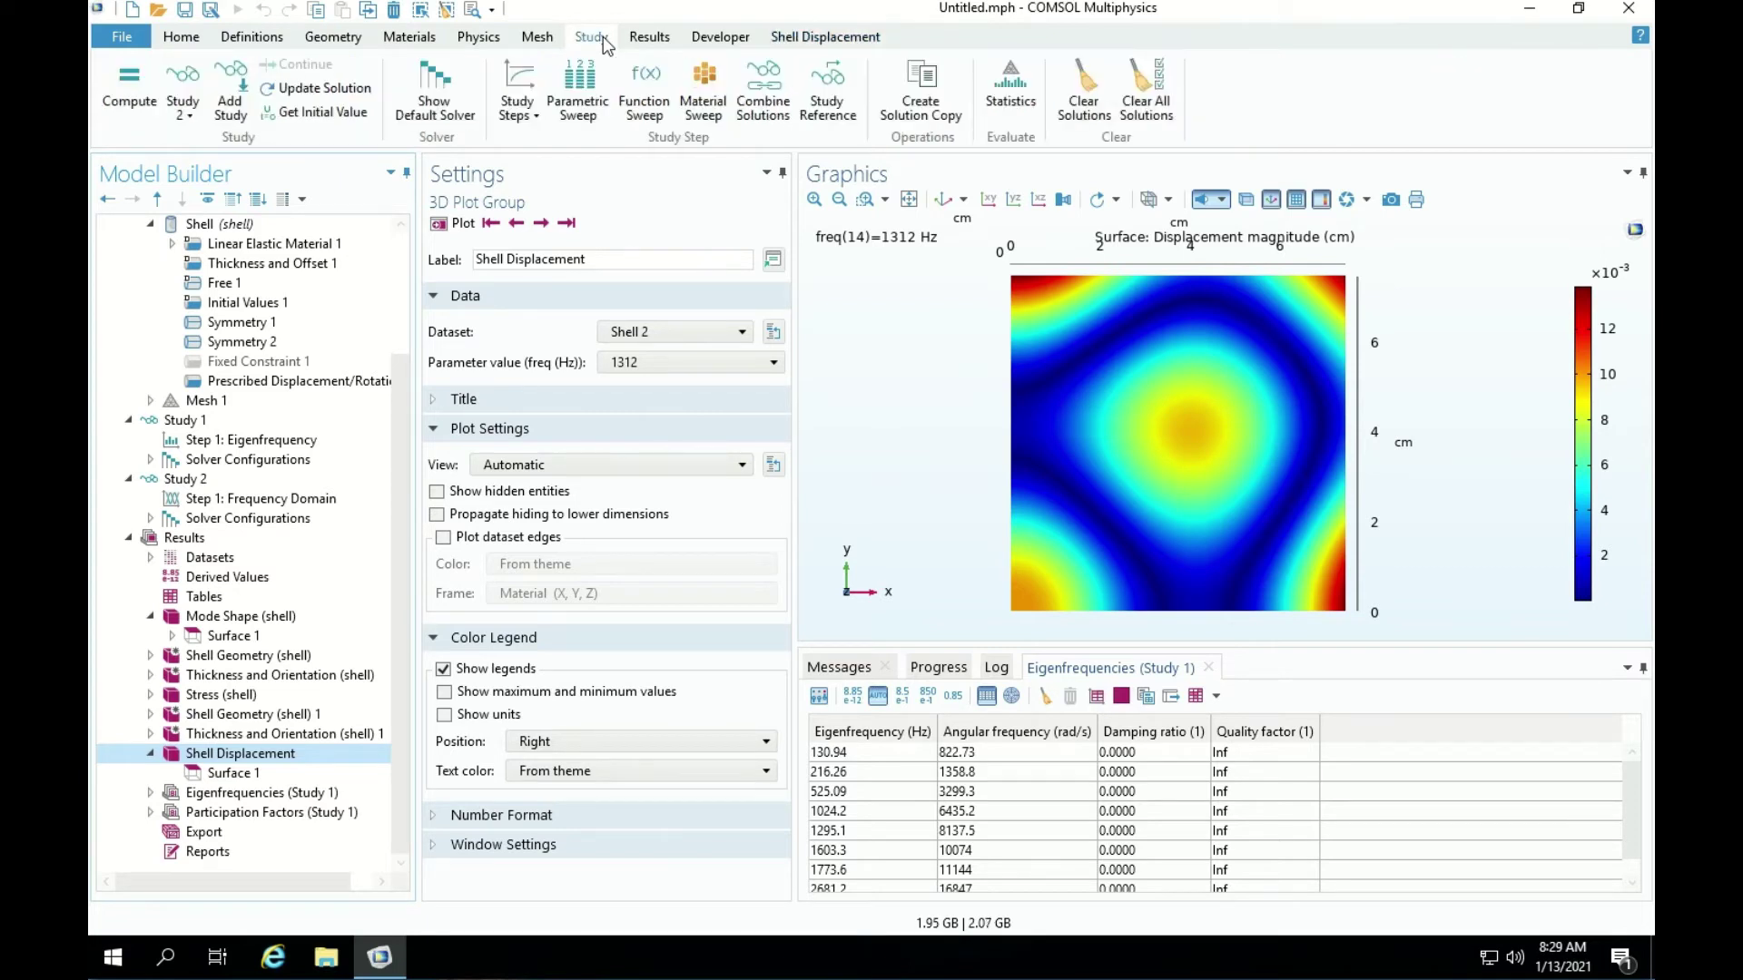
click(650, 38)
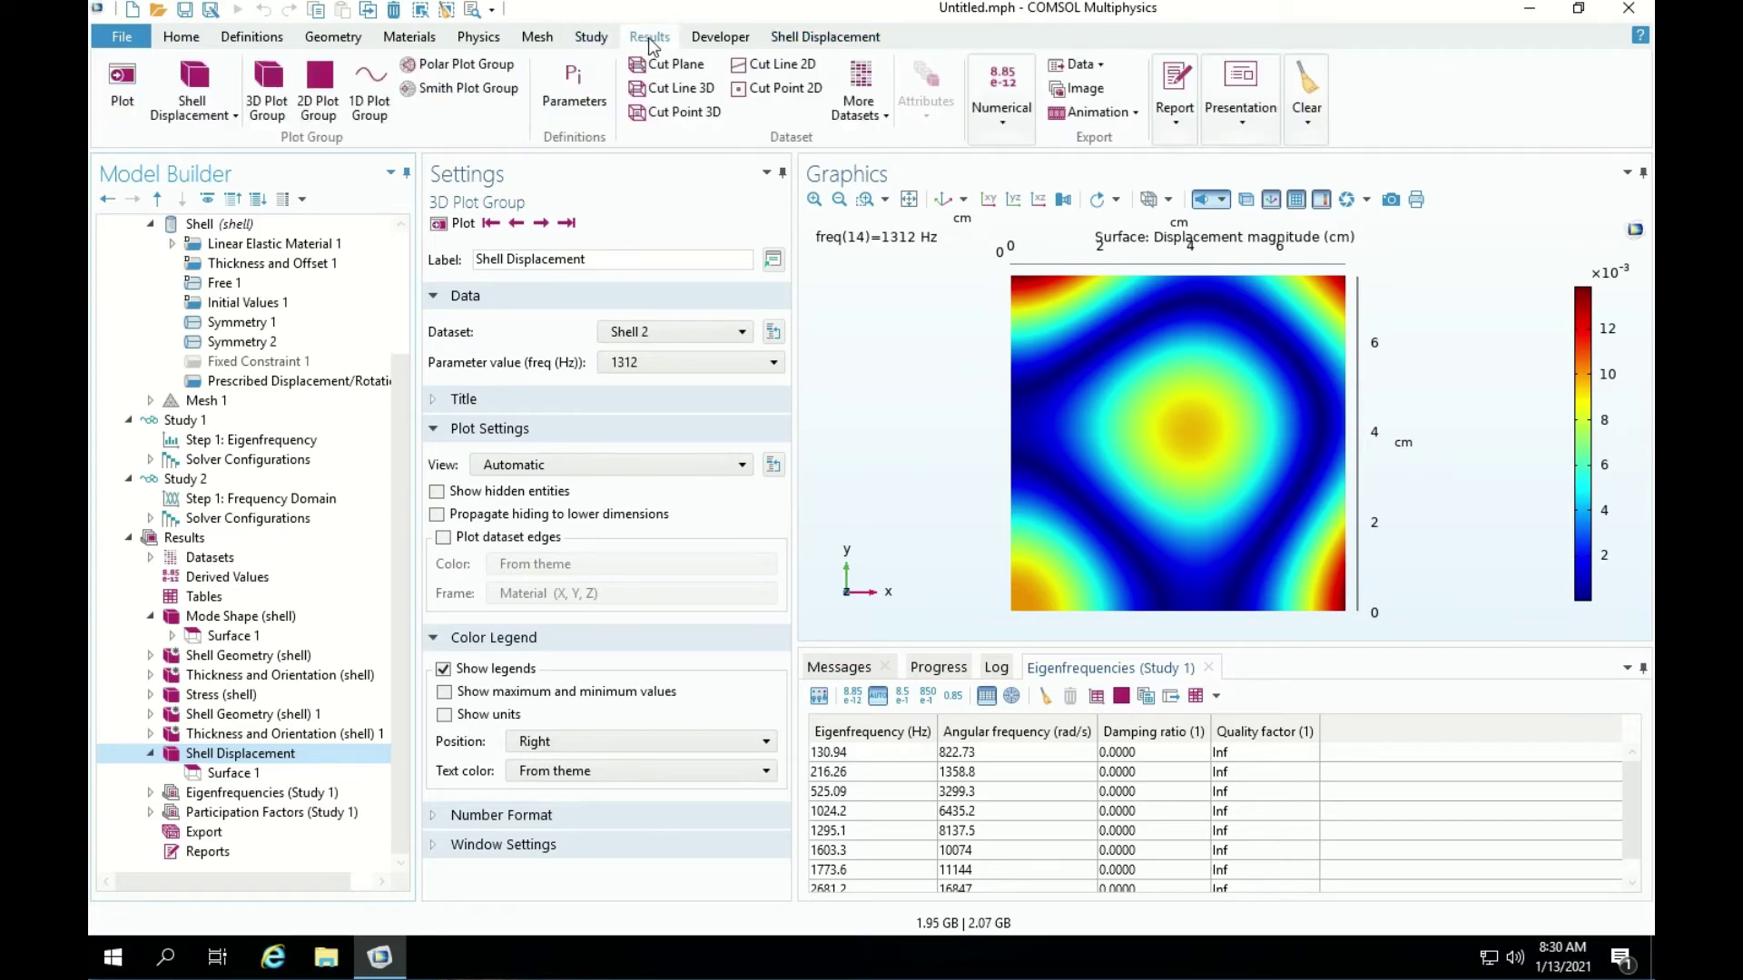
click(369, 85)
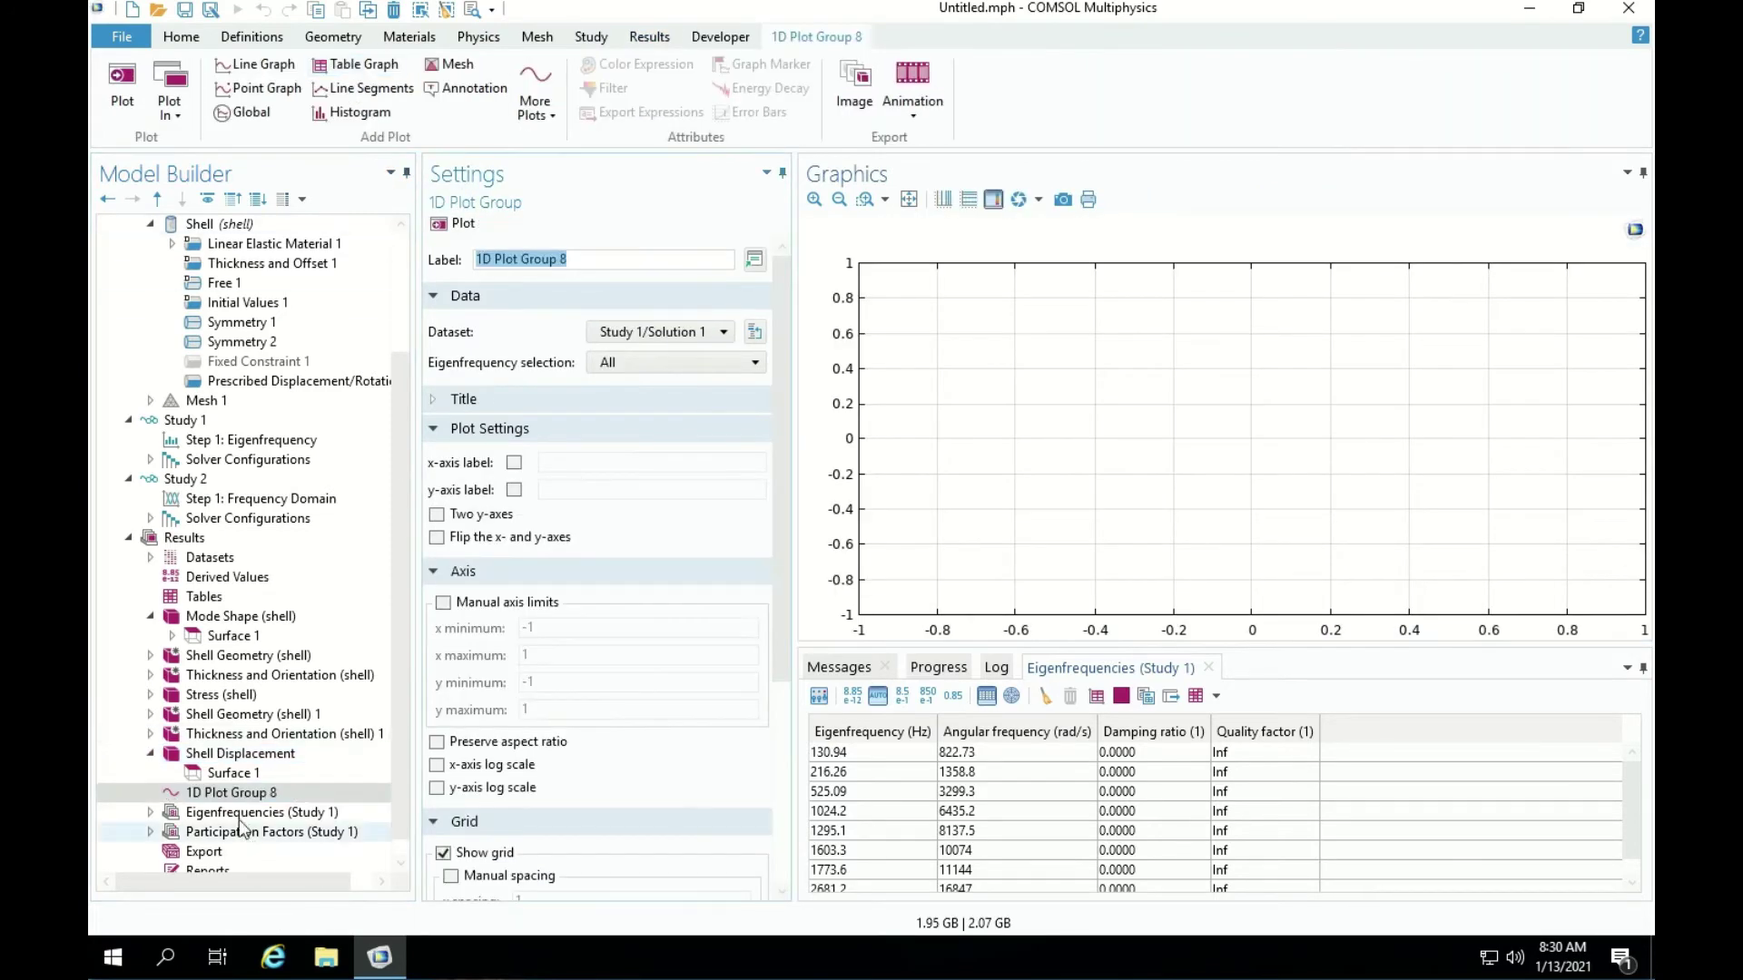
click(241, 89)
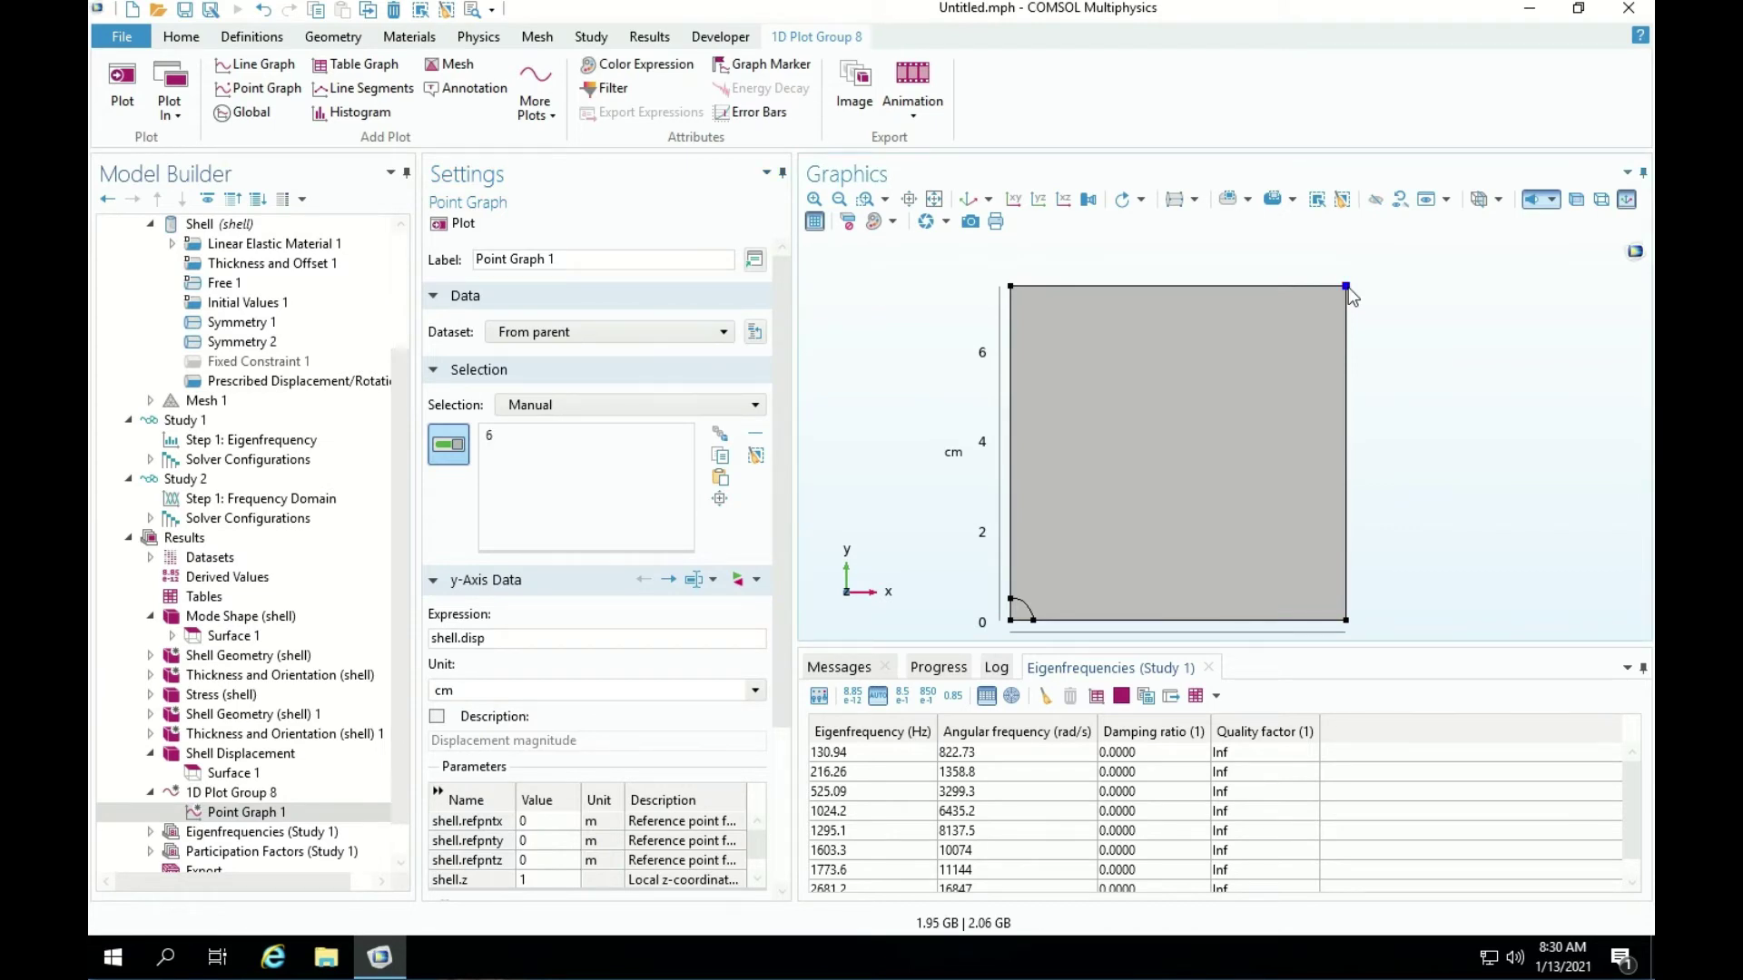
Try the Shell 2 dataset in 1D Plot Group 8 and dismiss the resulting dataset errors.
click(227, 795)
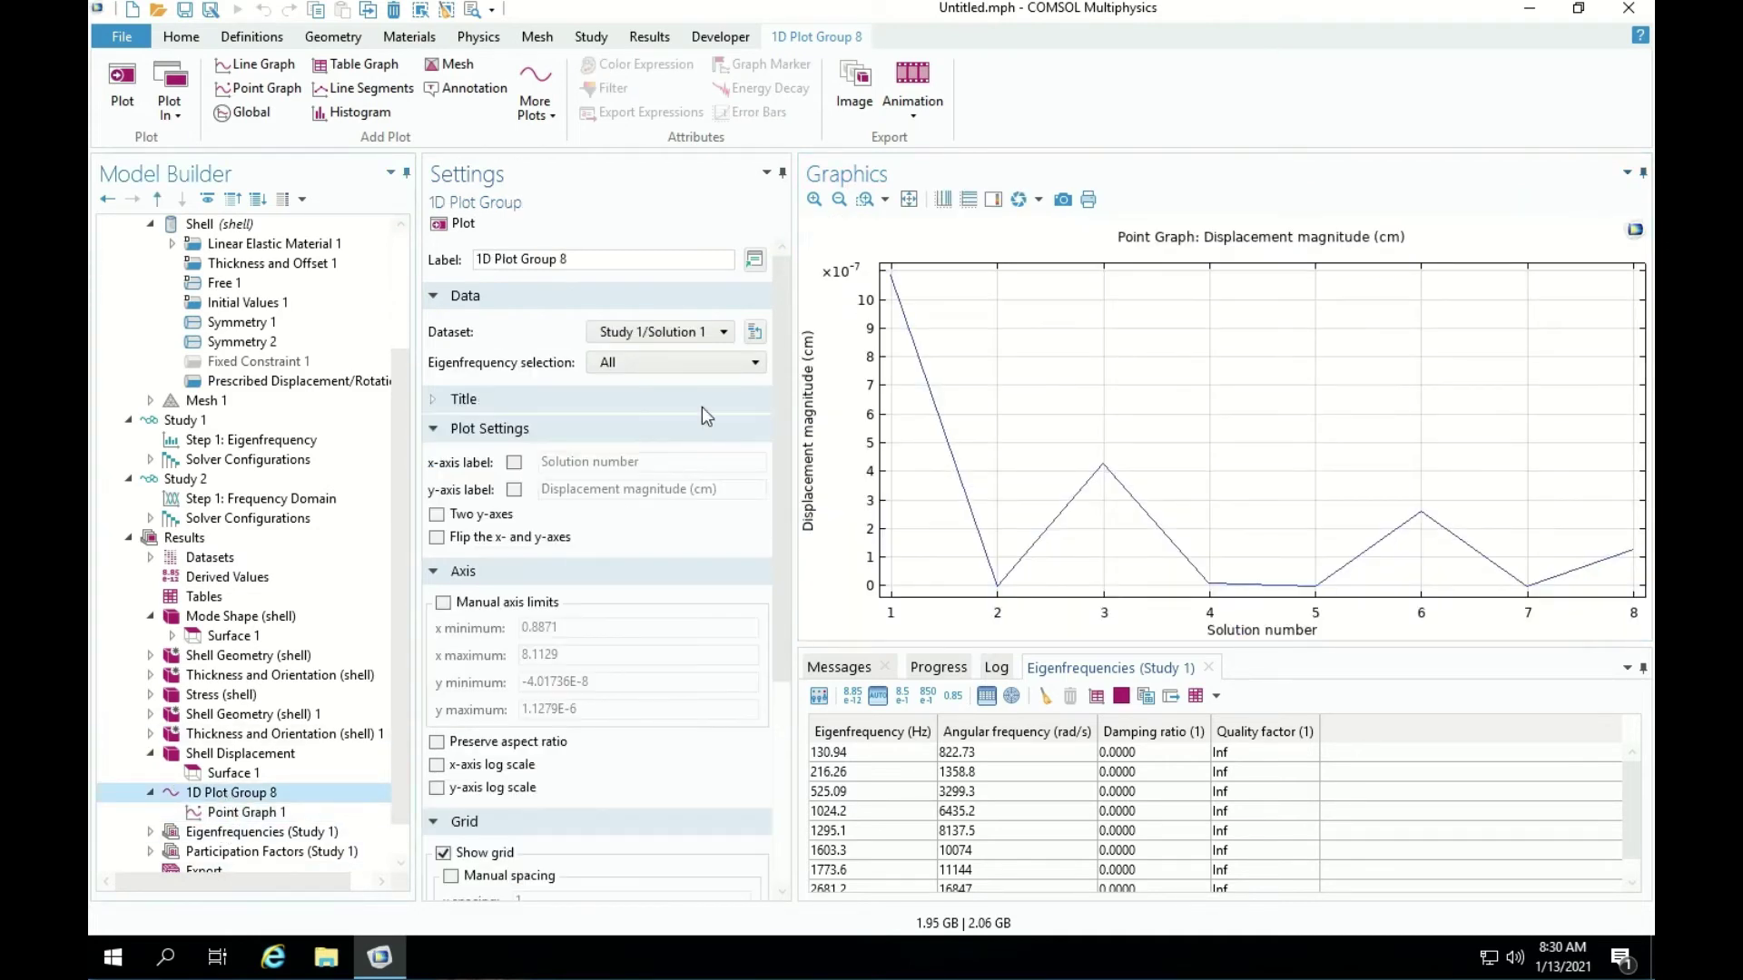
click(707, 339)
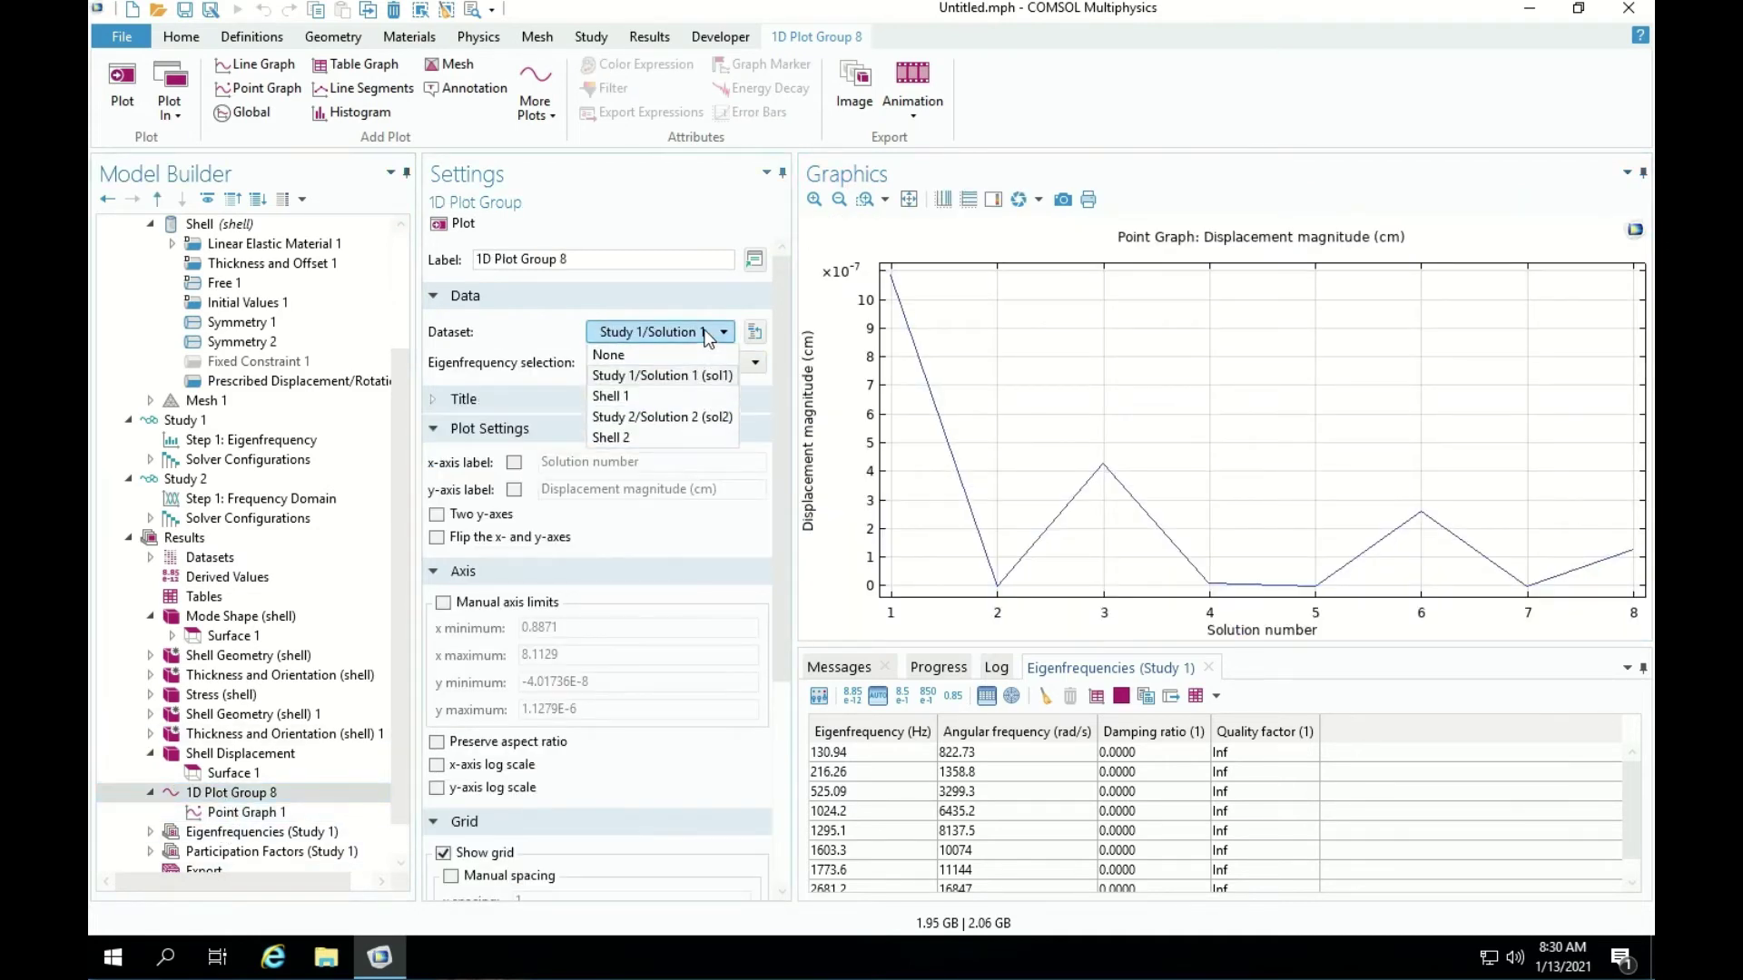
click(637, 432)
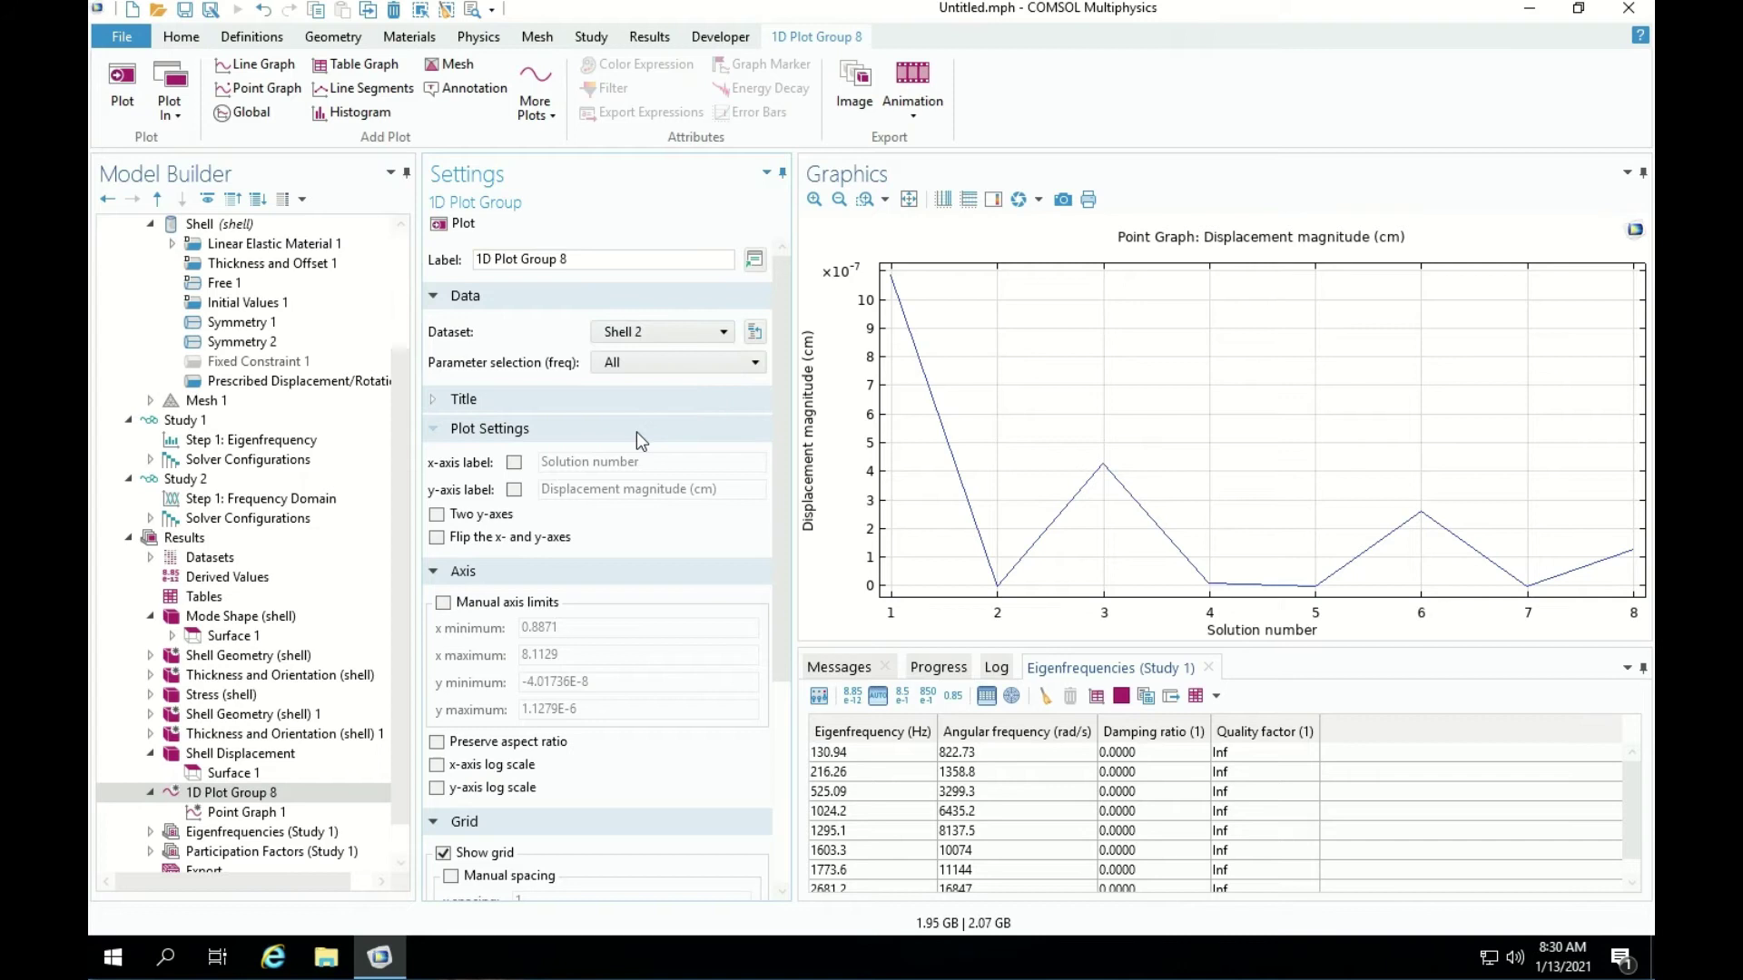
click(245, 813)
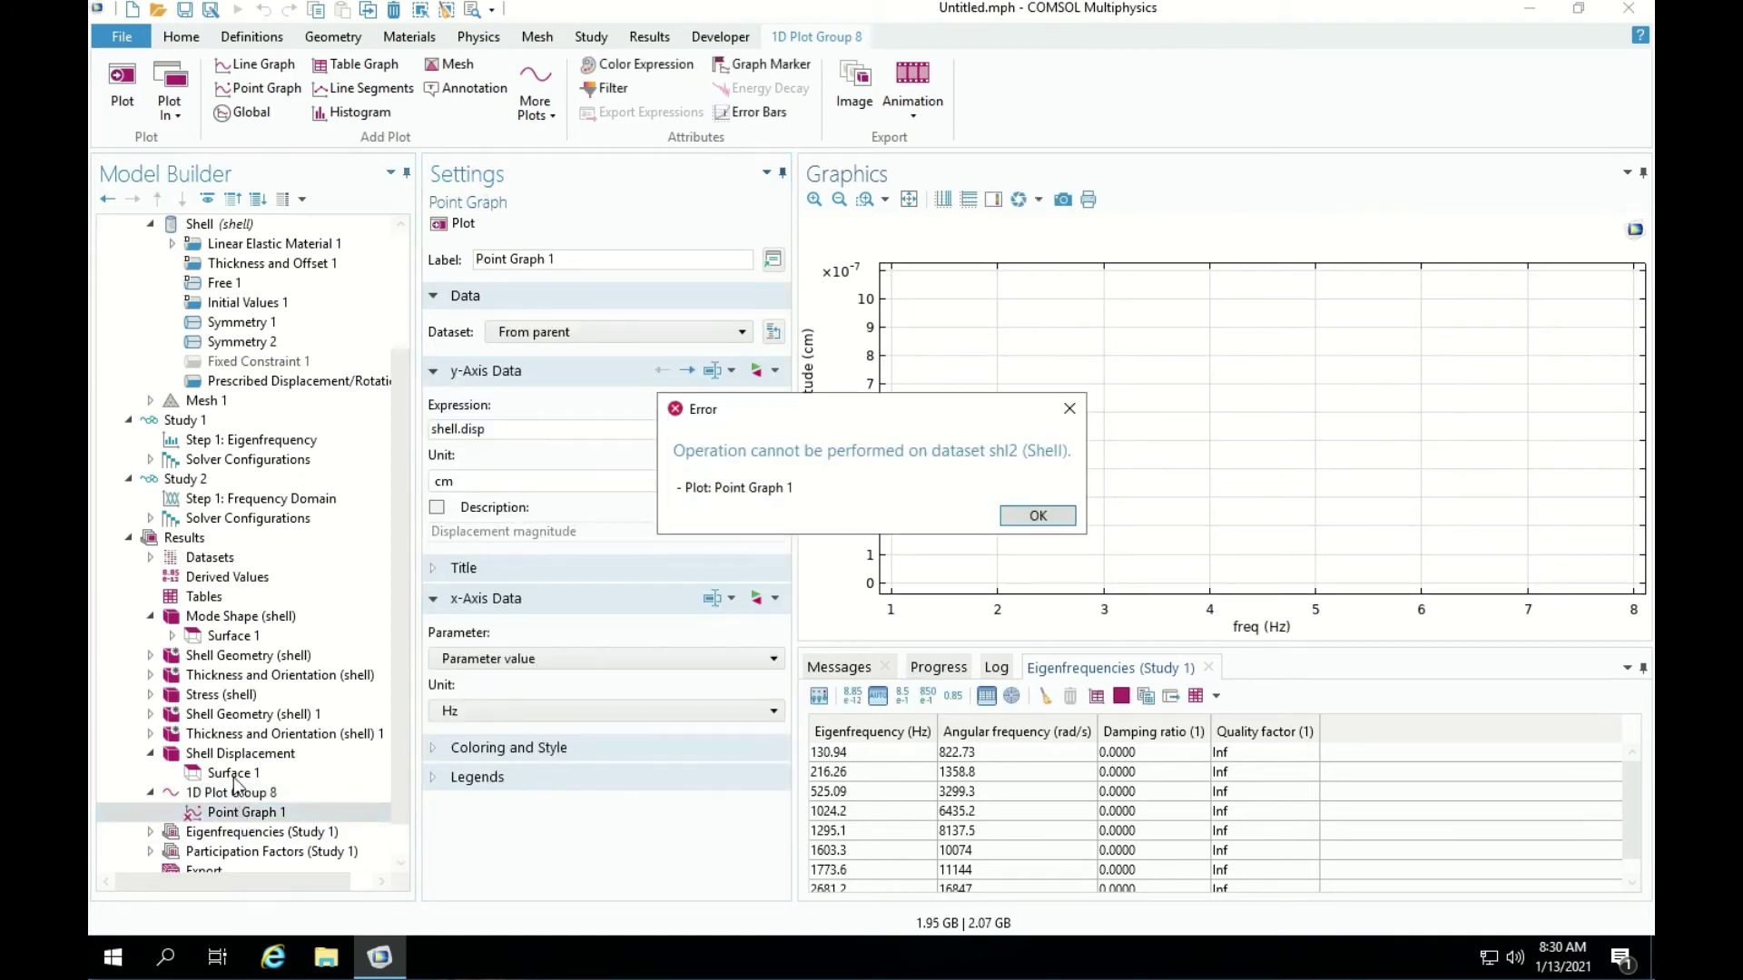
click(1038, 516)
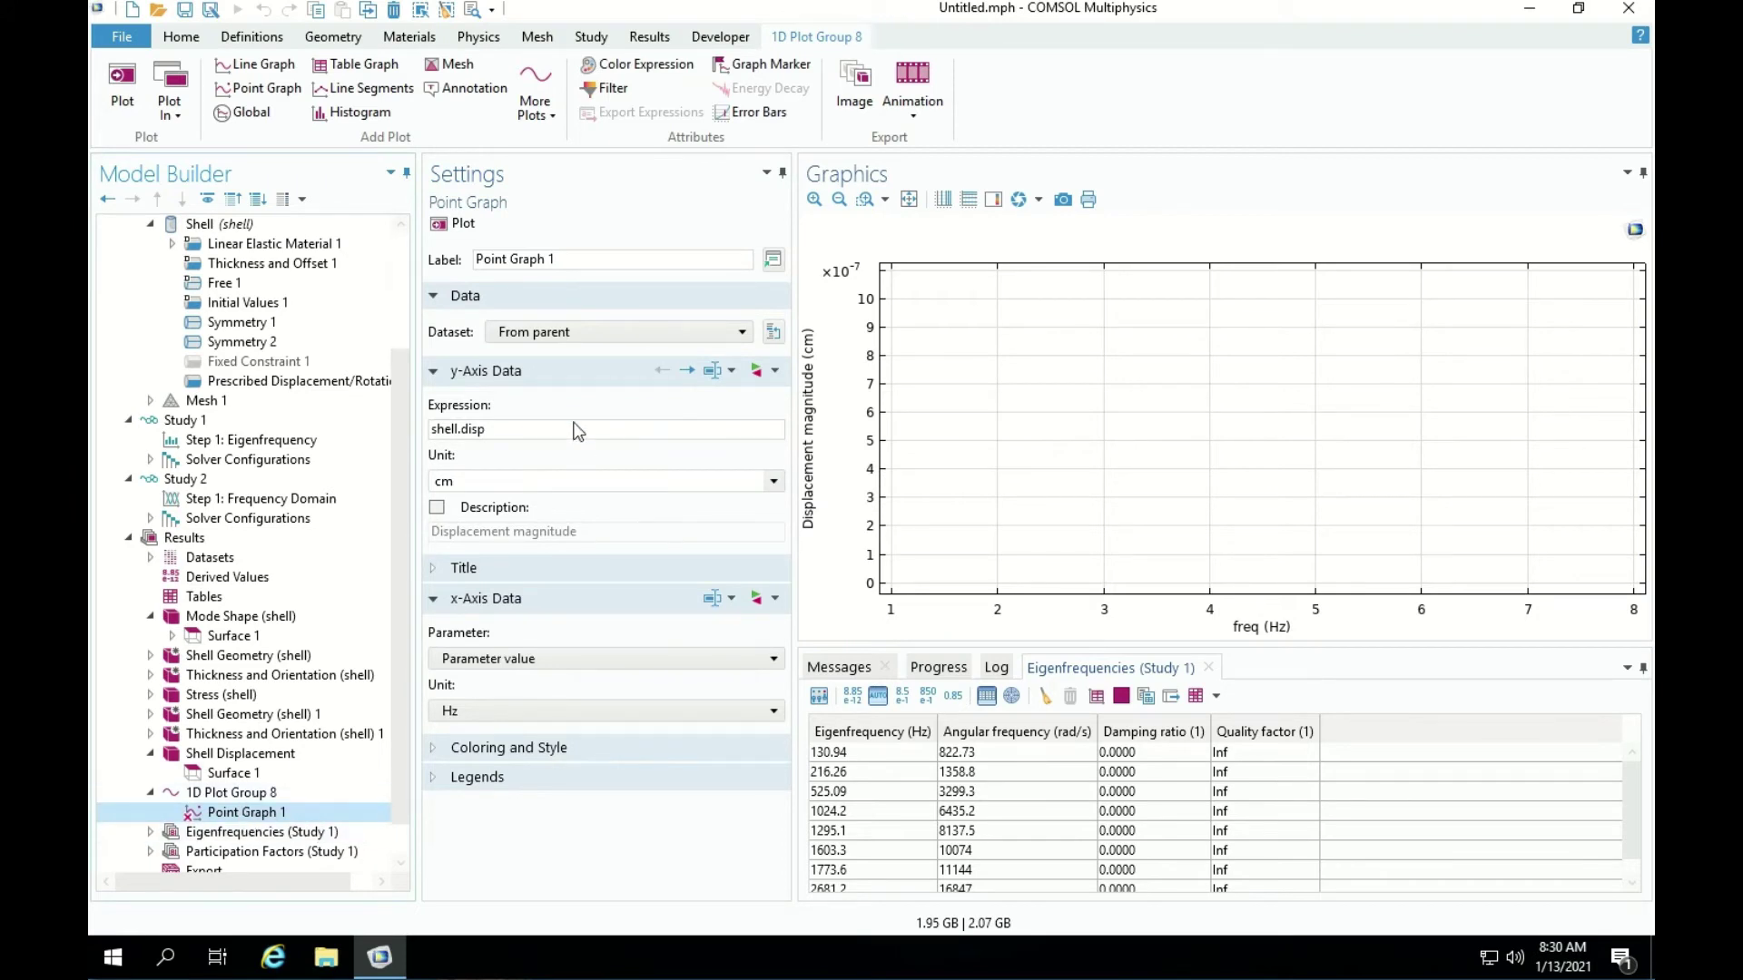
click(526, 431)
click(453, 224)
click(1038, 516)
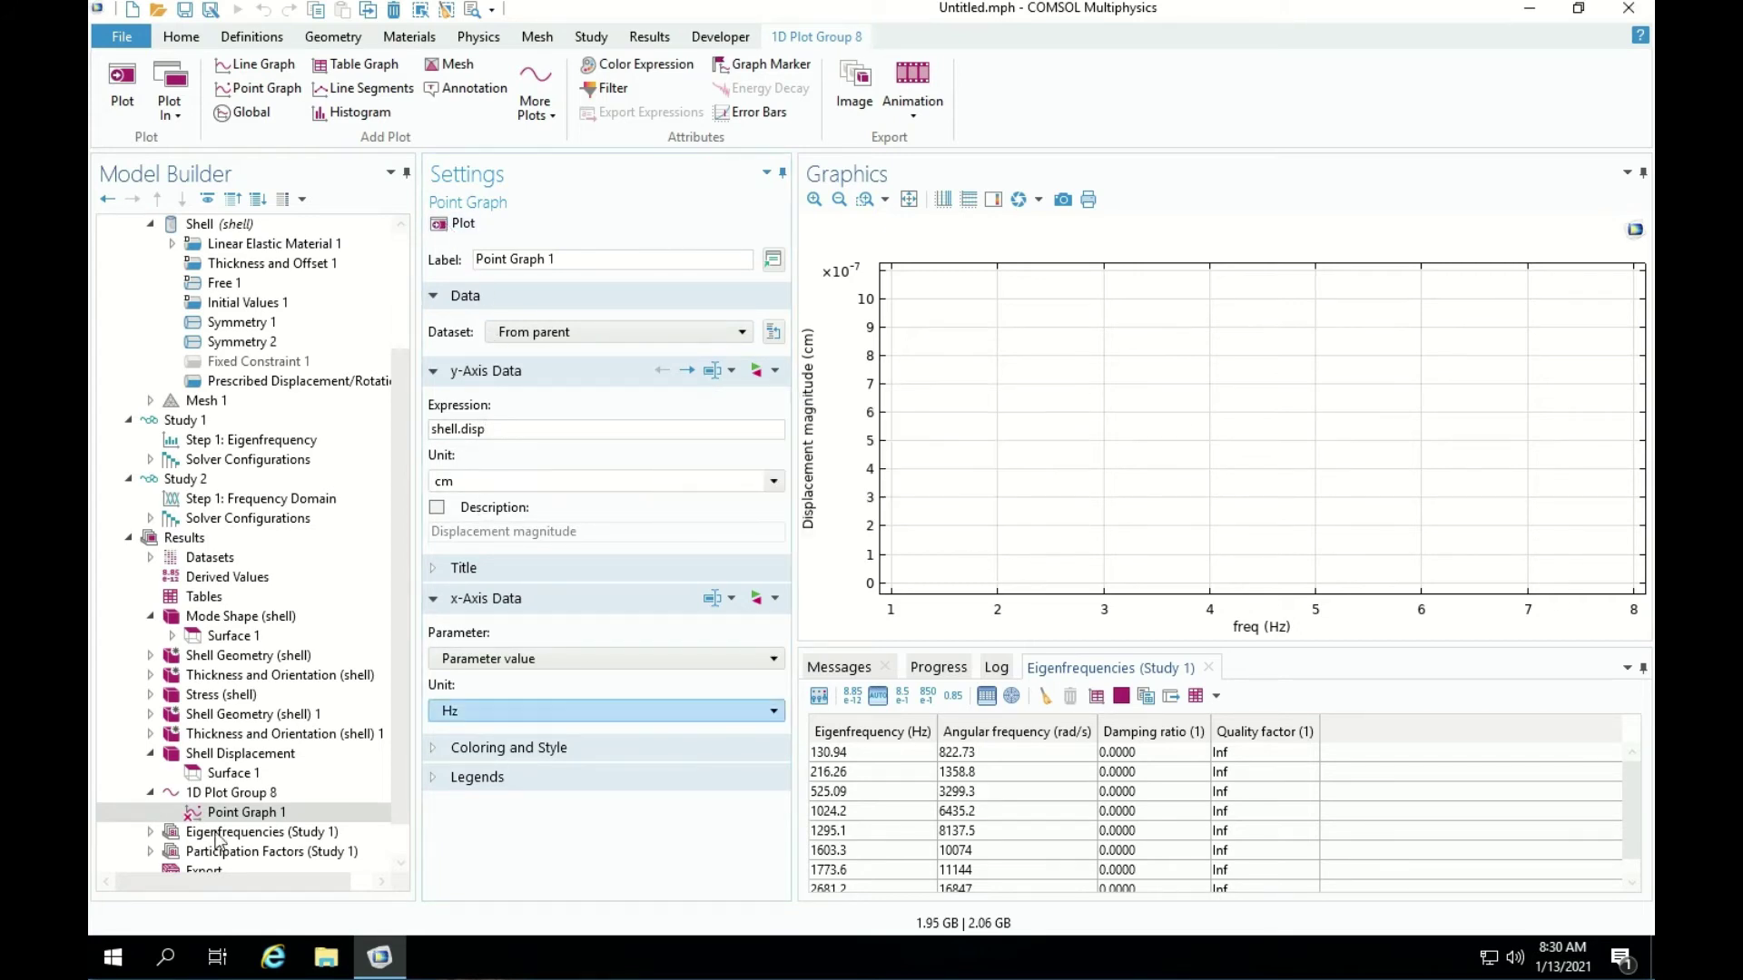
Switch the dataset to Study 2/Solution 2 and replot the point graph over the frequency sweep.
click(231, 792)
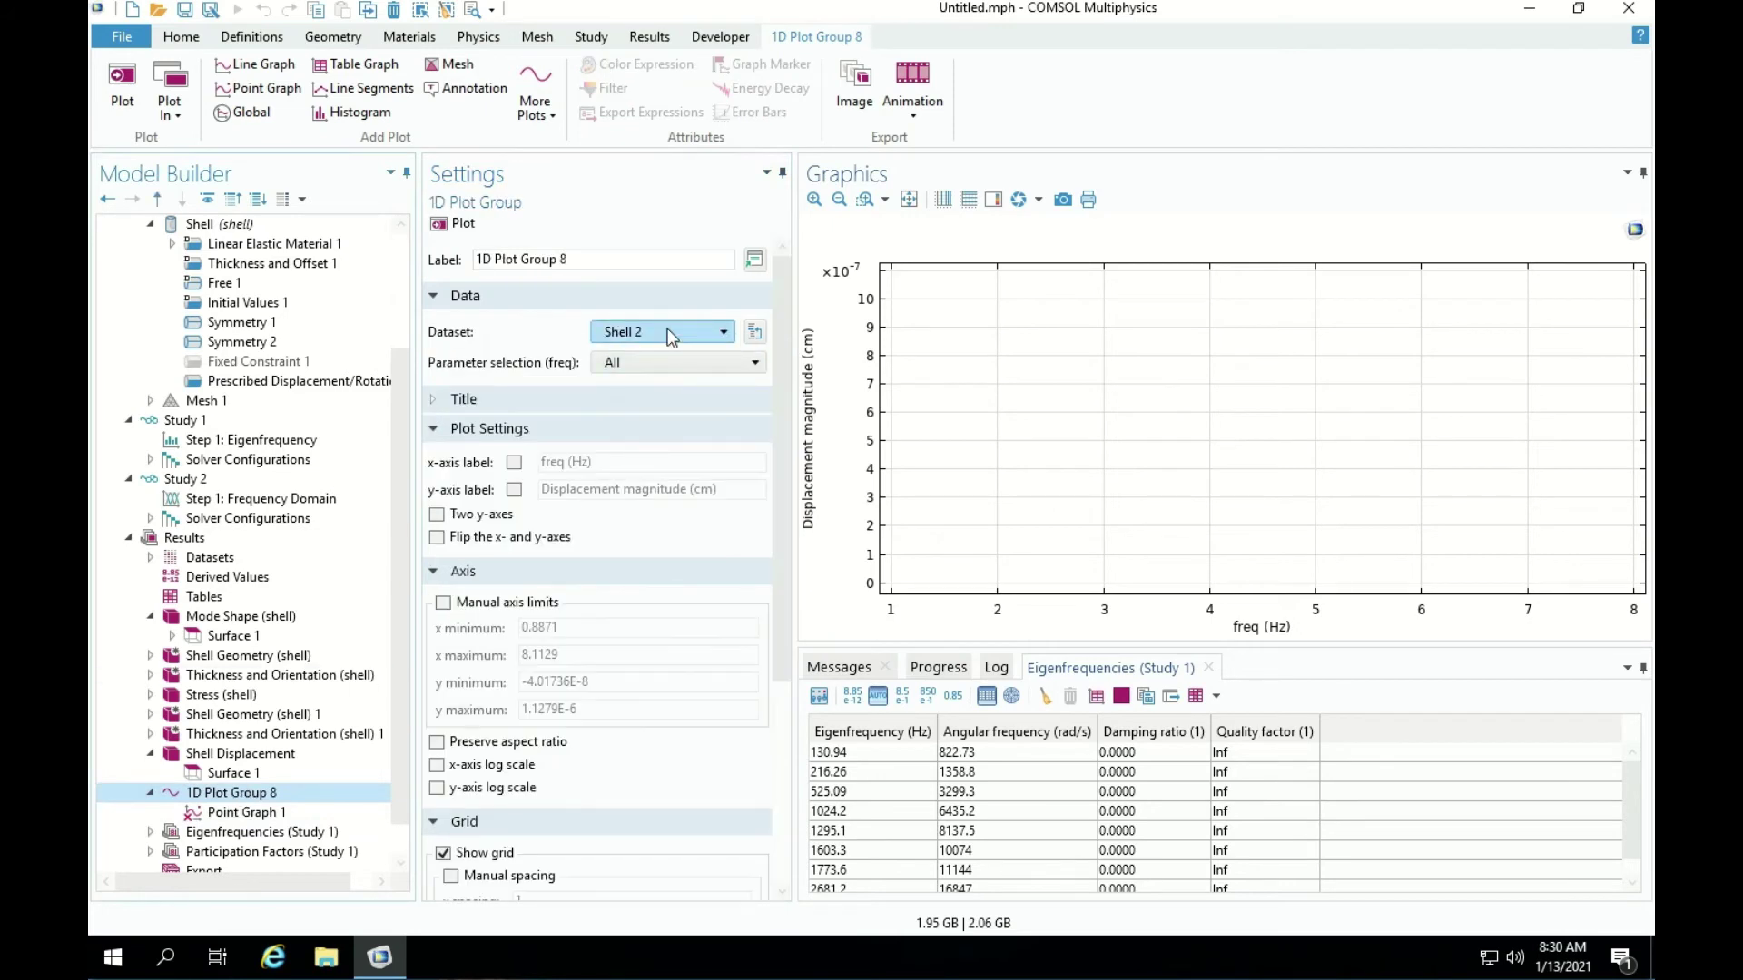
click(628, 352)
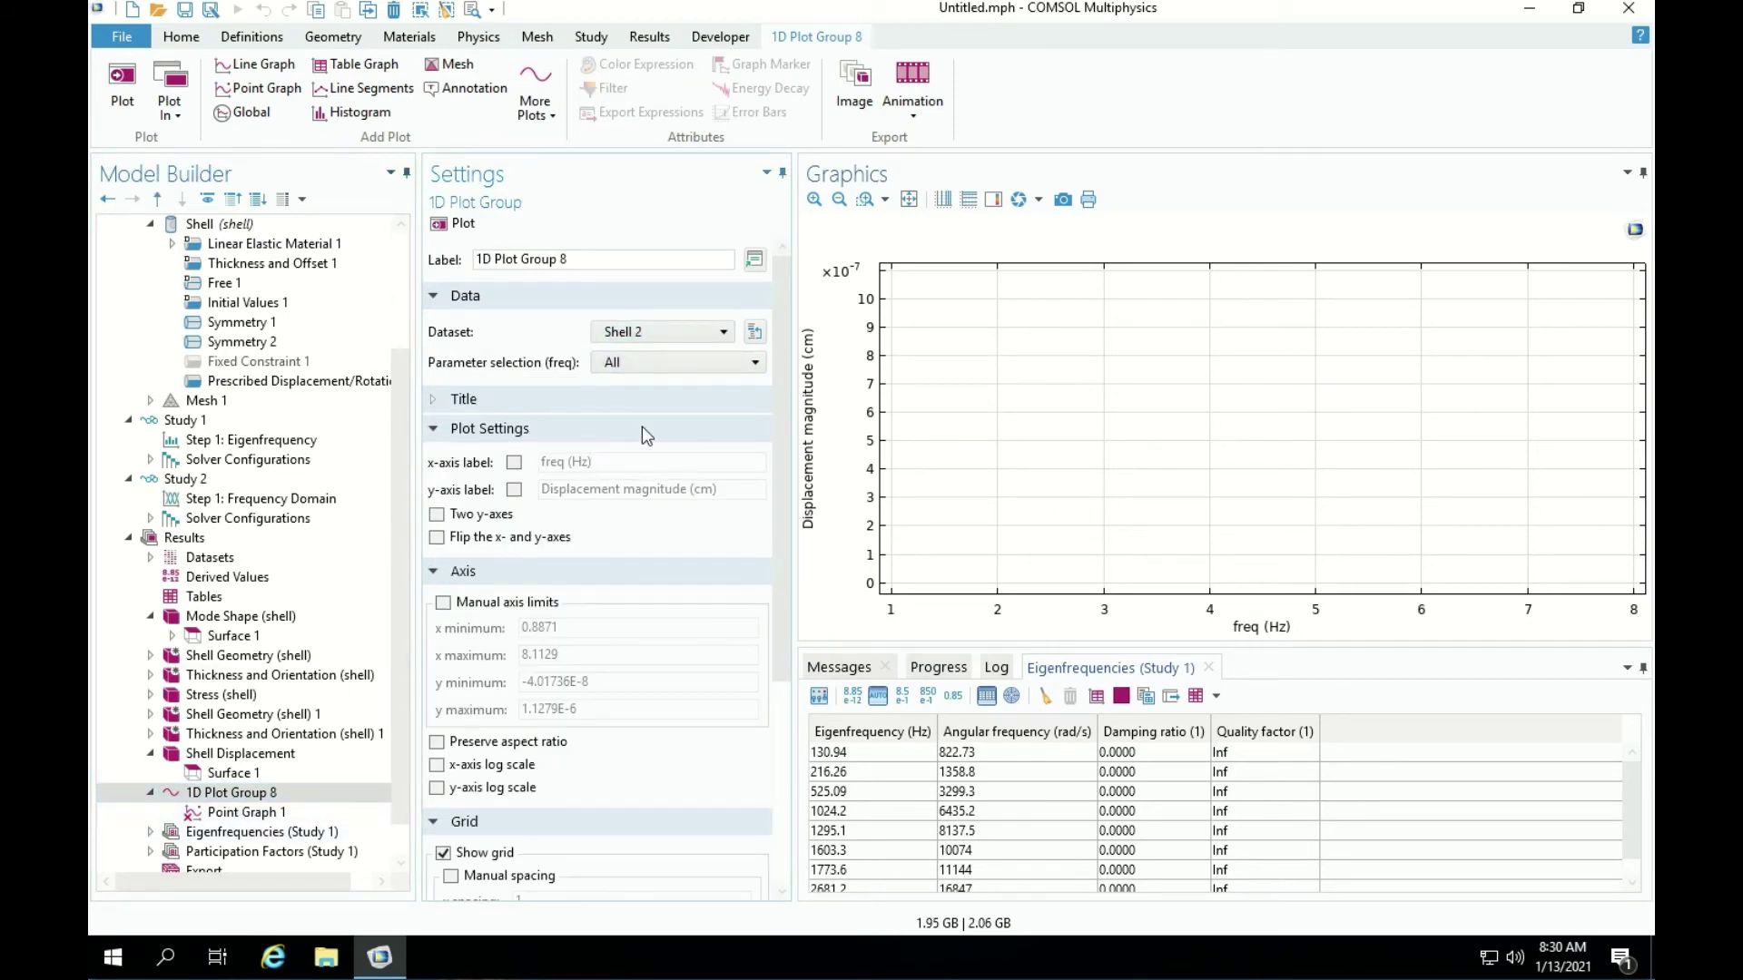
click(668, 336)
click(615, 418)
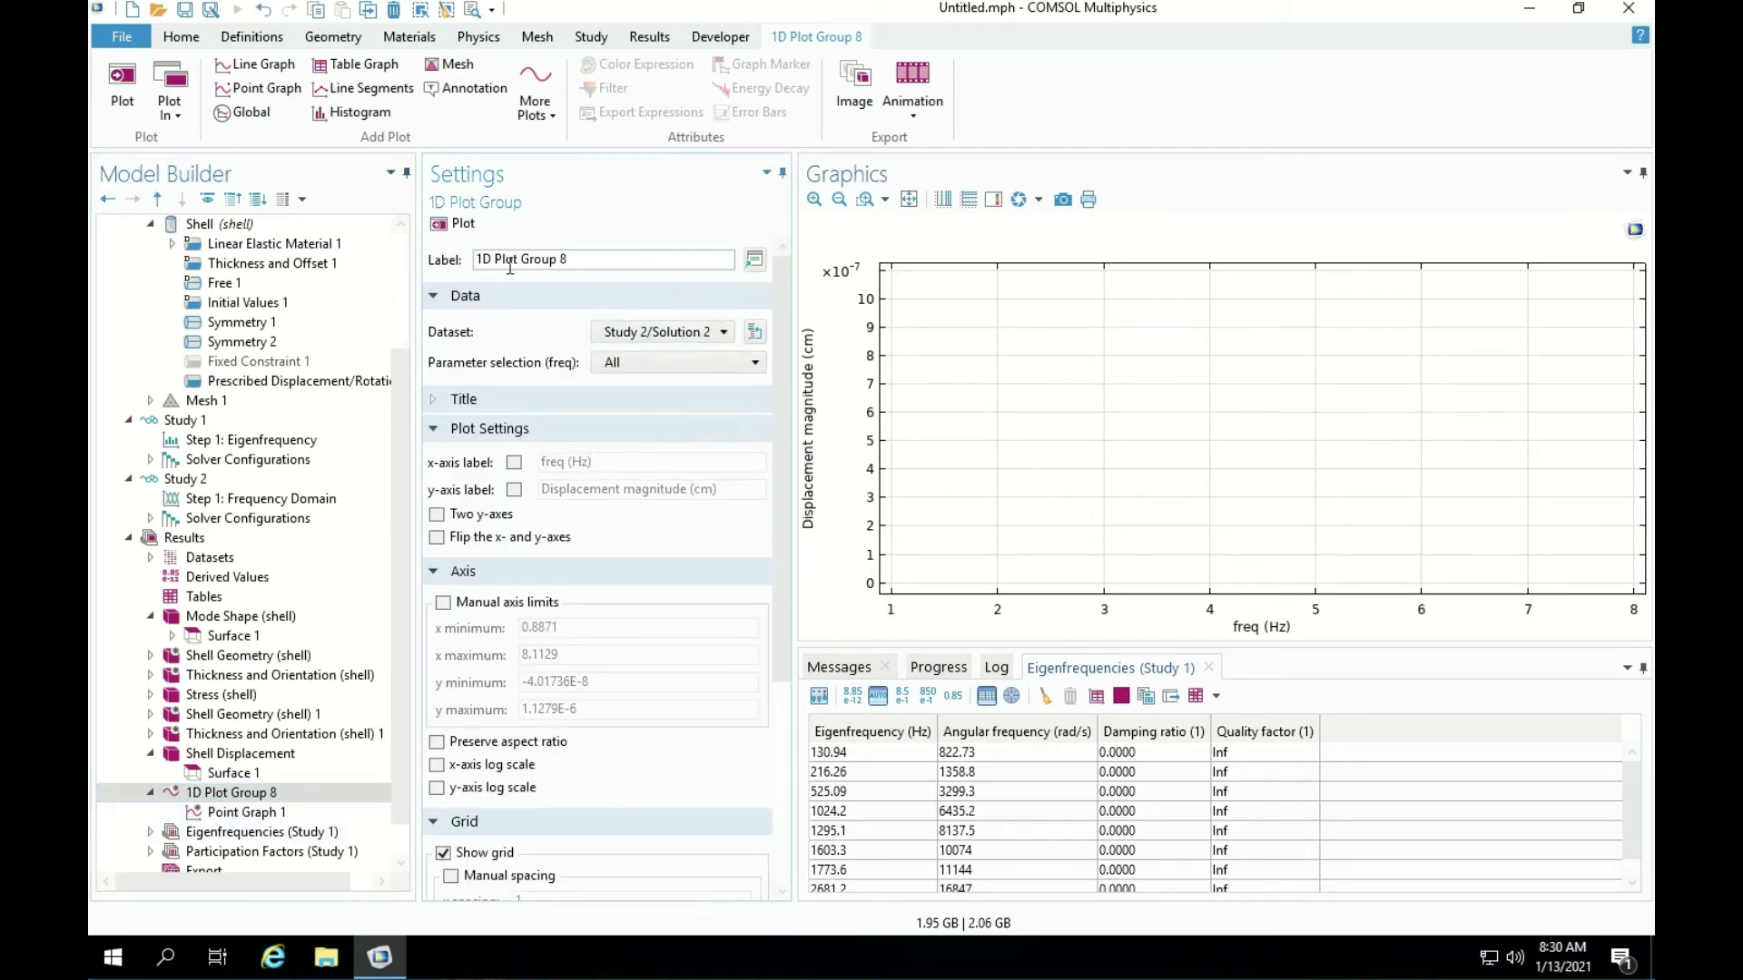
click(455, 224)
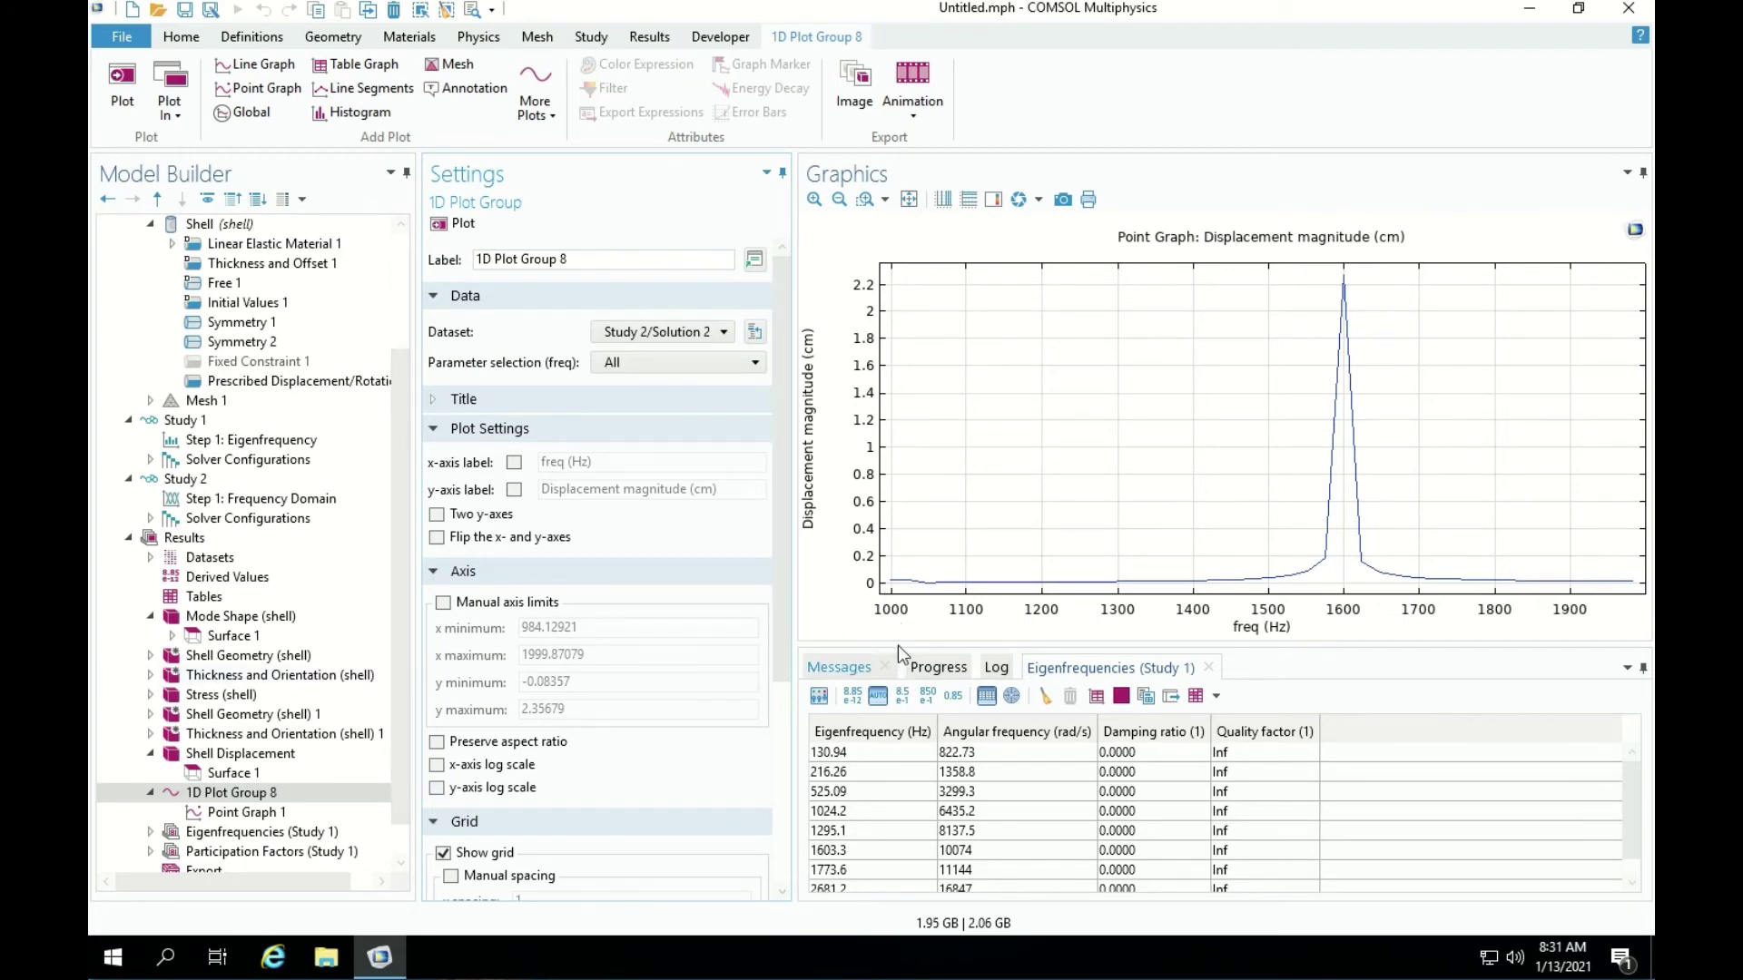
Turn on log scale for the x and y axes and enlarge the graph area.
click(478, 770)
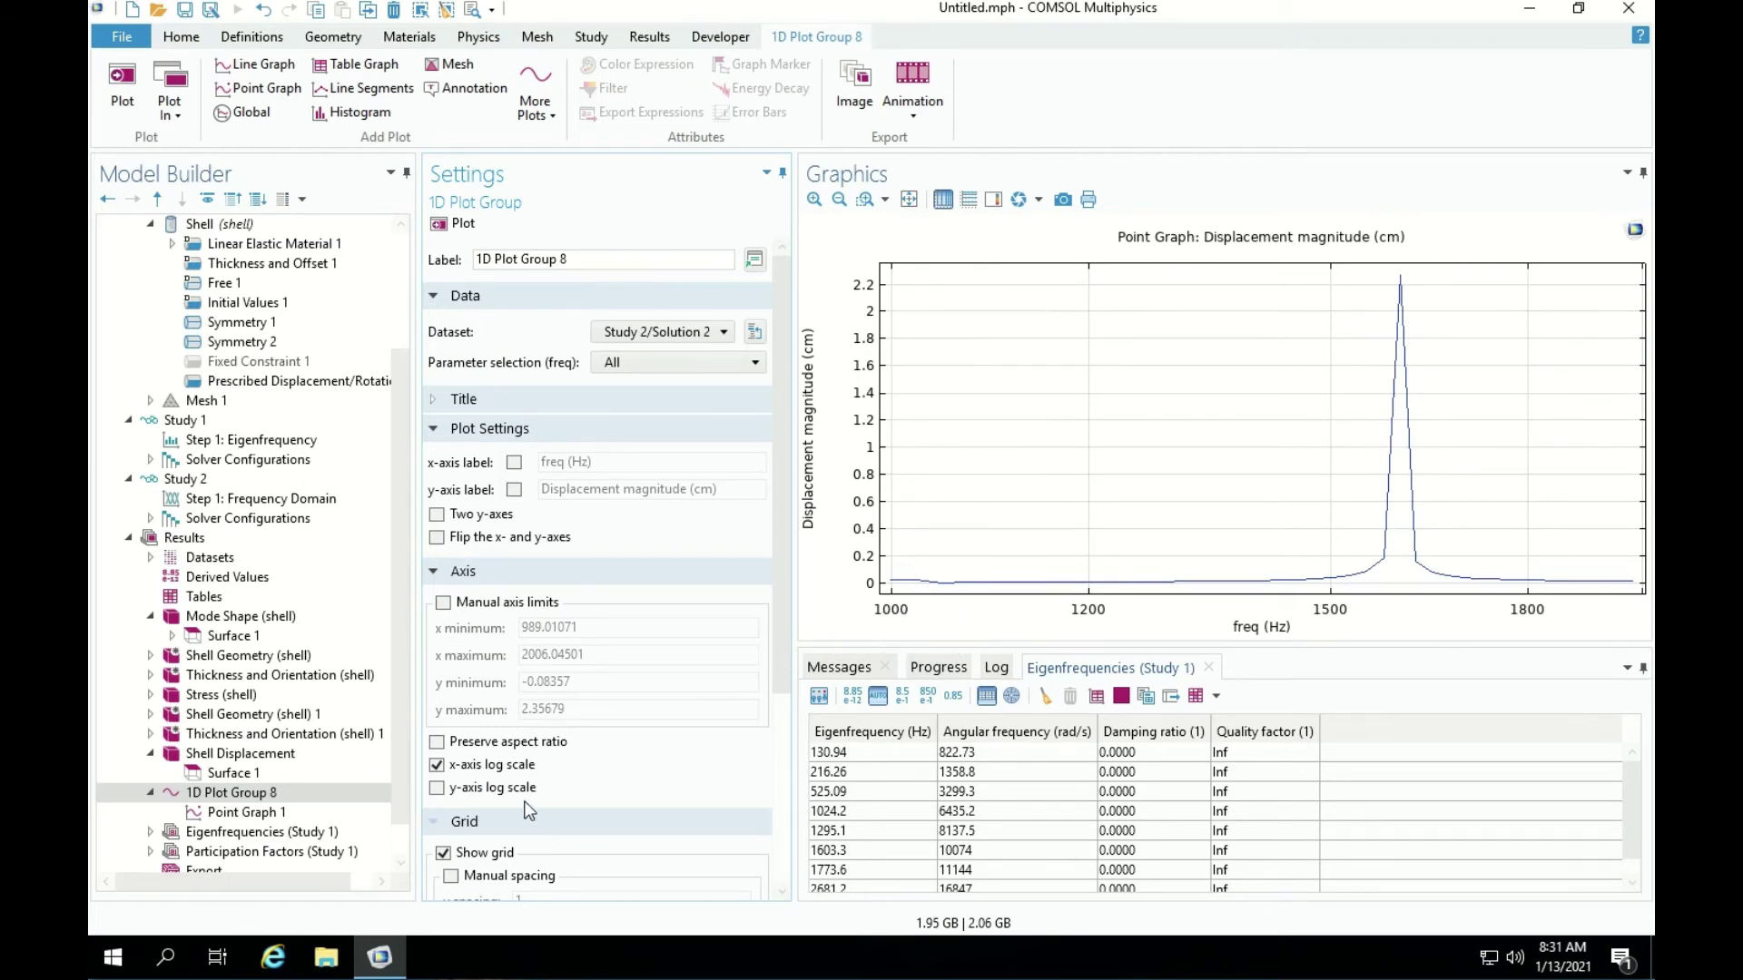
click(500, 789)
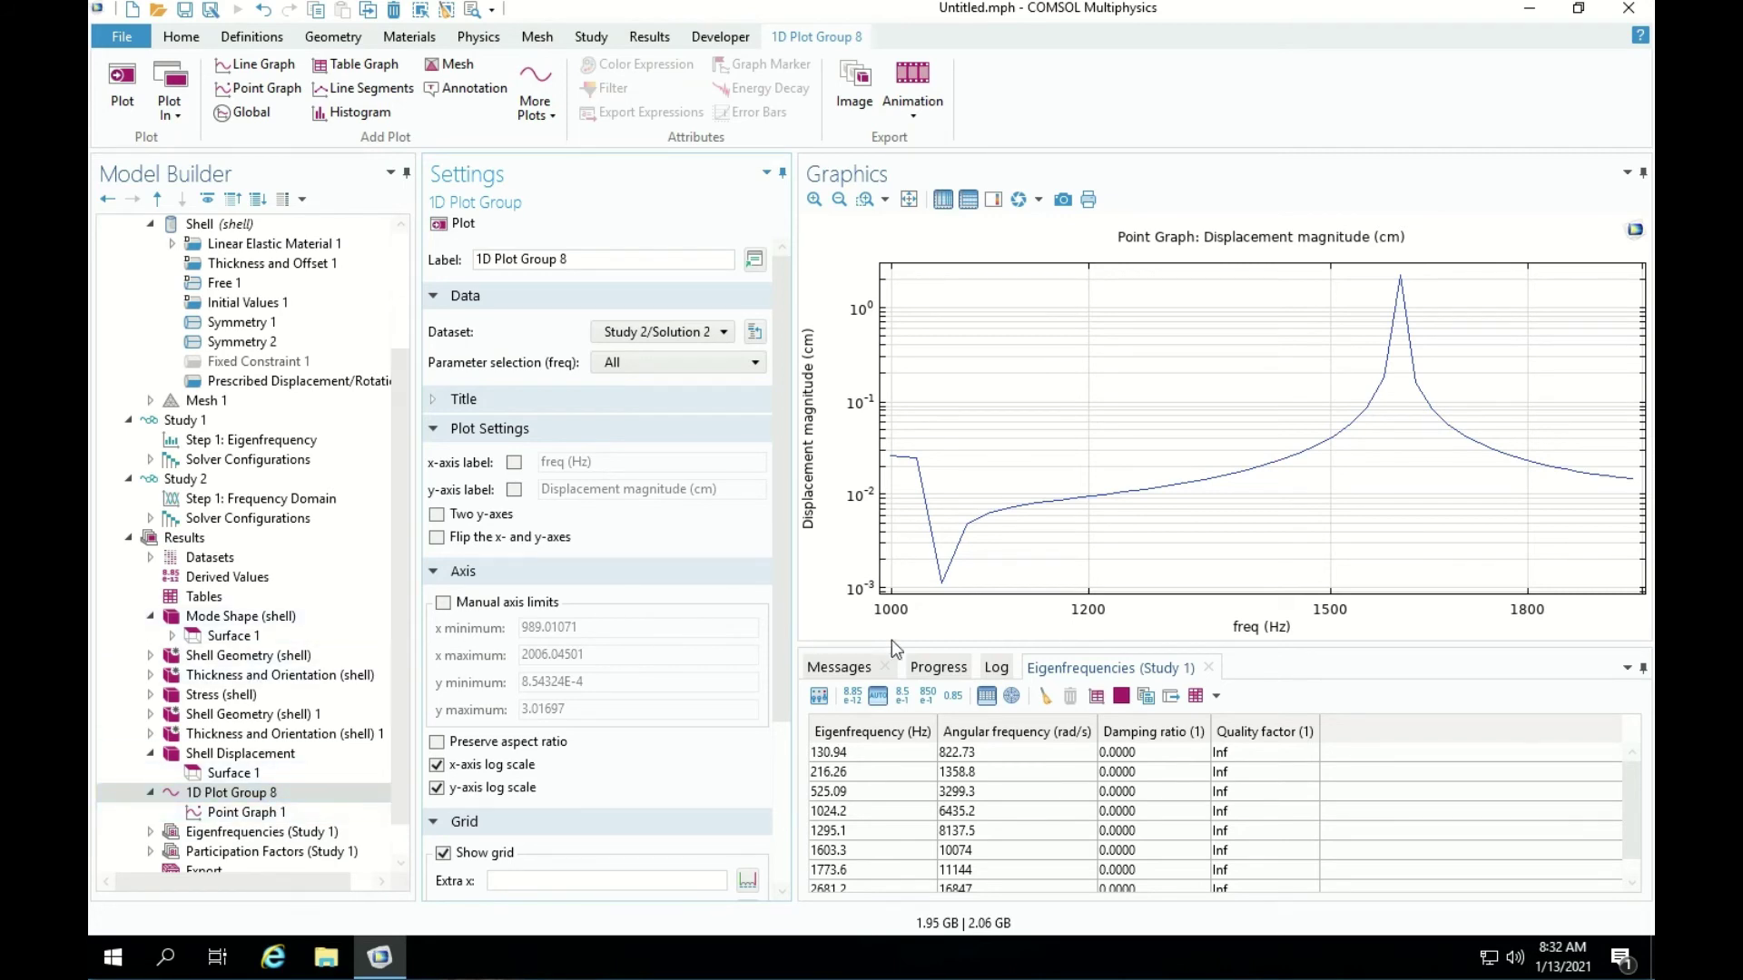
drag(1028, 643, 1011, 682)
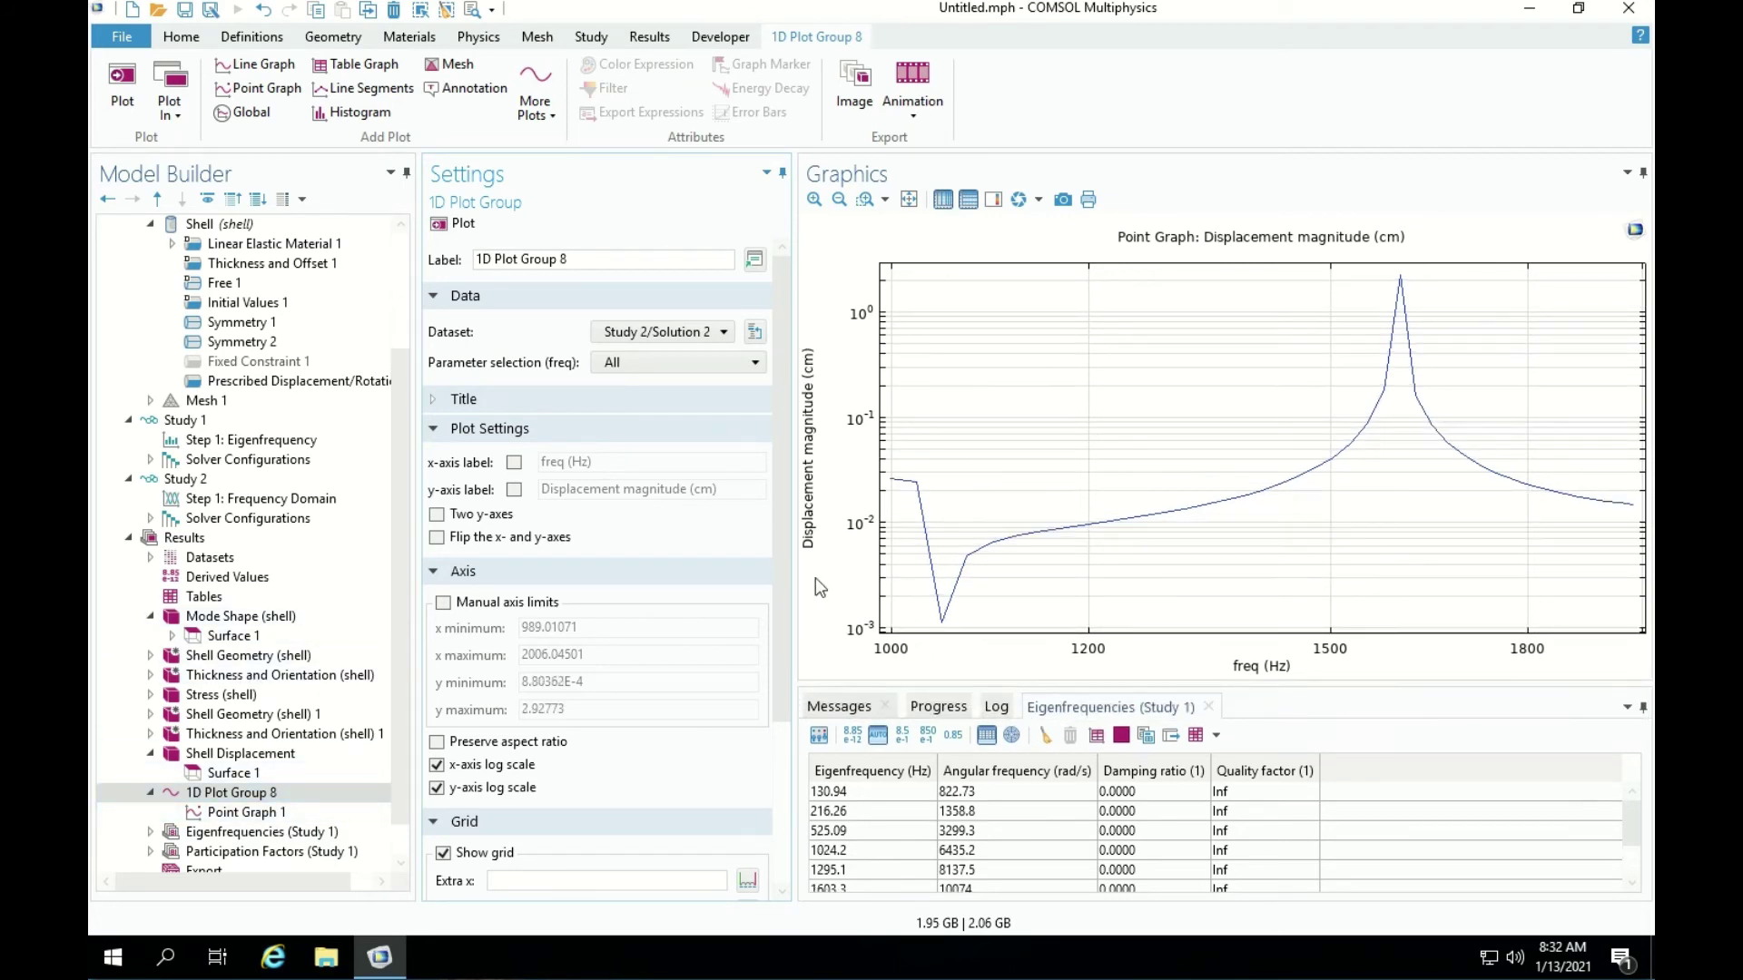
drag(792, 567, 781, 568)
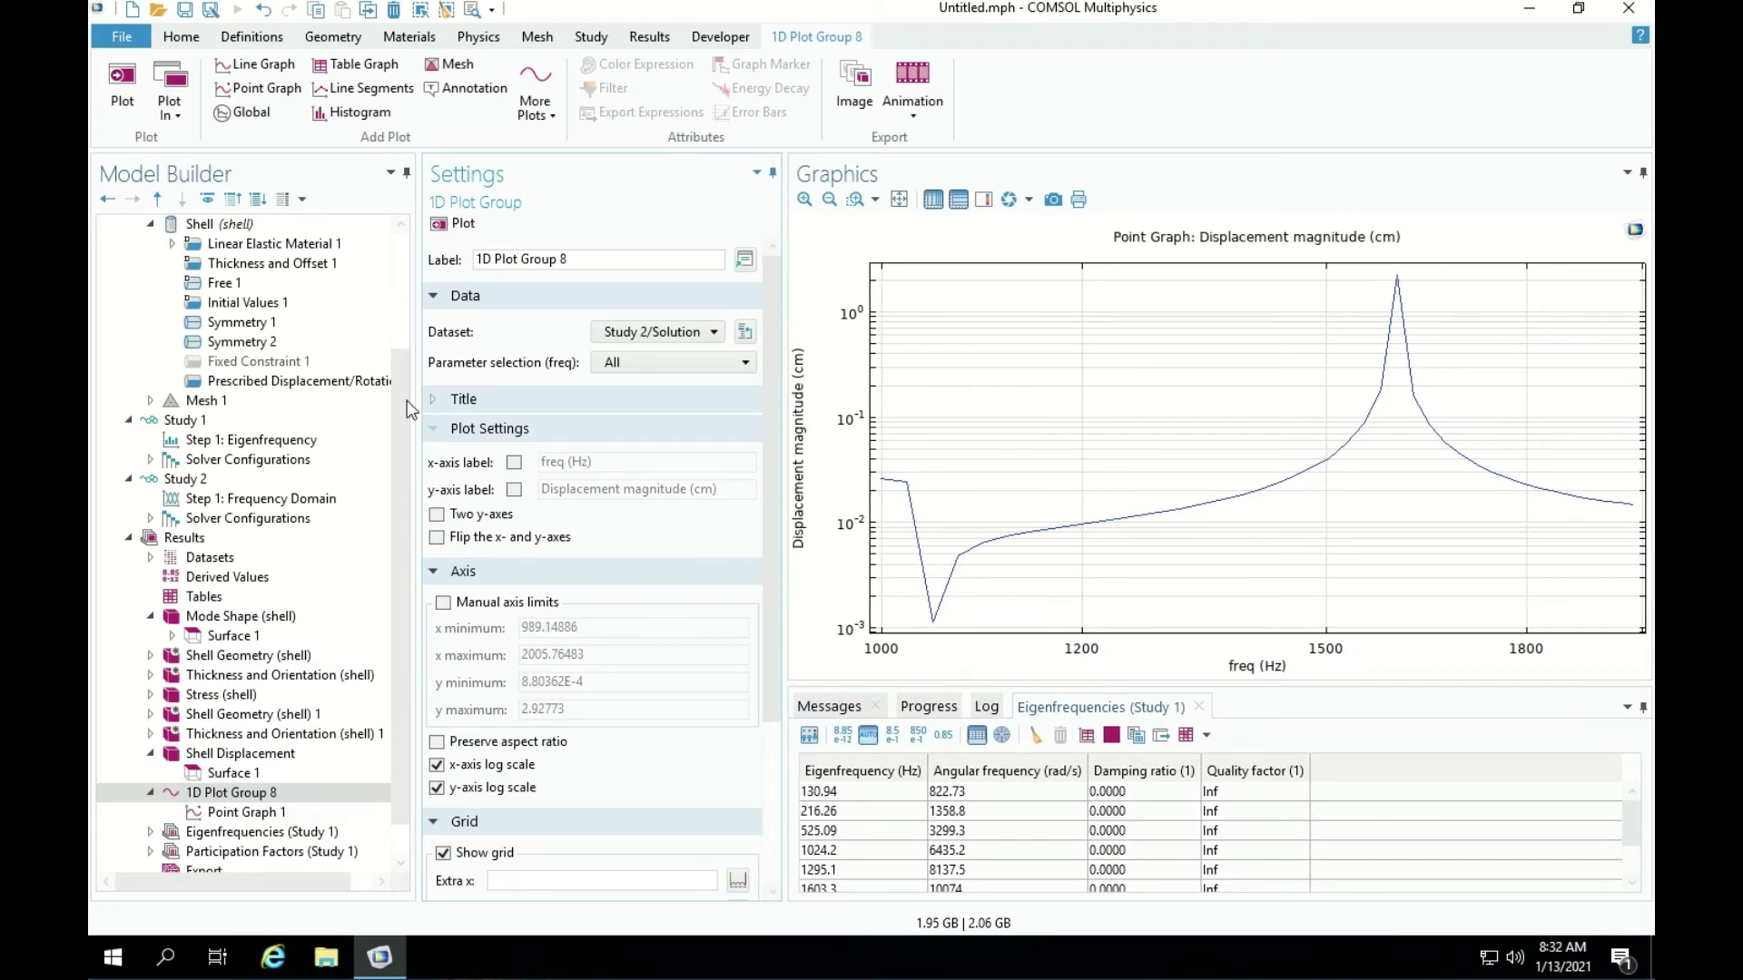
scroll(399, 399, down, 1)
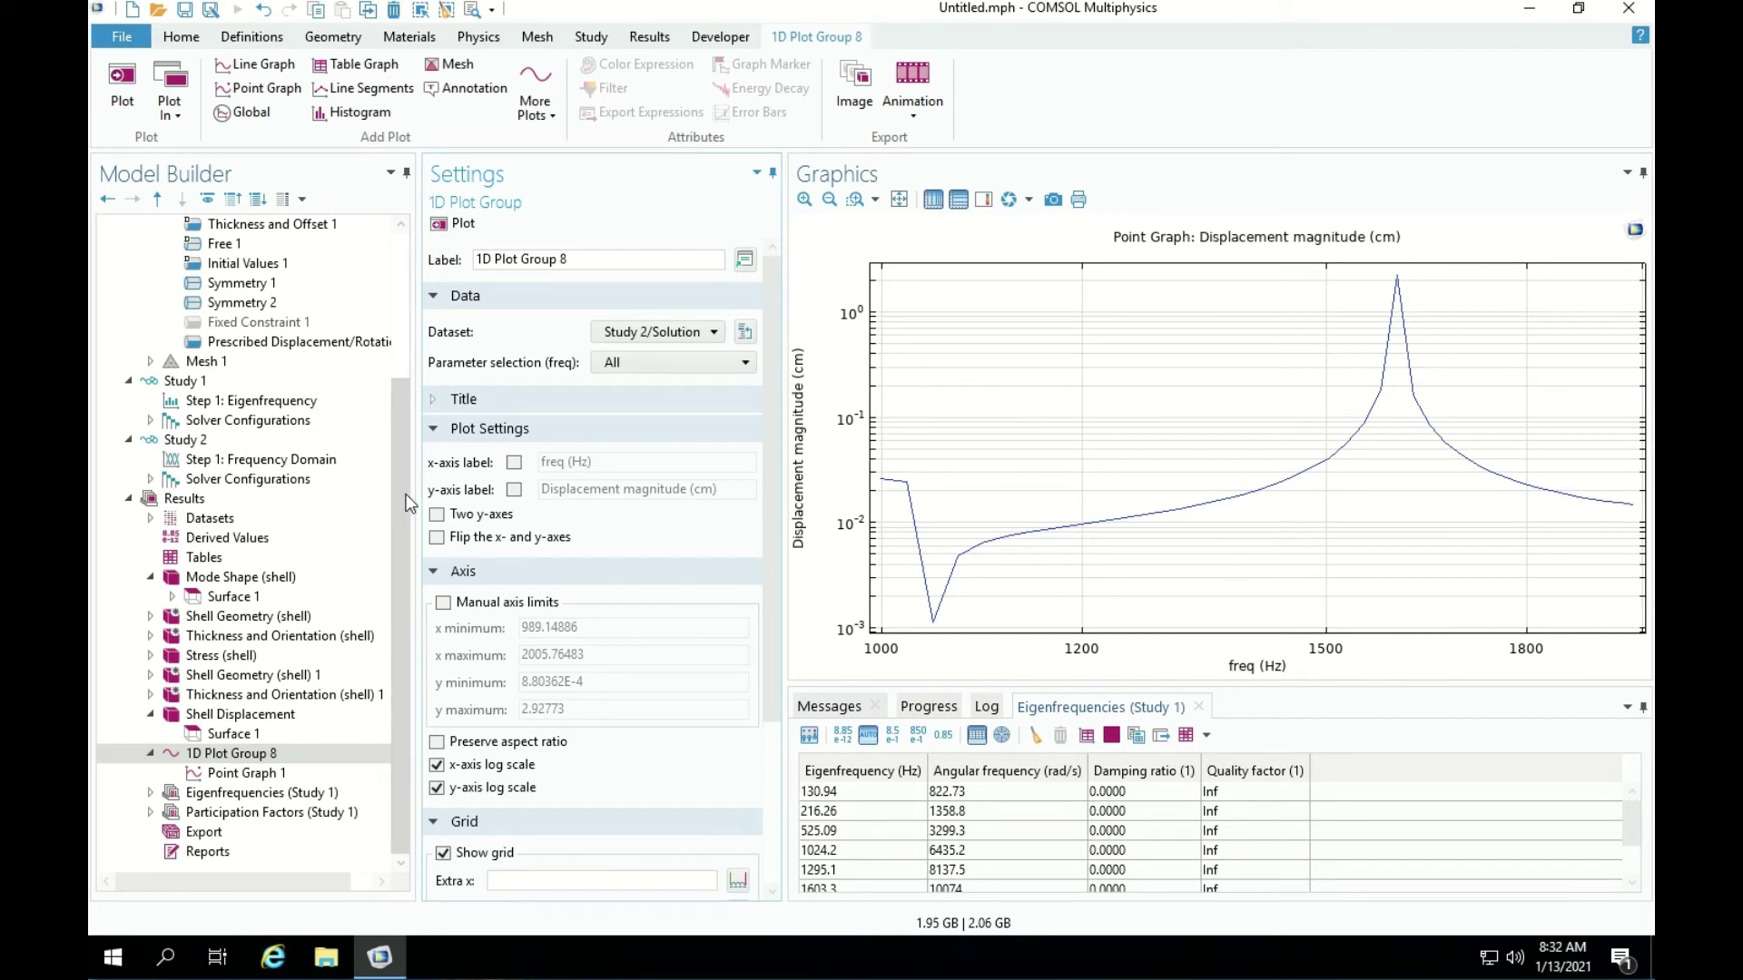
Add Point Graph 1's data to Export, creating the Export > Plot 1 node.
click(255, 774)
right_click(213, 776)
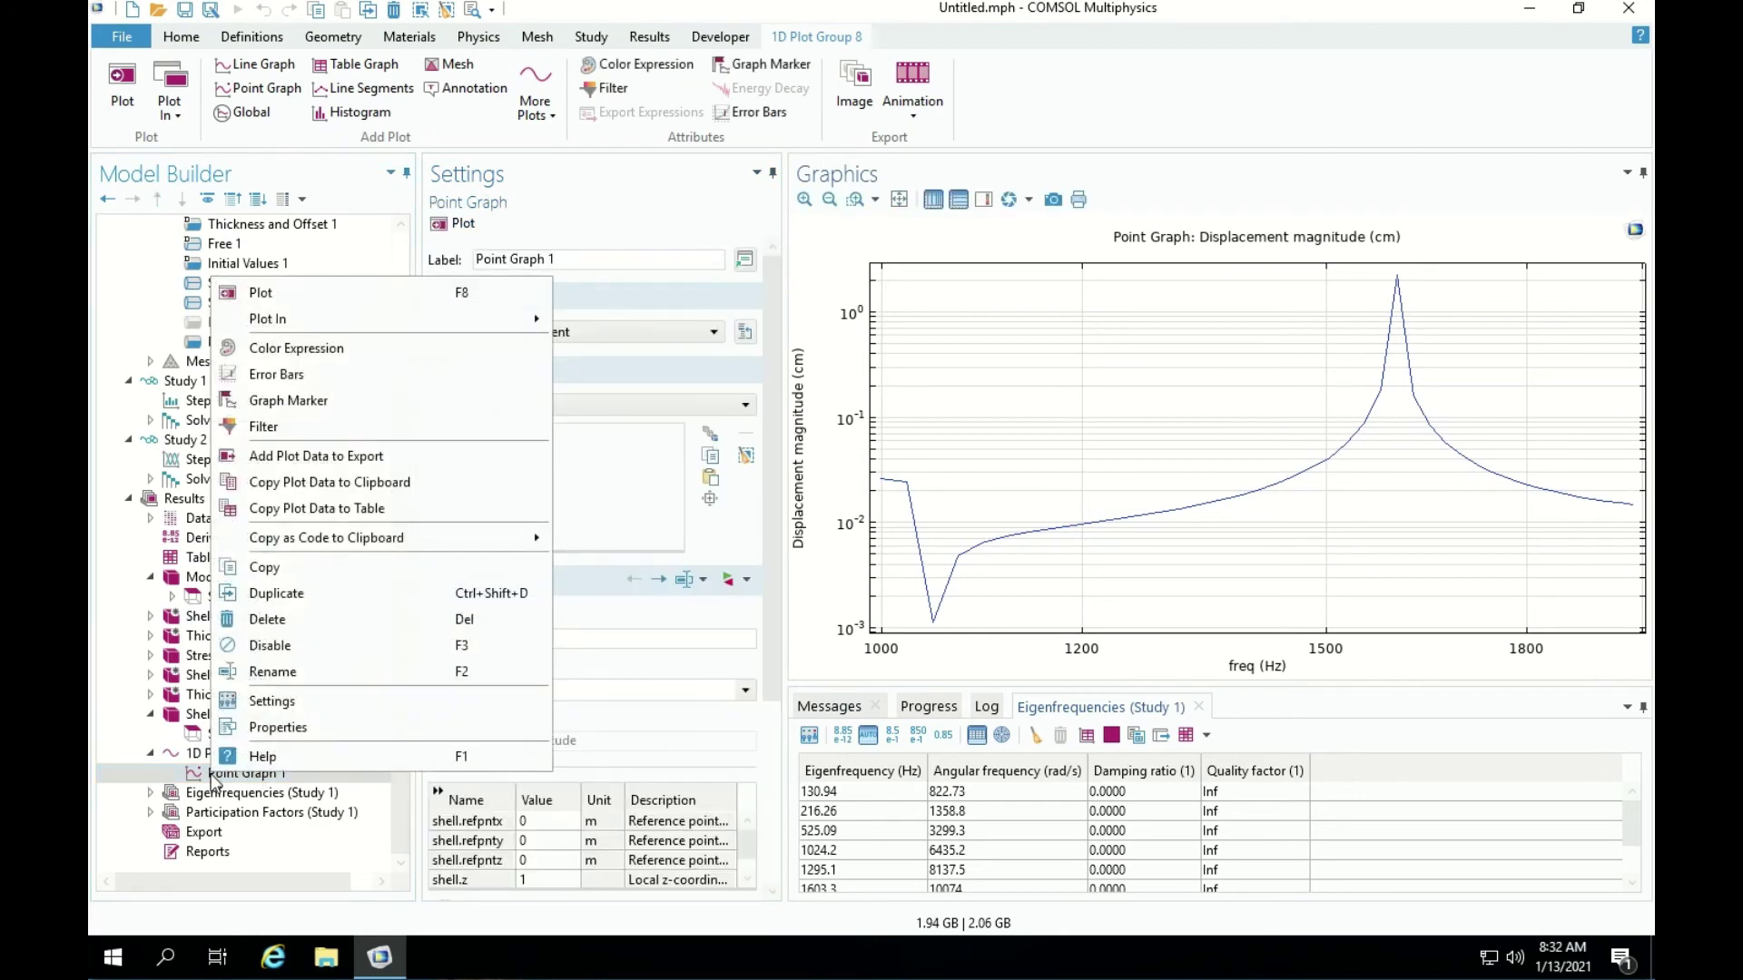
click(208, 779)
right_click(220, 777)
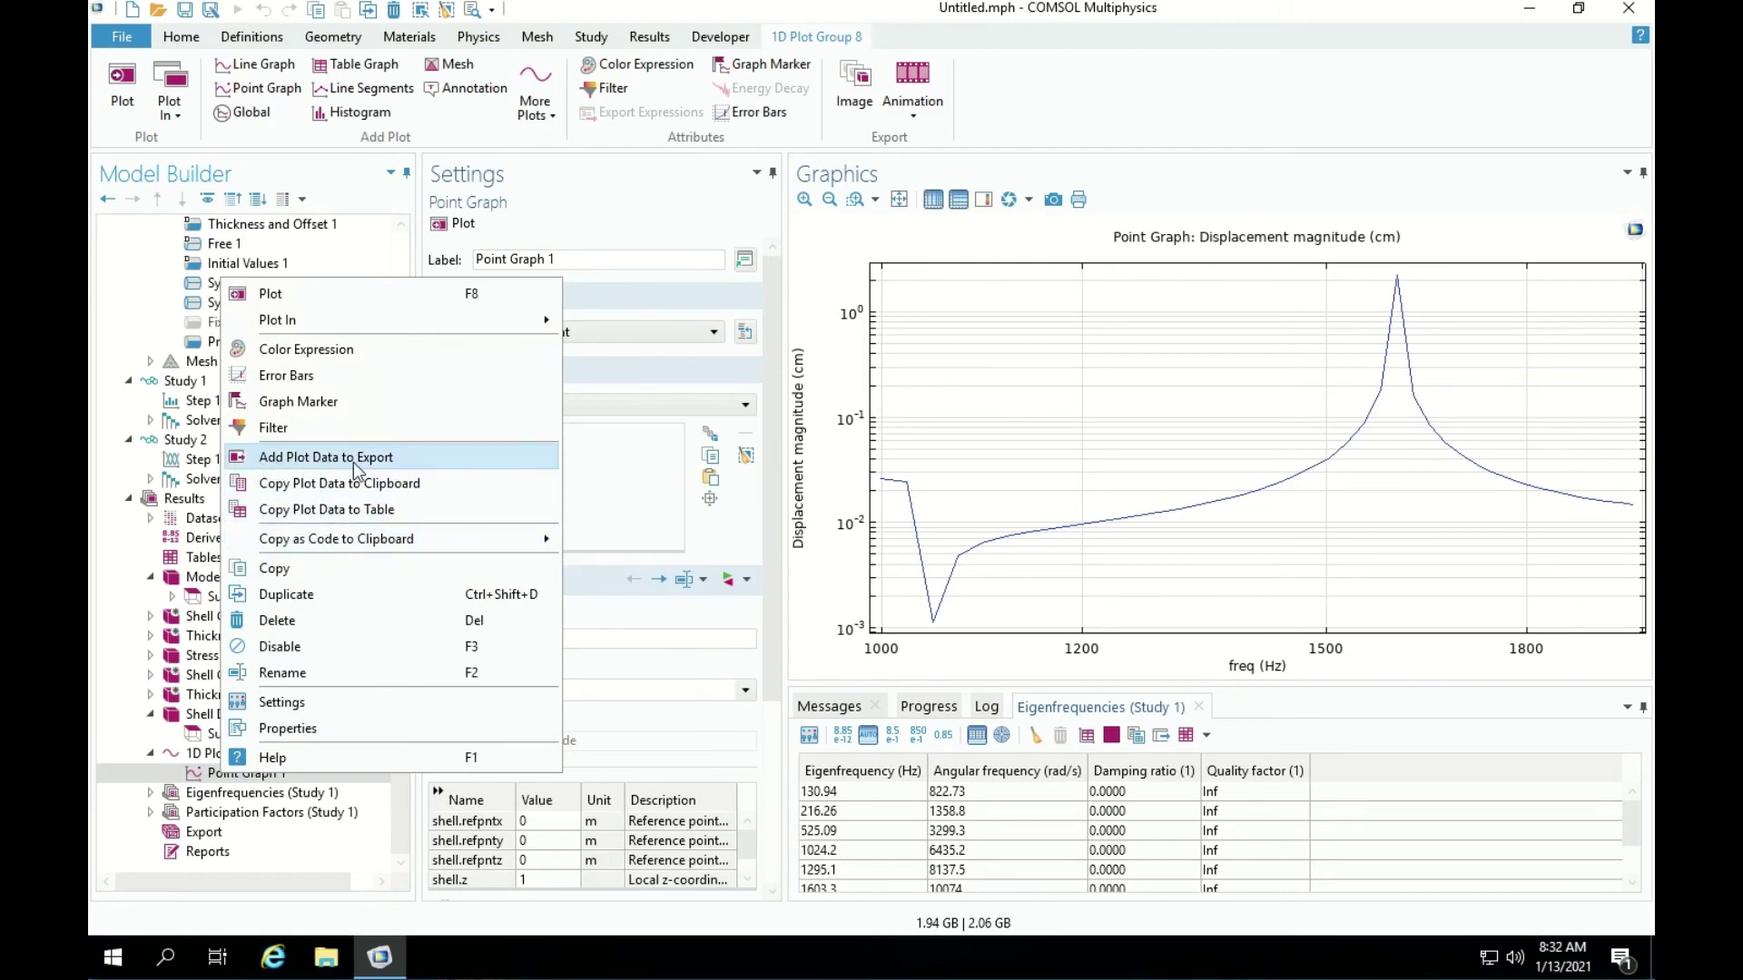
click(428, 458)
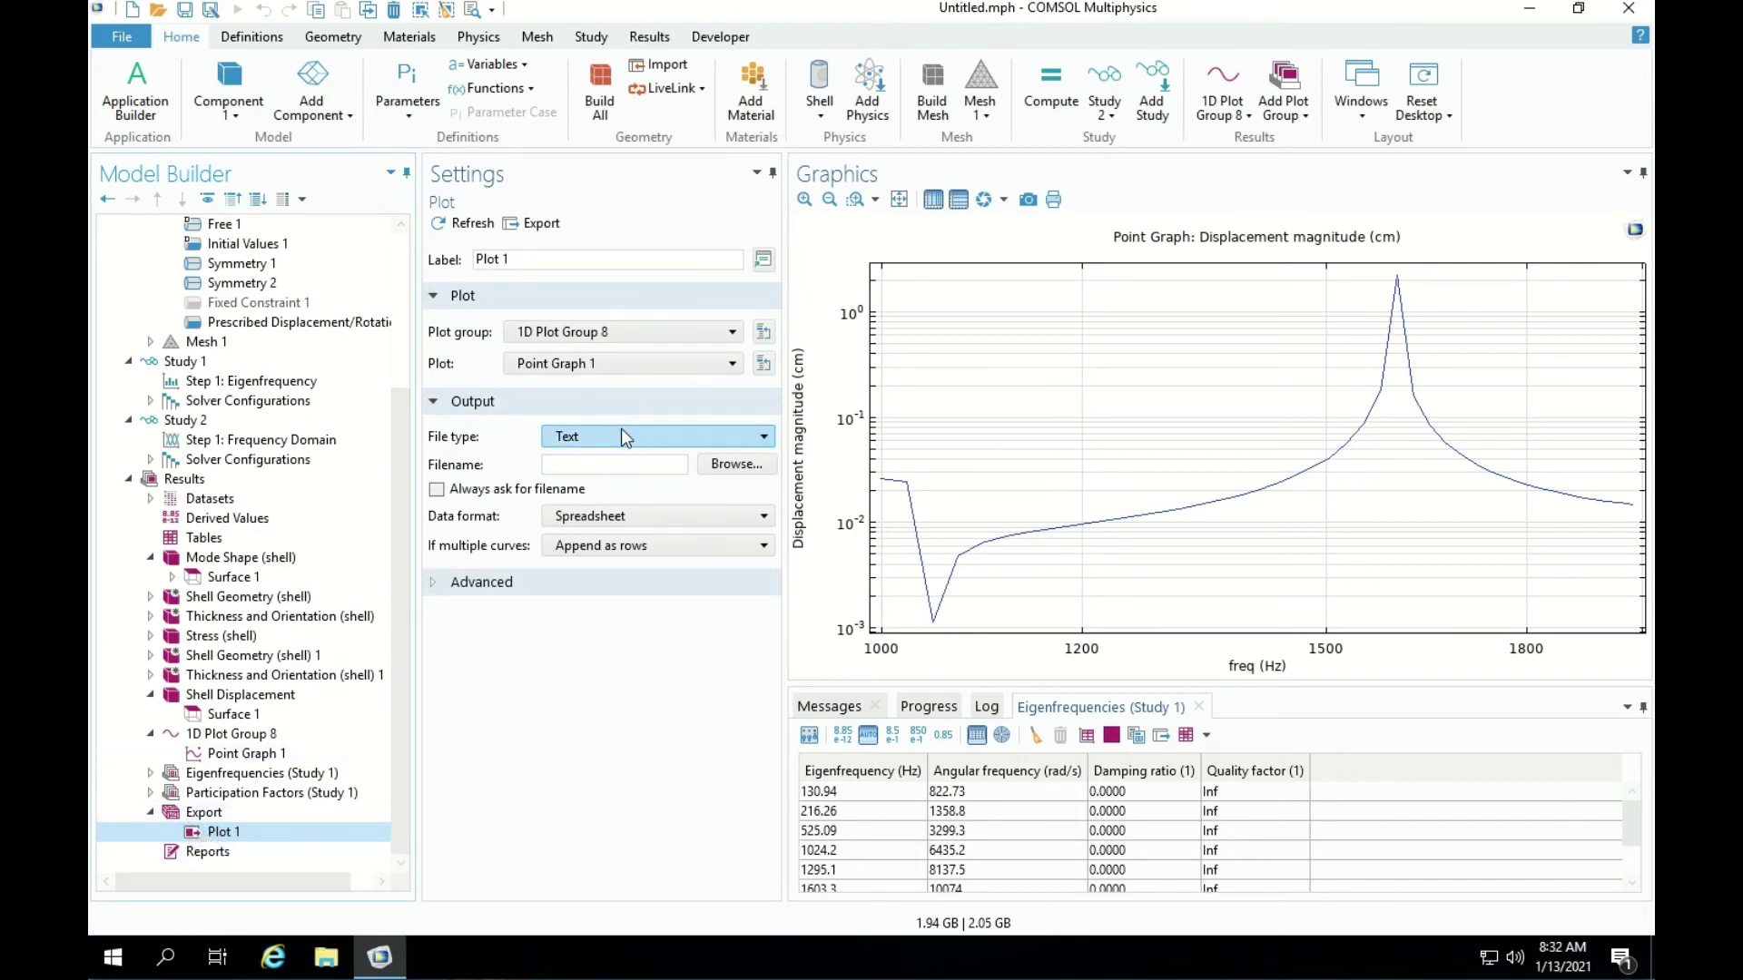
Save the export as CSV file type to Desktop under the name freq_response.
click(724, 470)
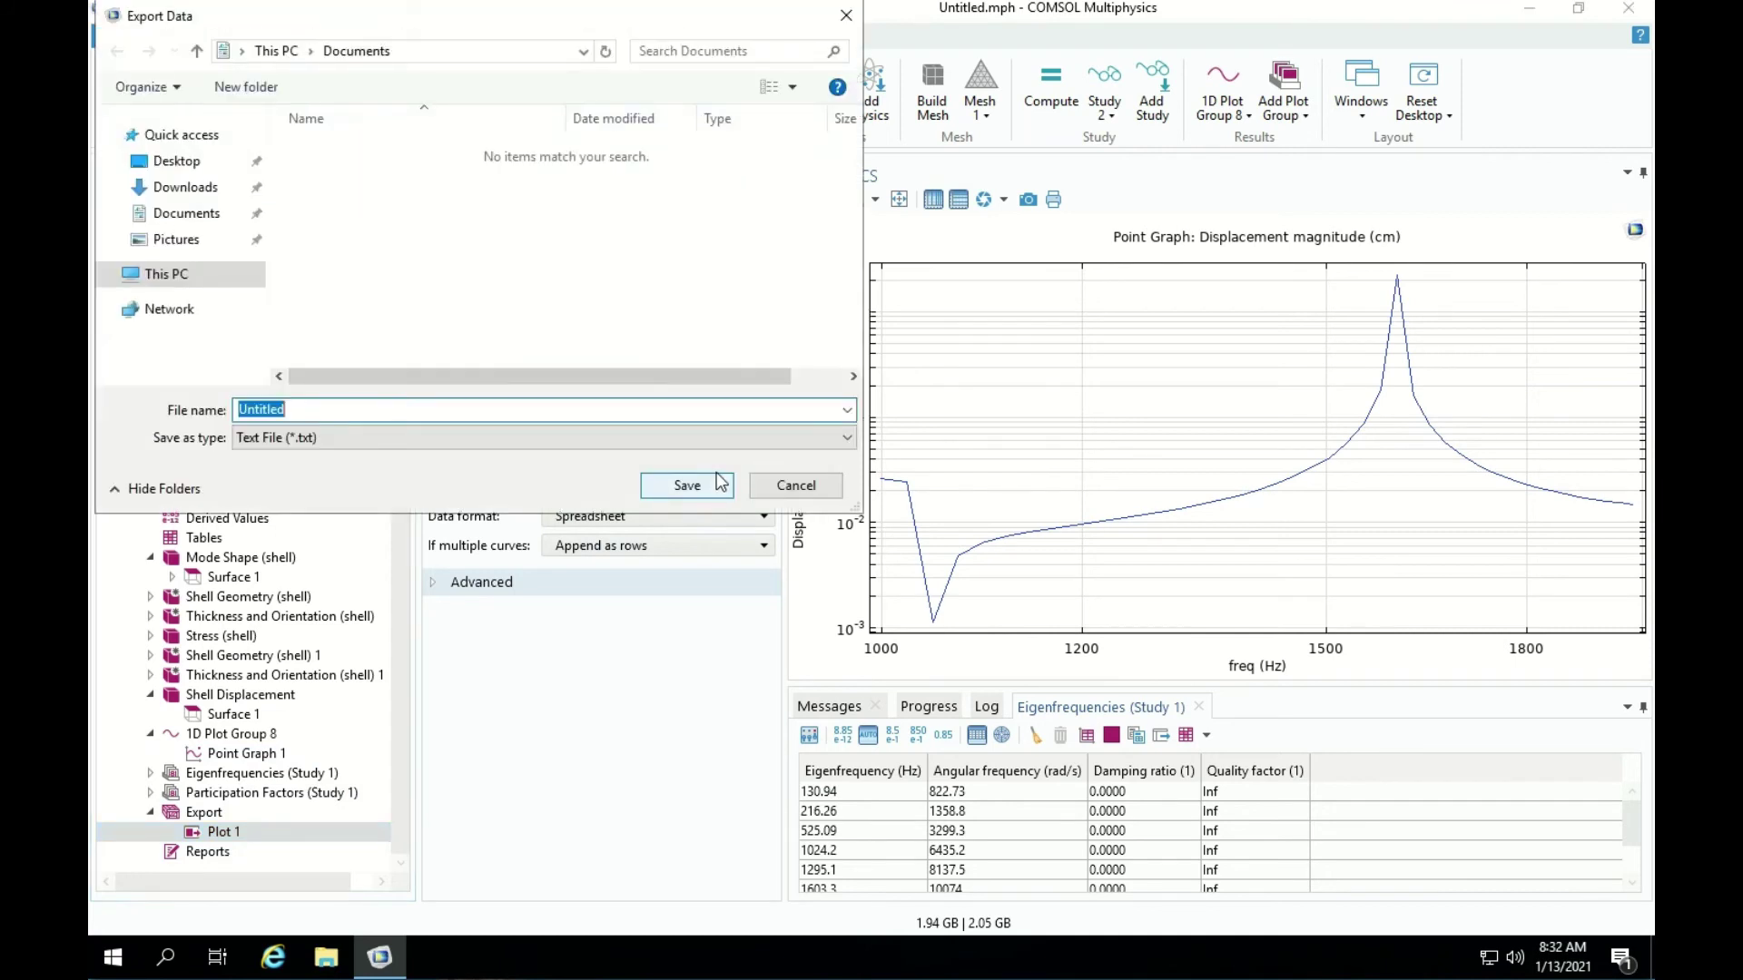
click(297, 440)
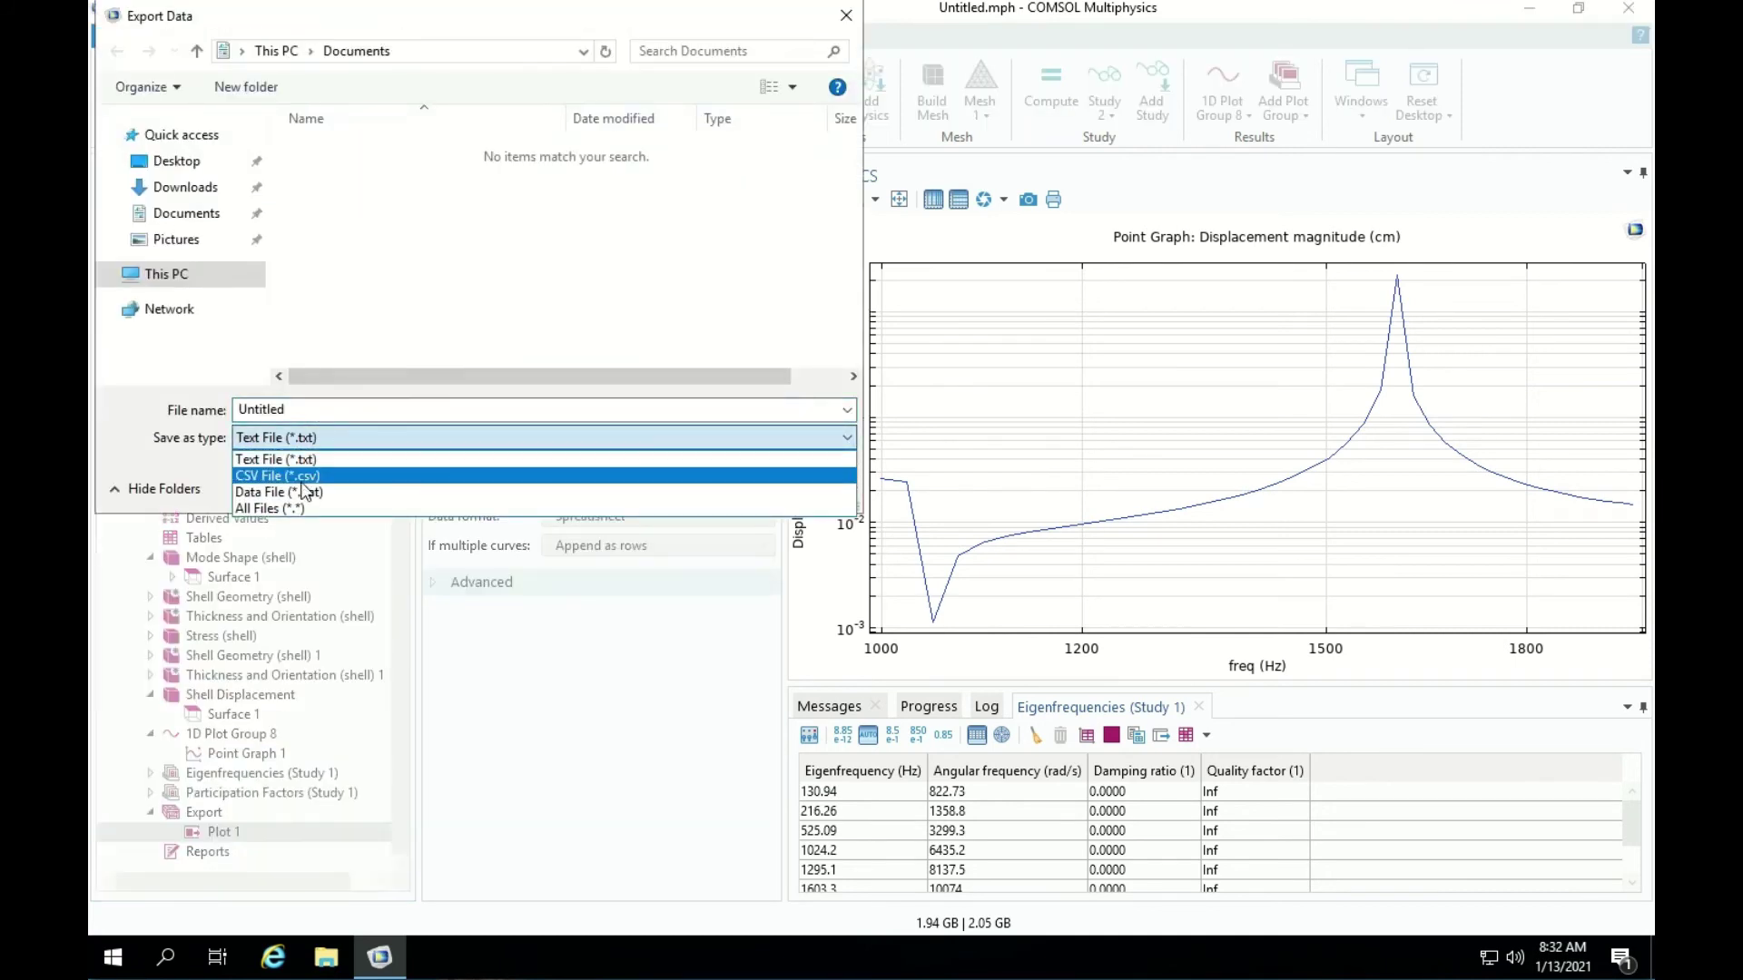
click(303, 479)
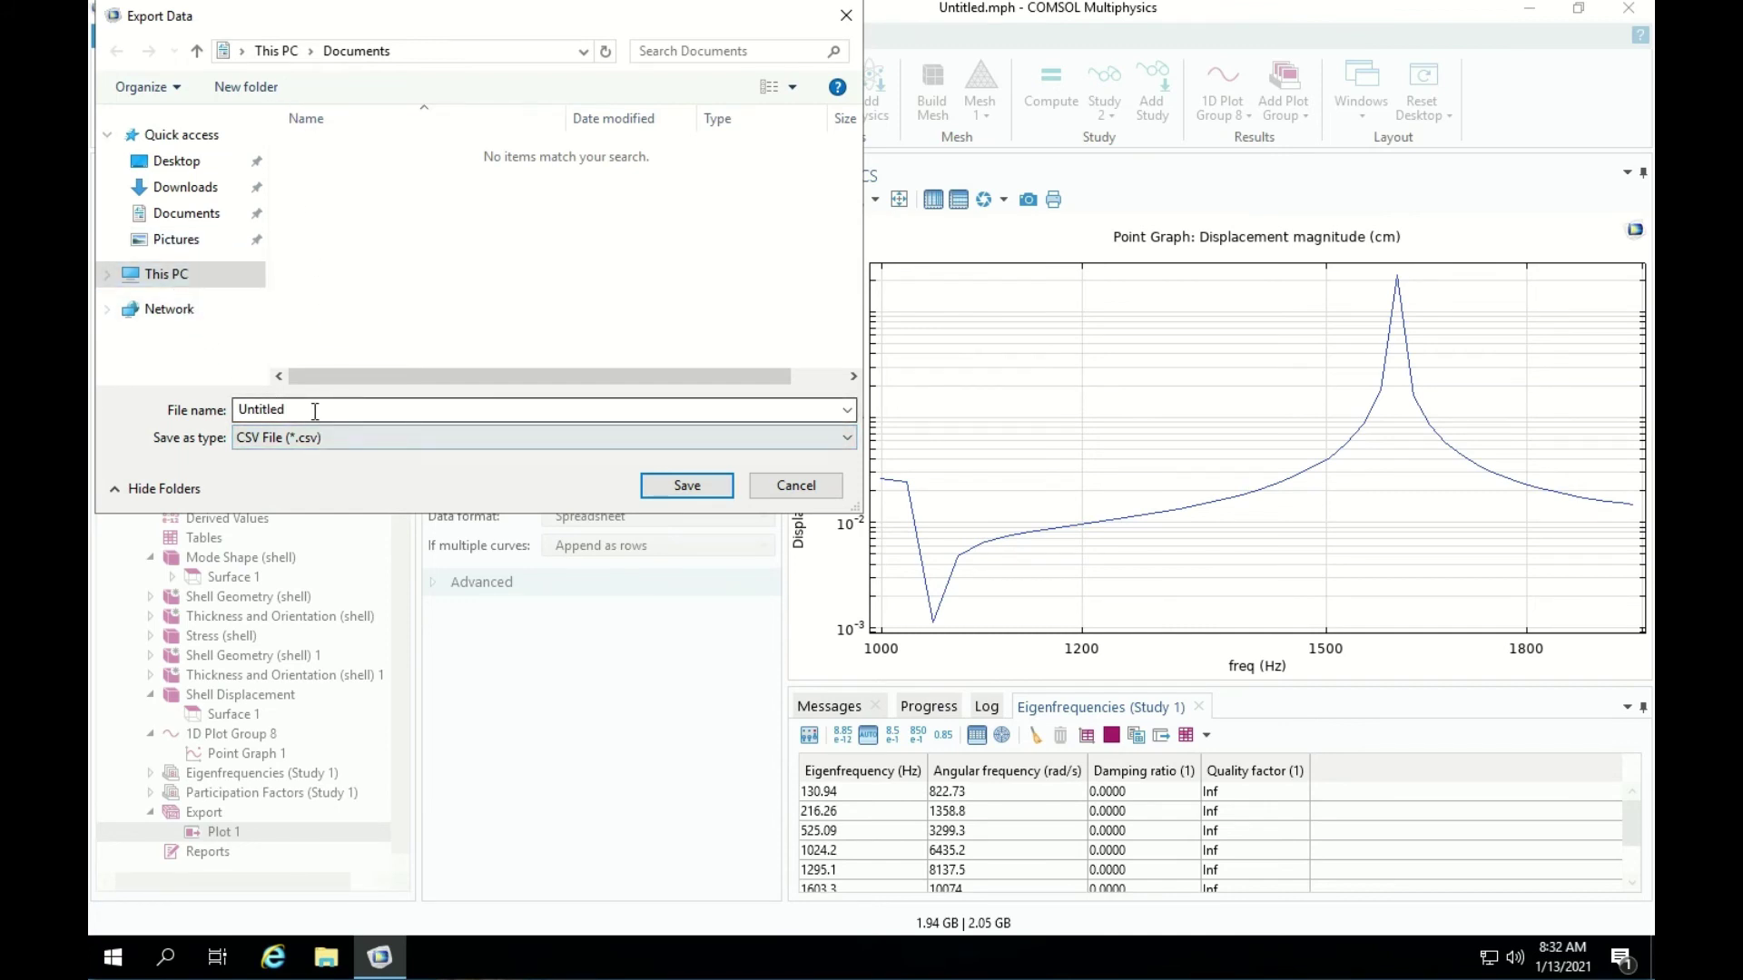
click(182, 165)
double_click(296, 404)
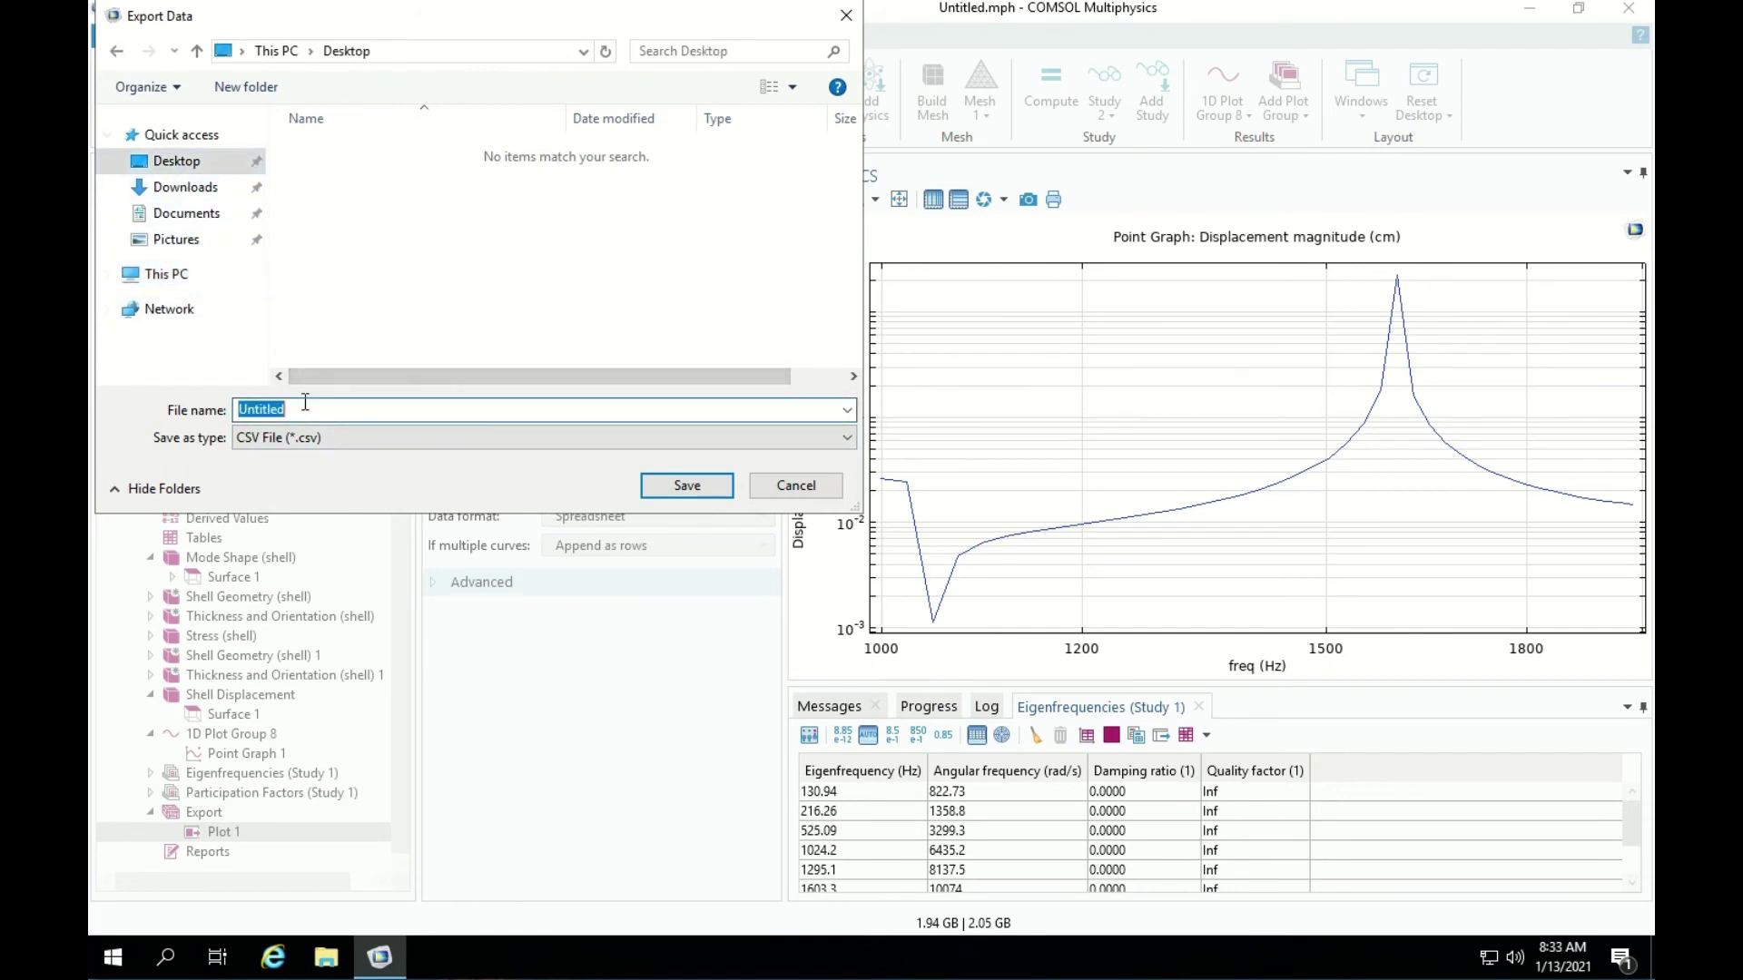
text(ha)
text(rmoni)
key(BackSpace)
key(BackSpace)
key(BackSpace)
text(_respons)
click(677, 486)
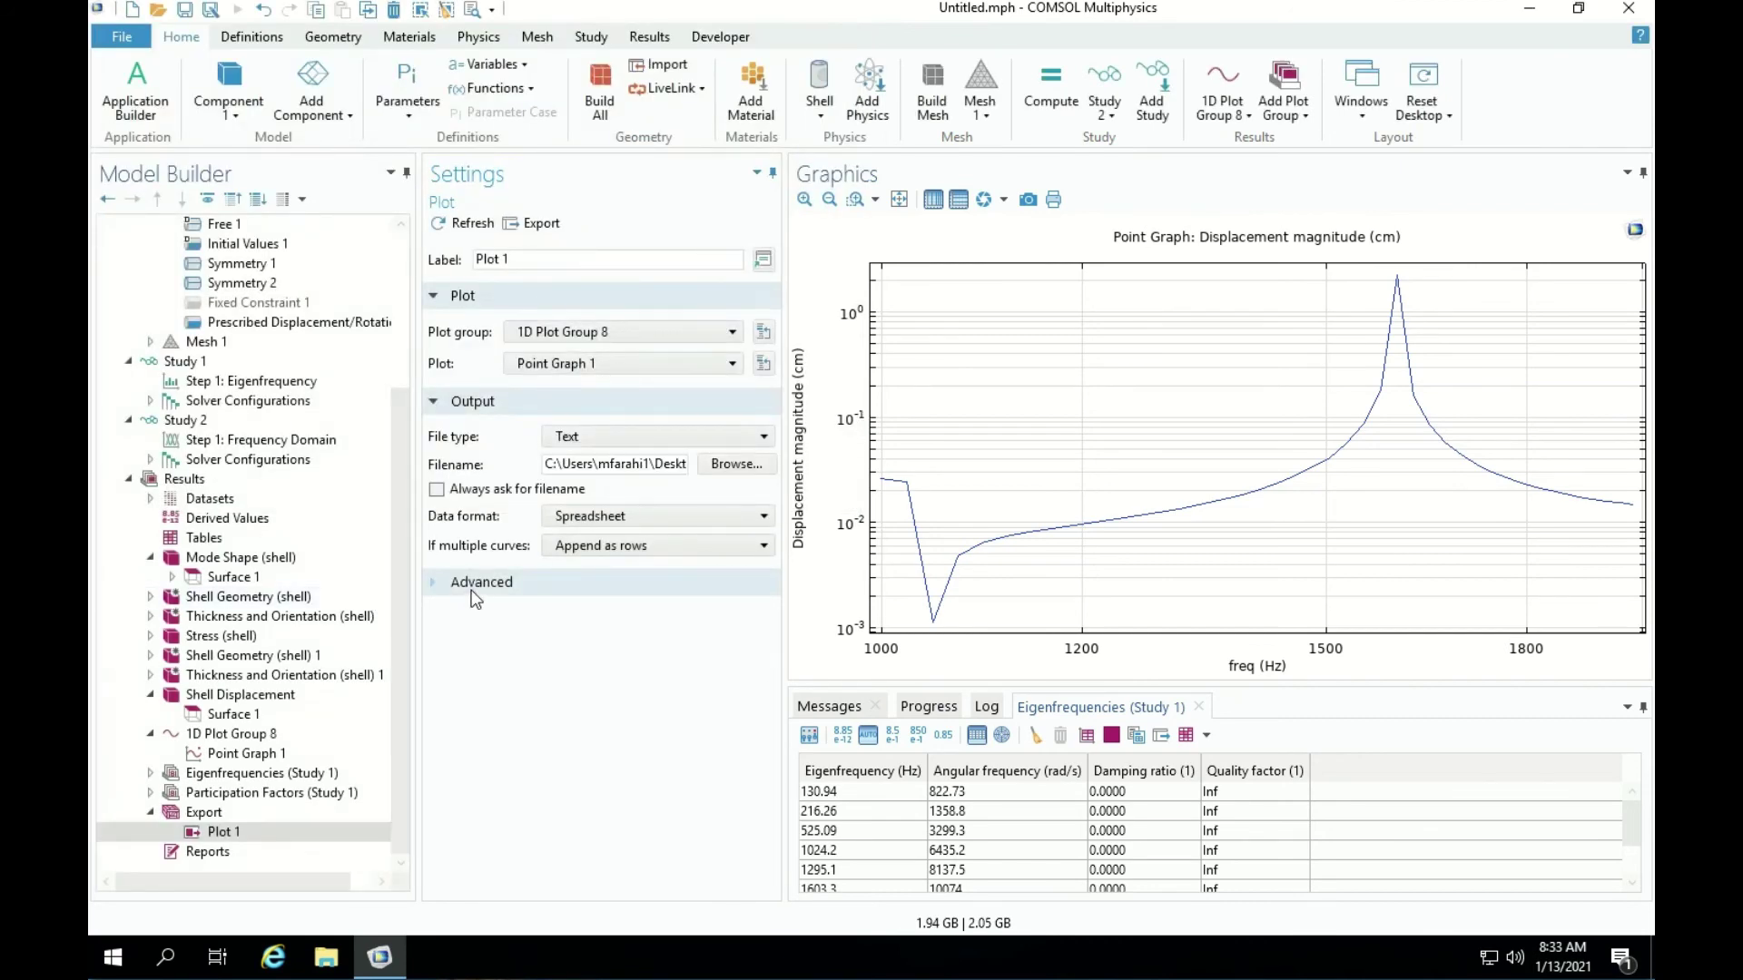
Export the plot data with Include header unchecked, then minimize COMSOL.
click(474, 586)
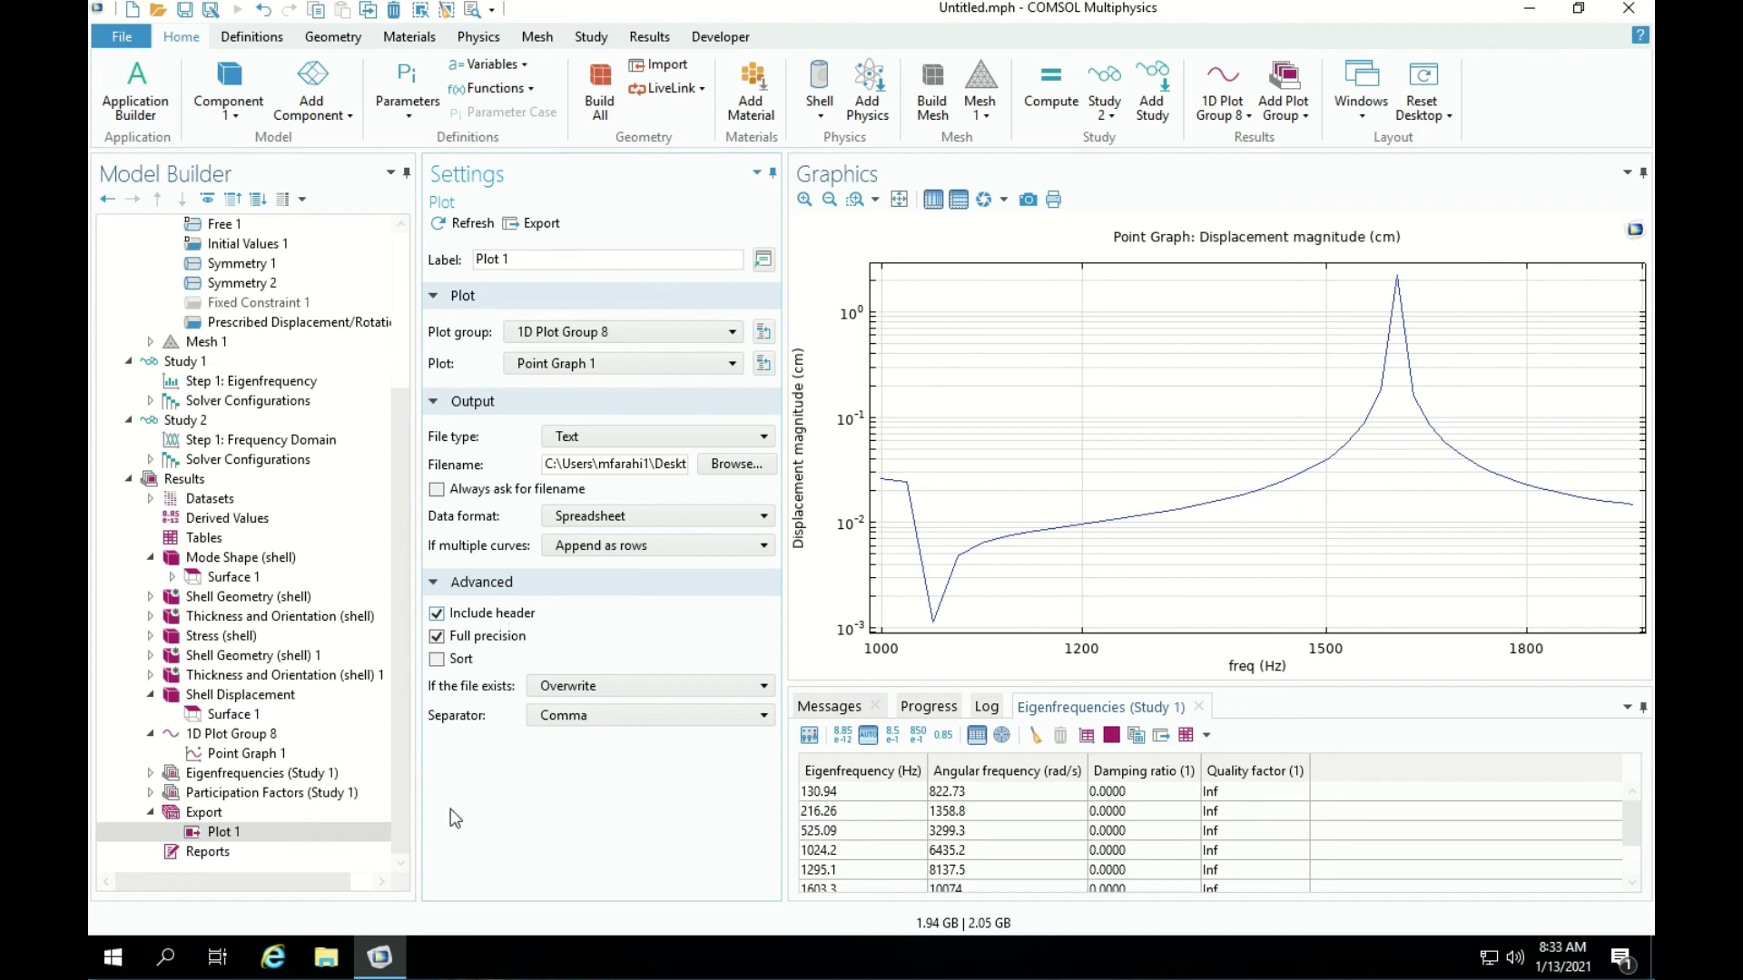
click(227, 834)
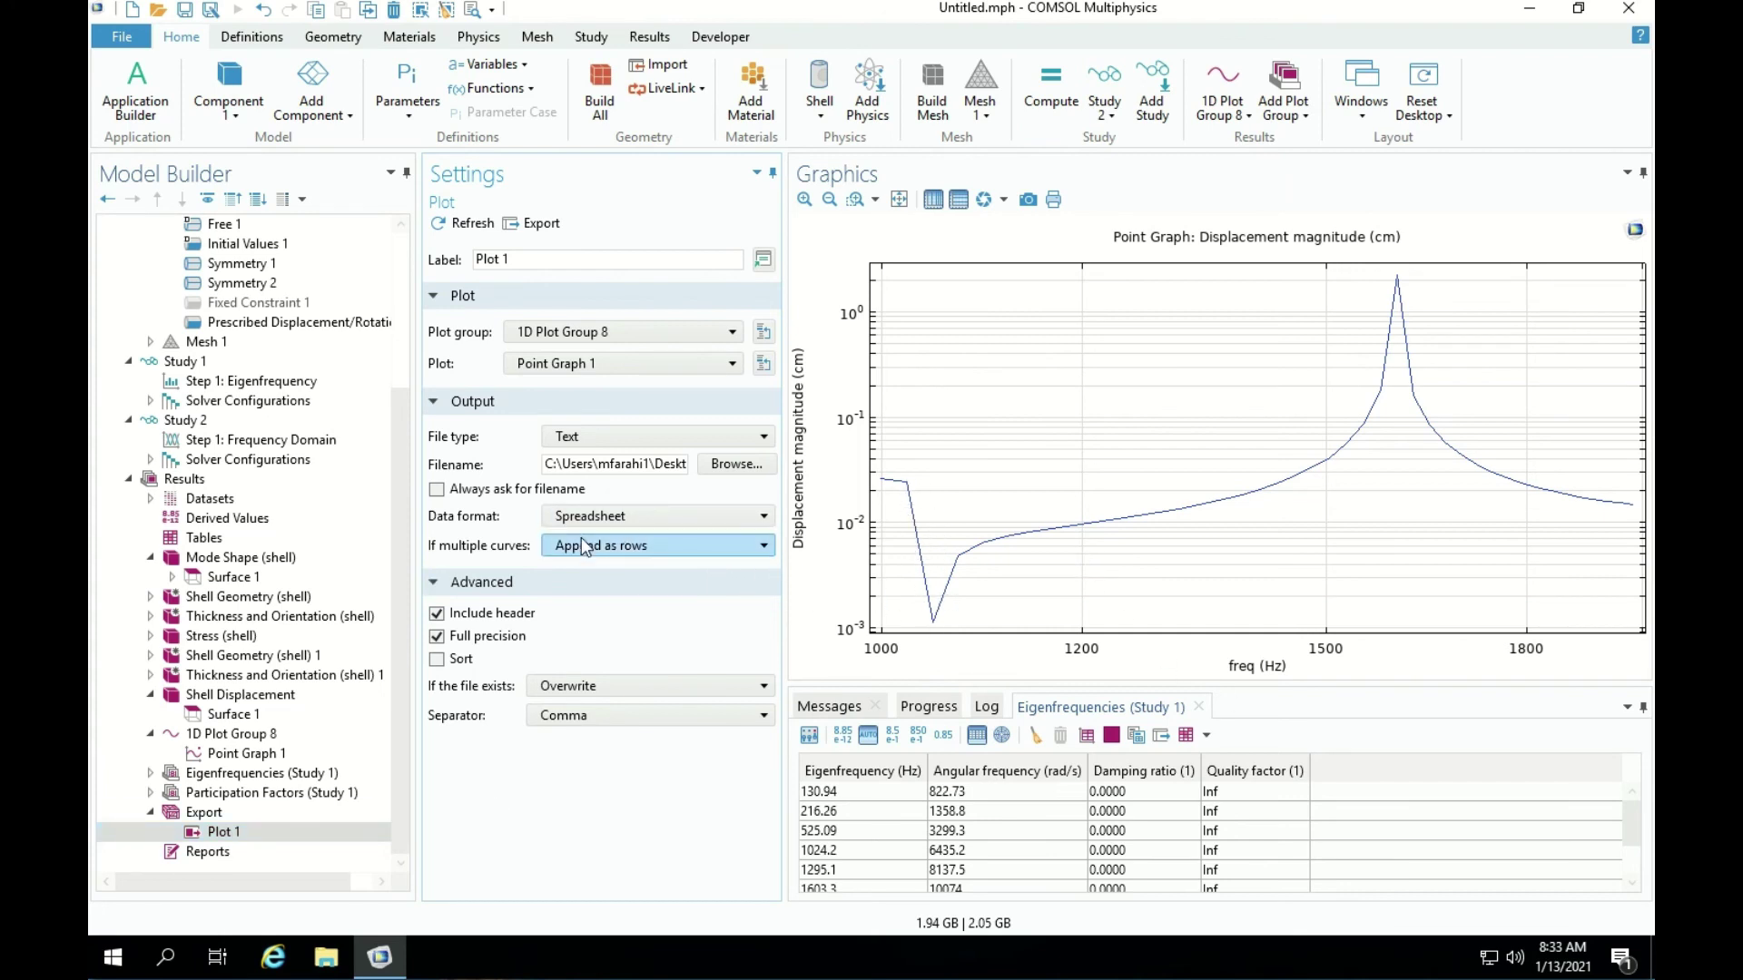
click(481, 615)
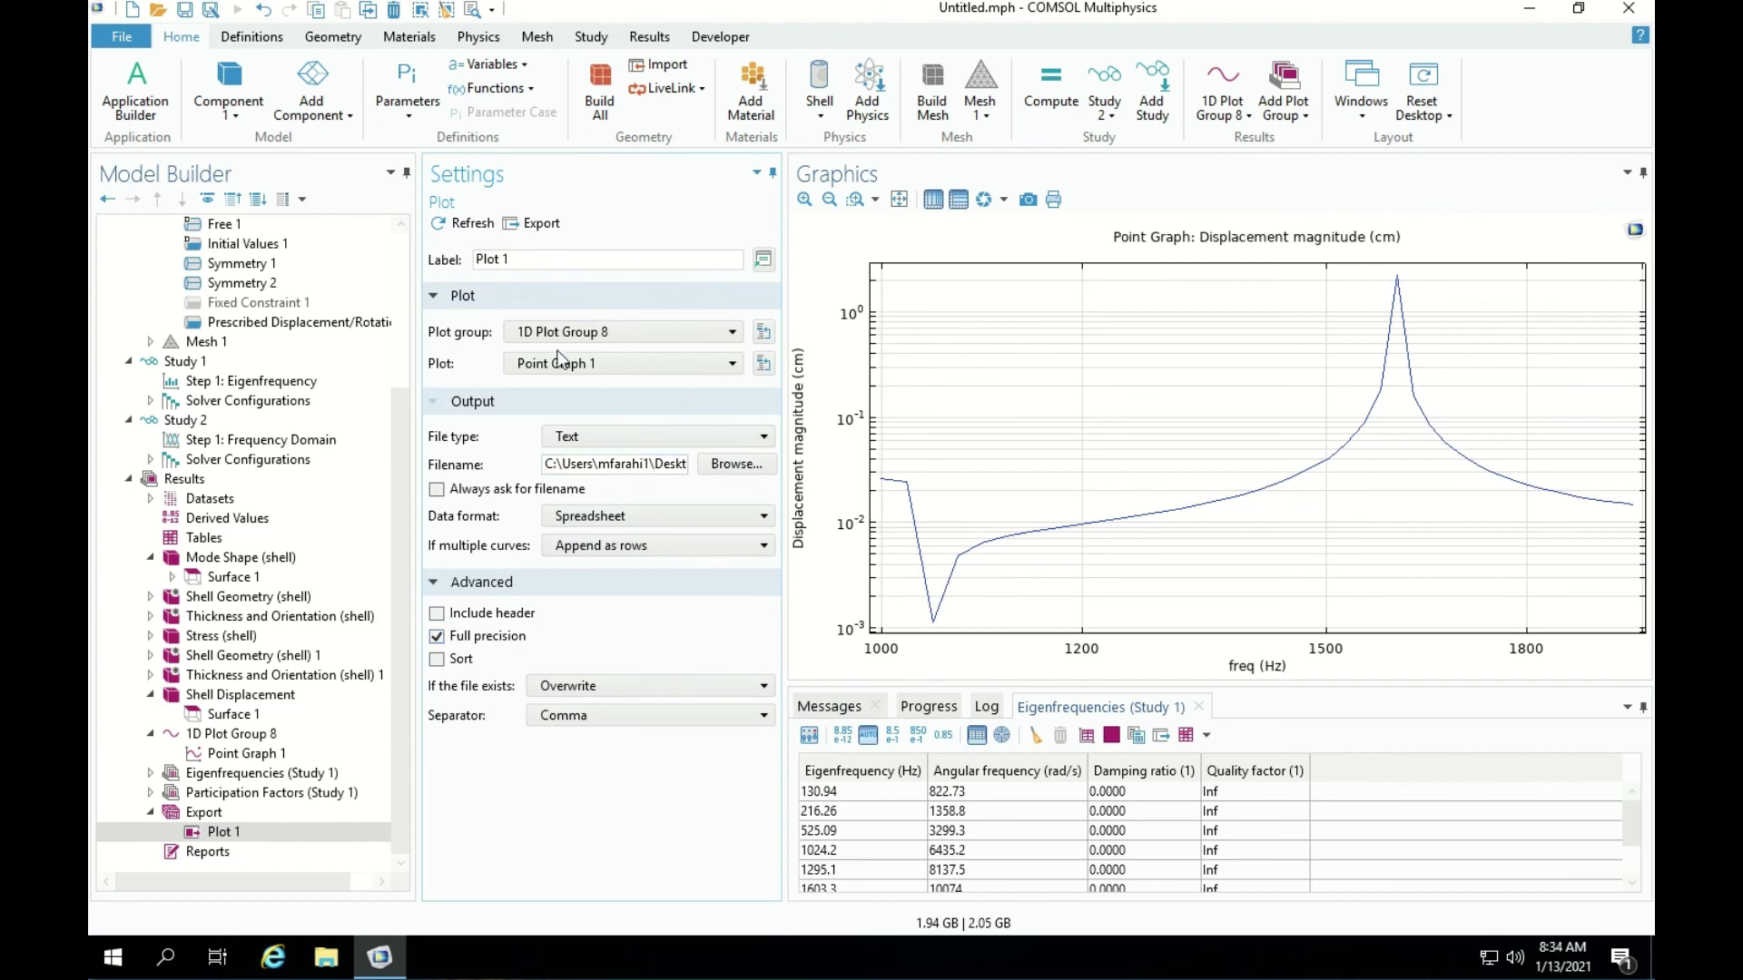
click(531, 239)
click(1532, 11)
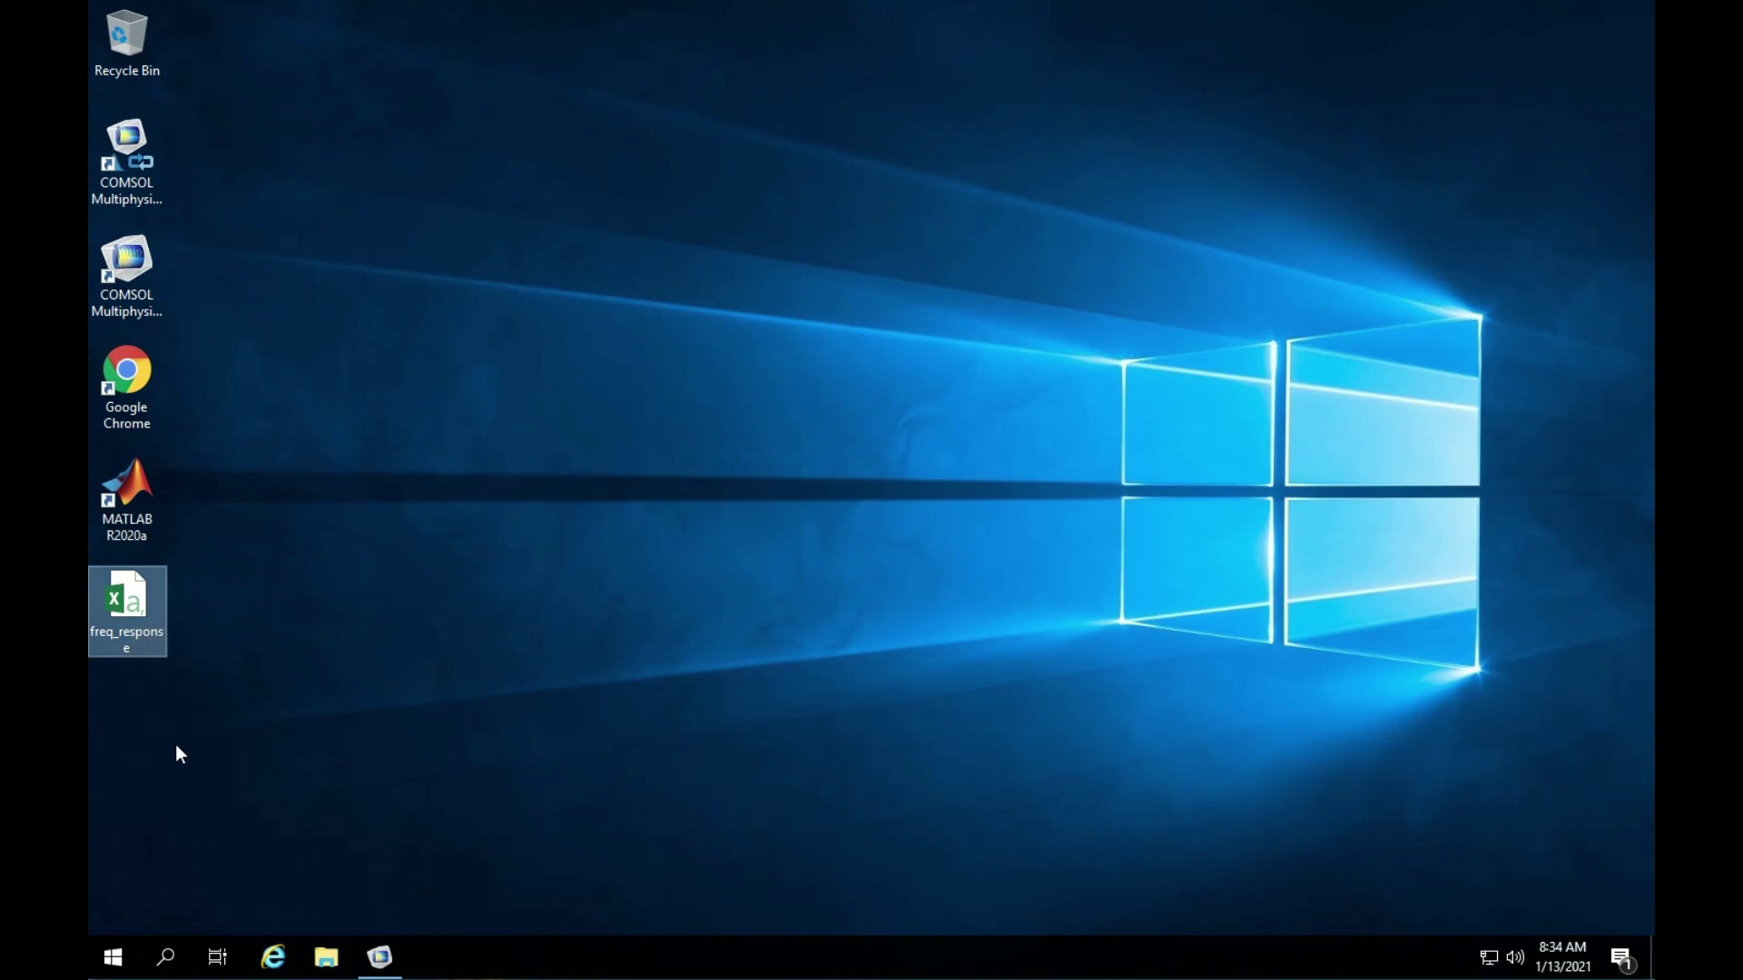
Open freq_response in Excel, dismiss the privacy notice, and select A1:B42.
double_click(121, 602)
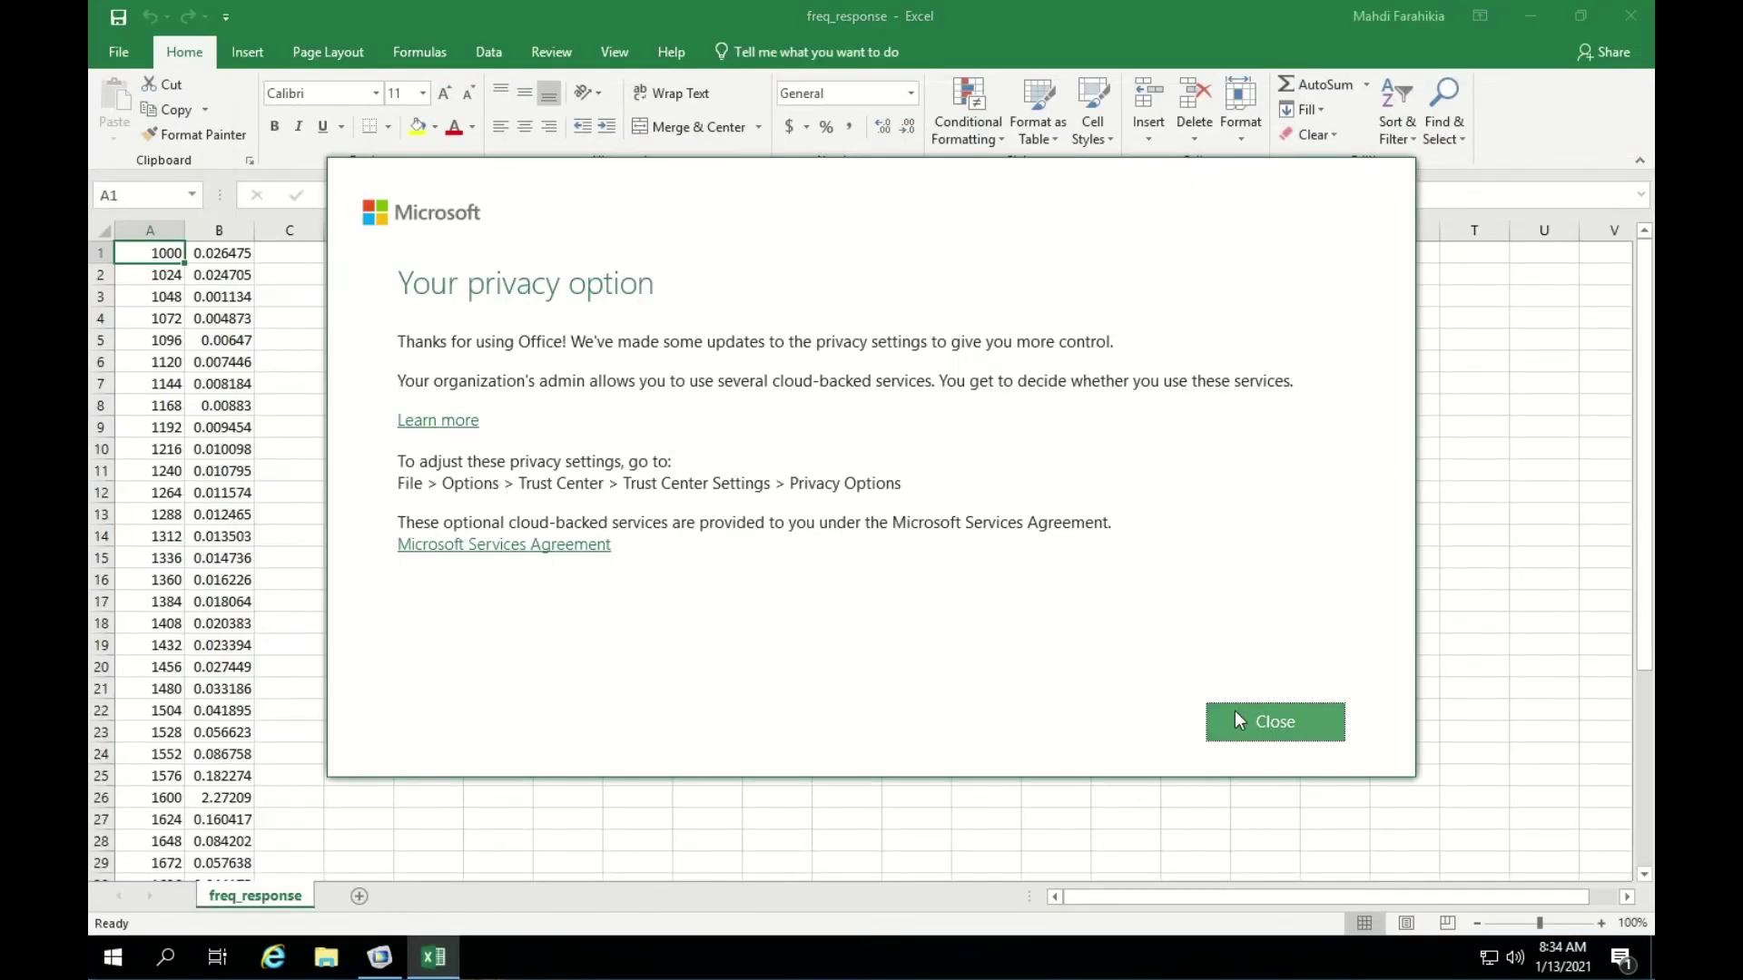
click(1248, 735)
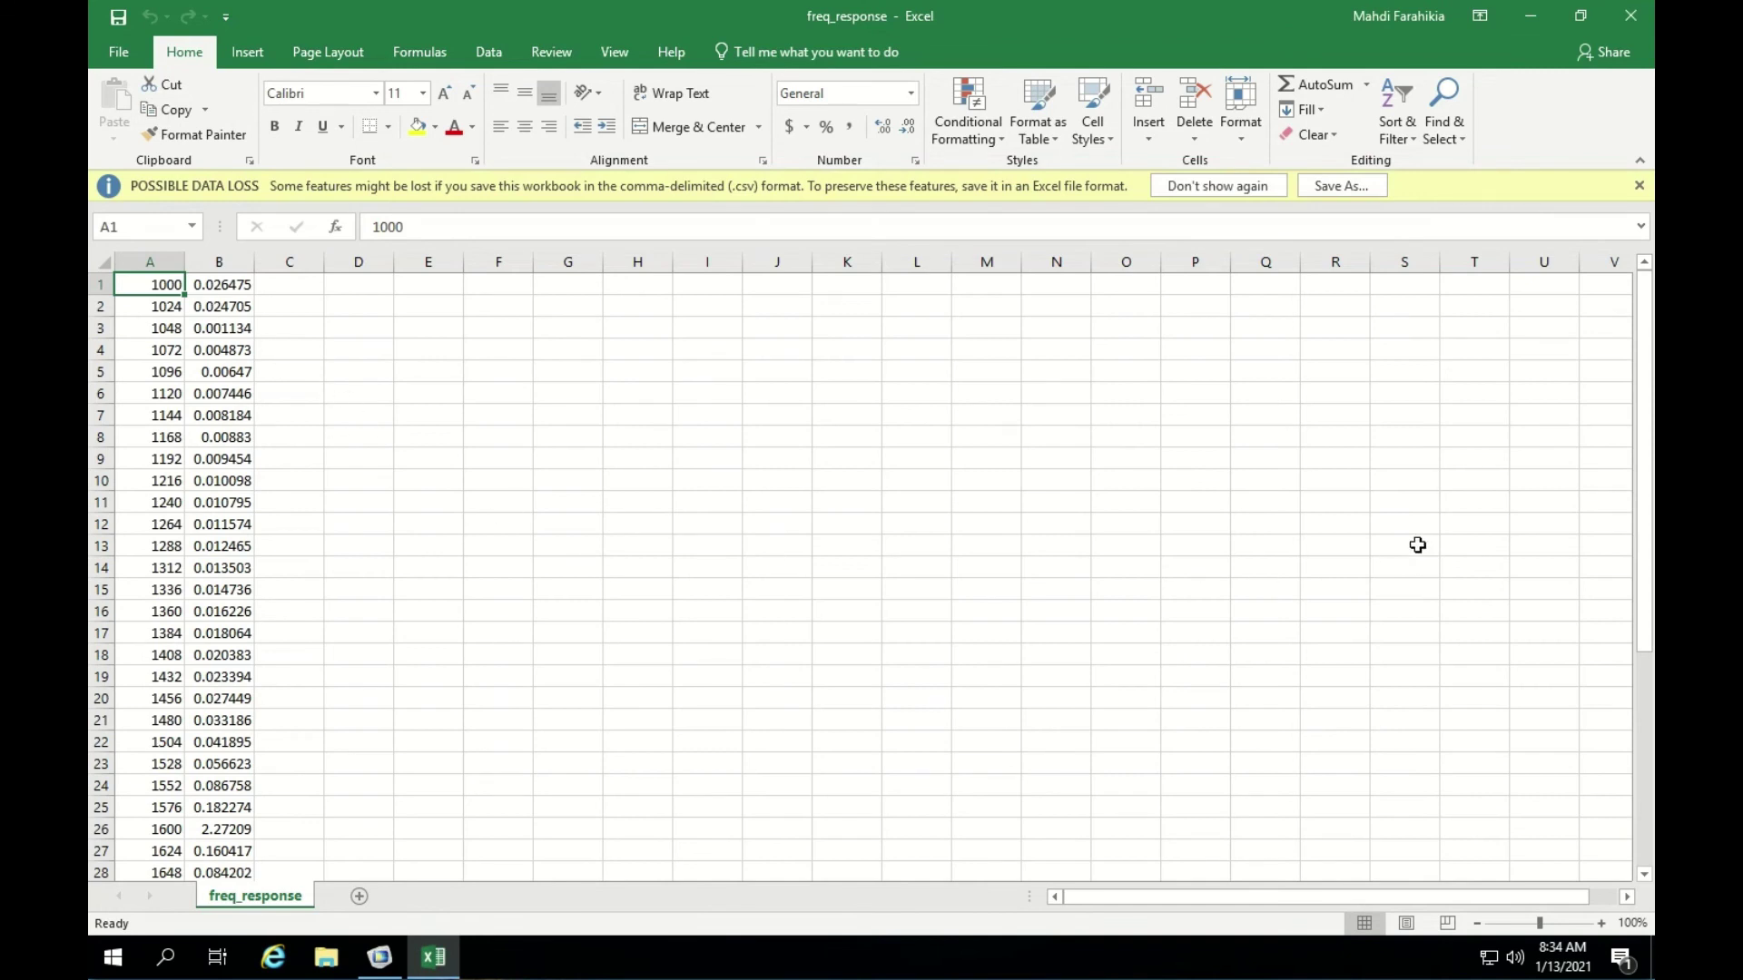
scroll(225, 419, down, 5)
scroll(222, 416, up, 4)
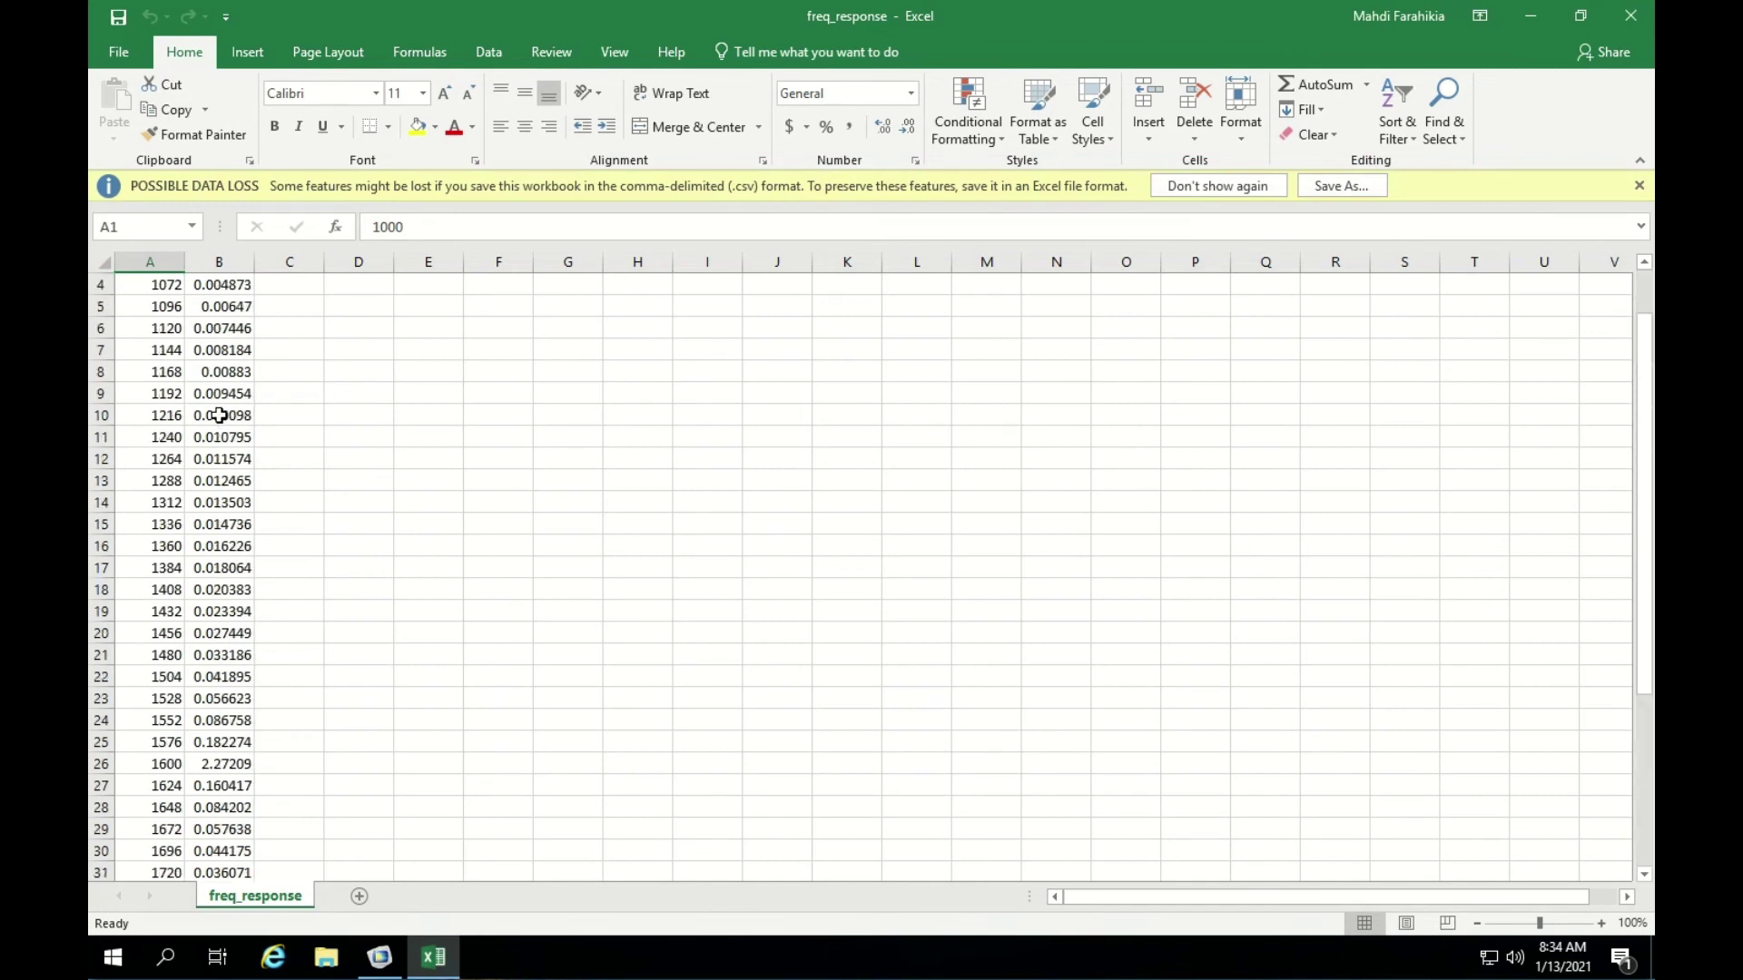
scroll(219, 415, up, 1)
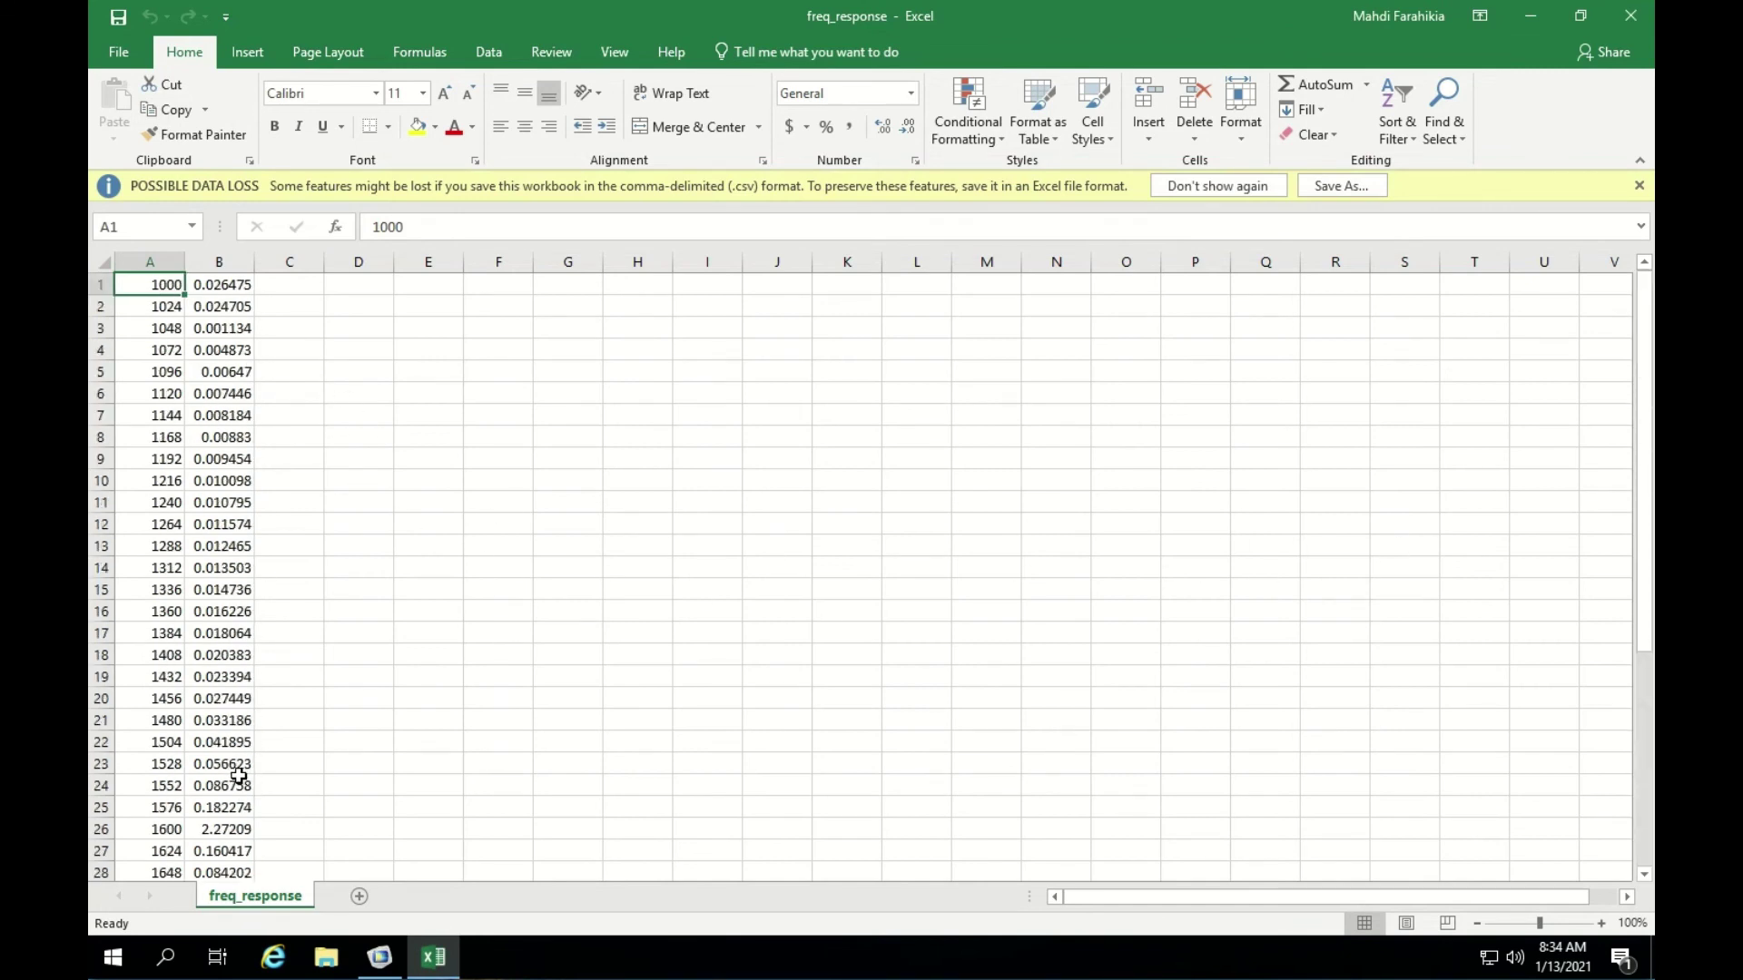
scroll(234, 770, down, 4)
scroll(235, 771, up, 2)
scroll(235, 771, up, 2)
drag(162, 285, 217, 307)
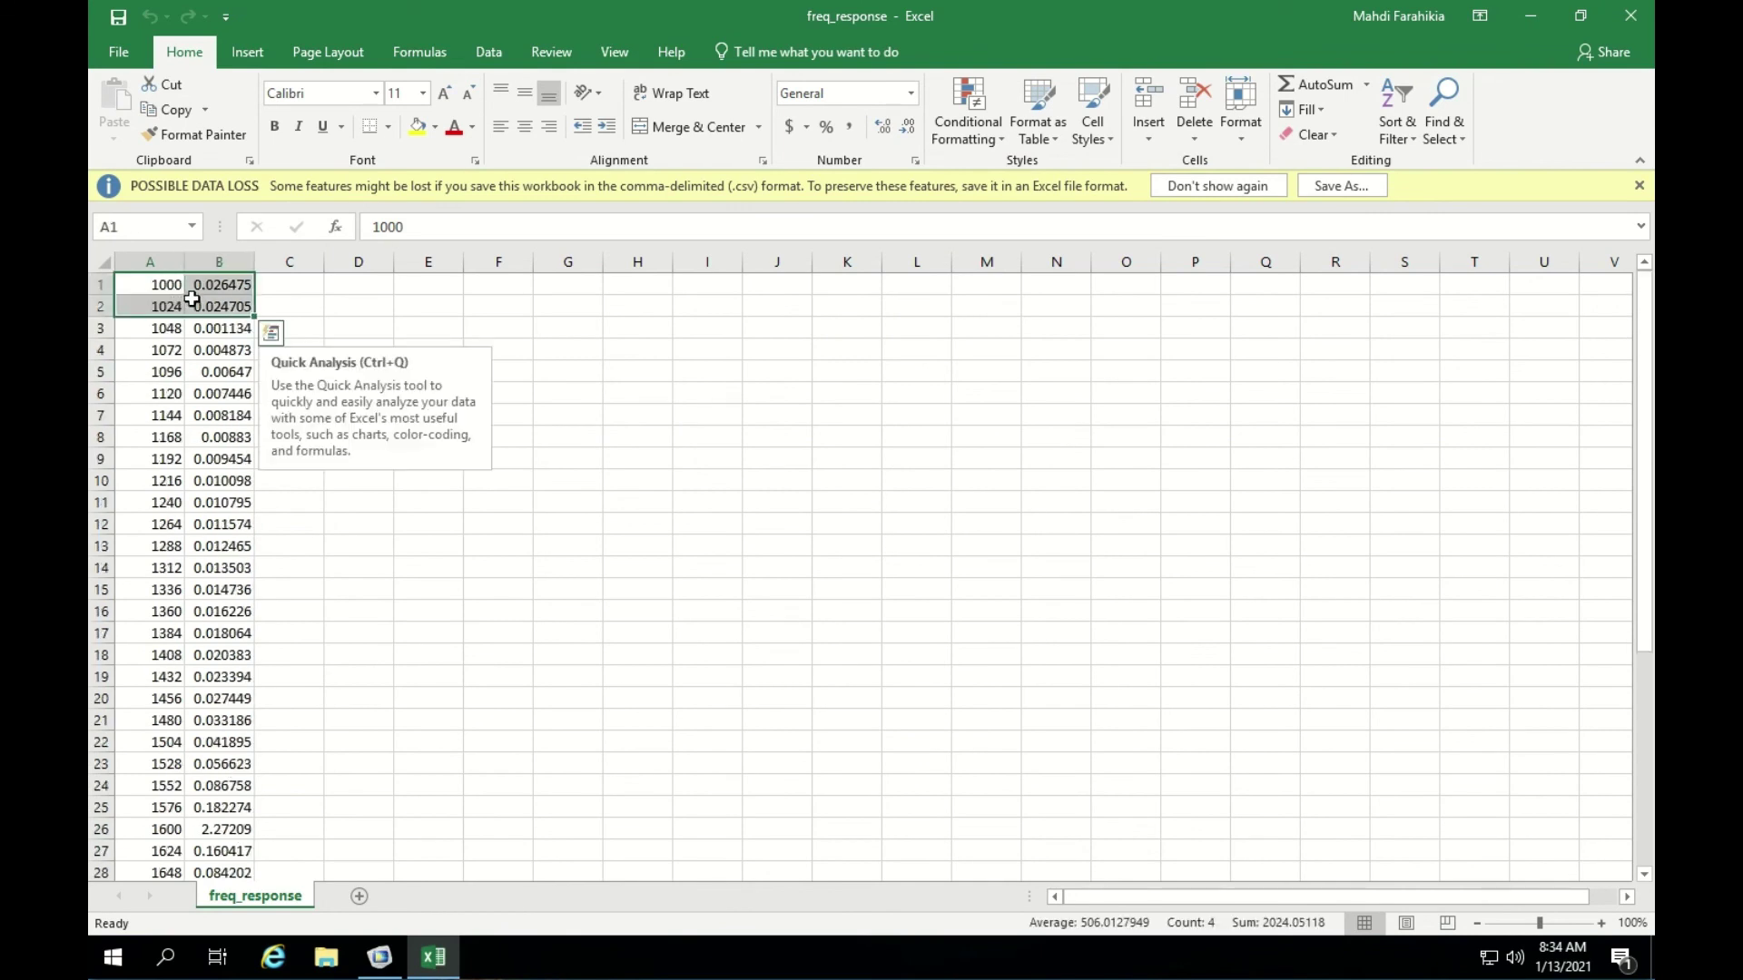
key(ctrl+shift+Down)
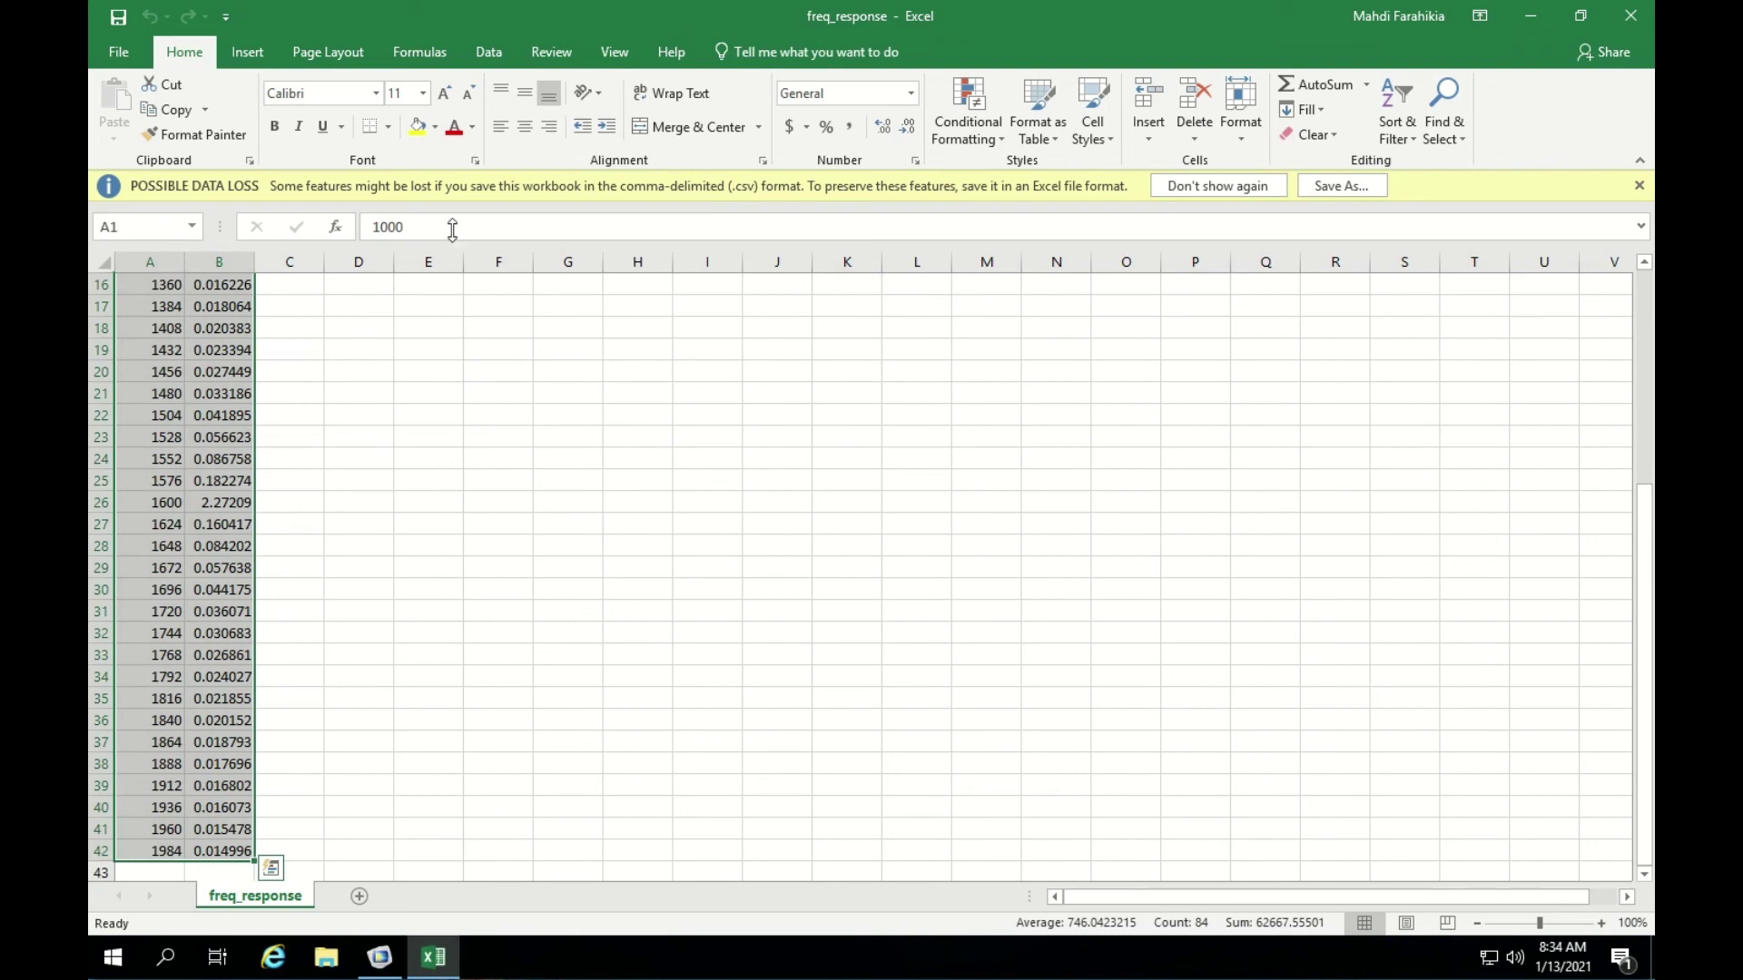
Insert a Scatter with Smooth Lines chart of the data, then close Excel.
click(248, 52)
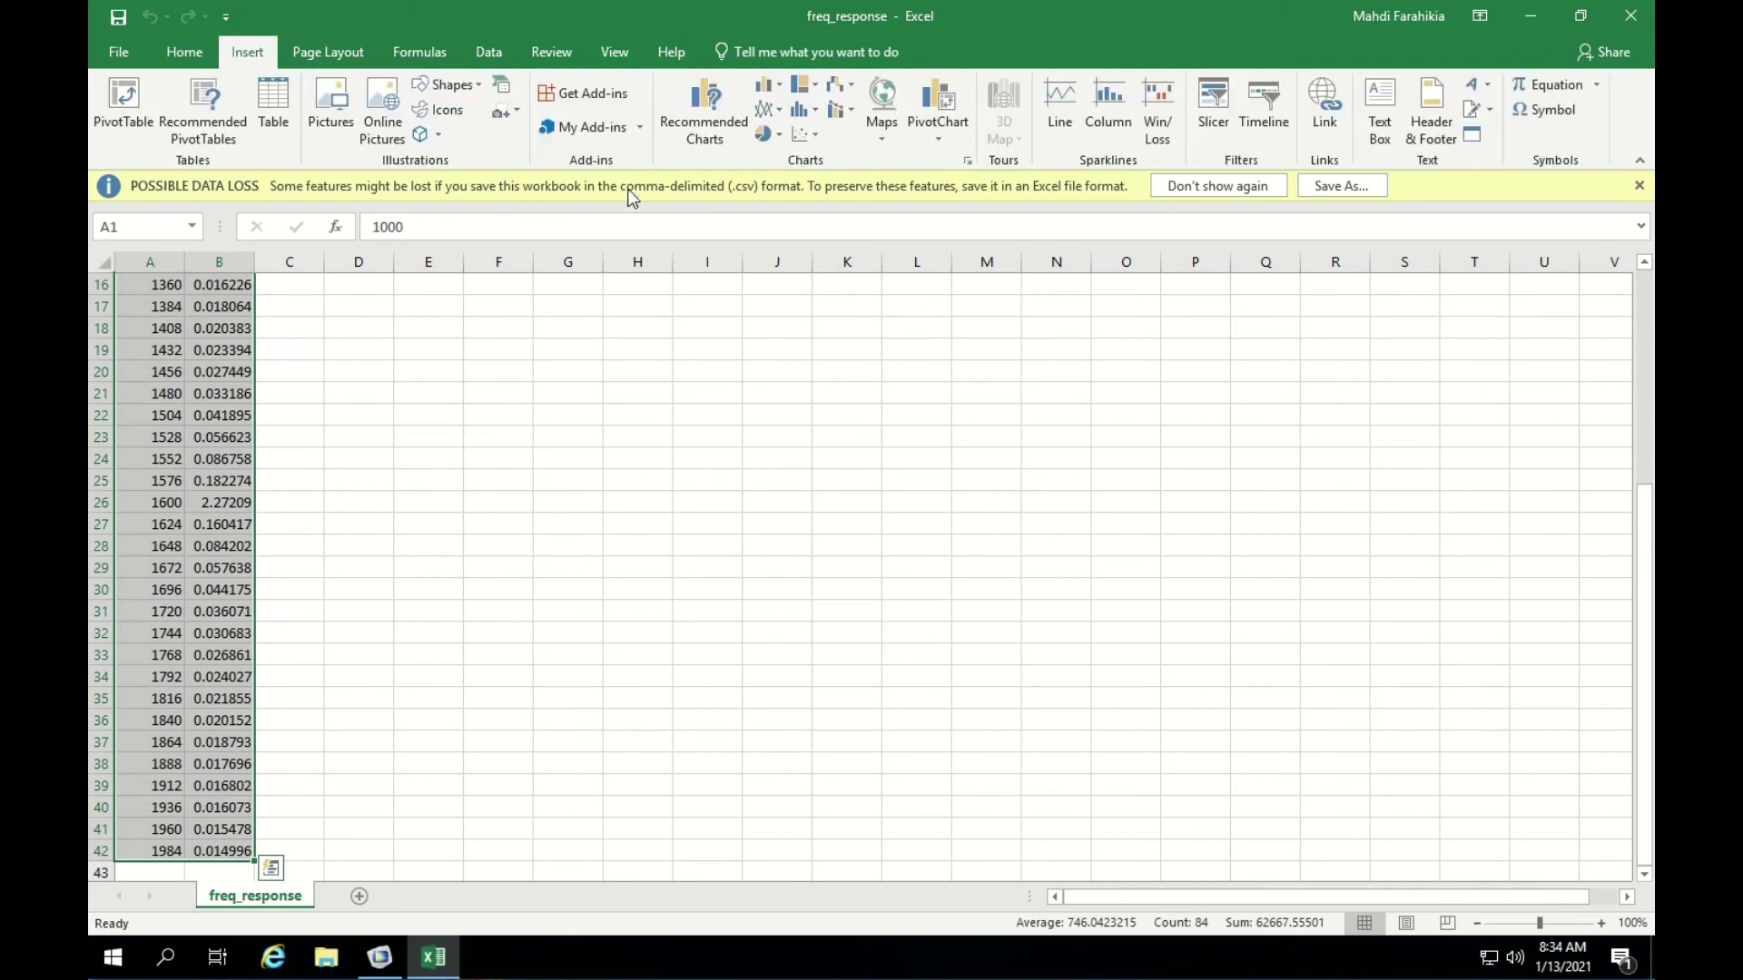
click(807, 136)
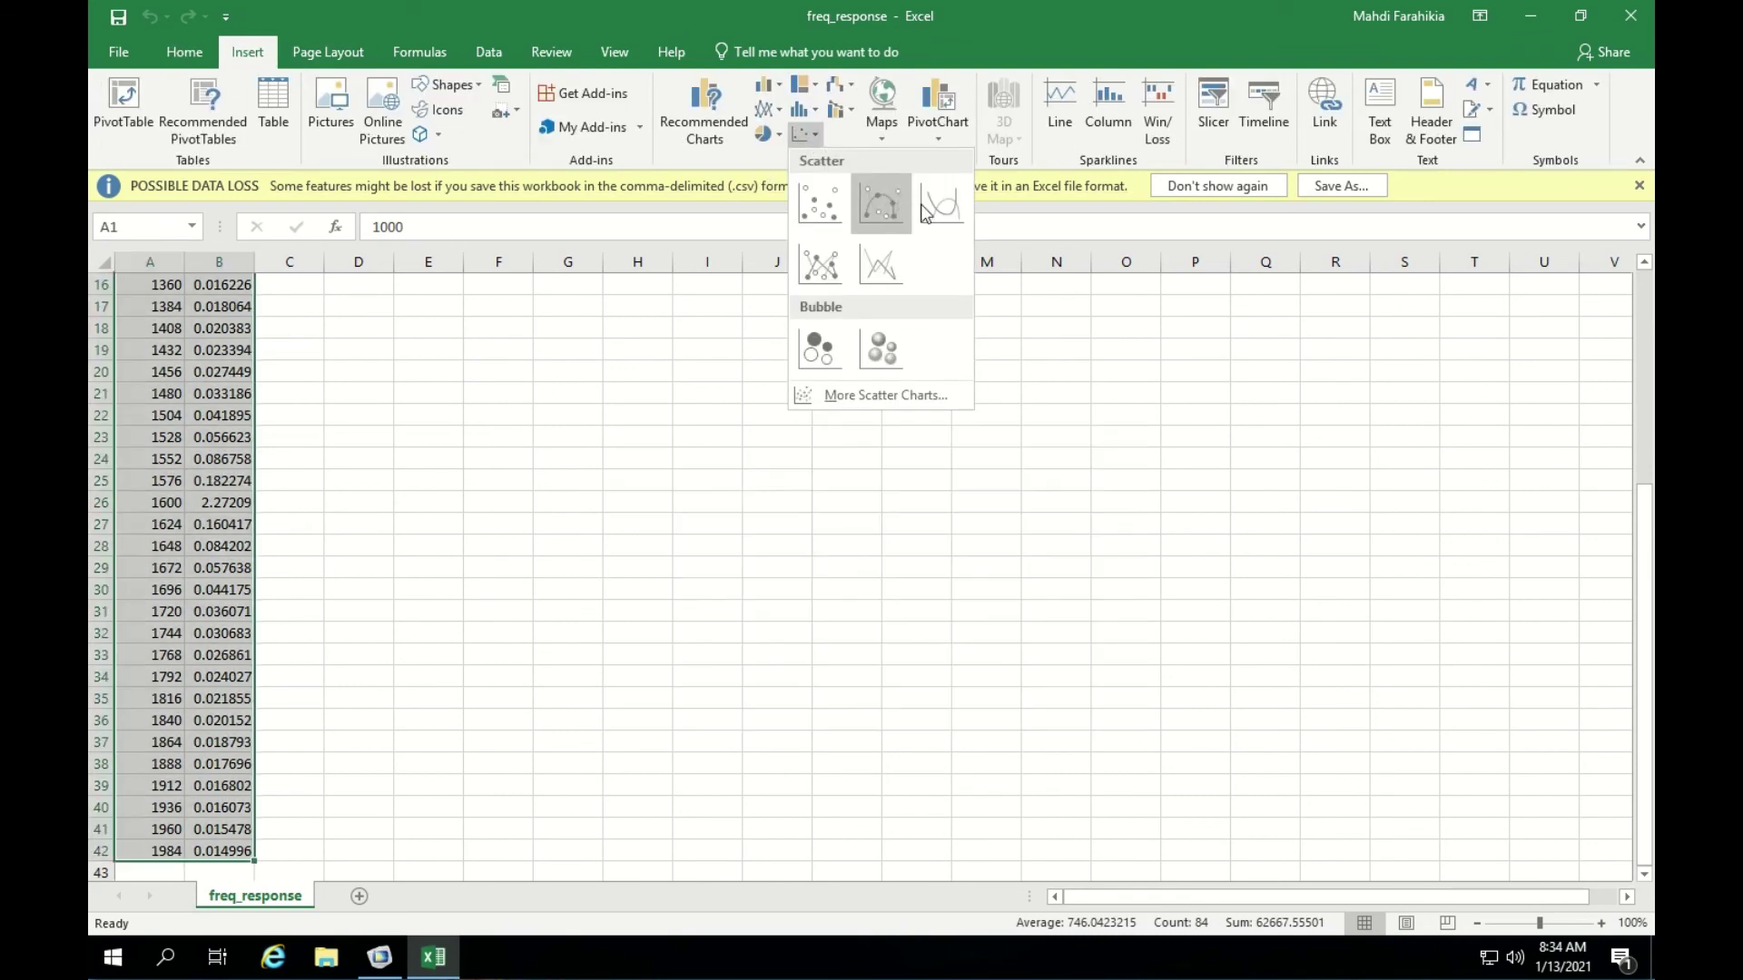
click(940, 206)
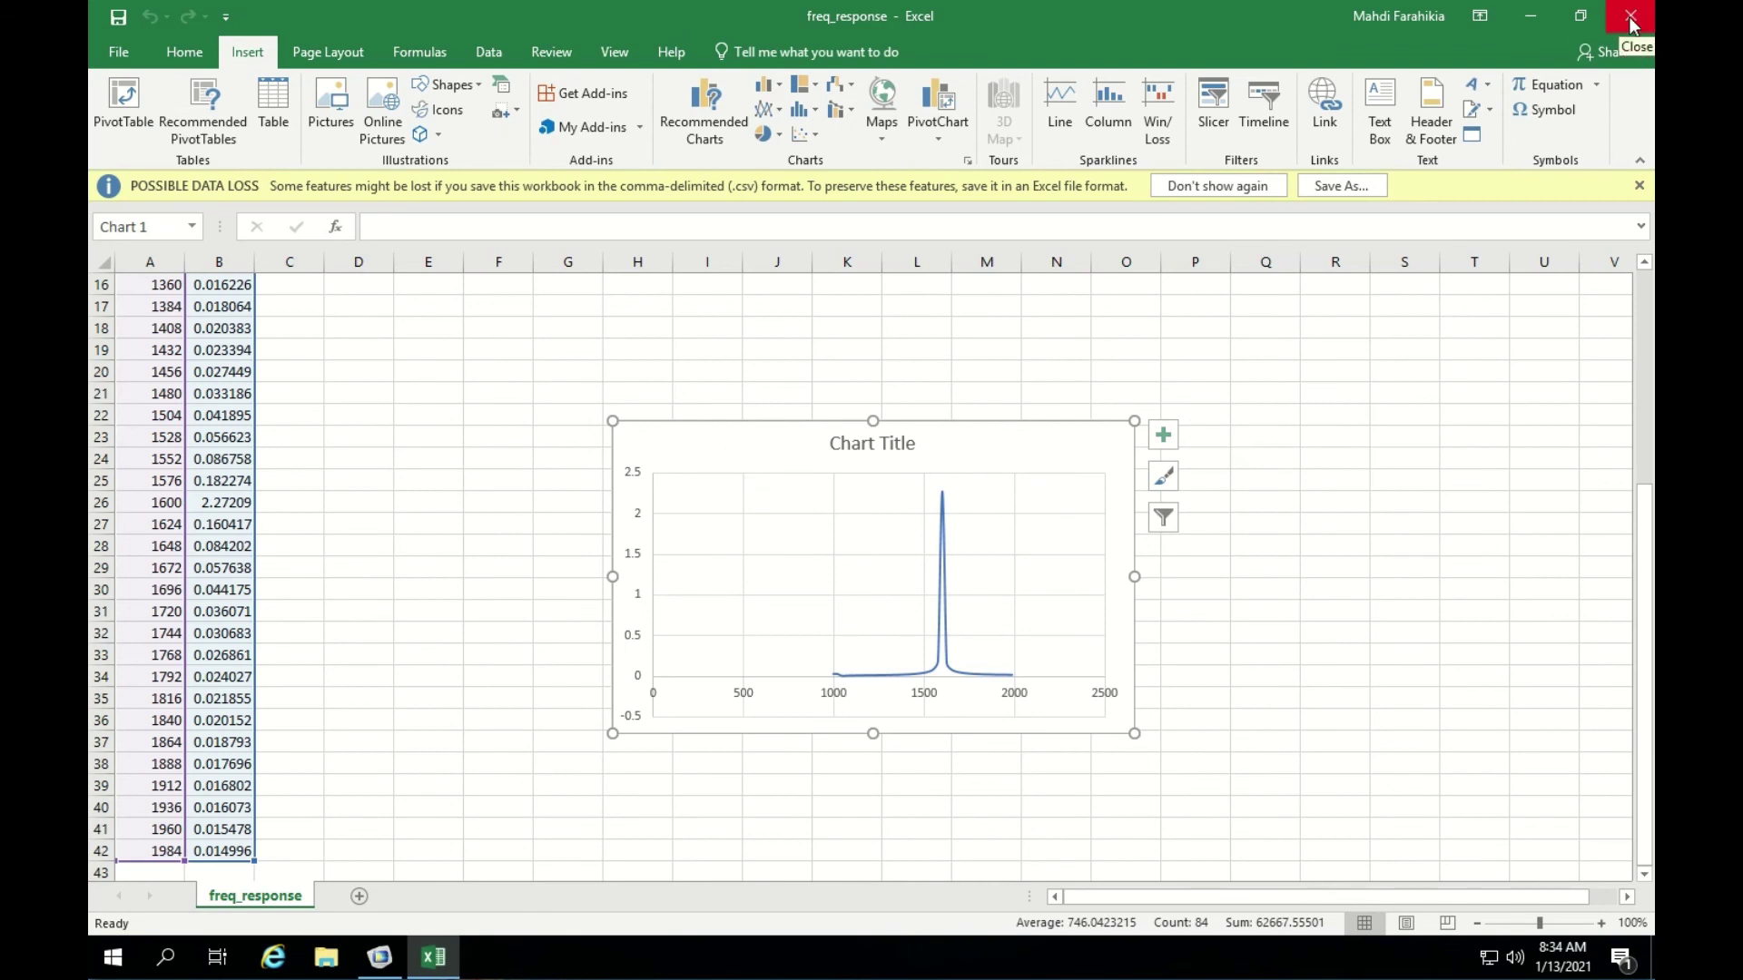
click(1631, 24)
Discard the Excel changes, restore the COMSOL window, and show the Results ribbon tab.
click(861, 504)
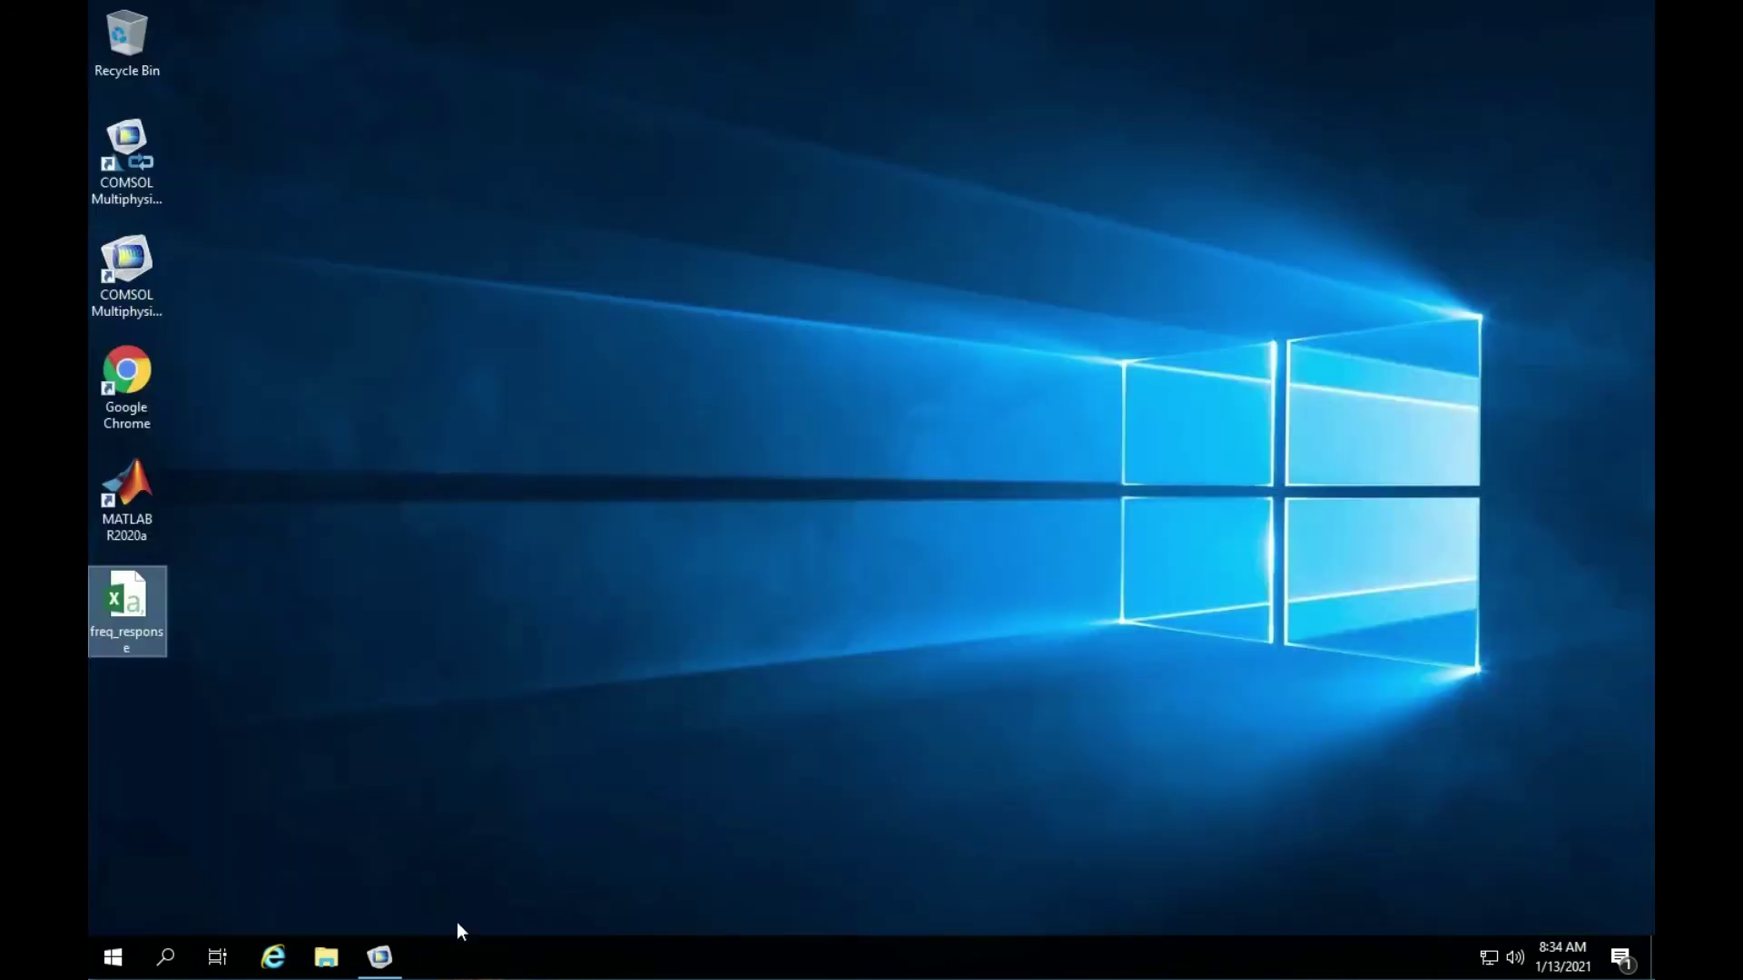
click(378, 958)
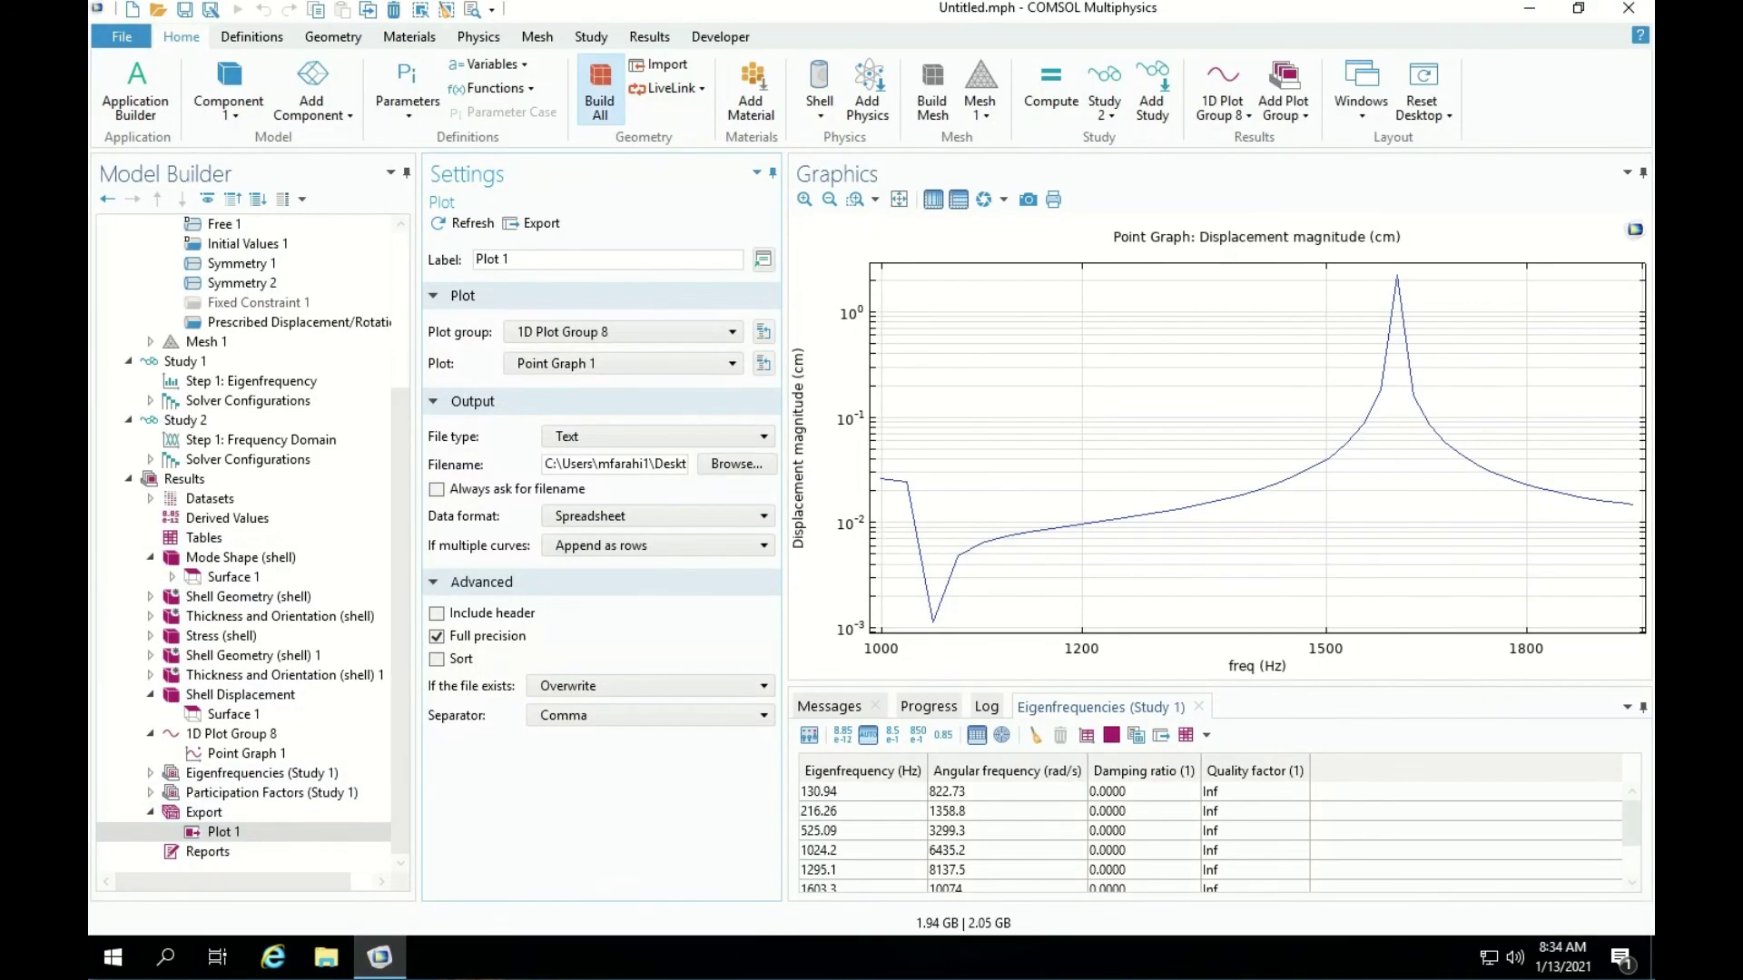
click(645, 37)
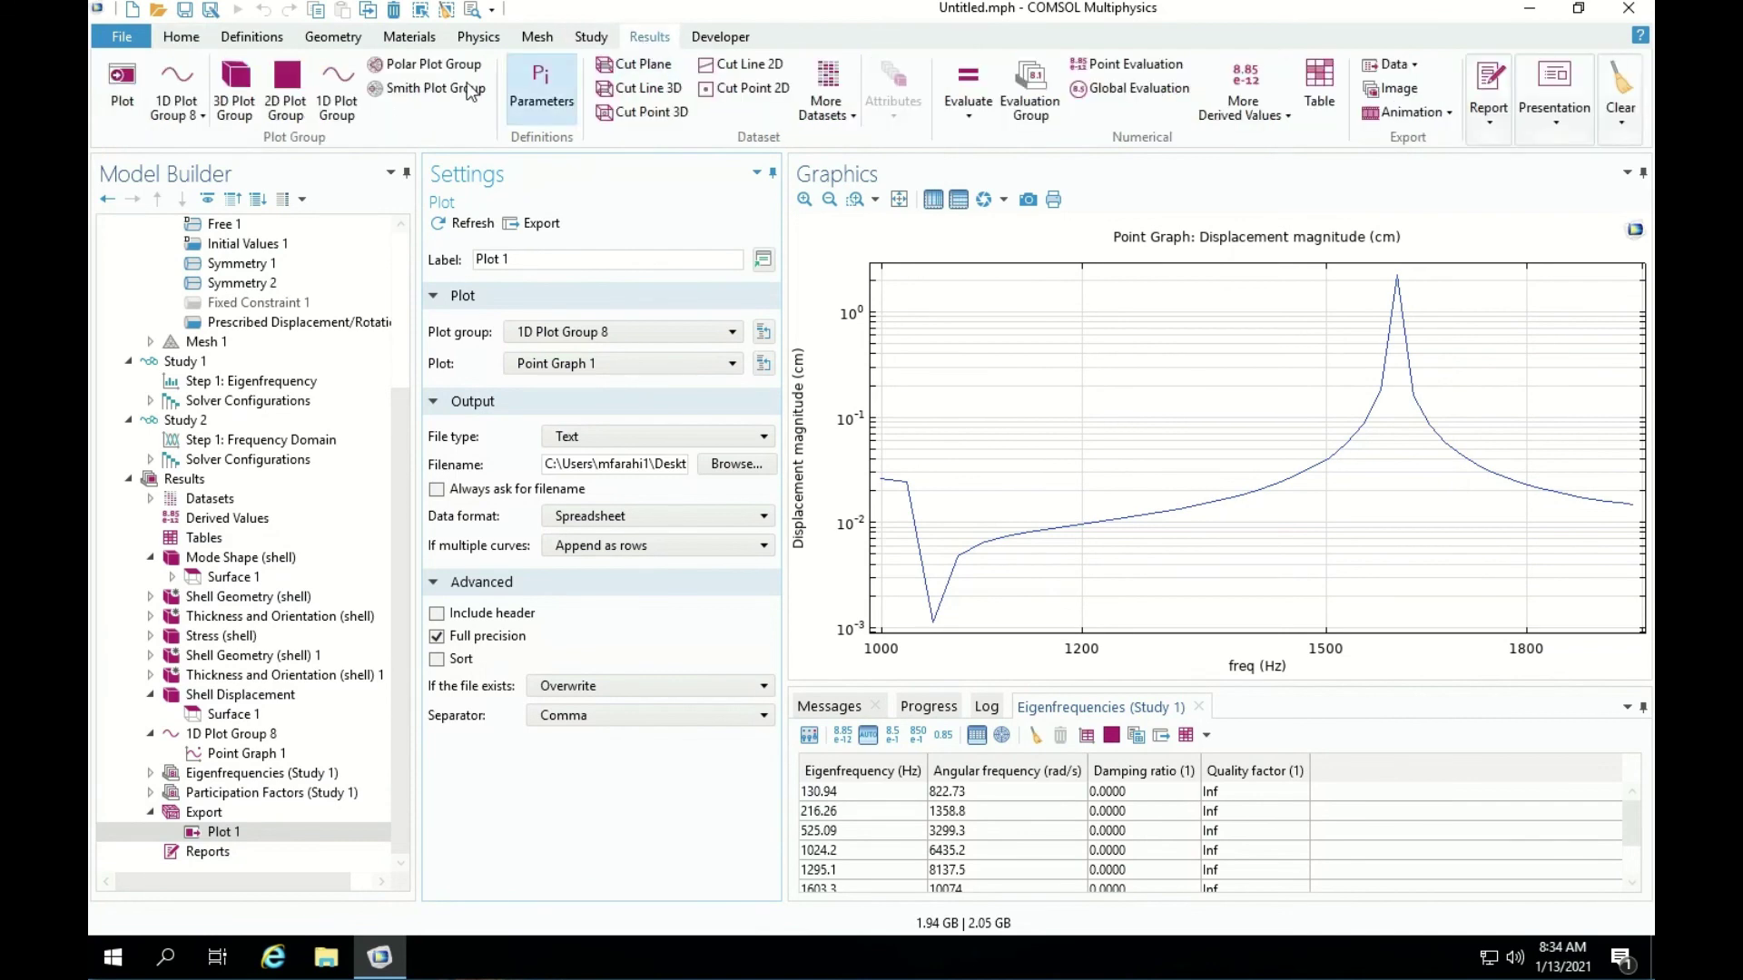